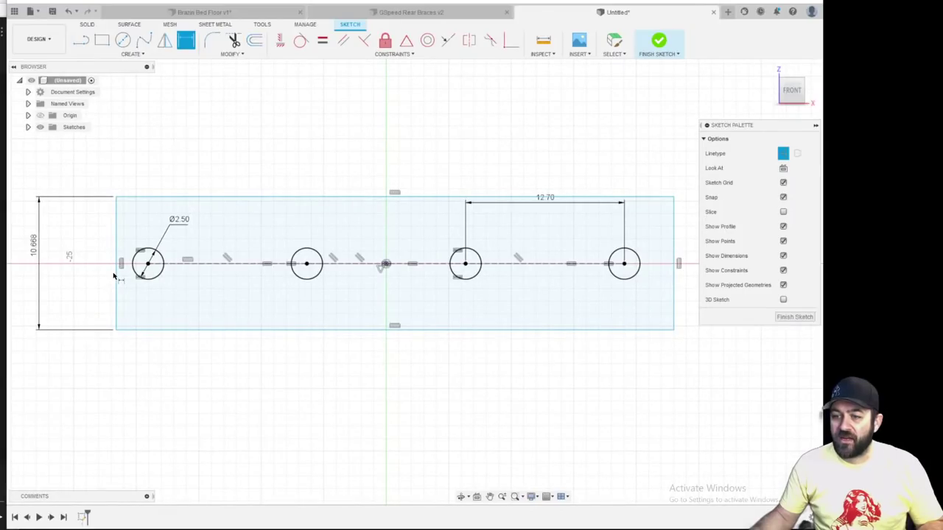
# Dimension the leftmost hole's centre 5 mm from the rectangle's left edge
pyautogui.scroll(1, 150, 277)
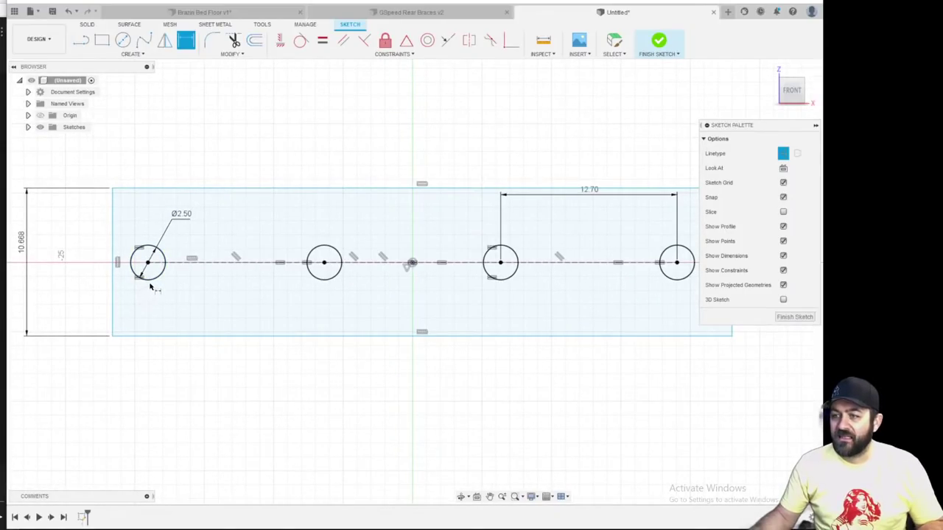
pyautogui.click(135, 273)
pyautogui.click(113, 289)
pyautogui.click(147, 262)
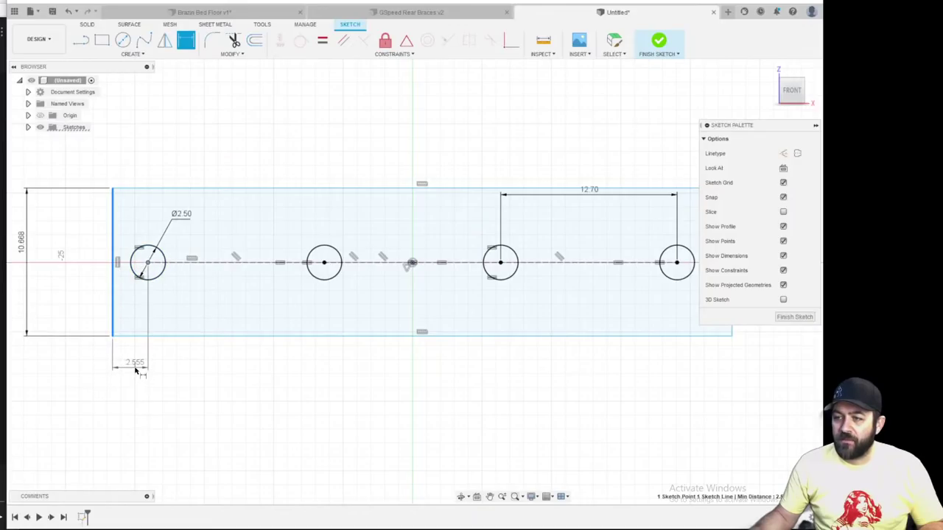
pyautogui.click(135, 369)
pyautogui.write('5')
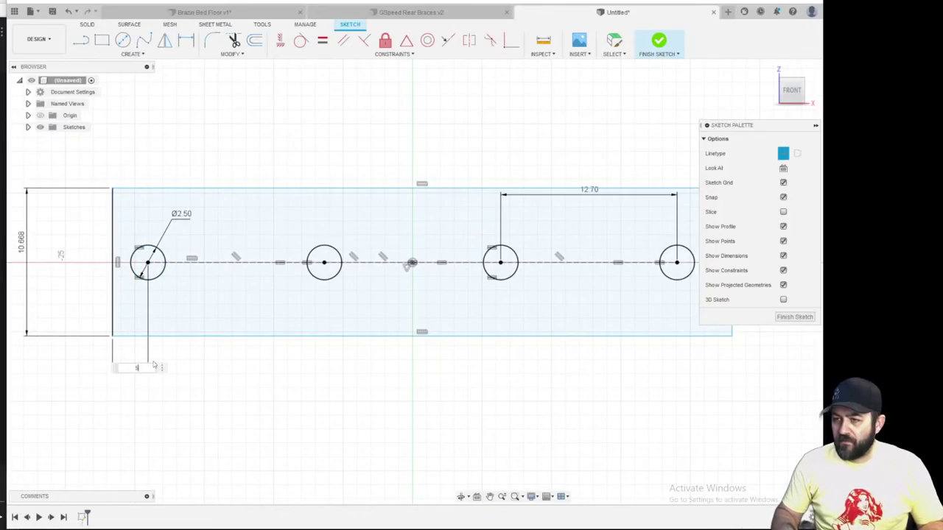
pyautogui.press('Return')
# Dimension the rightmost hole's centre 5 mm from the rectangle's right edge and leave the Dimension tool
pyautogui.scroll(-2, 251, 369)
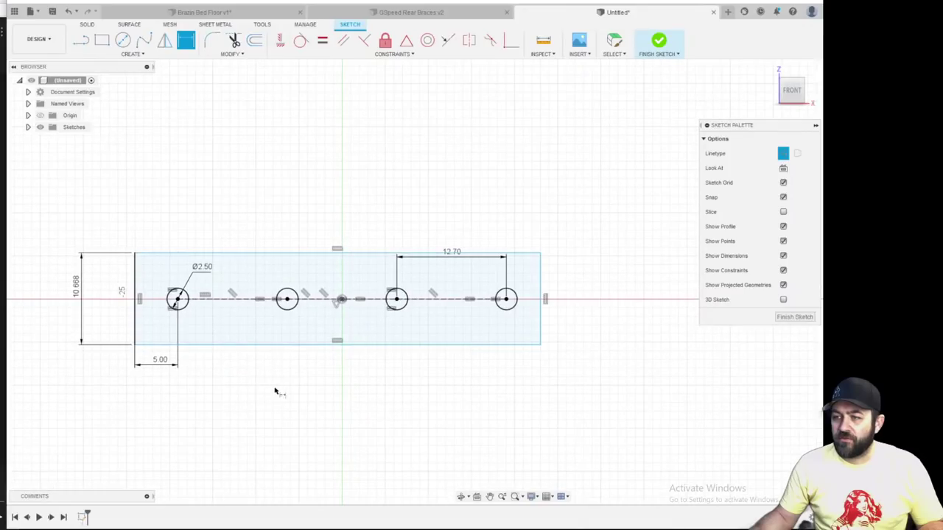
pyautogui.click(420, 280)
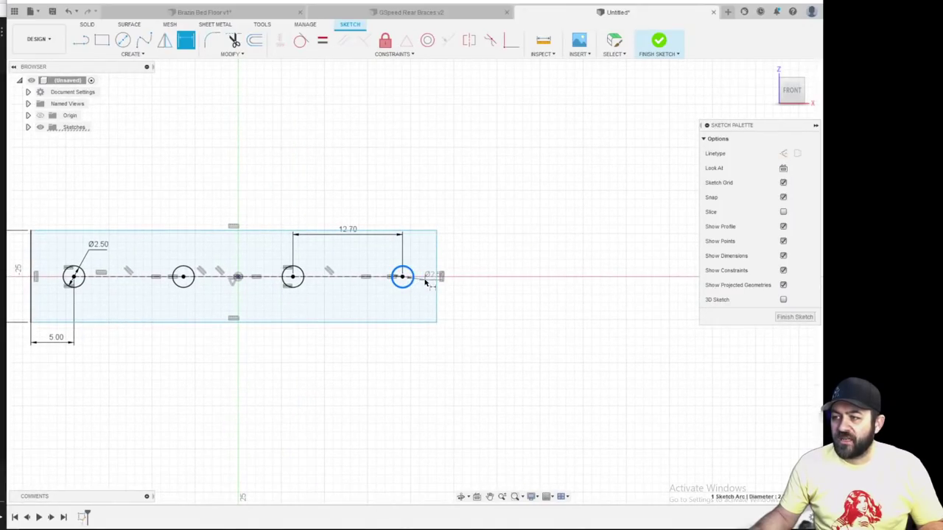
pyautogui.click(437, 279)
pyautogui.click(474, 216)
pyautogui.write('5')
pyautogui.press('Return')
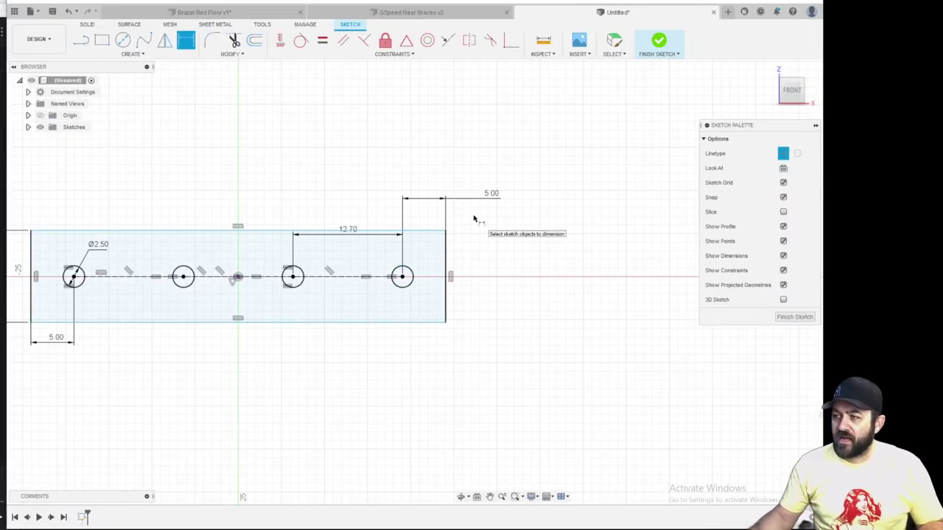
pyautogui.scroll(-2, 476, 217)
pyautogui.scroll(3, 264, 243)
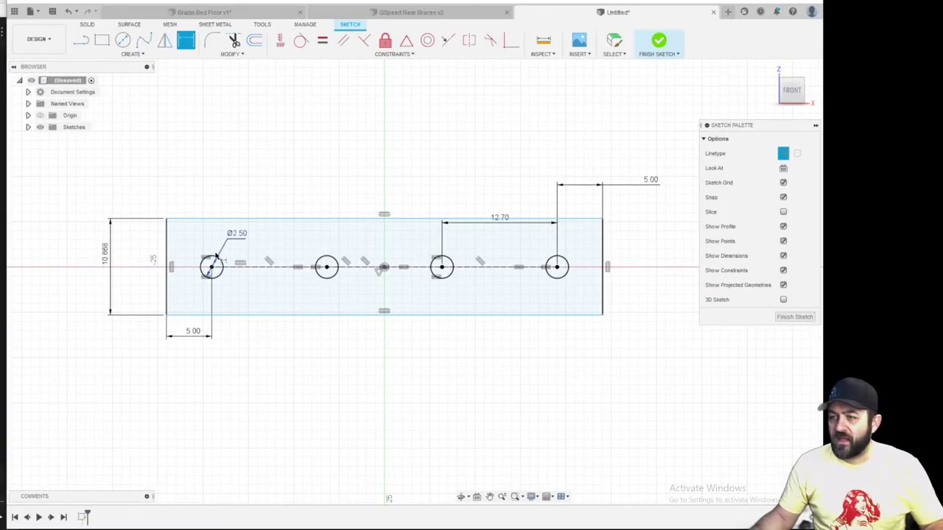
pyautogui.press('Escape')
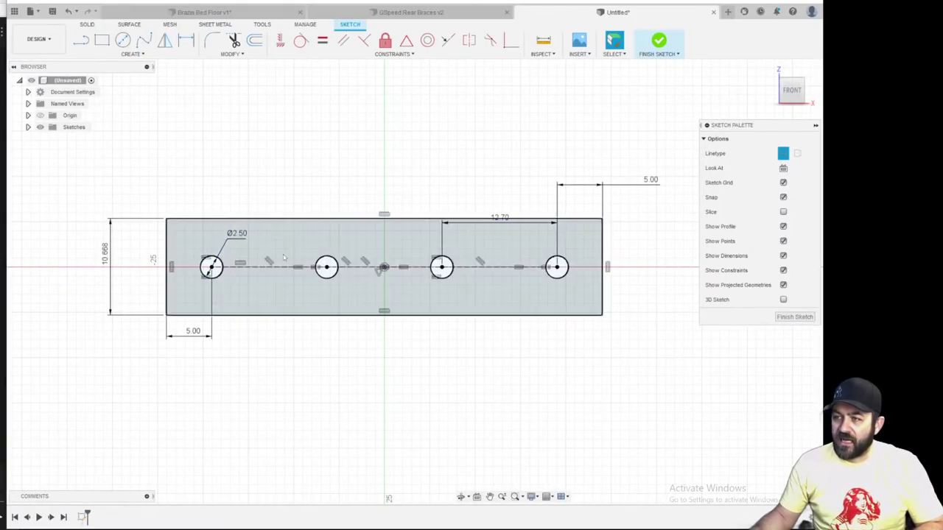
# Draw a construction line from the rectangle's left edge to the centre of the leftmost hole
pyautogui.moveTo(283, 220)
pyautogui.mouseDown()
pyautogui.moveTo(286, 202)
pyautogui.moveTo(272, 196)
pyautogui.moveTo(268, 222)
pyautogui.mouseUp()
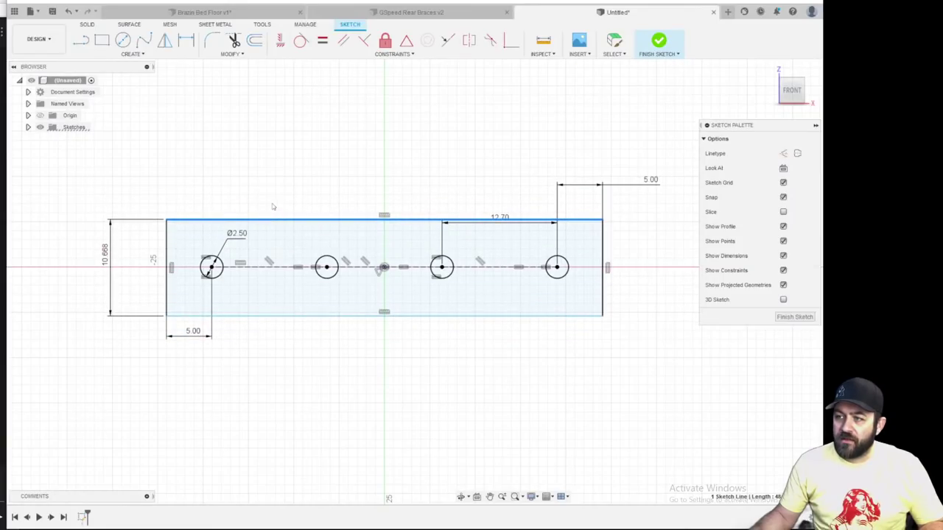
pyautogui.press('l')
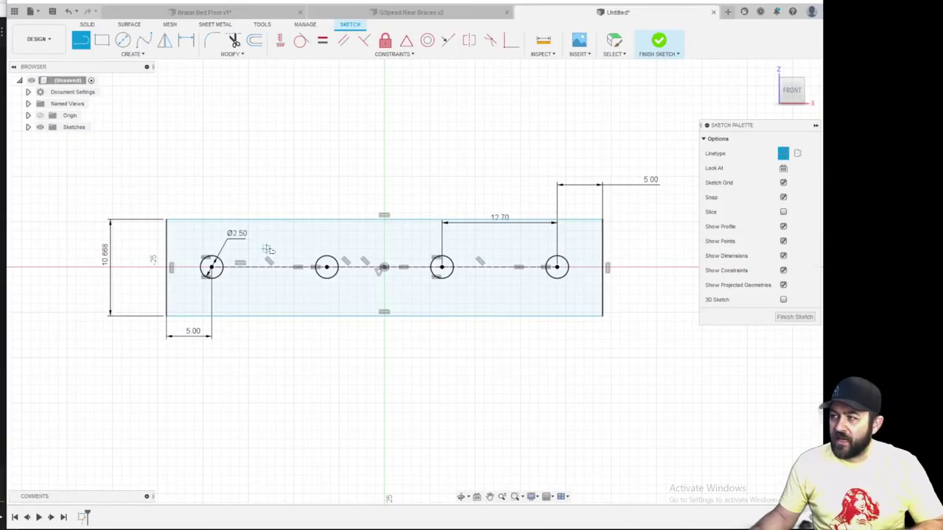
pyautogui.click(782, 153)
pyautogui.scroll(3, 169, 284)
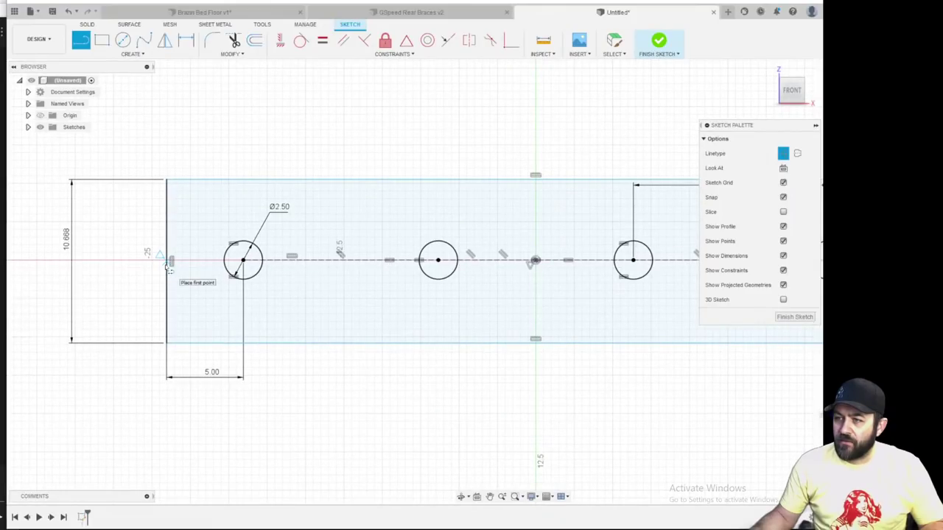
pyautogui.scroll(2, 169, 274)
pyautogui.scroll(2, 169, 274)
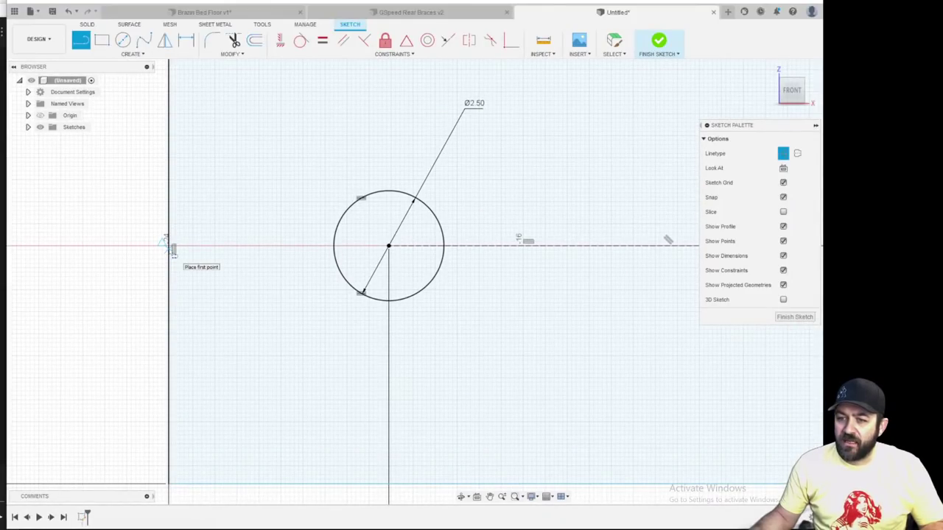
pyautogui.click(171, 250)
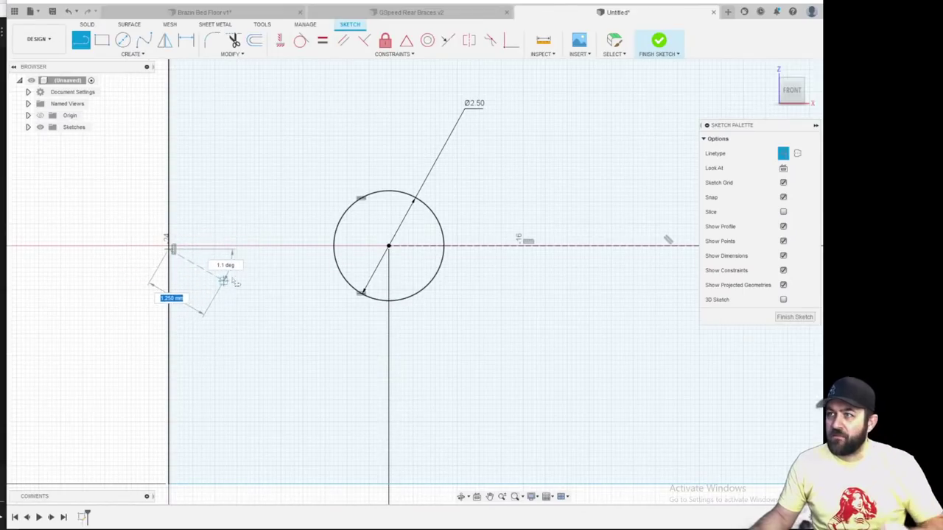
pyautogui.click(389, 246)
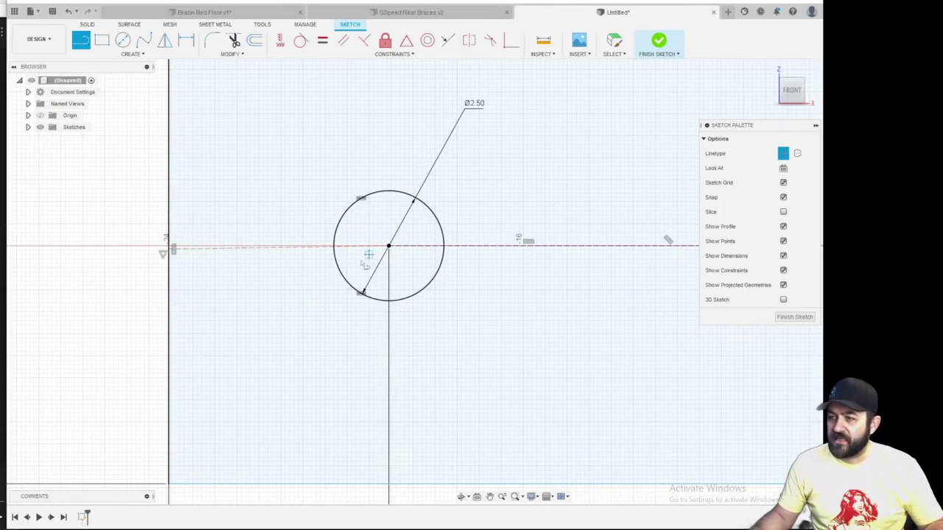
pyautogui.press('Escape')
# Shift the construction line's endpoint along the left edge, then make the line horizontal with a Horizontal/Vertical constraint
pyautogui.moveTo(169, 250)
pyautogui.mouseDown()
pyautogui.moveTo(169, 316)
pyautogui.moveTo(169, 267)
pyautogui.mouseUp()
pyautogui.scroll(5, 162, 293)
pyautogui.scroll(-4, 162, 293)
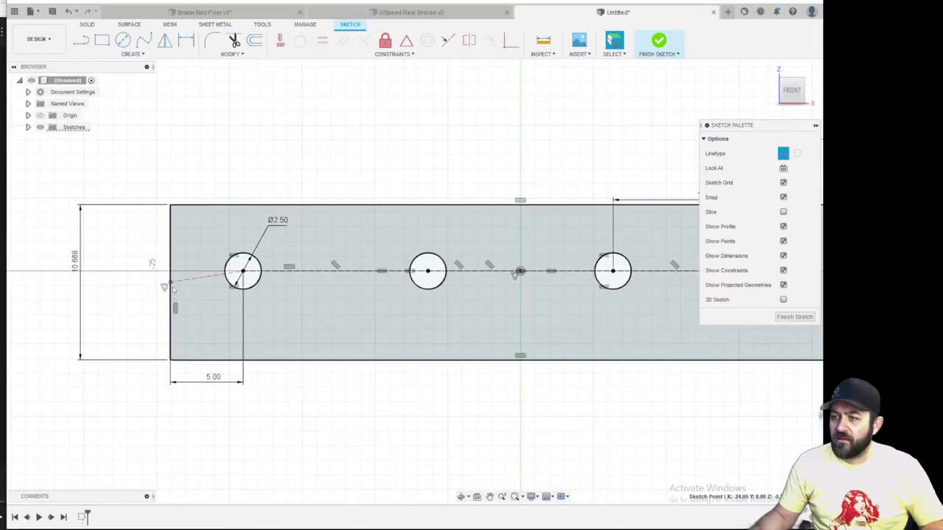
pyautogui.moveTo(170, 282)
pyautogui.mouseDown()
pyautogui.moveTo(170, 258)
pyautogui.moveTo(171, 294)
pyautogui.mouseUp()
pyautogui.click(178, 186)
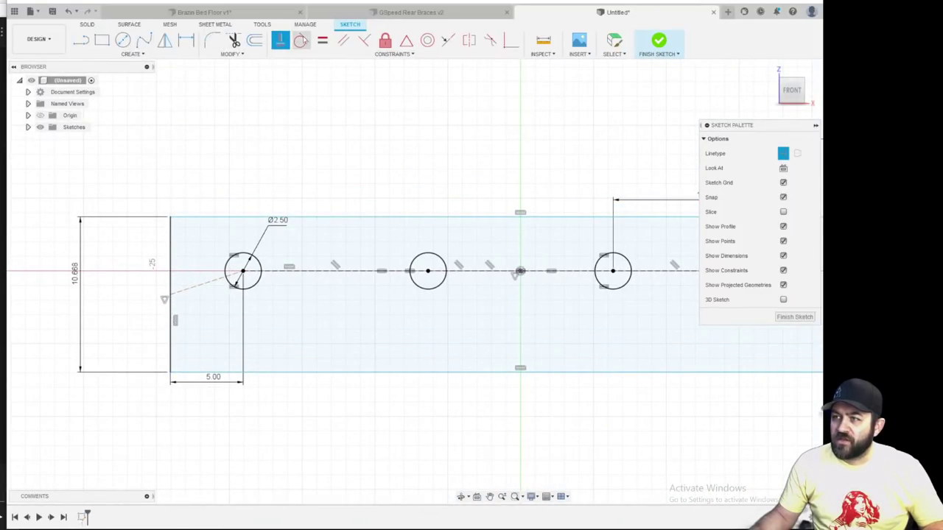
pyautogui.click(281, 41)
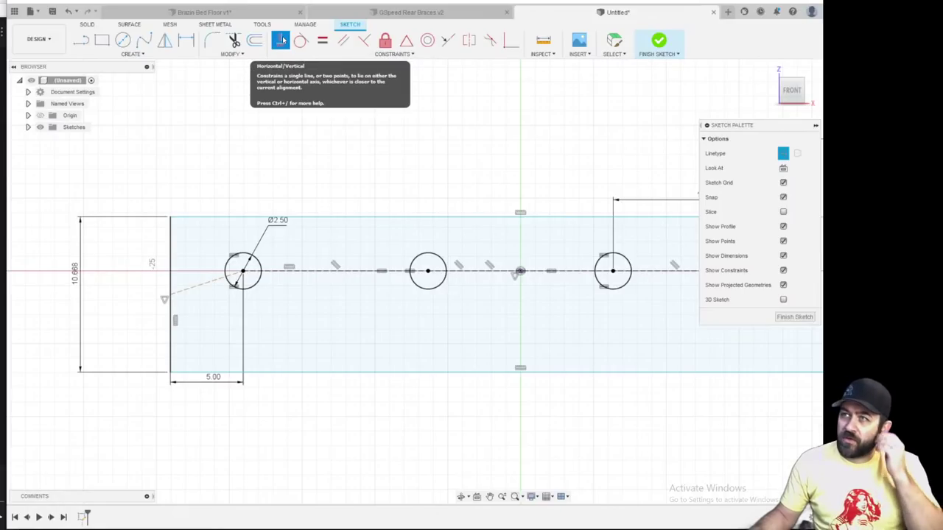
pyautogui.click(203, 289)
pyautogui.scroll(-3, 202, 291)
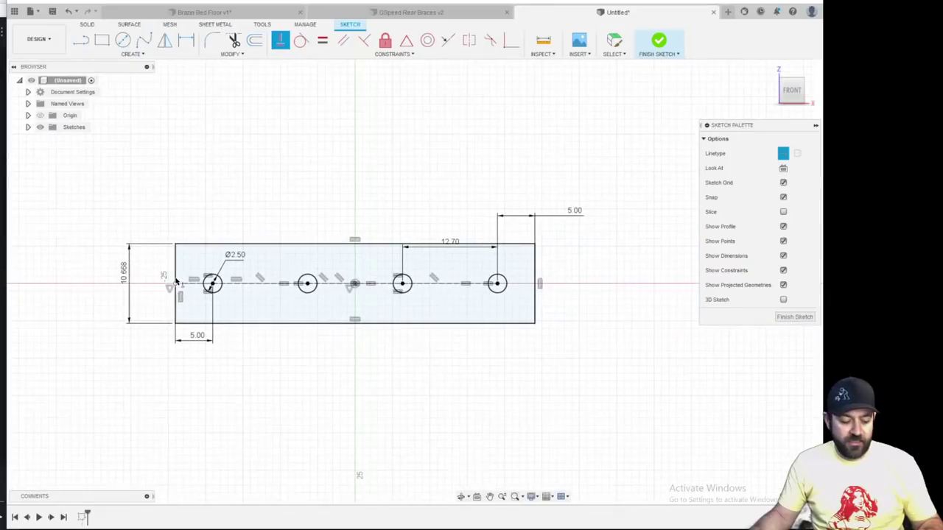
pyautogui.click(354, 302)
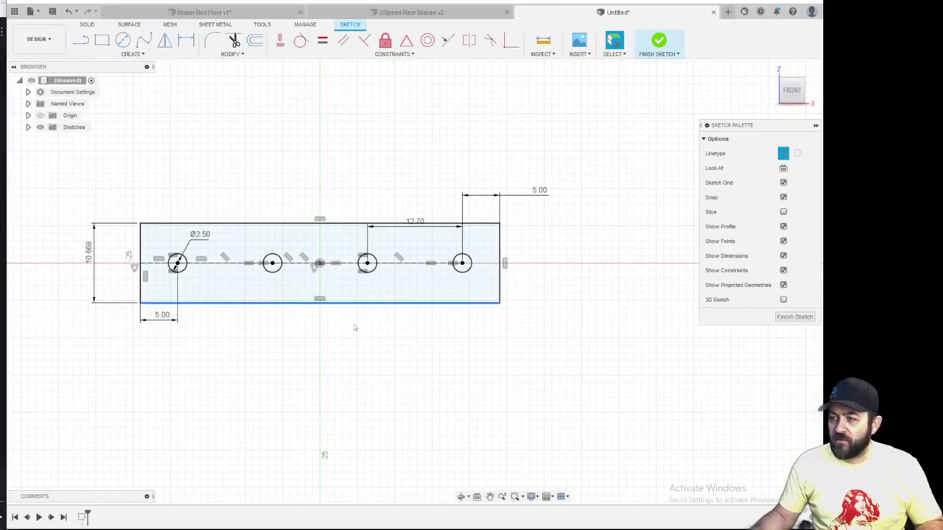
pyautogui.click(353, 349)
# Finish the sketch and show the origin planes and axes
pyautogui.scroll(-3, 353, 361)
pyautogui.scroll(2, 337, 335)
pyautogui.keyDown('shift'); pyautogui.moveTo(318, 311); pyautogui.dragTo(319, 345, button='middle'); pyautogui.keyUp('shift')
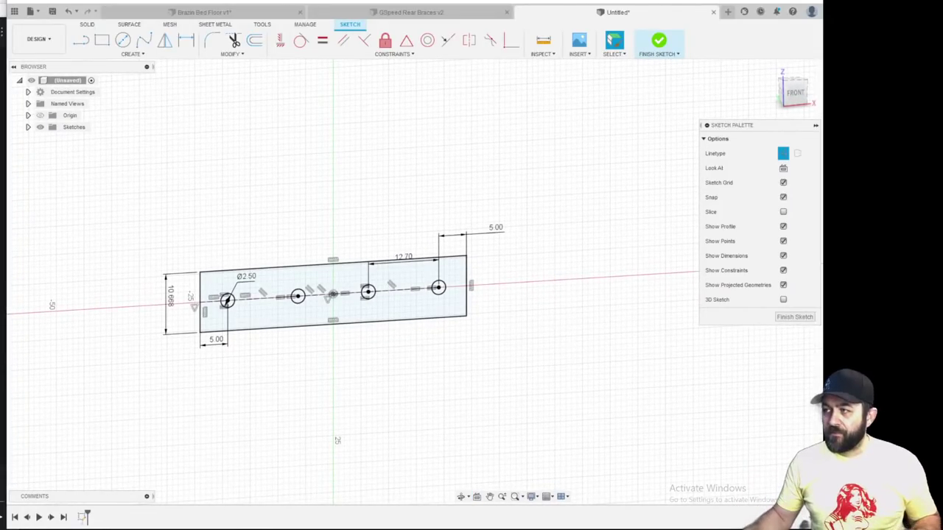
pyautogui.scroll(-2, 377, 336)
pyautogui.keyDown('shift'); pyautogui.moveTo(377, 331); pyautogui.dragTo(370, 262, button='middle'); pyautogui.keyUp('shift')
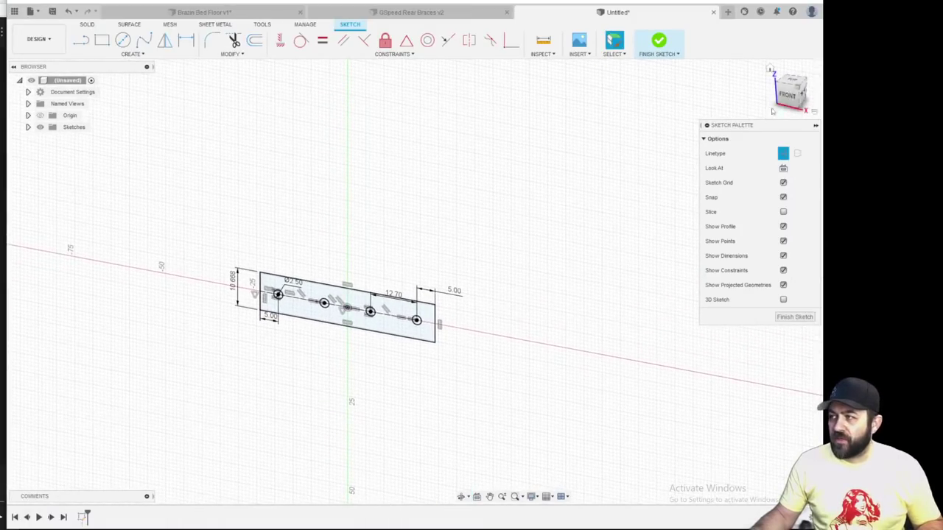
pyautogui.click(659, 42)
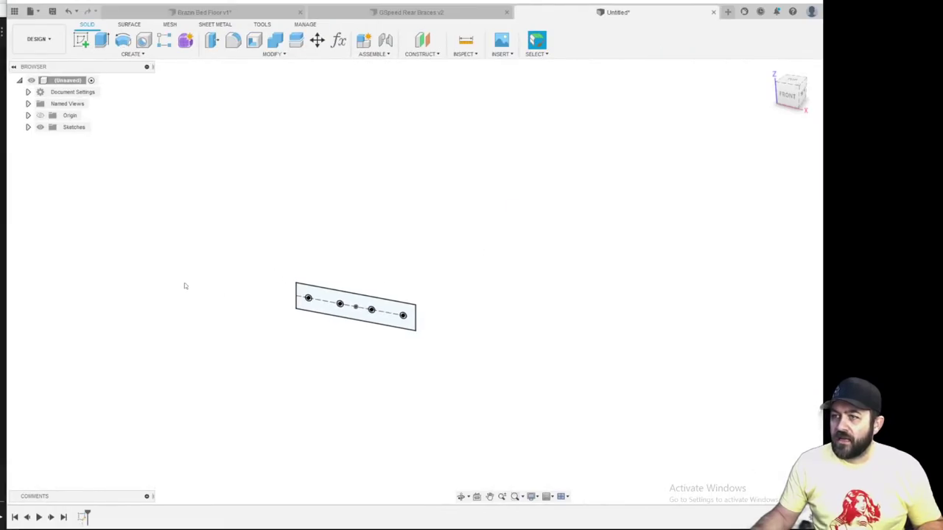
pyautogui.click(41, 116)
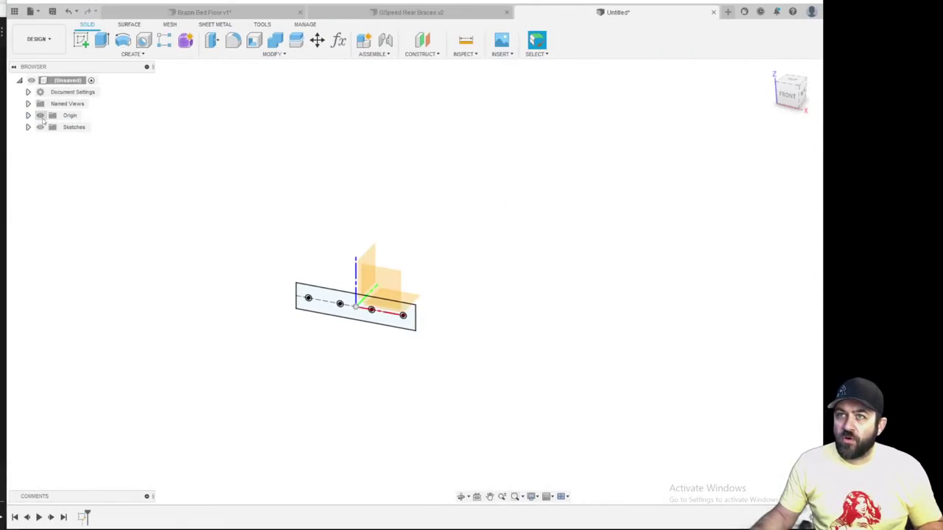
# Start an Extrude of the rectangular profile around the four holes and pull it 23 mm to one side
pyautogui.keyDown('shift'); pyautogui.moveTo(425, 385); pyautogui.dragTo(480, 292, button='middle'); pyautogui.keyUp('shift')
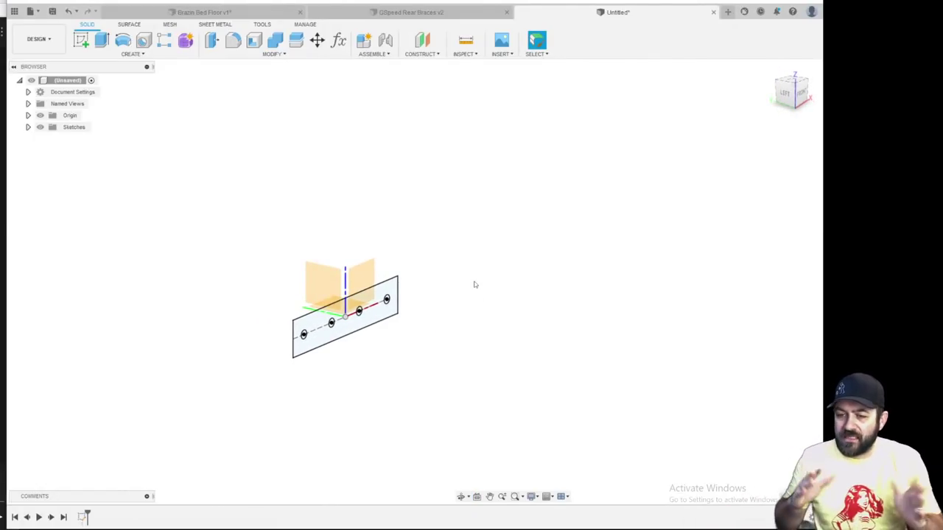
pyautogui.moveTo(397, 322)
pyautogui.keyDown('shift'); pyautogui.mouseDown(button='middle')
pyautogui.moveTo(413, 307)
pyautogui.moveTo(322, 312)
pyautogui.moveTo(396, 305)
pyautogui.moveTo(414, 320)
pyautogui.mouseUp(button='middle'); pyautogui.keyUp('shift')
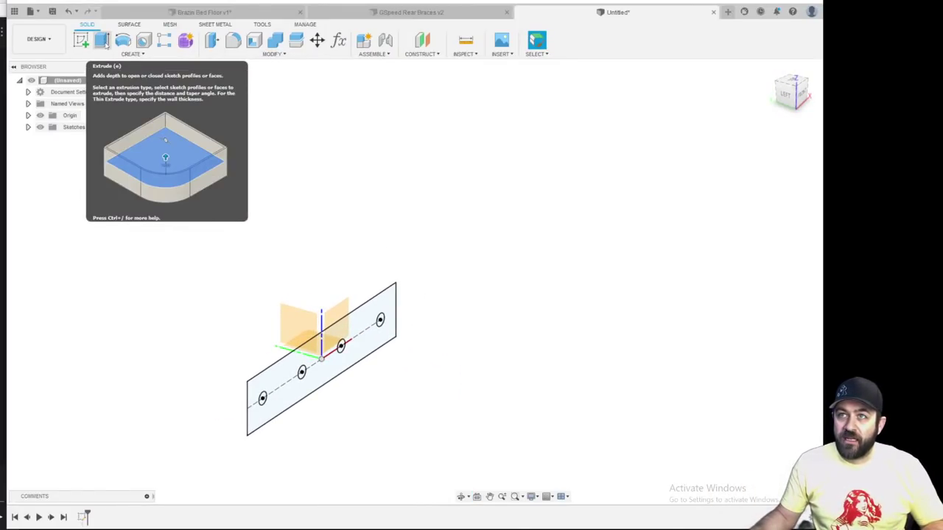
pyautogui.click(105, 44)
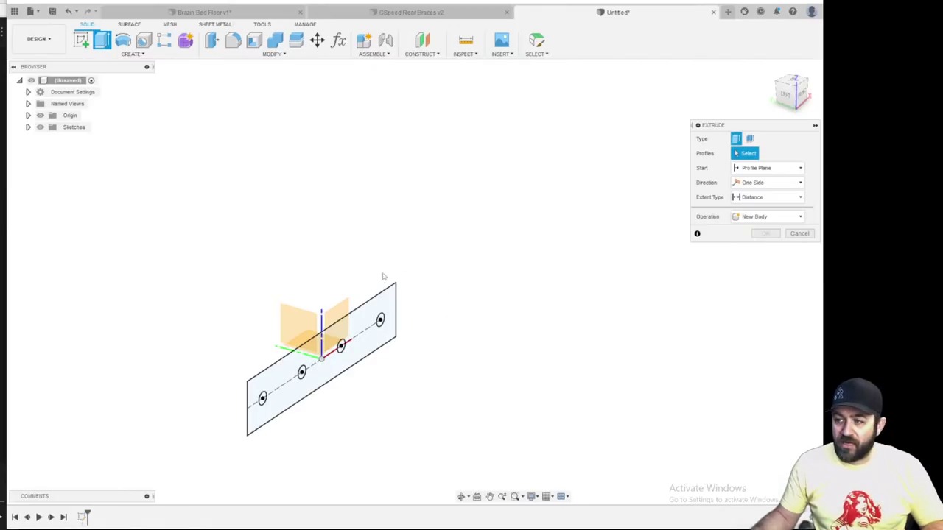
pyautogui.scroll(4, 400, 371)
pyautogui.moveTo(400, 371); pyautogui.dragTo(463, 288, button='middle')
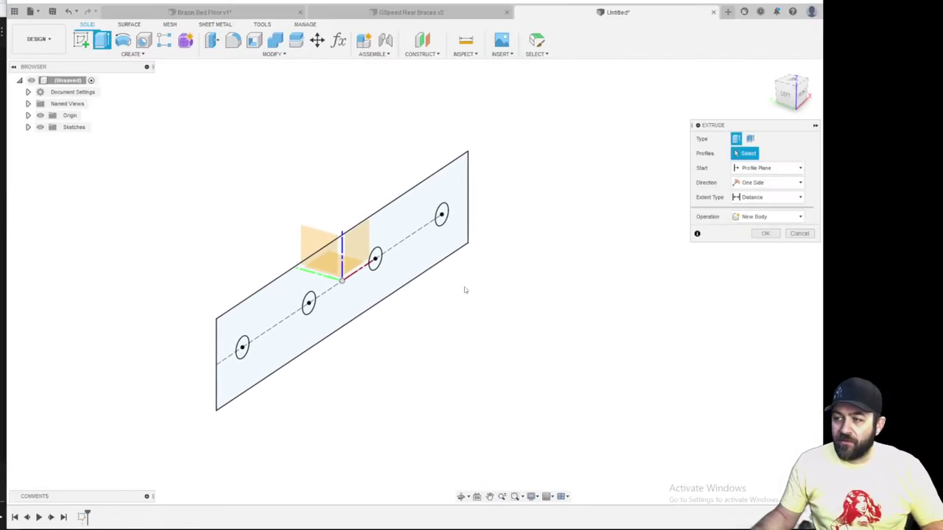
pyautogui.click(410, 271)
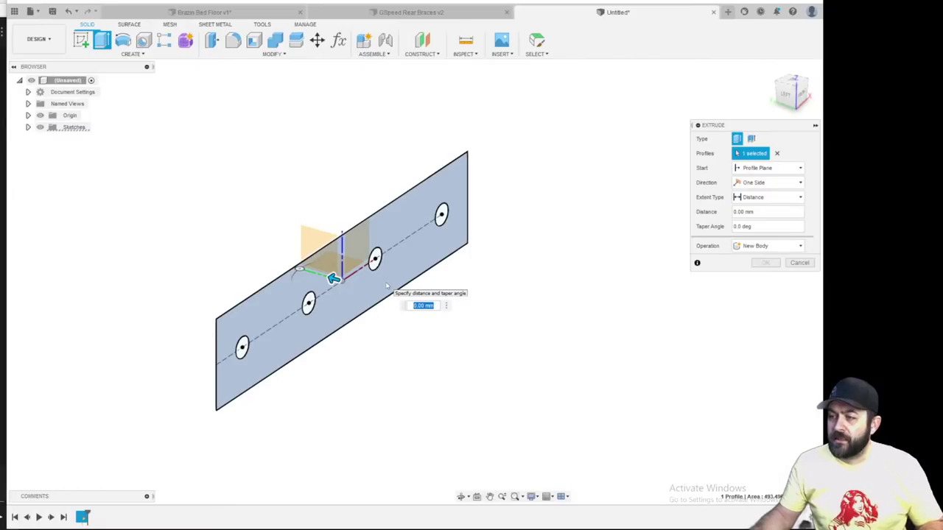
pyautogui.moveTo(333, 278); pyautogui.dragTo(149, 225)
pyautogui.scroll(-5, 590, 276)
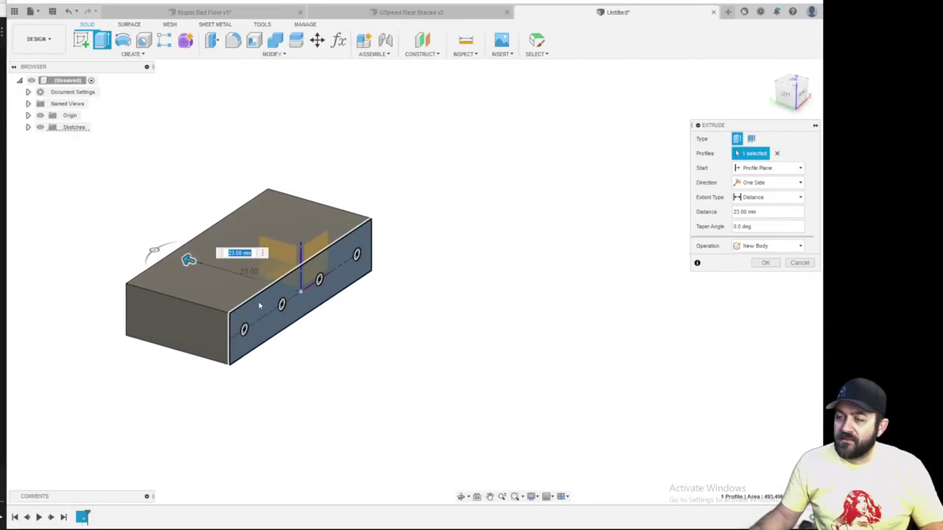
# Change the extrusion direction to Symmetric and pull the profile out to 34 mm on each side
pyautogui.scroll(3, 497, 288)
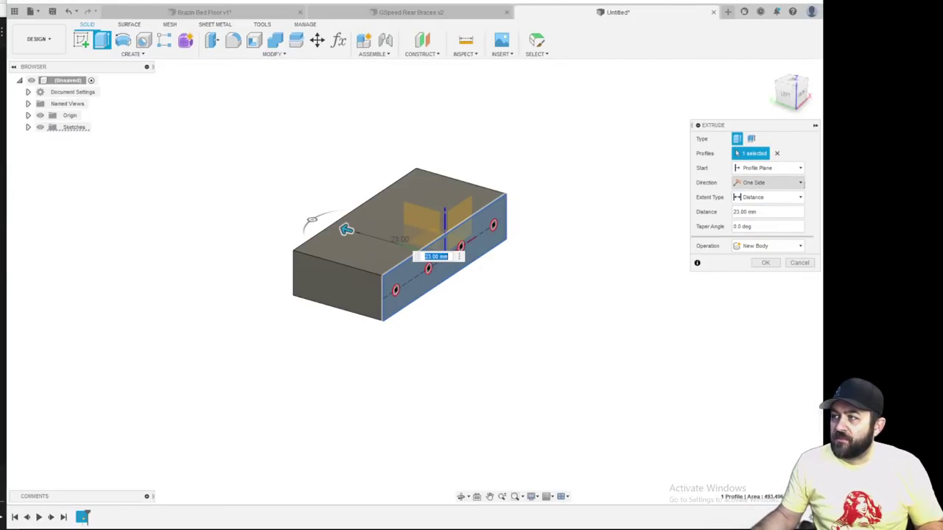
pyautogui.click(799, 183)
pyautogui.click(759, 216)
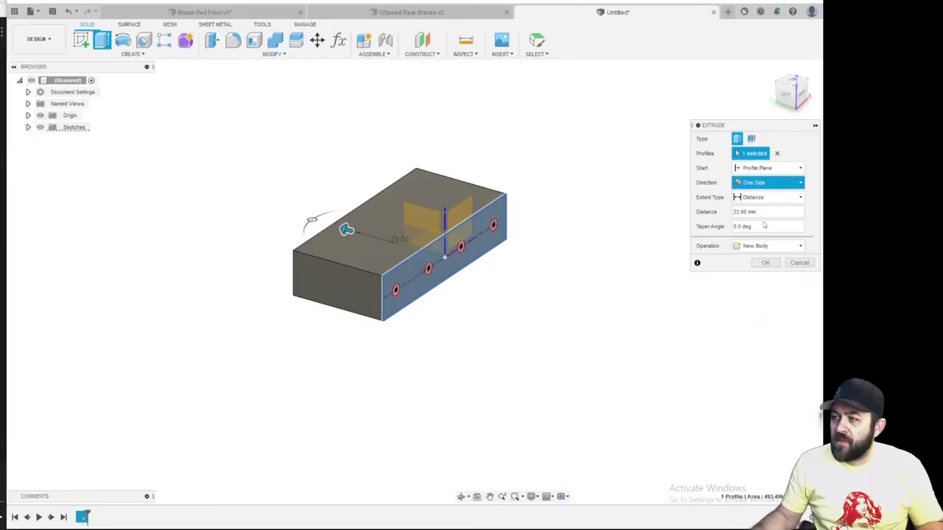
pyautogui.moveTo(347, 229); pyautogui.dragTo(301, 235)
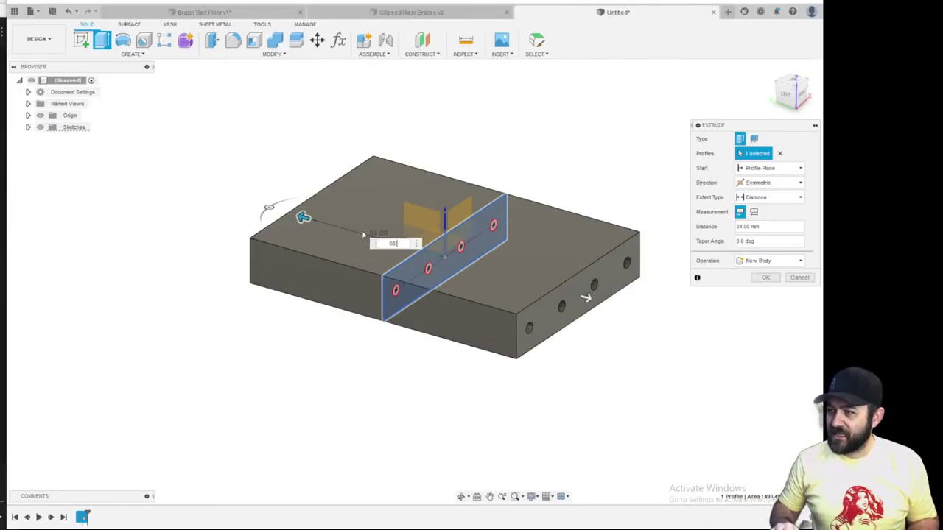
# Set the symmetric extrusion distance to 68.6 mm measured as the whole length, and create the new body
pyautogui.write('68.3')
pyautogui.press('BackSpace')
pyautogui.press('BackSpace')
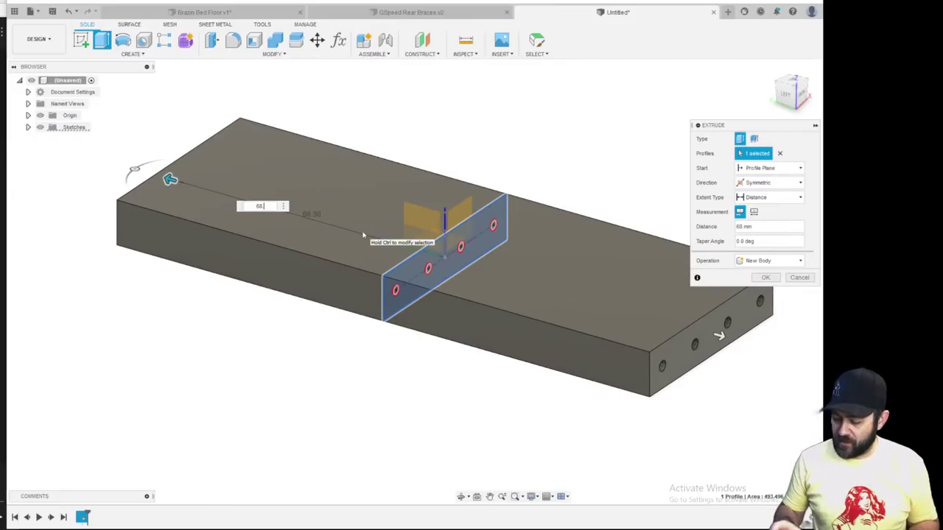
pyautogui.scroll(-2, 519, 210)
pyautogui.scroll(1, 392, 227)
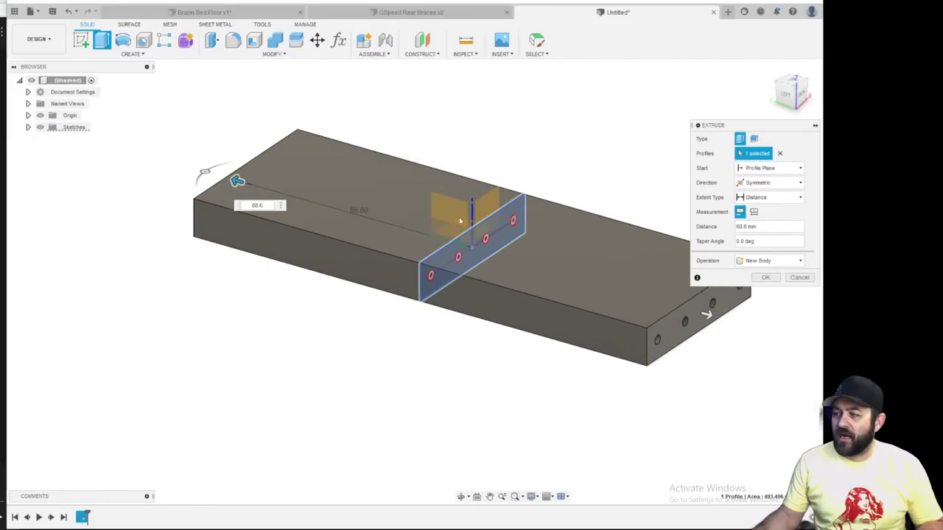
pyautogui.moveTo(454, 218); pyautogui.dragTo(367, 194, button='middle')
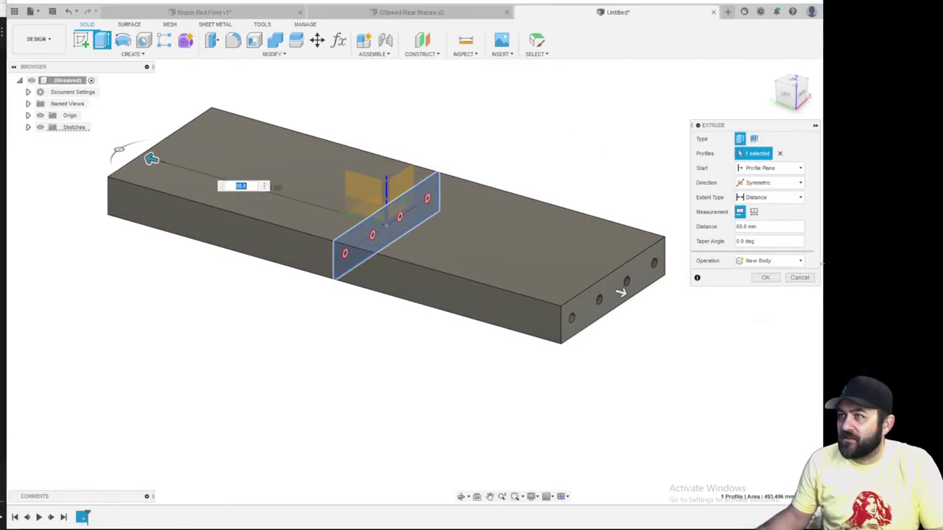
pyautogui.click(754, 212)
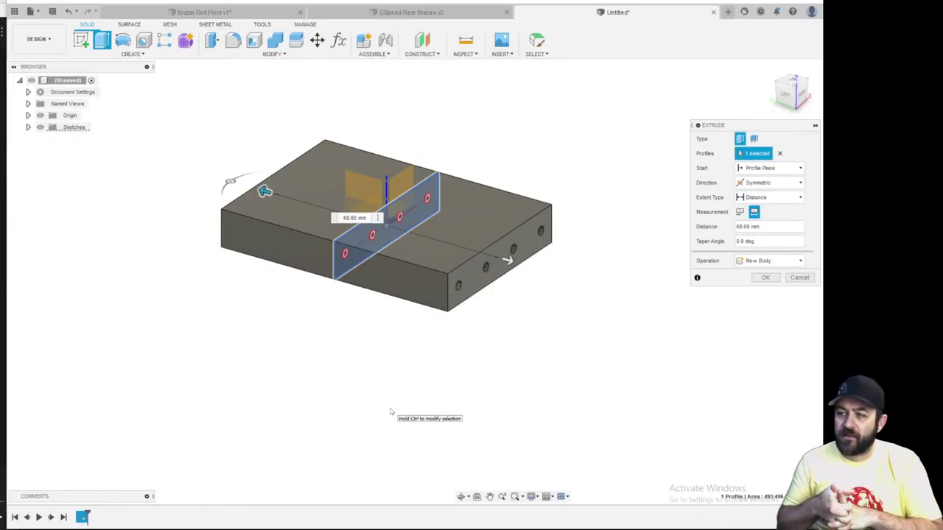
pyautogui.click(767, 279)
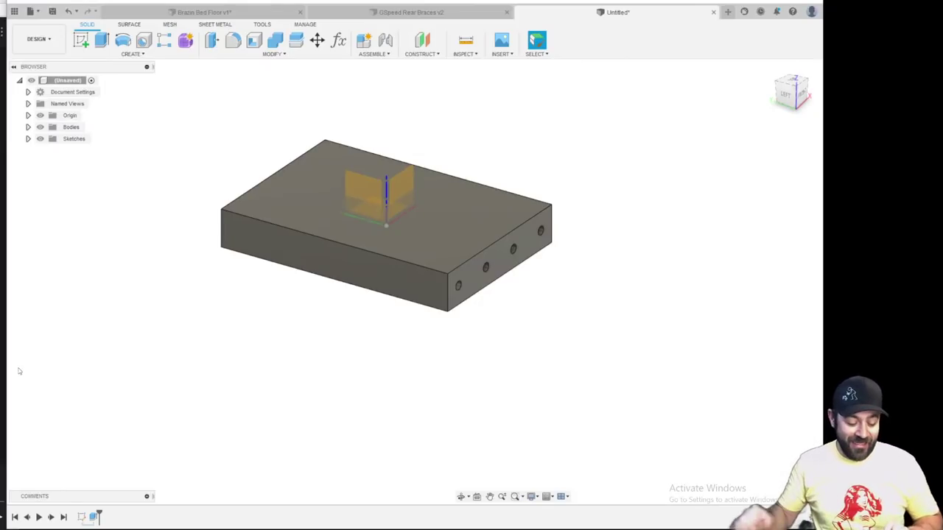
# Examine the extruded block and its four through holes from several angles
pyautogui.keyDown('shift'); pyautogui.moveTo(489, 336); pyautogui.dragTo(433, 207, button='middle'); pyautogui.keyUp('shift')
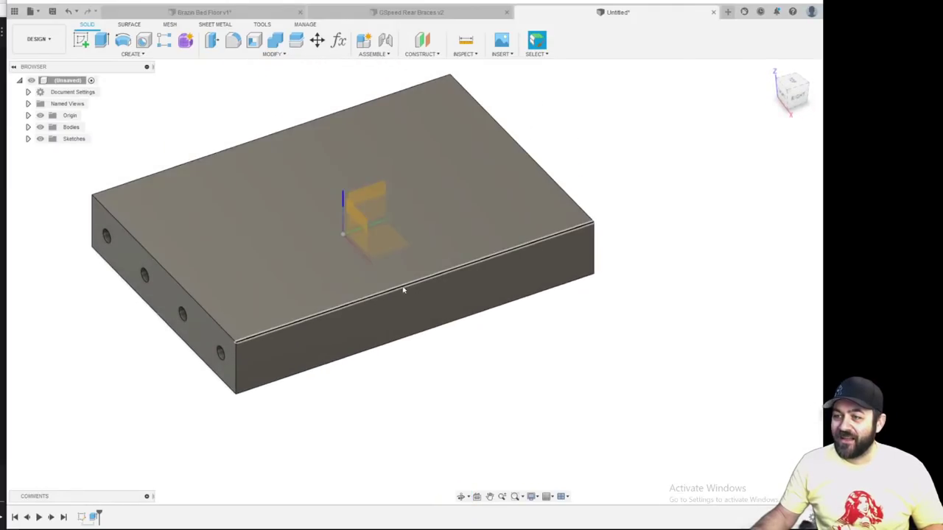
pyautogui.scroll(-3, 405, 289)
pyautogui.scroll(3, 397, 242)
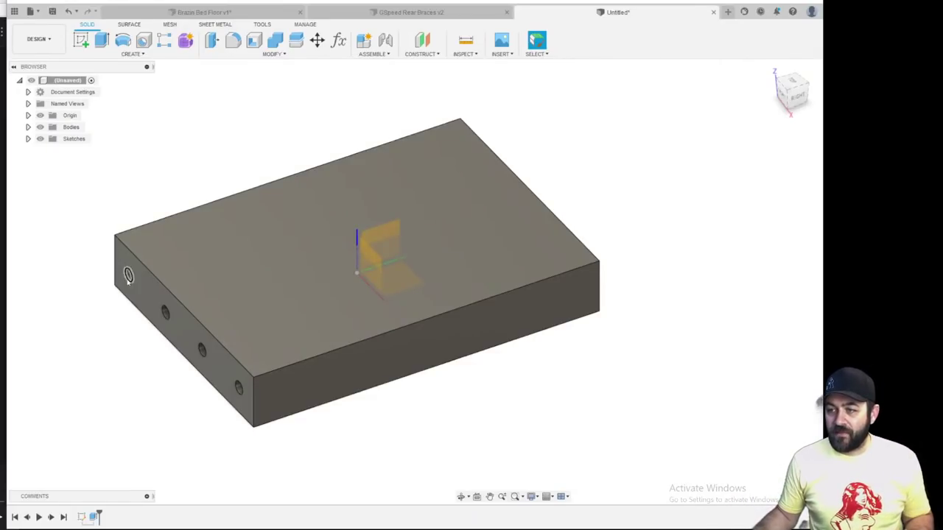
pyautogui.keyDown('shift'); pyautogui.moveTo(590, 269); pyautogui.dragTo(641, 250, button='middle'); pyautogui.keyUp('shift')
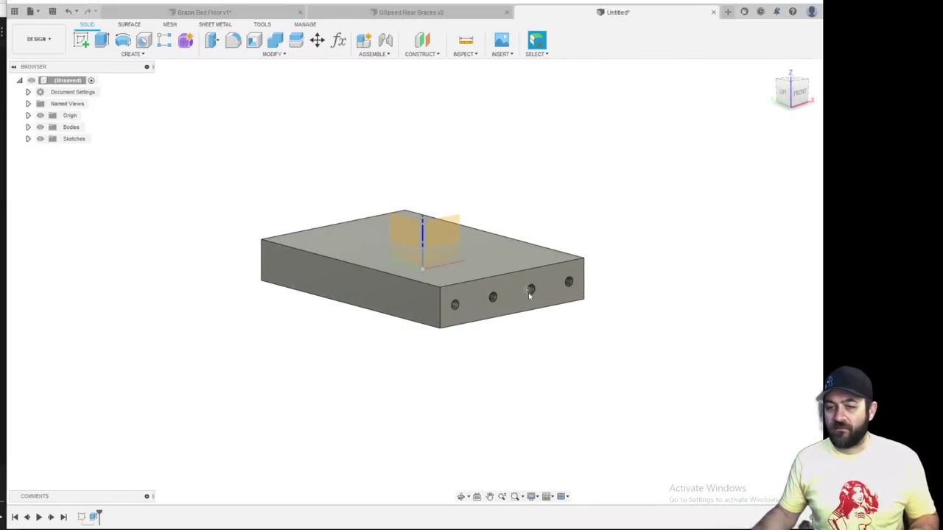
pyautogui.scroll(2, 473, 294)
pyautogui.scroll(-2, 472, 294)
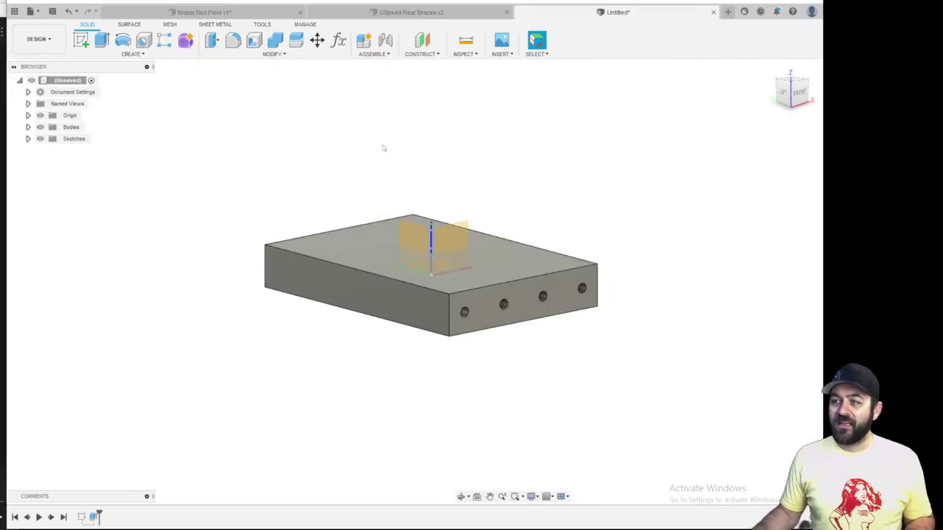
pyautogui.keyDown('shift'); pyautogui.moveTo(496, 226); pyautogui.dragTo(434, 247, button='middle'); pyautogui.keyUp('shift')
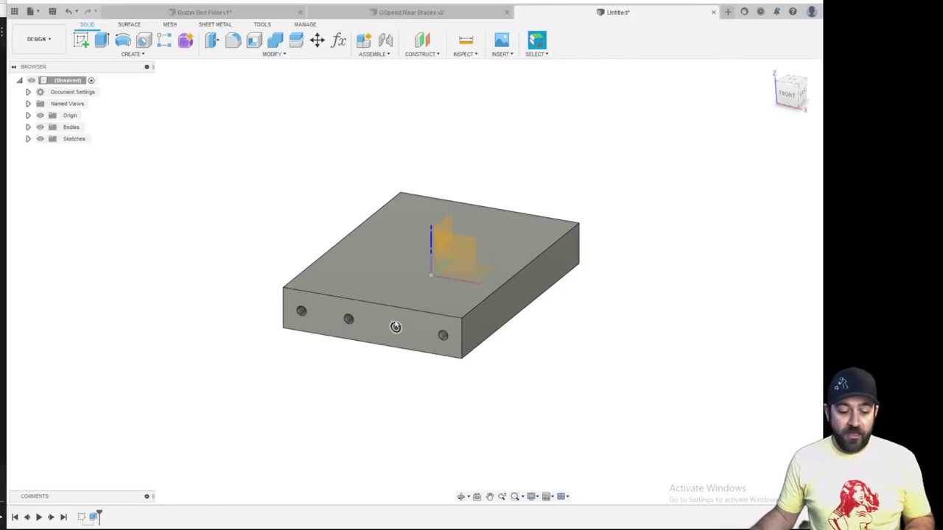
pyautogui.scroll(3, 352, 280)
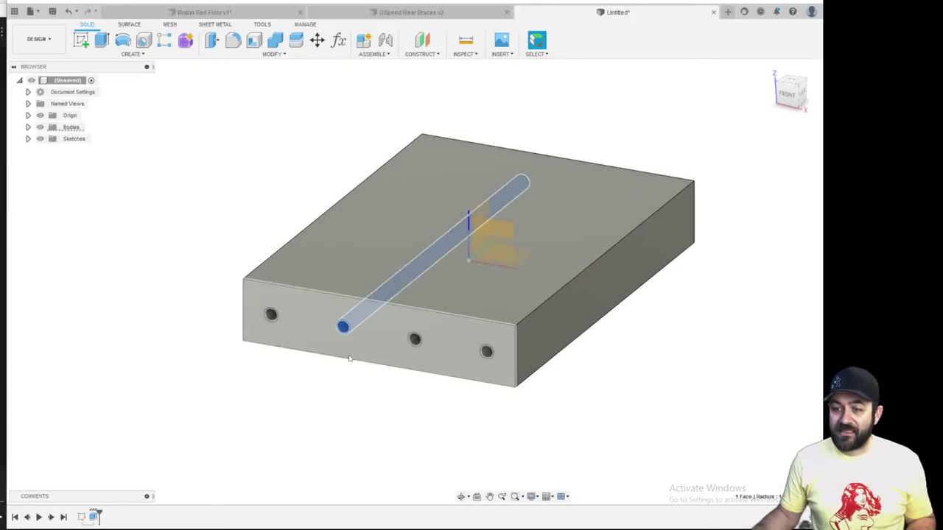
# Start a new sketch on the block's large top face
pyautogui.click(82, 41)
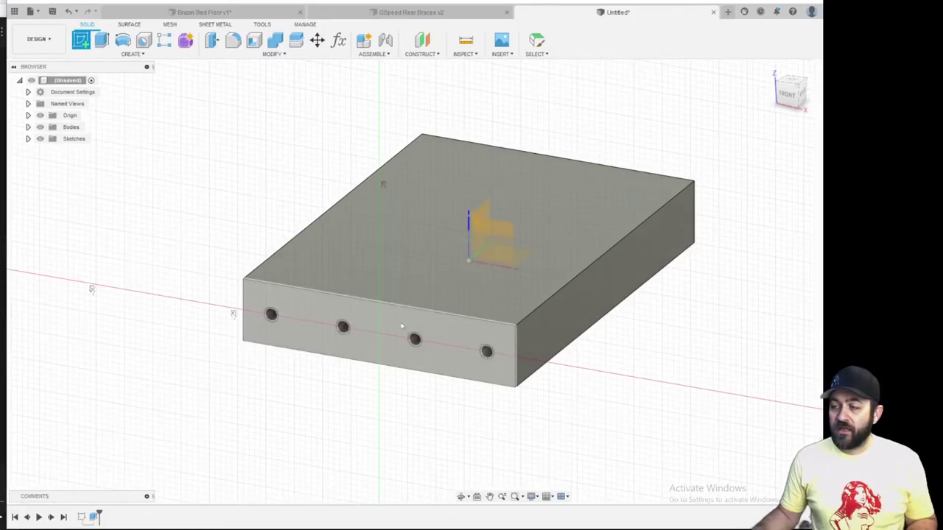
pyautogui.click(364, 286)
pyautogui.click(359, 287)
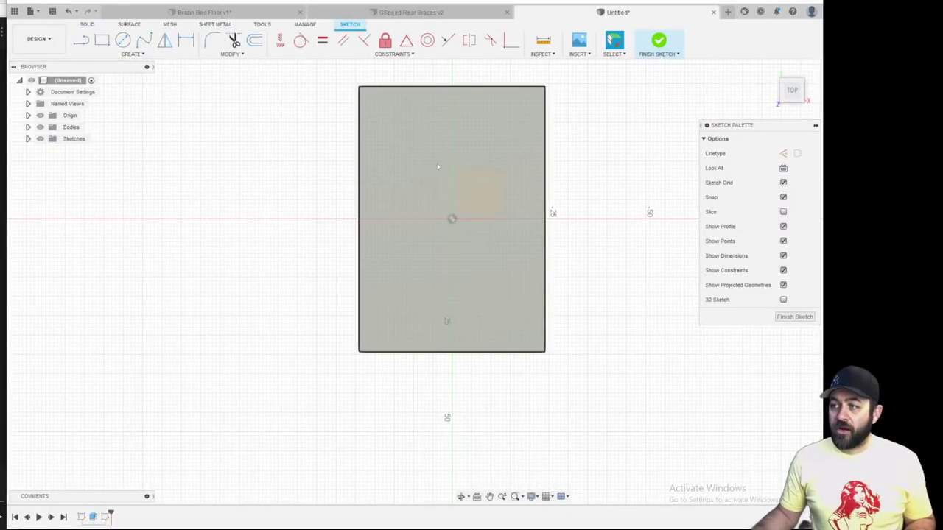
pyautogui.moveTo(441, 261)
pyautogui.keyDown('shift'); pyautogui.mouseDown(button='middle')
pyautogui.moveTo(427, 358)
pyautogui.moveTo(458, 228)
pyautogui.moveTo(416, 274)
pyautogui.mouseUp(button='middle'); pyautogui.keyUp('shift')
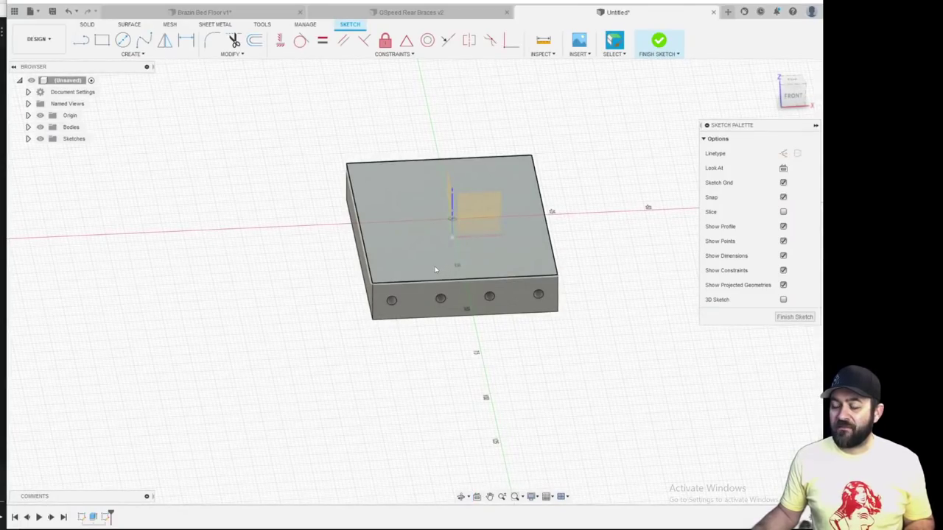
pyautogui.scroll(3, 435, 269)
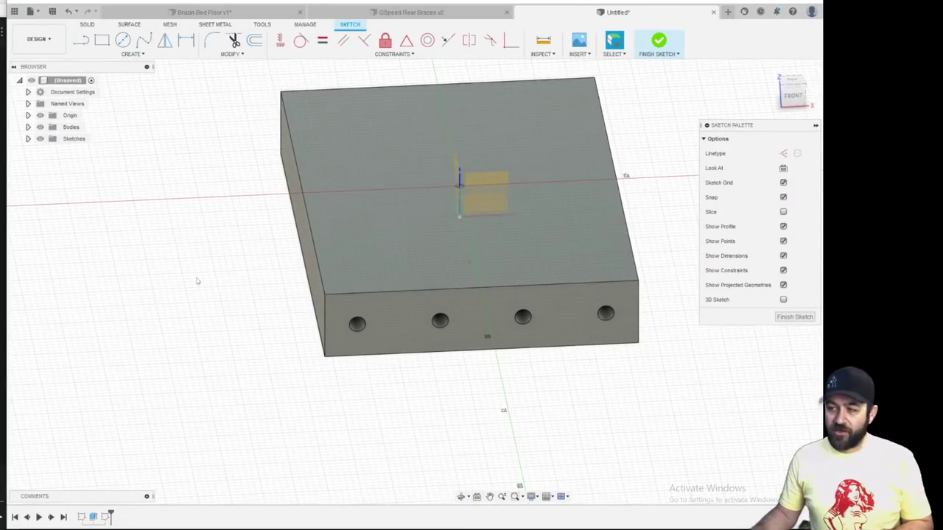
# Project the circular edge of the second hole from the left on the front face into the sketch
pyautogui.press('p')
pyautogui.scroll(3, 446, 338)
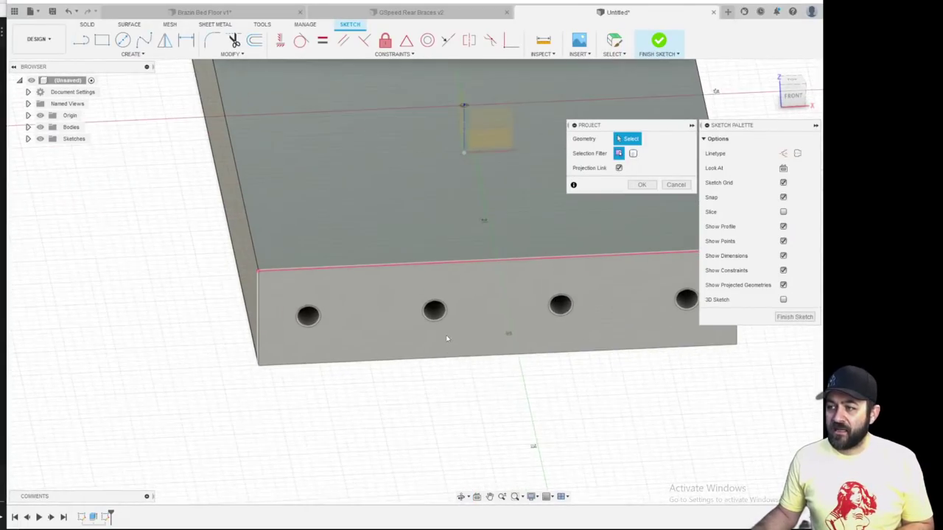
pyautogui.click(434, 311)
pyautogui.scroll(-3, 410, 322)
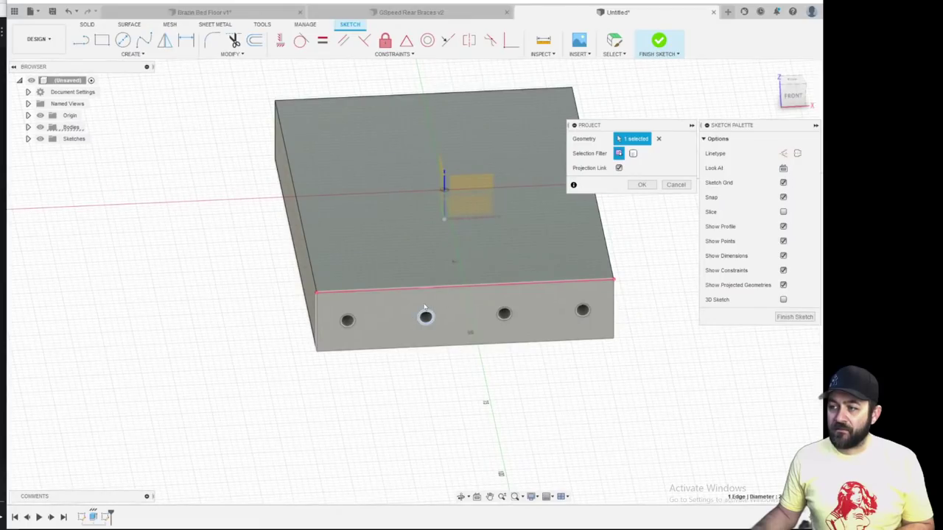
pyautogui.scroll(3, 424, 307)
pyautogui.press('Return')
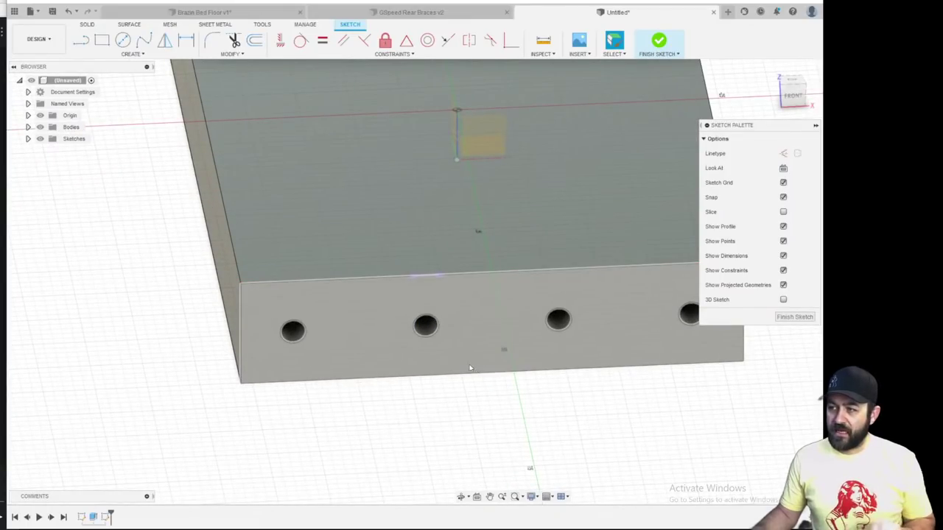
# Draw a construction line from the midpoint of the projected hole line inward across the top face, at 90 degrees to the front edge
pyautogui.scroll(3, 419, 290)
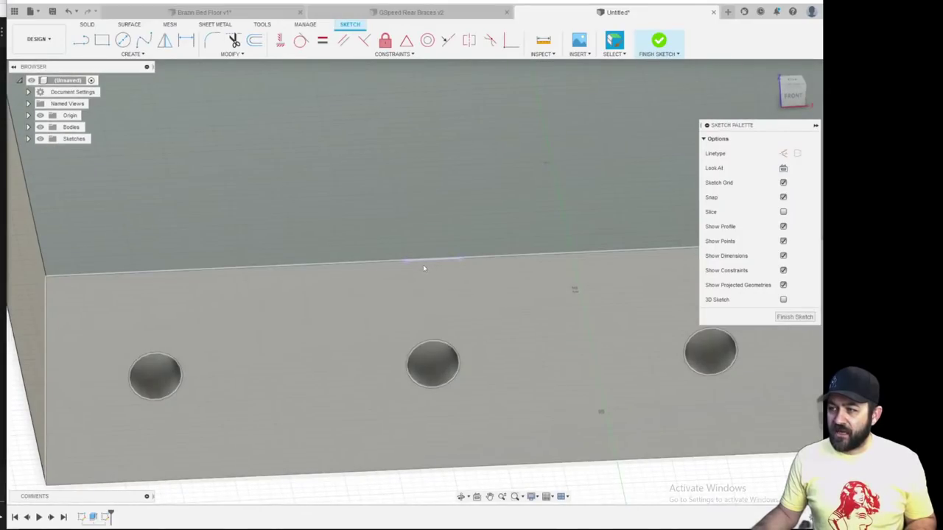
pyautogui.click(423, 264)
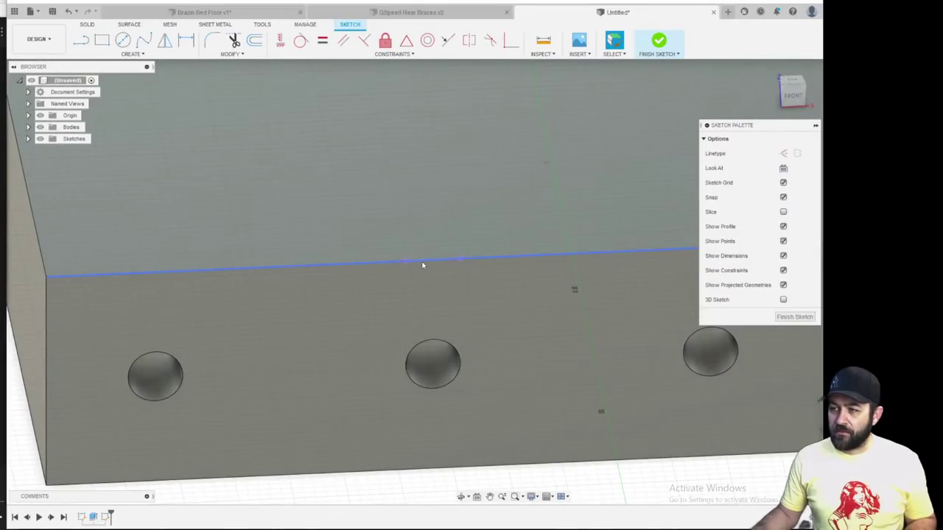
pyautogui.moveTo(423, 267); pyautogui.dragTo(400, 292, button='middle')
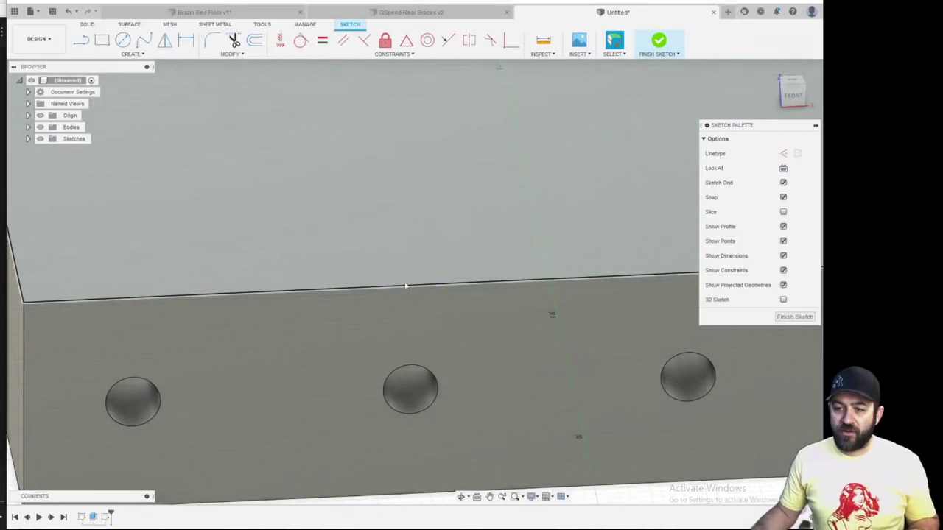
pyautogui.scroll(-5, 406, 284)
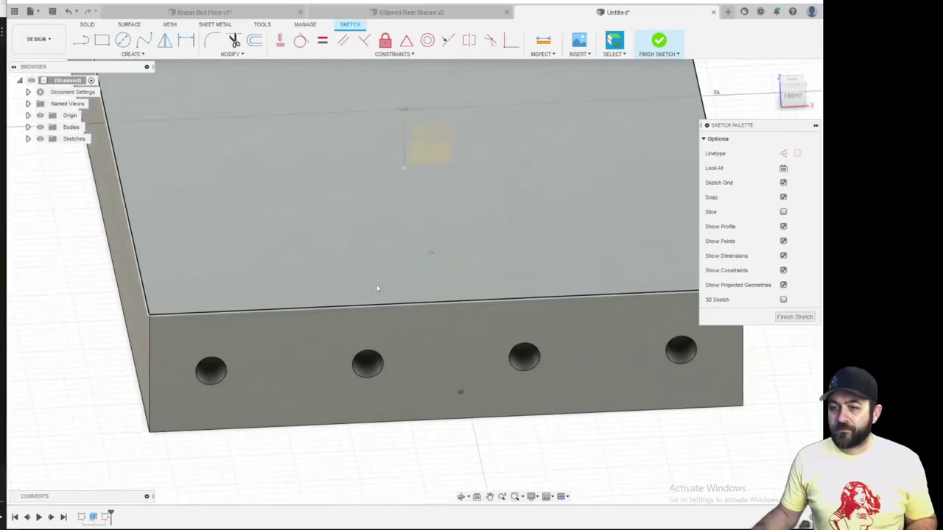
pyautogui.scroll(-1, 379, 288)
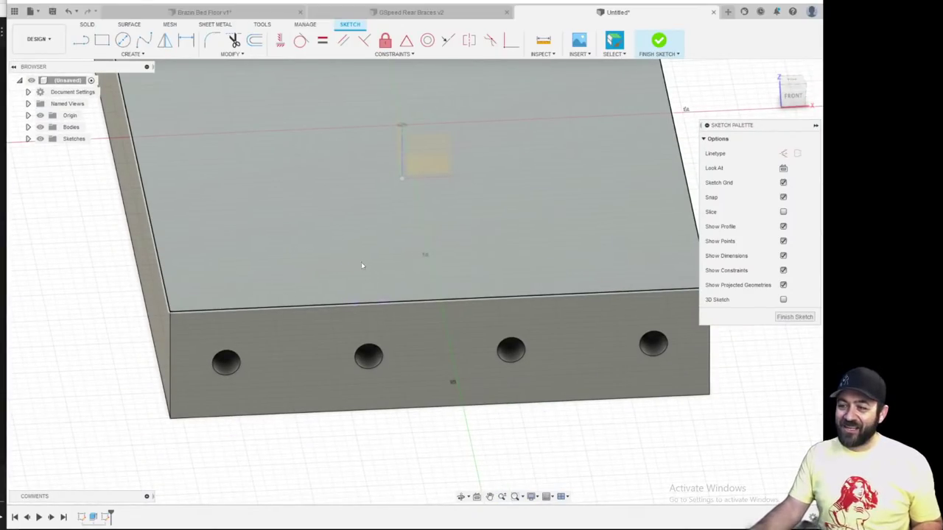
pyautogui.scroll(4, 361, 266)
pyautogui.scroll(-2, 359, 284)
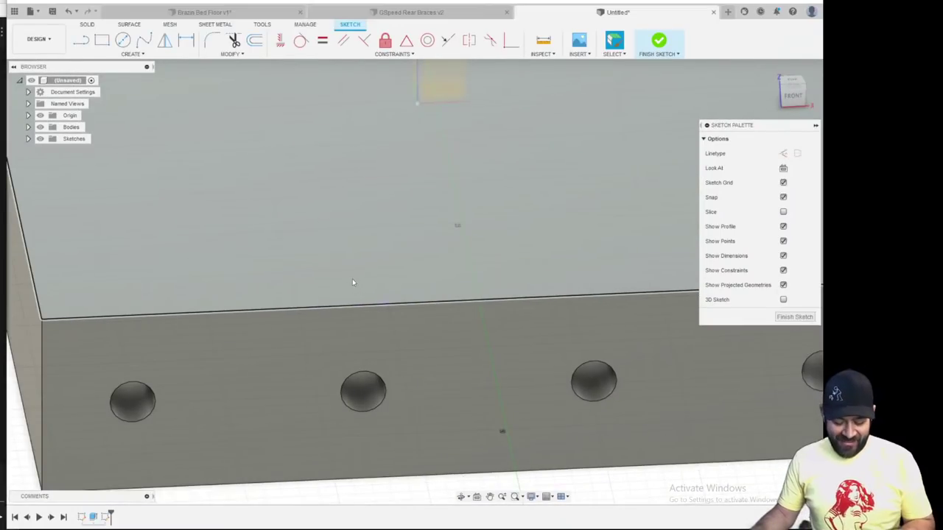
pyautogui.press('l')
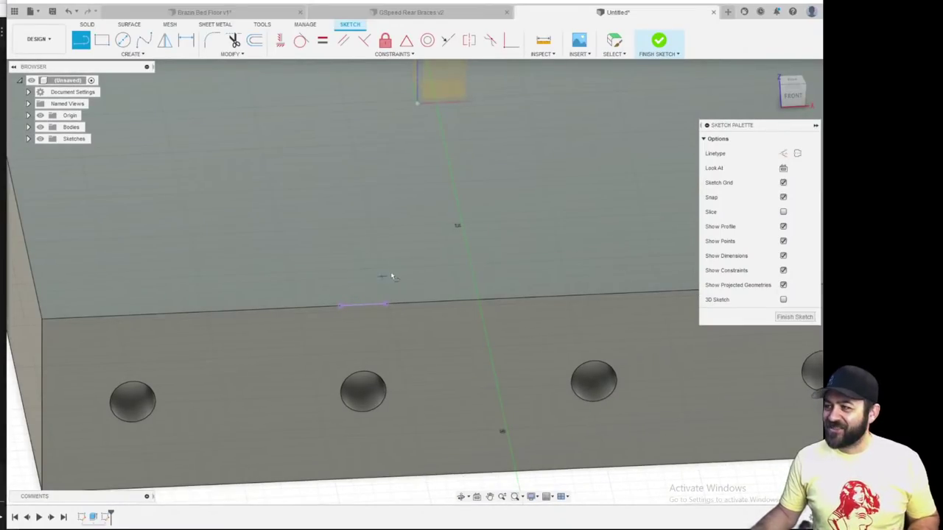
pyautogui.click(364, 305)
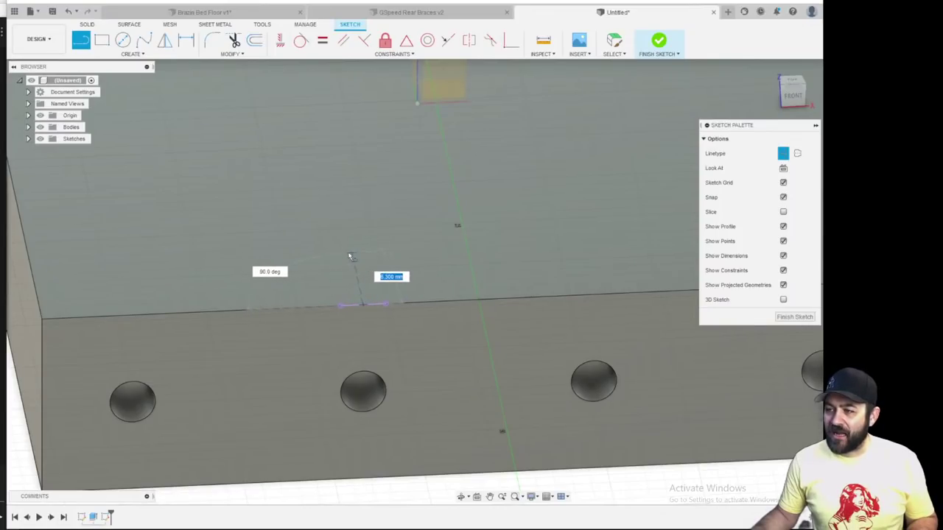
pyautogui.click(351, 254)
pyautogui.press('Escape')
pyautogui.scroll(-3, 318, 271)
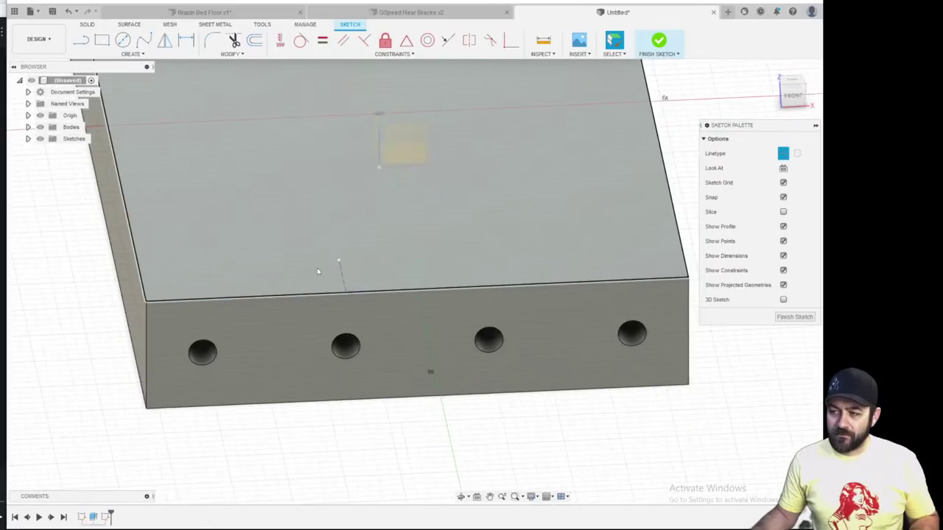
# Draw a 6.5 mm diameter circle centred on the inner end of the construction line
pyautogui.press('c')
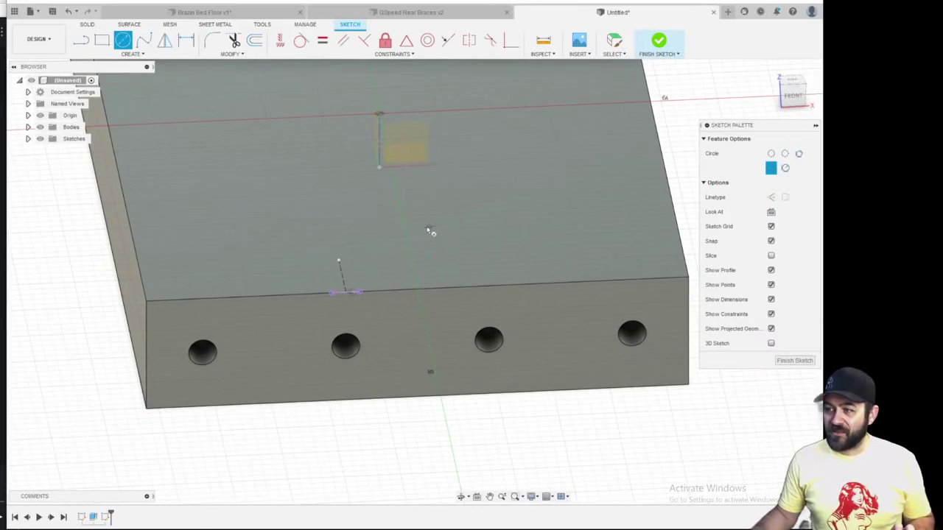
pyautogui.scroll(1, 378, 265)
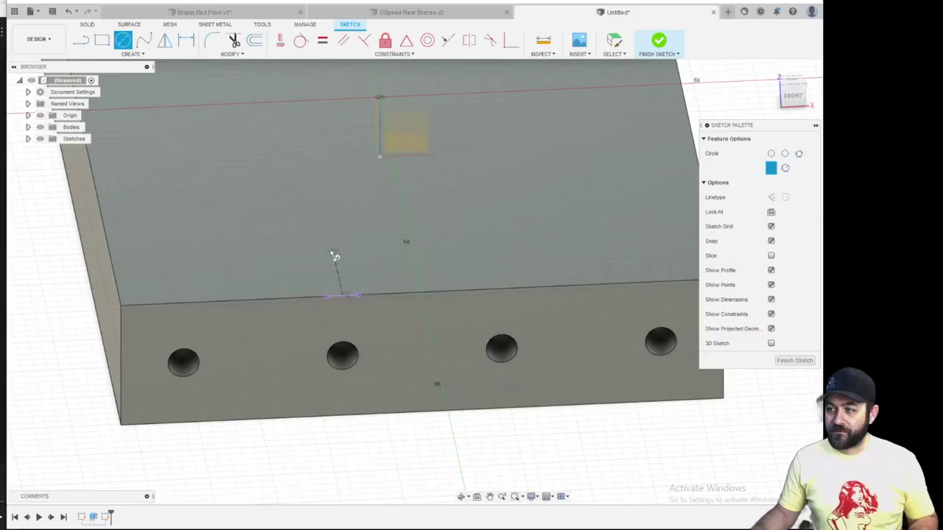
pyautogui.click(335, 261)
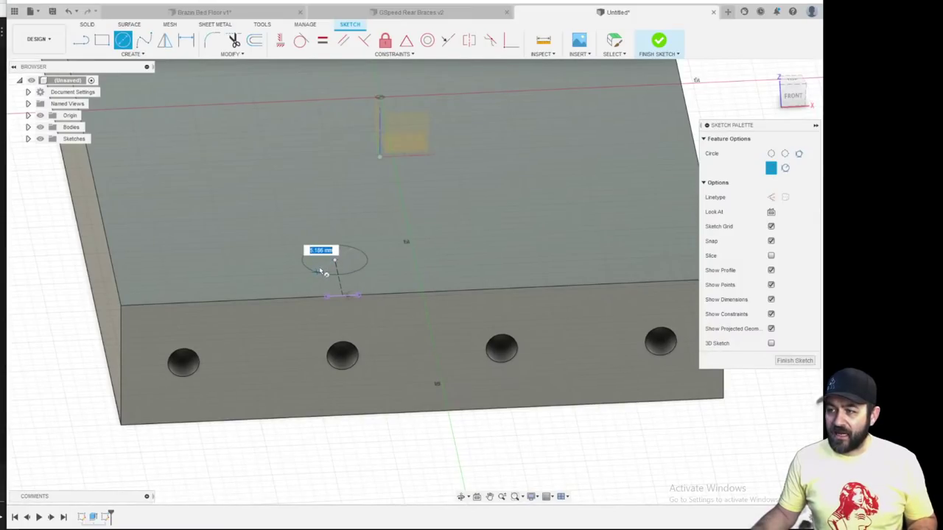
pyautogui.scroll(3, 318, 272)
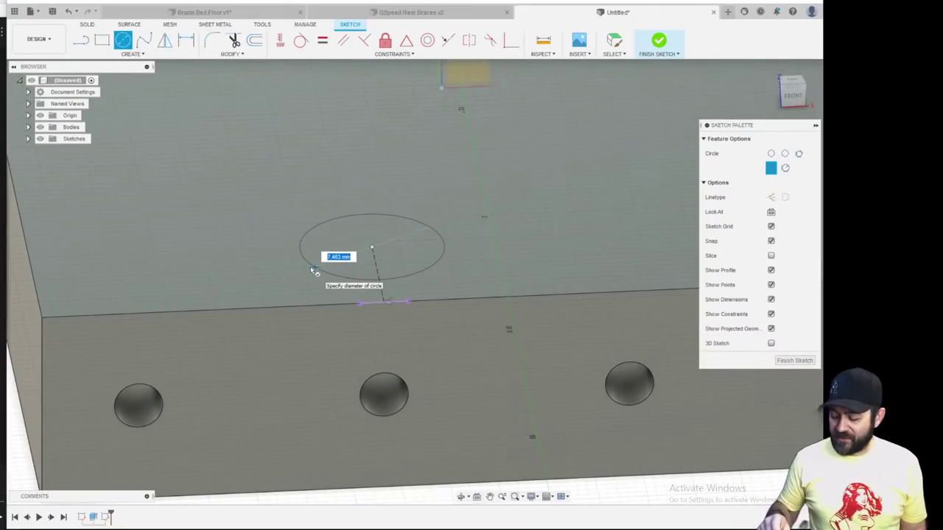
pyautogui.press('Return')
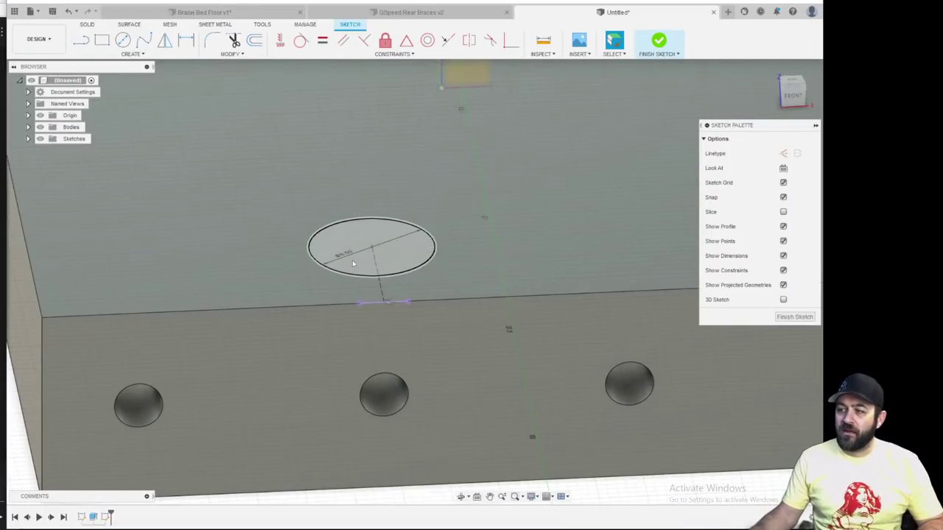
# Move the 6.5 mm circle's centre along the construction line slightly closer to the front edge
pyautogui.scroll(3, 353, 260)
pyautogui.scroll(-3, 396, 328)
pyautogui.keyDown('shift'); pyautogui.moveTo(429, 305); pyautogui.dragTo(423, 284, button='middle'); pyautogui.keyUp('shift')
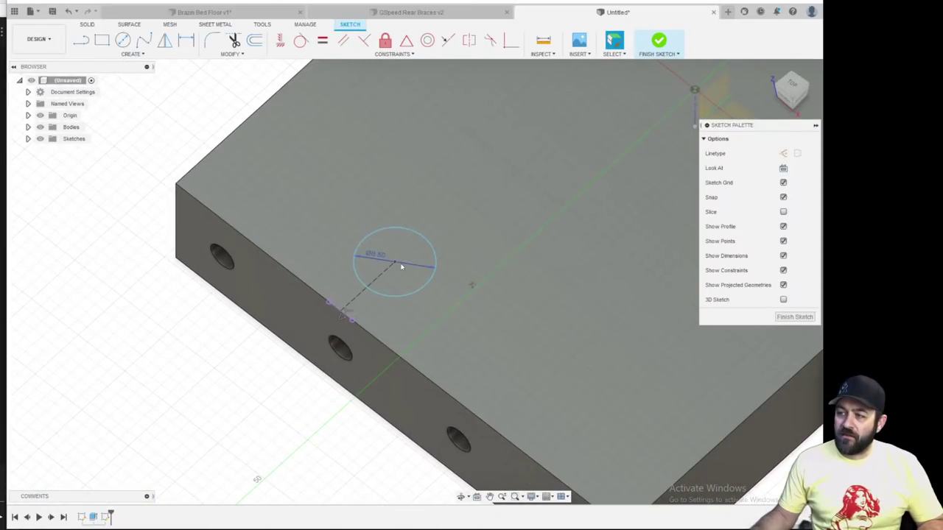
pyautogui.moveTo(399, 264)
pyautogui.mouseDown()
pyautogui.moveTo(362, 294)
pyautogui.moveTo(386, 271)
pyautogui.mouseUp()
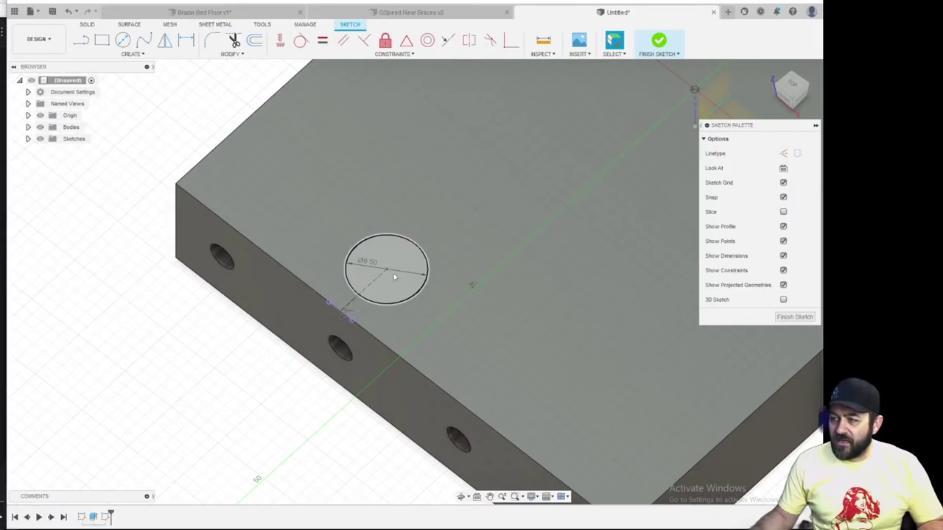
pyautogui.click(393, 275)
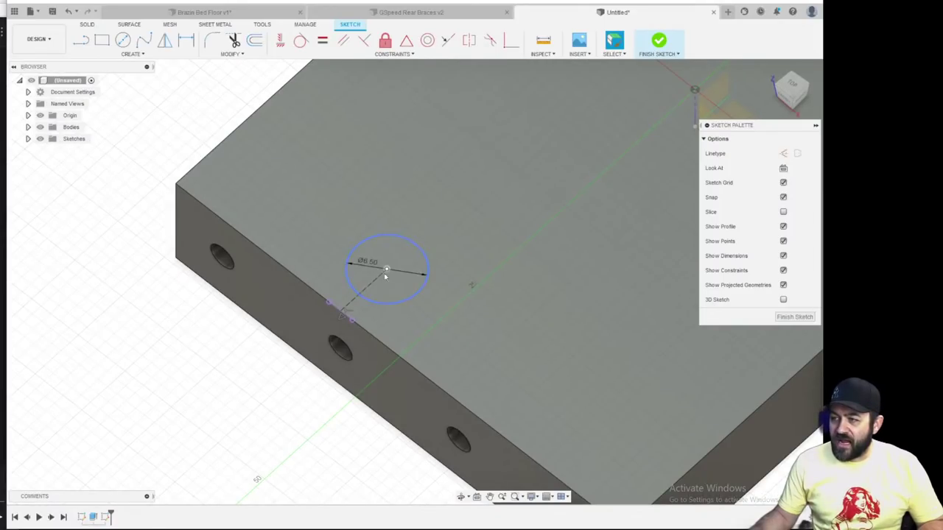
# Apply a tangent constraint between the 6.5 mm circle and the front edge of the top face
pyautogui.scroll(3, 377, 276)
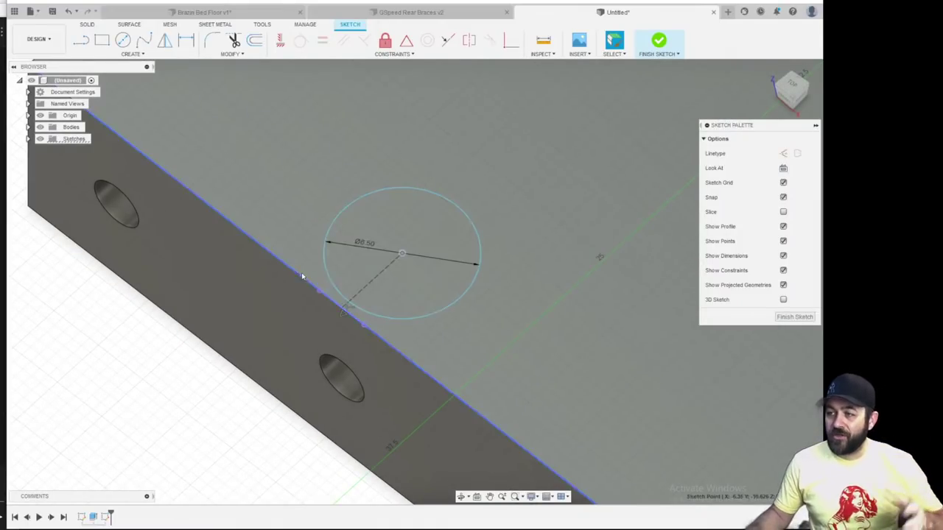
pyautogui.click(298, 101)
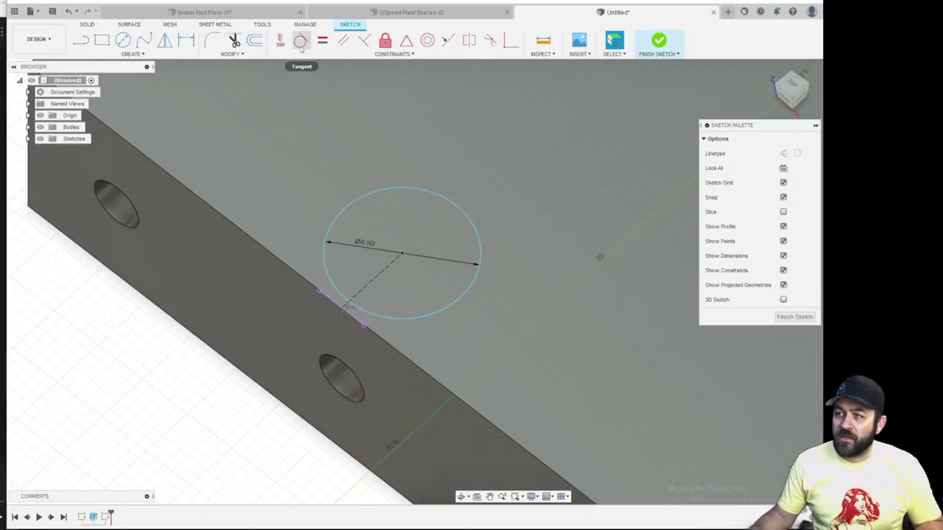
pyautogui.click(301, 42)
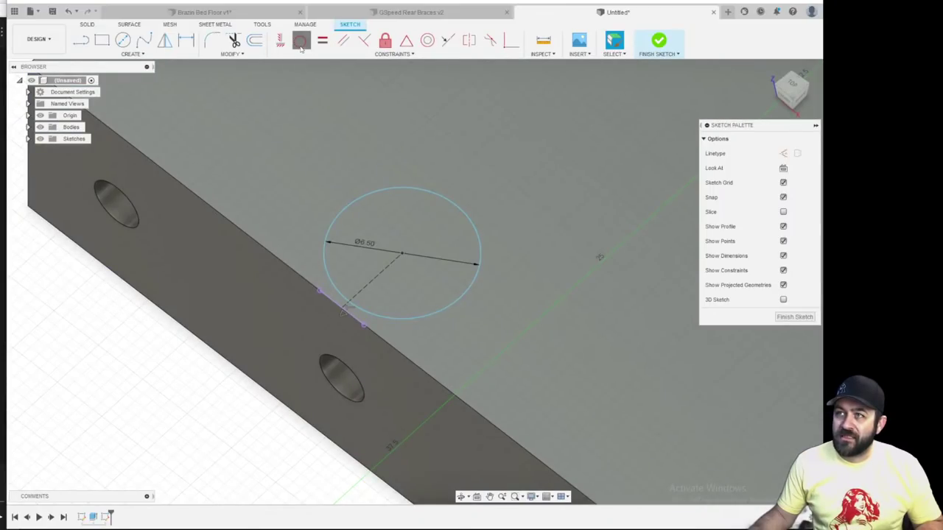
pyautogui.click(408, 320)
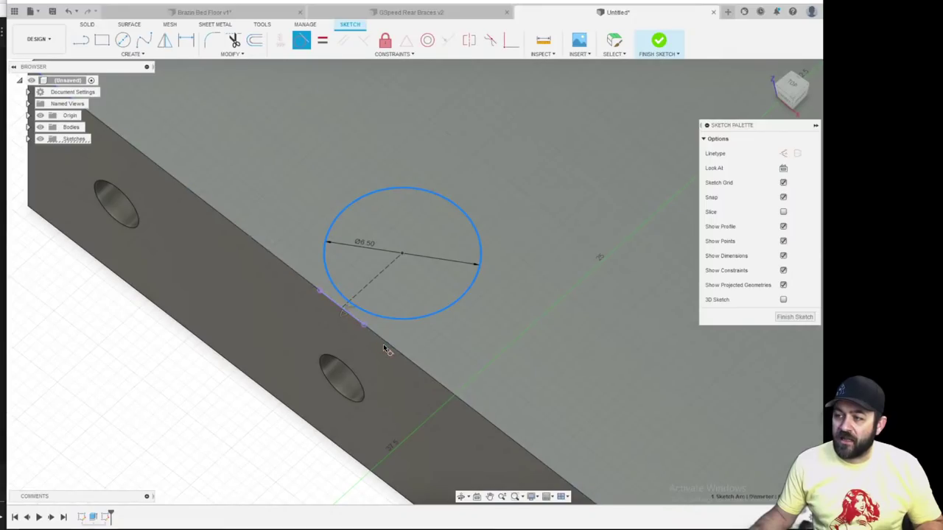
pyautogui.click(384, 344)
pyautogui.scroll(-3, 276, 344)
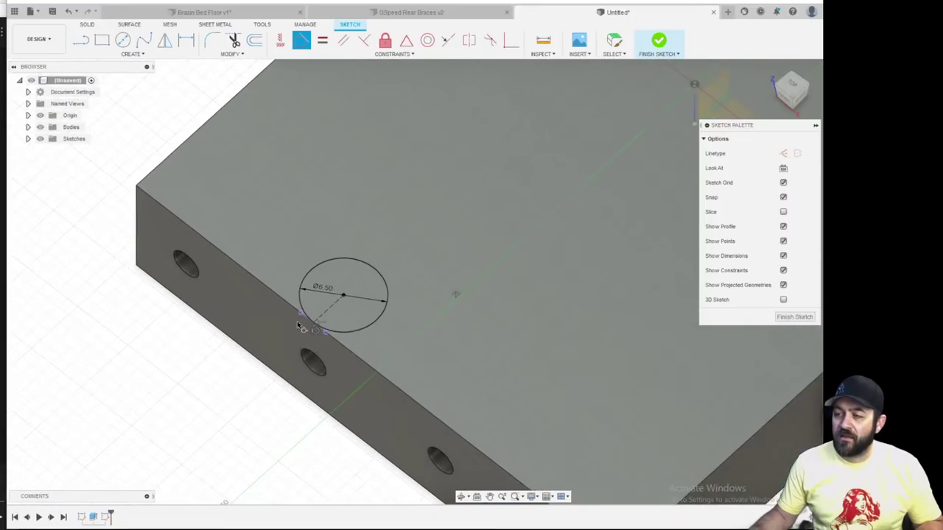
pyautogui.scroll(3, 343, 313)
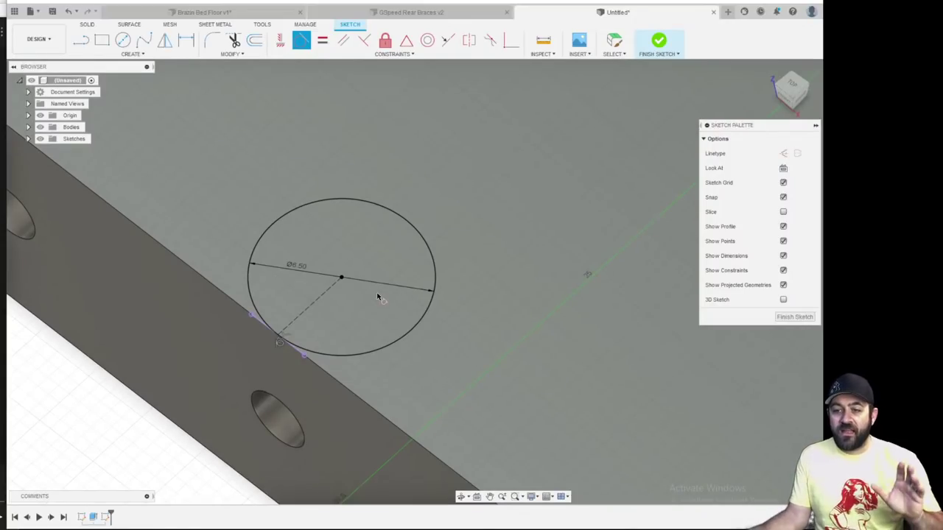
# Extrude the 6.5 mm circle downward as a cut through the full thickness of the block
pyautogui.moveTo(350, 326); pyautogui.dragTo(366, 227, button='middle')
pyautogui.scroll(-4, 408, 346)
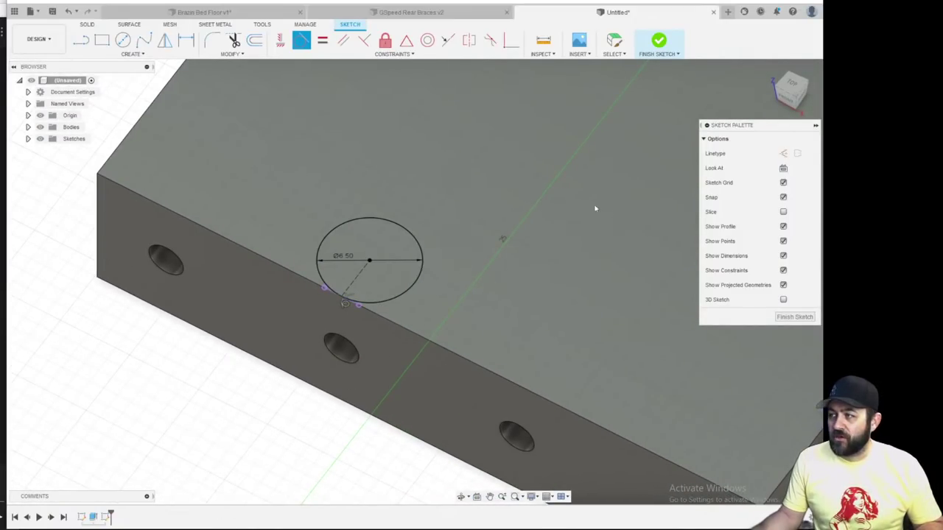
pyautogui.press('e')
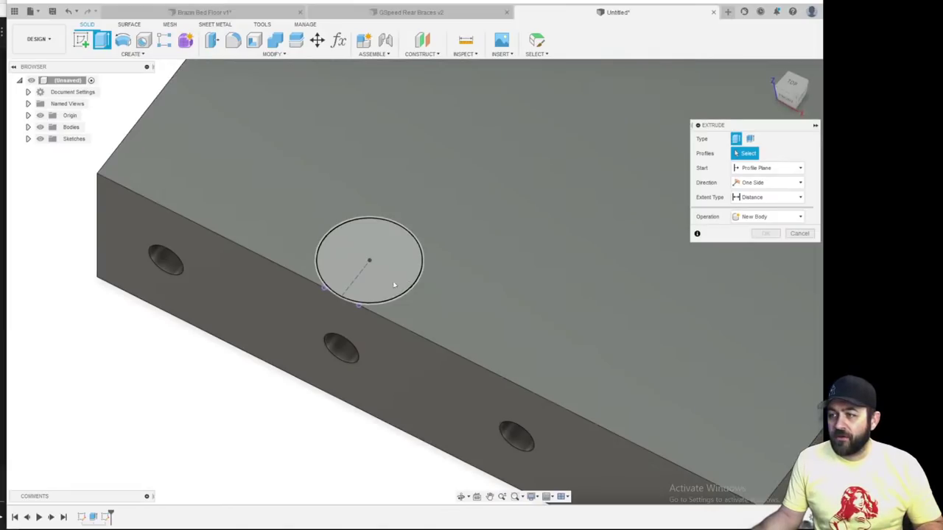
pyautogui.click(398, 274)
pyautogui.keyDown('shift'); pyautogui.moveTo(397, 274); pyautogui.dragTo(388, 238, button='middle'); pyautogui.keyUp('shift')
pyautogui.moveTo(369, 221); pyautogui.dragTo(355, 410)
pyautogui.press('Return')
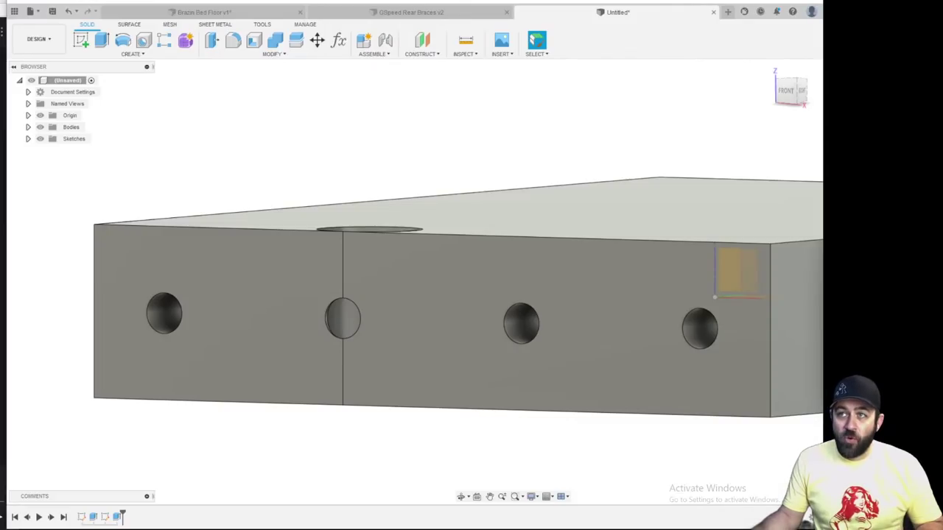
# Examine from several angles where the new round cut meets the front face and the second lengthwise hole
pyautogui.scroll(-2, 328, 325)
pyautogui.keyDown('shift'); pyautogui.moveTo(432, 285); pyautogui.dragTo(352, 321, button='middle'); pyautogui.keyUp('shift')
pyautogui.keyDown('shift'); pyautogui.moveTo(446, 171); pyautogui.dragTo(364, 212, button='middle'); pyautogui.keyUp('shift')
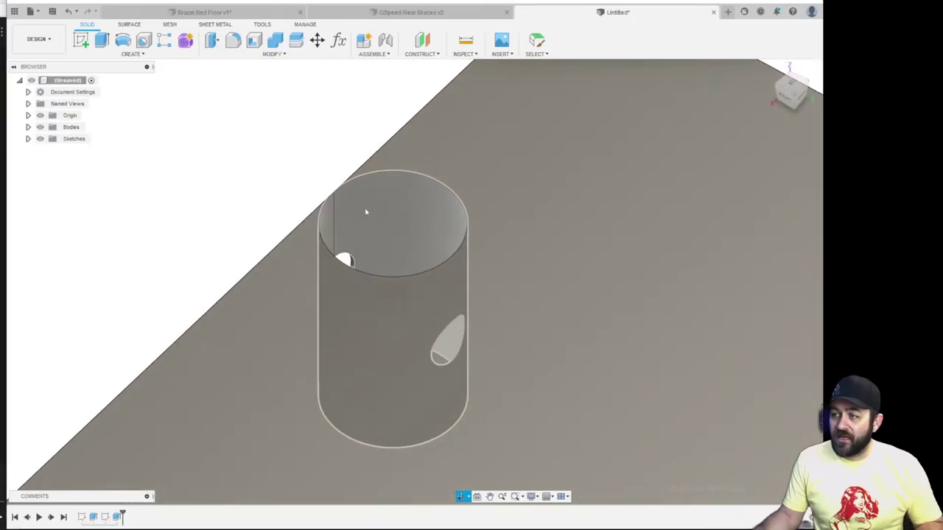
pyautogui.scroll(3, 343, 203)
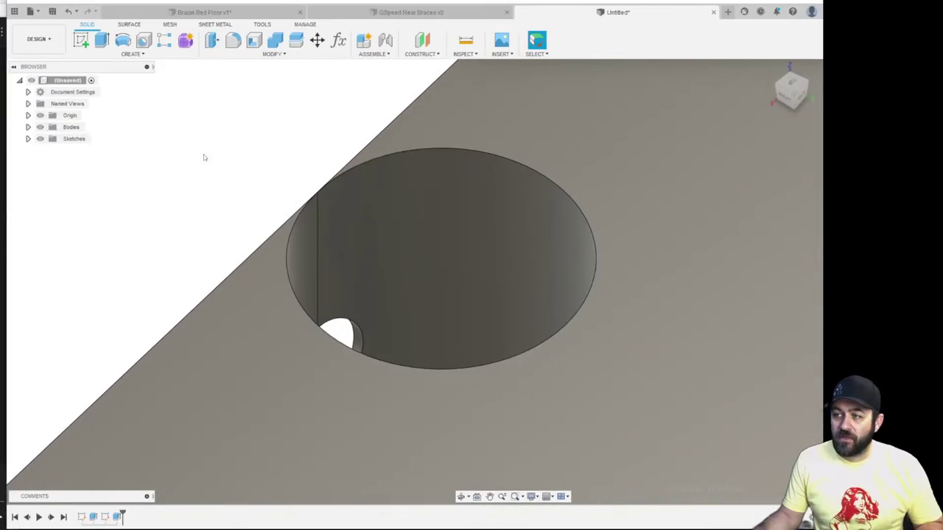
pyautogui.scroll(-2, 193, 169)
pyautogui.keyDown('shift'); pyautogui.moveTo(193, 170); pyautogui.dragTo(265, 152, button='middle'); pyautogui.keyUp('shift')
pyautogui.moveTo(296, 182); pyautogui.dragTo(353, 144, button='middle')
pyautogui.scroll(-3, 361, 155)
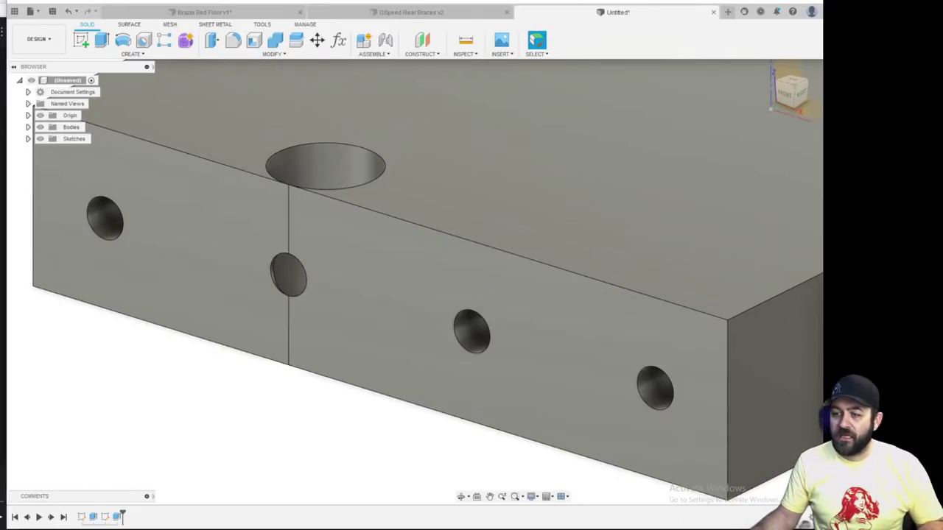
pyautogui.keyDown('shift'); pyautogui.moveTo(228, 376); pyautogui.dragTo(305, 303, button='middle'); pyautogui.keyUp('shift')
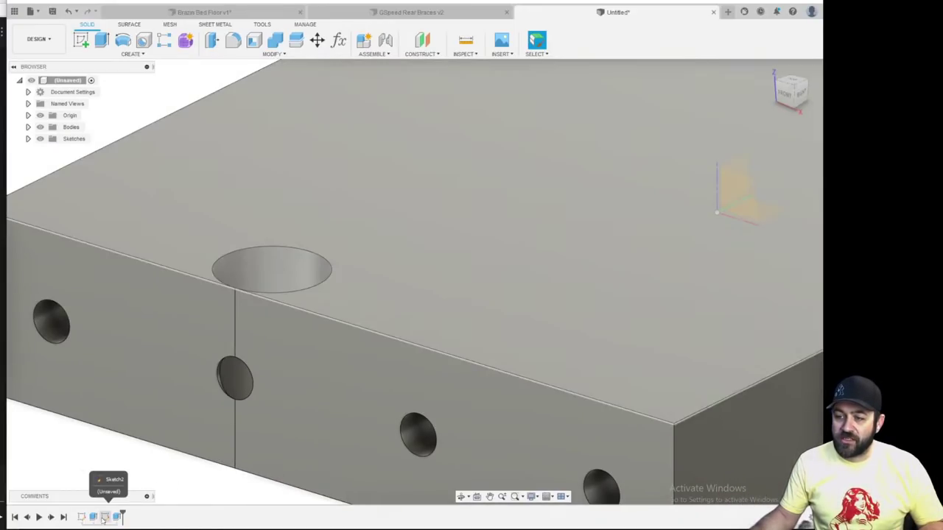
# Reopen the top-face sketch containing the 6.5 mm circle for editing
pyautogui.click(105, 518)
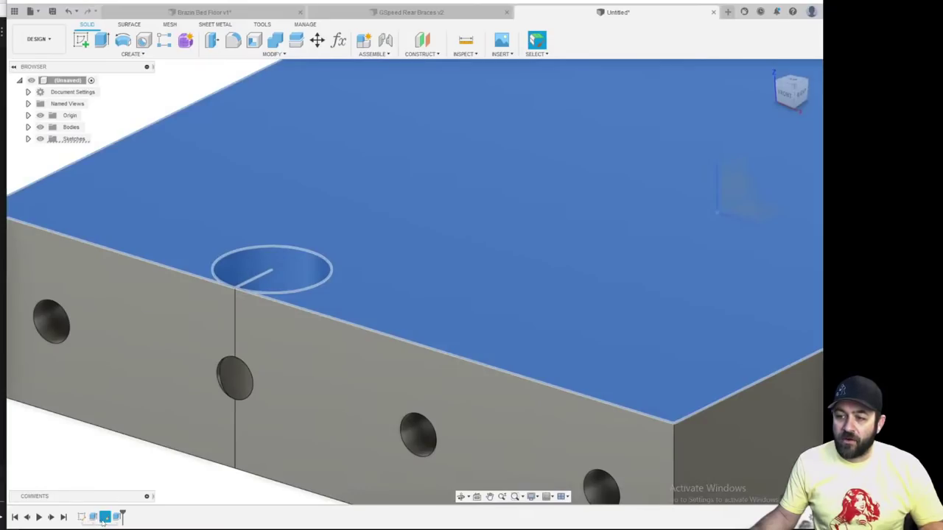
pyautogui.rightClick(108, 517)
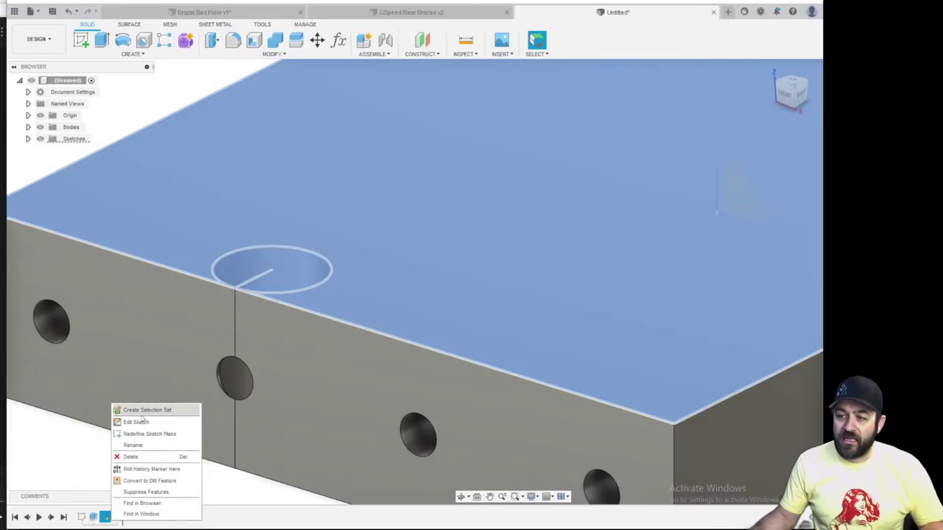
pyautogui.click(136, 422)
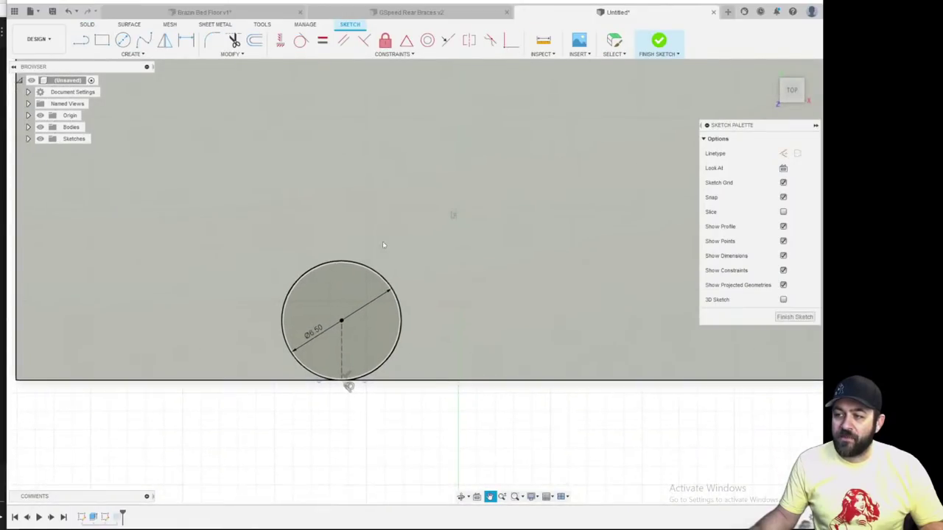
pyautogui.press('Escape')
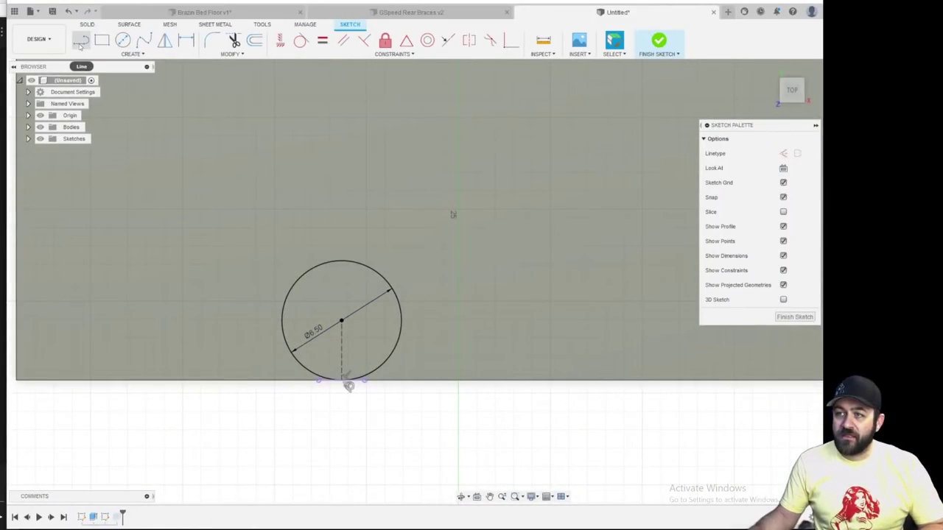
# Draw a line about 3.2 mm long from the front edge to the circle's left side, tangent to the circle
pyautogui.click(81, 41)
pyautogui.scroll(2, 303, 335)
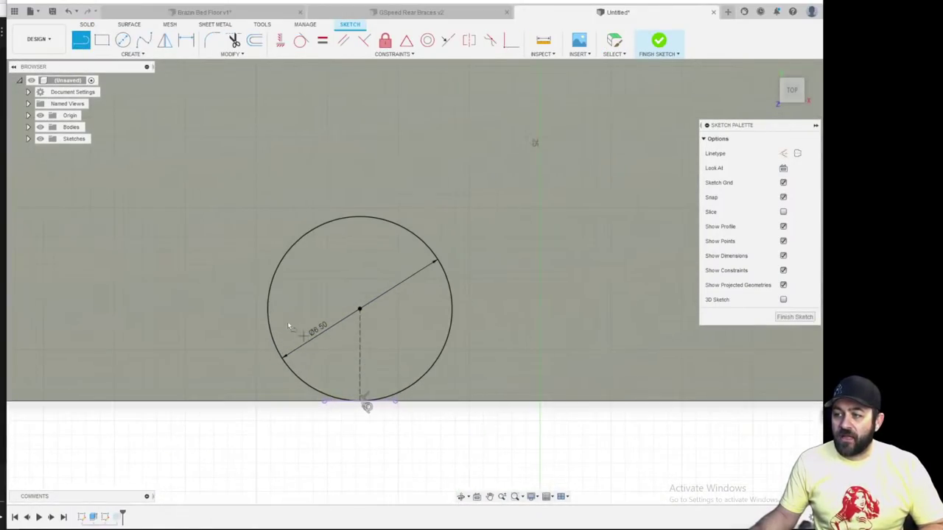
pyautogui.click(268, 402)
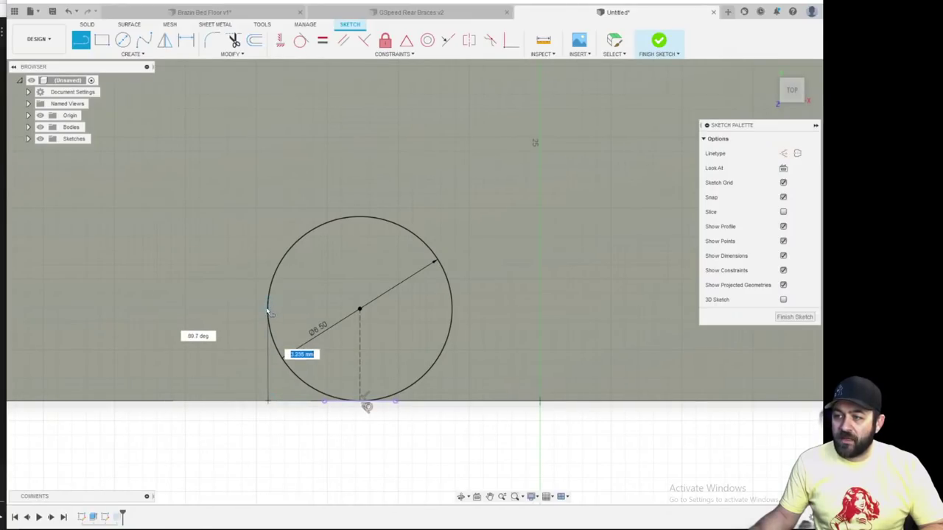
pyautogui.scroll(1, 268, 310)
pyautogui.scroll(5, 268, 310)
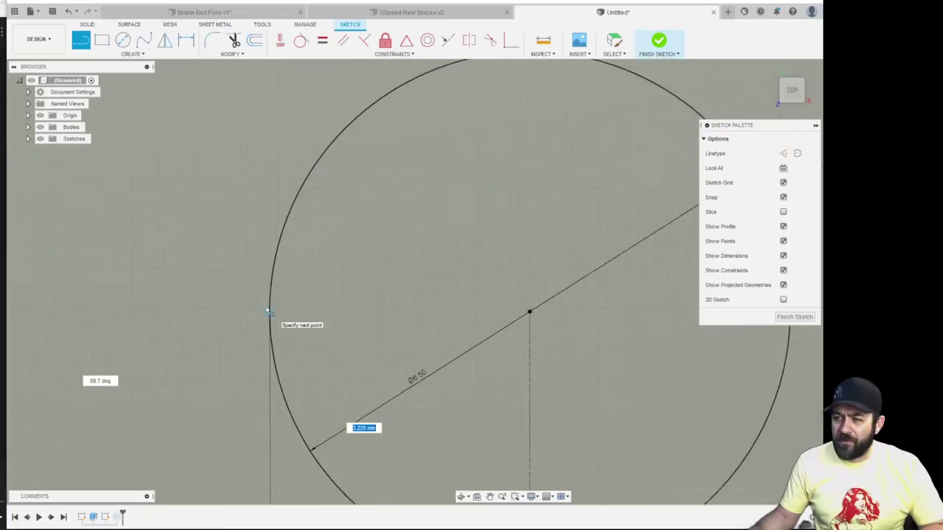
pyautogui.doubleClick(271, 318)
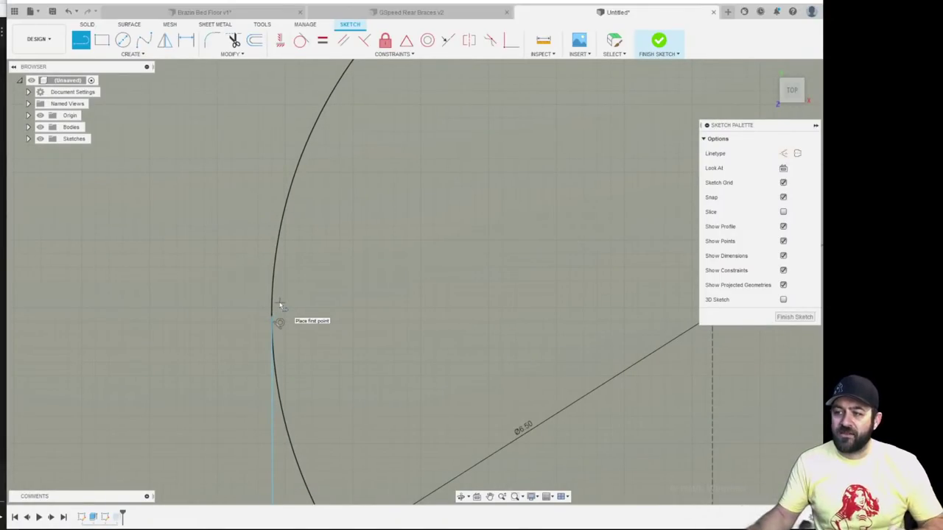
# Draw a horizontal construction line from the circle's centre to its right side and a solid line from that point to the front edge
pyautogui.scroll(-5, 272, 313)
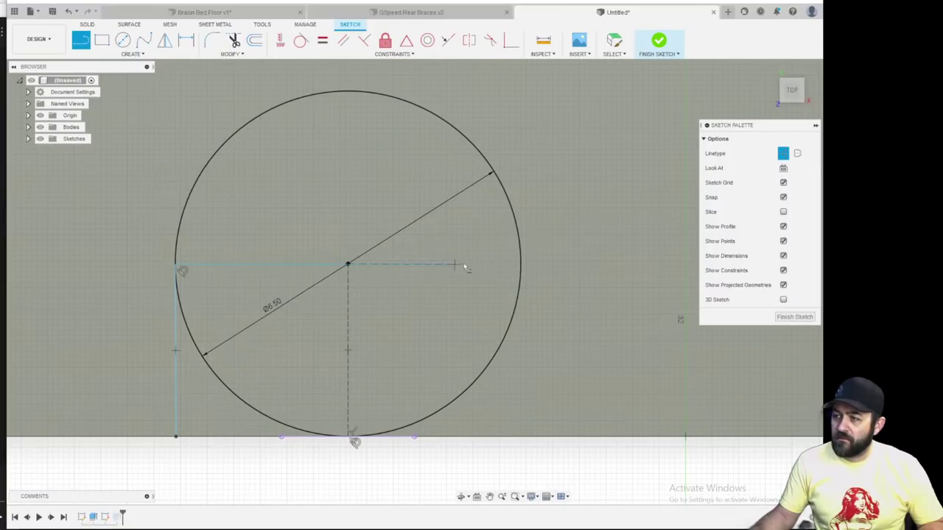
pyautogui.click(520, 264)
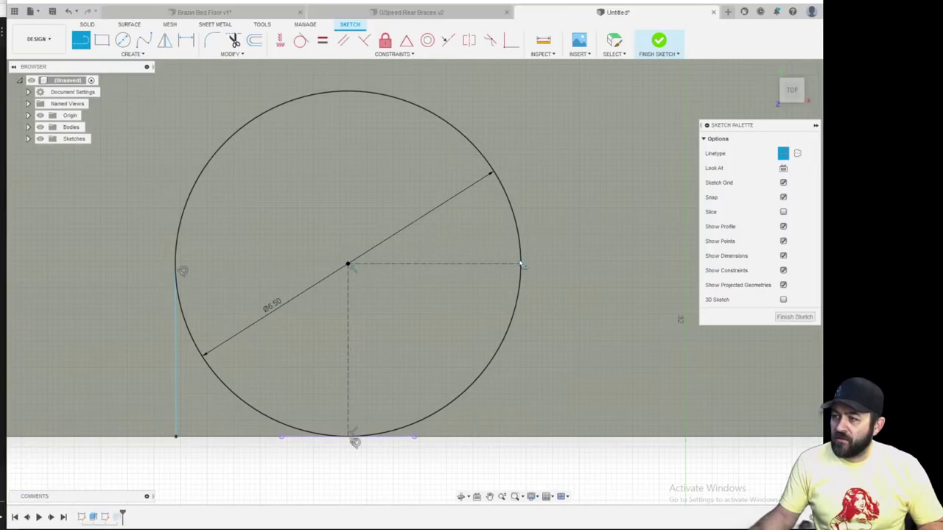
pyautogui.press('x')
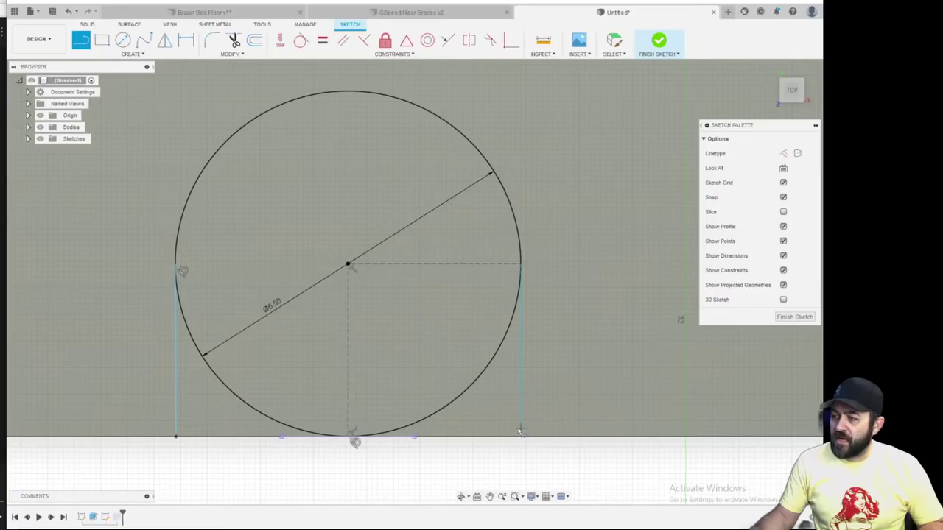
pyautogui.click(522, 438)
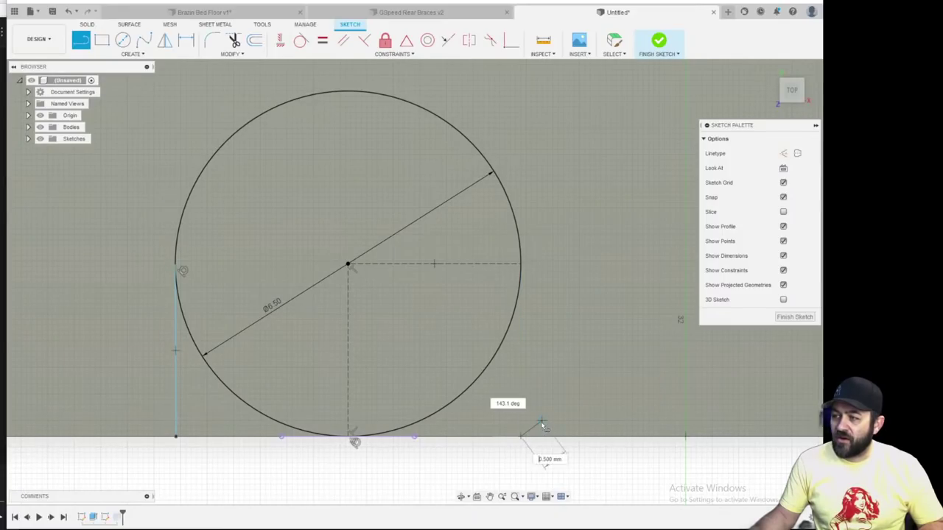
pyautogui.click(521, 265)
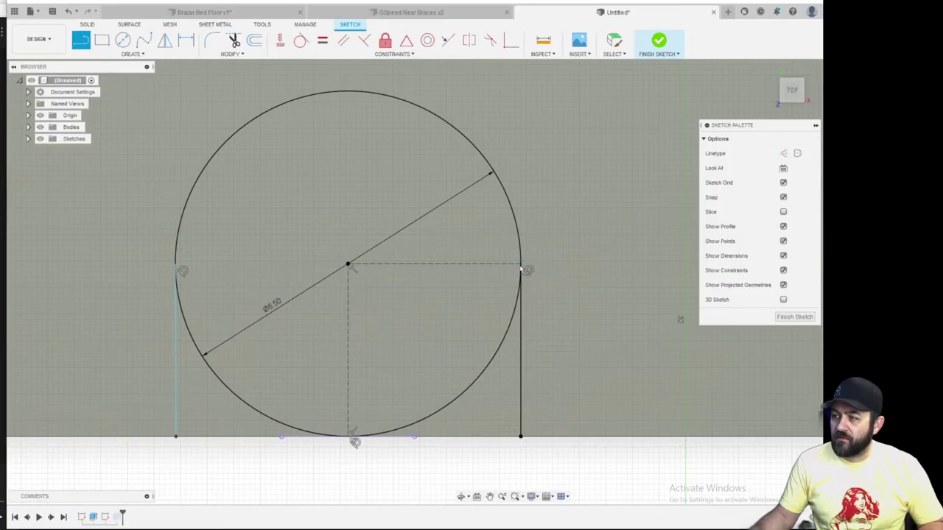
pyautogui.scroll(-3, 548, 383)
pyautogui.moveTo(491, 332); pyautogui.dragTo(435, 274, button='middle')
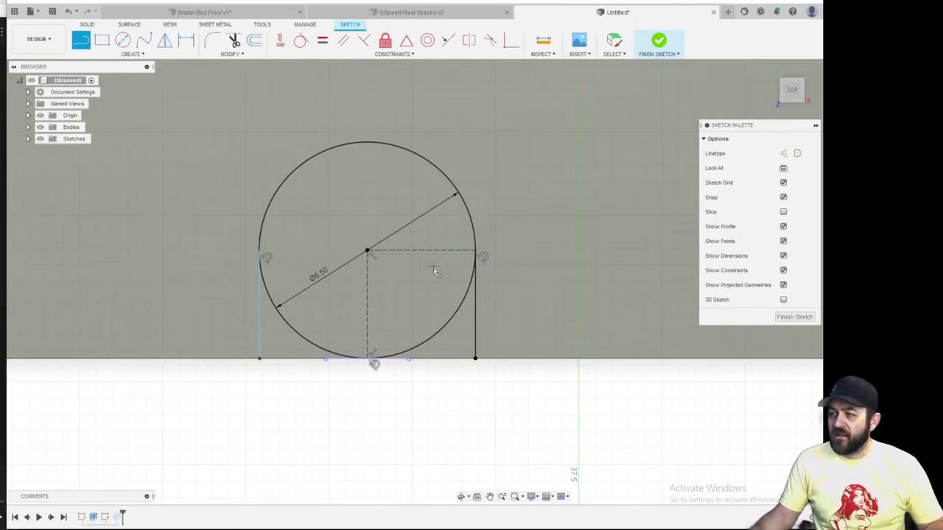
# Apply a horizontal/vertical constraint to the line on the circle's left side
pyautogui.scroll(3, 495, 287)
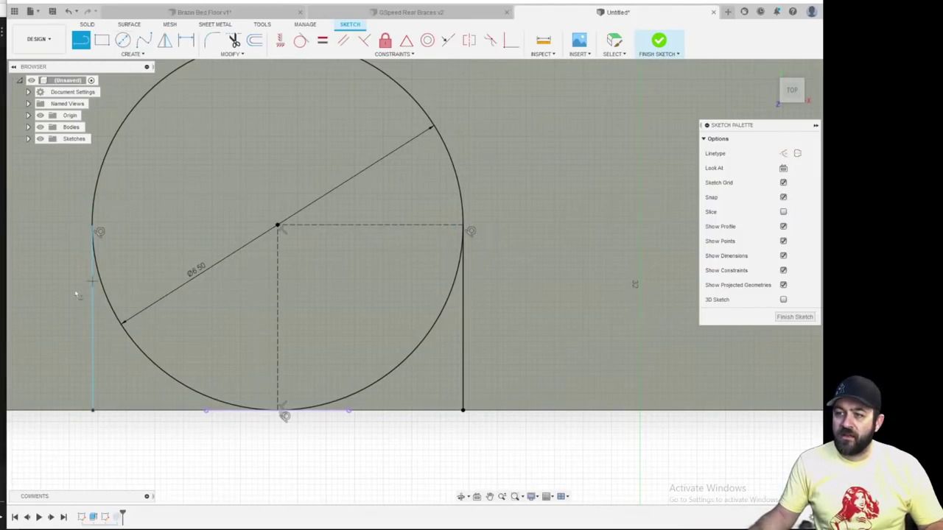
pyautogui.click(280, 40)
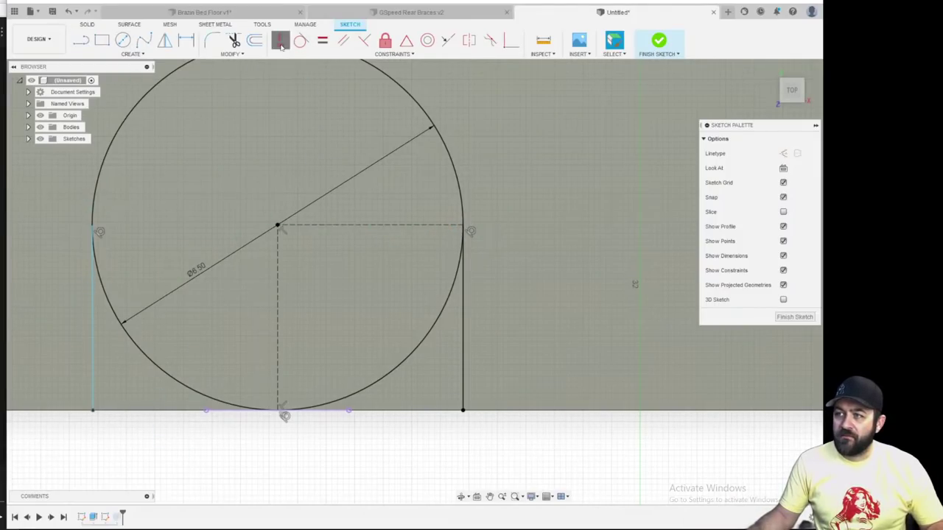
pyautogui.click(92, 354)
pyautogui.scroll(-2, 283, 420)
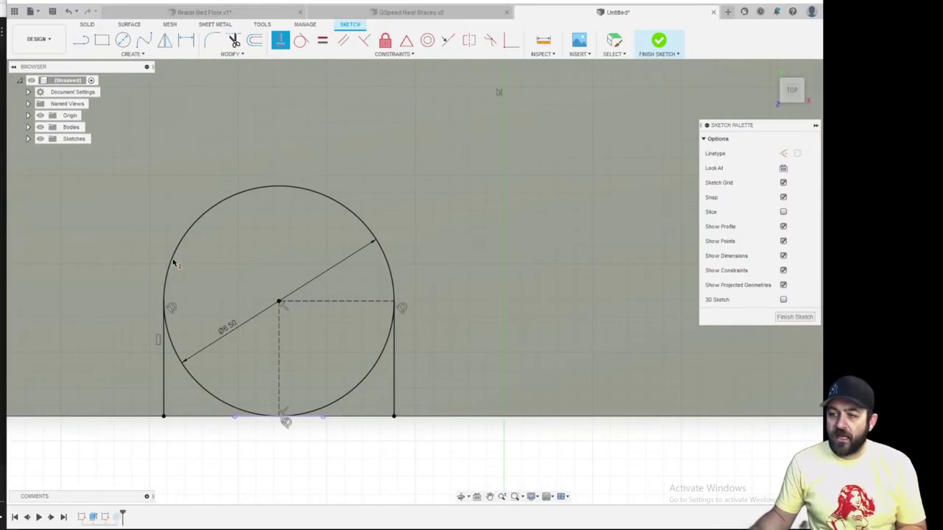
# Draw a line along the front edge joining the lower ends of the two side lines, and finish the sketch
pyautogui.press('l')
pyautogui.click(165, 418)
pyautogui.click(394, 417)
pyautogui.scroll(-3, 372, 391)
pyautogui.keyDown('shift'); pyautogui.moveTo(298, 414); pyautogui.dragTo(263, 368, button='middle'); pyautogui.keyUp('shift')
pyautogui.scroll(-4, 305, 82)
pyautogui.moveTo(88, 74)
pyautogui.mouseDown(button='middle')
pyautogui.moveTo(305, 83)
pyautogui.moveTo(347, 242)
pyautogui.moveTo(417, 339)
pyautogui.mouseUp(button='middle')
pyautogui.scroll(3, 419, 341)
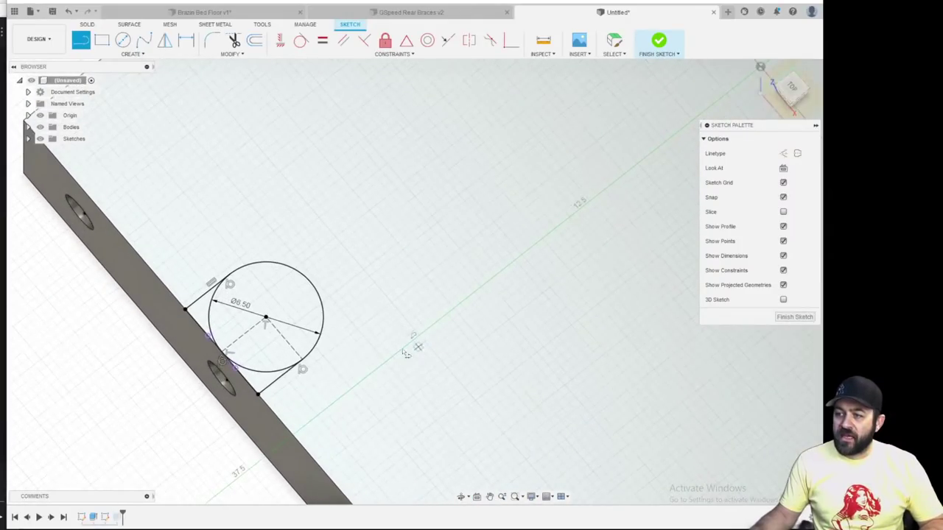
pyautogui.click(659, 41)
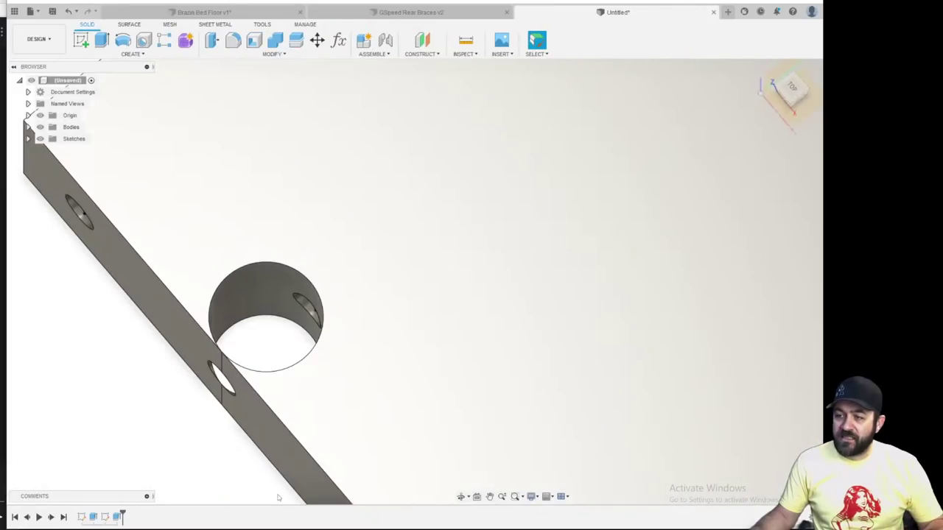
# Edit the circular cut to include the two corner profiles between the circle and the front edge
pyautogui.moveTo(278, 498); pyautogui.dragTo(288, 439, button='middle')
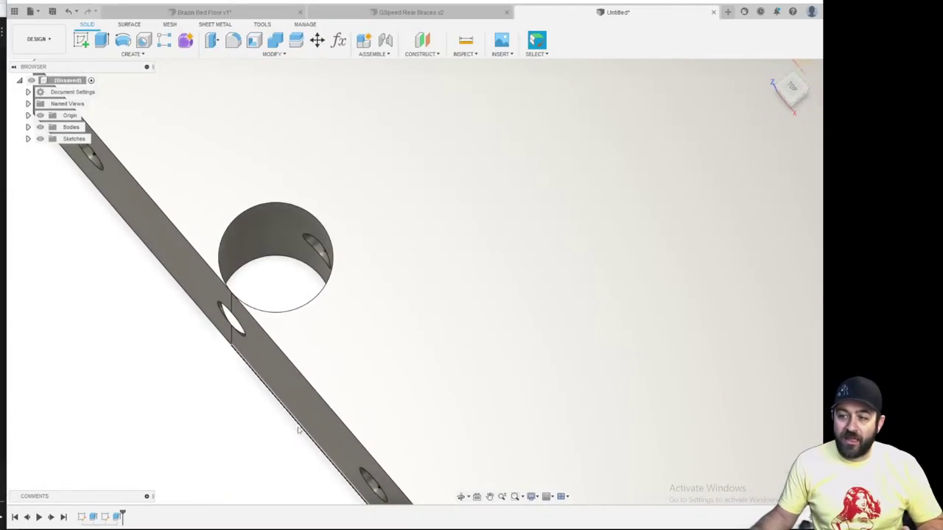
pyautogui.rightClick(121, 517)
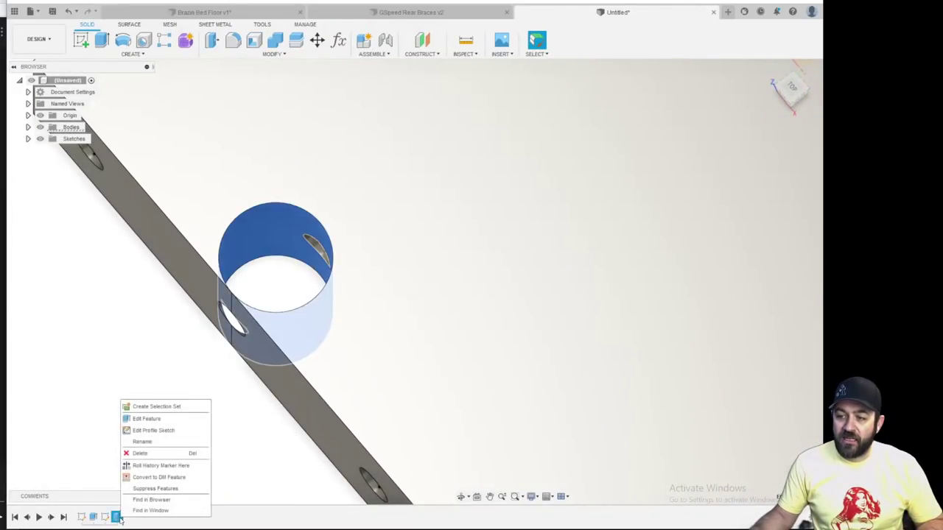
pyautogui.click(145, 419)
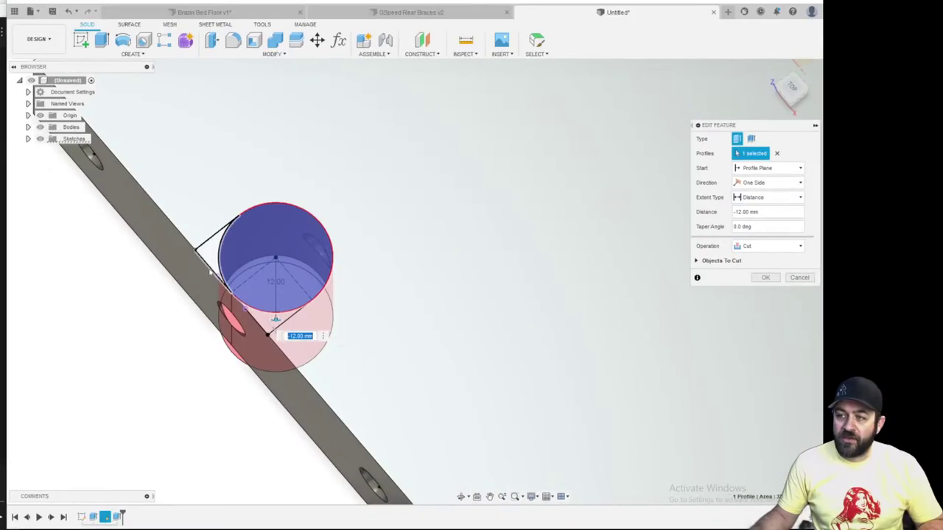
pyautogui.click(259, 316)
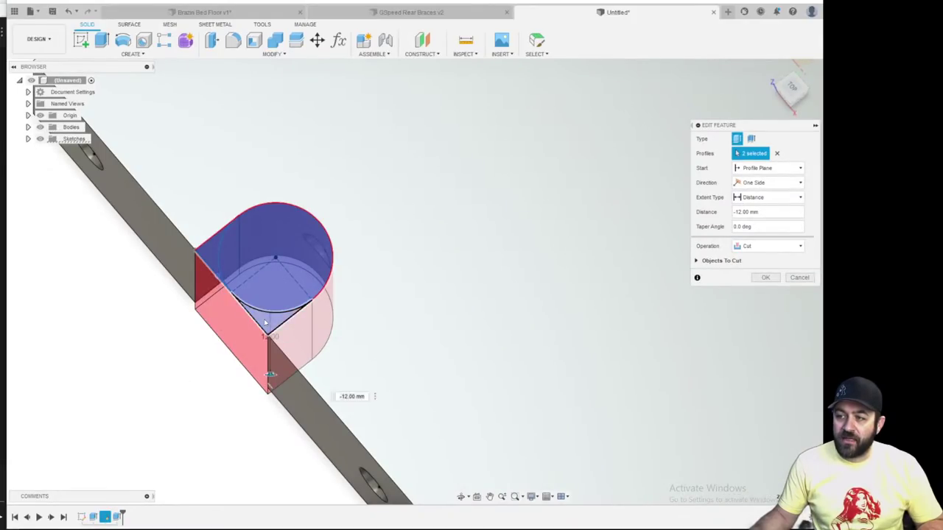
pyautogui.click(767, 277)
# Examine the open slot and the holes on the block's front face from several angles
pyautogui.scroll(-3, 436, 323)
pyautogui.keyDown('shift'); pyautogui.moveTo(426, 319); pyautogui.dragTo(458, 288, button='middle'); pyautogui.keyUp('shift')
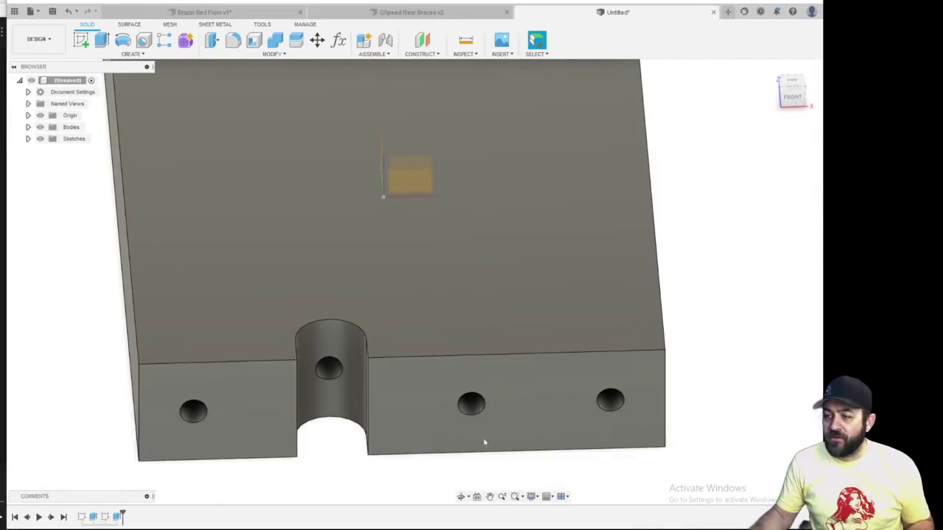
pyautogui.scroll(3, 332, 374)
pyautogui.moveTo(322, 369)
pyautogui.keyDown('shift'); pyautogui.mouseDown(button='middle')
pyautogui.moveTo(319, 350)
pyautogui.moveTo(324, 367)
pyautogui.mouseUp(button='middle'); pyautogui.keyUp('shift')
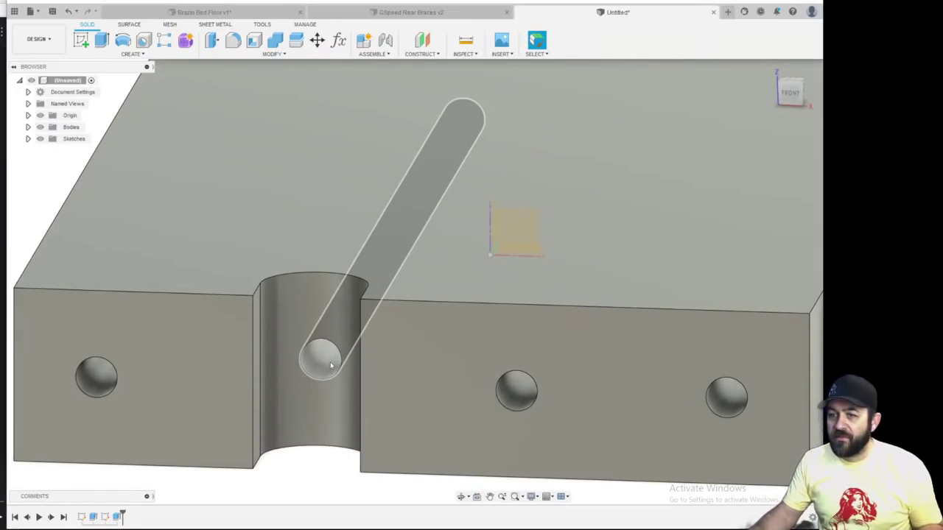
pyautogui.scroll(-5, 267, 252)
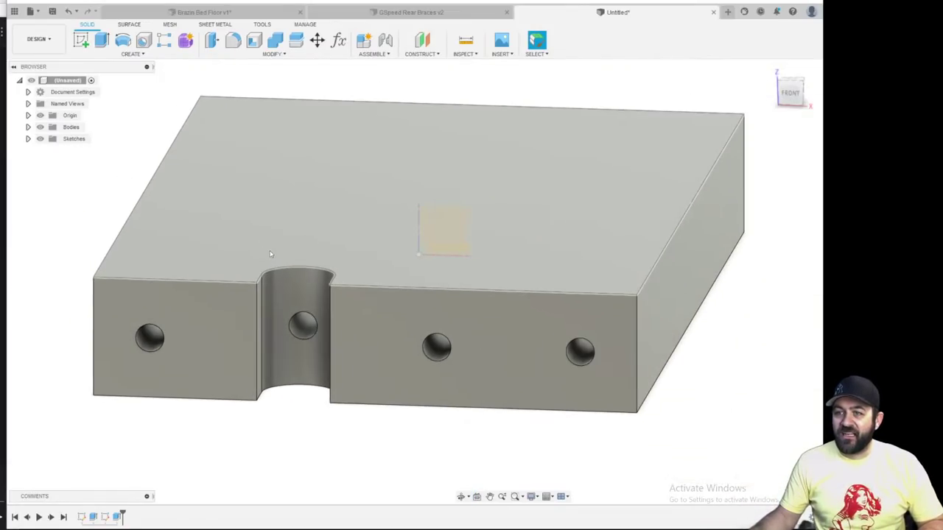
pyautogui.keyDown('shift'); pyautogui.moveTo(372, 207); pyautogui.dragTo(246, 323, button='middle'); pyautogui.keyUp('shift')
pyautogui.scroll(-5, 329, 236)
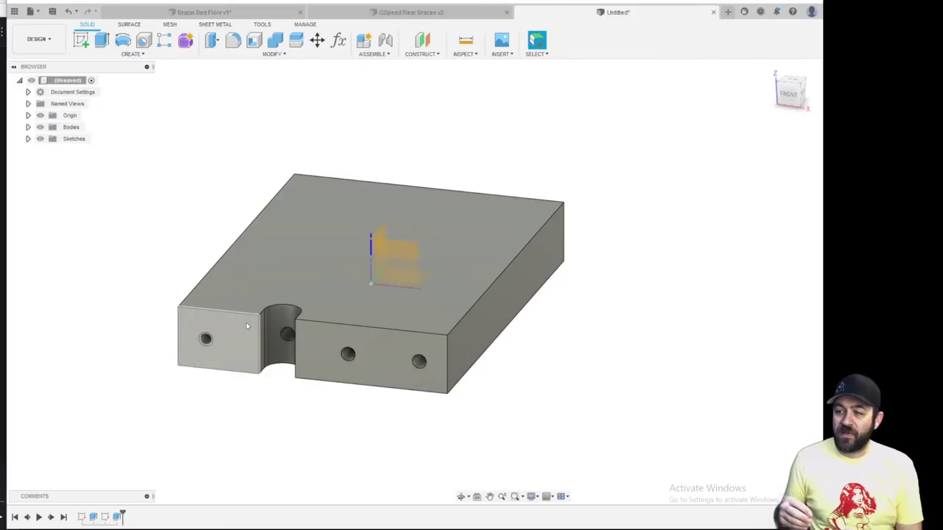
pyautogui.scroll(5, 268, 377)
pyautogui.moveTo(270, 363)
pyautogui.keyDown('shift'); pyautogui.mouseDown(button='middle')
pyautogui.moveTo(282, 347)
pyautogui.moveTo(273, 352)
pyautogui.mouseUp(button='middle'); pyautogui.keyUp('shift')
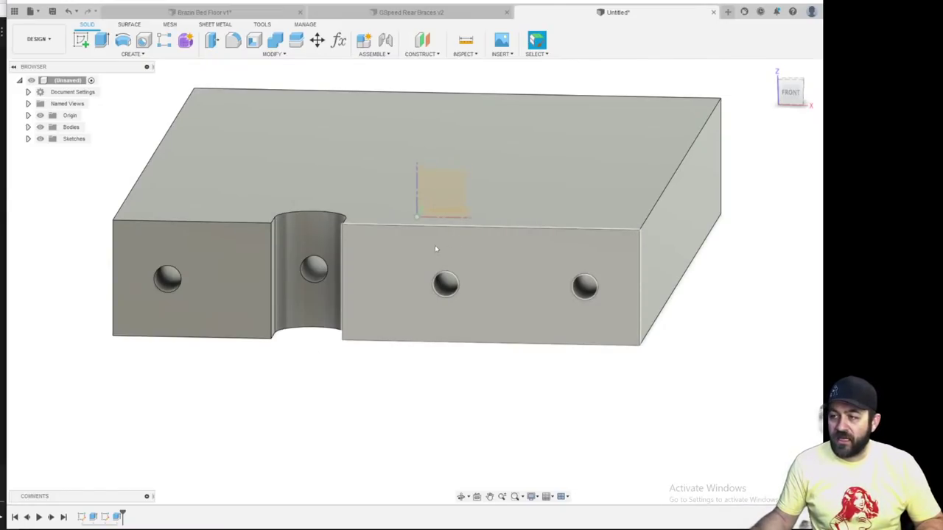
pyautogui.keyDown('shift'); pyautogui.moveTo(529, 263); pyautogui.dragTo(504, 253, button='middle'); pyautogui.keyUp('shift')
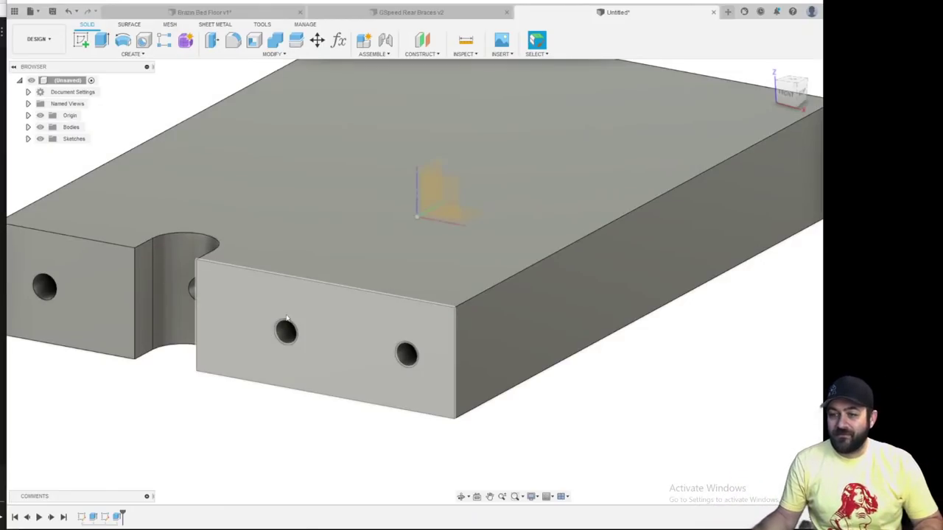
pyautogui.scroll(-3, 273, 282)
pyautogui.keyDown('shift'); pyautogui.moveTo(286, 240); pyautogui.dragTo(404, 151, button='middle'); pyautogui.keyUp('shift')
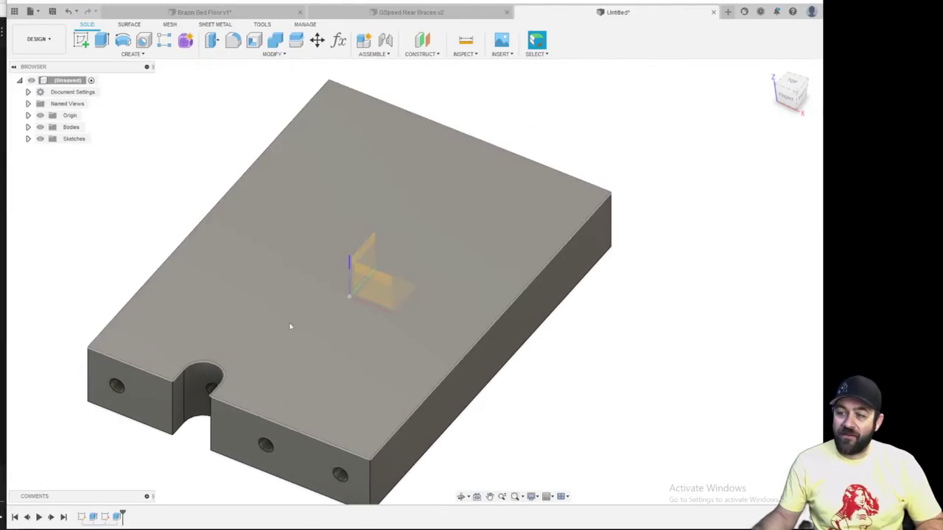
# Reopen the slot sketch and draw a horizontal construction line from the origin to the block's left edge
pyautogui.click(105, 517)
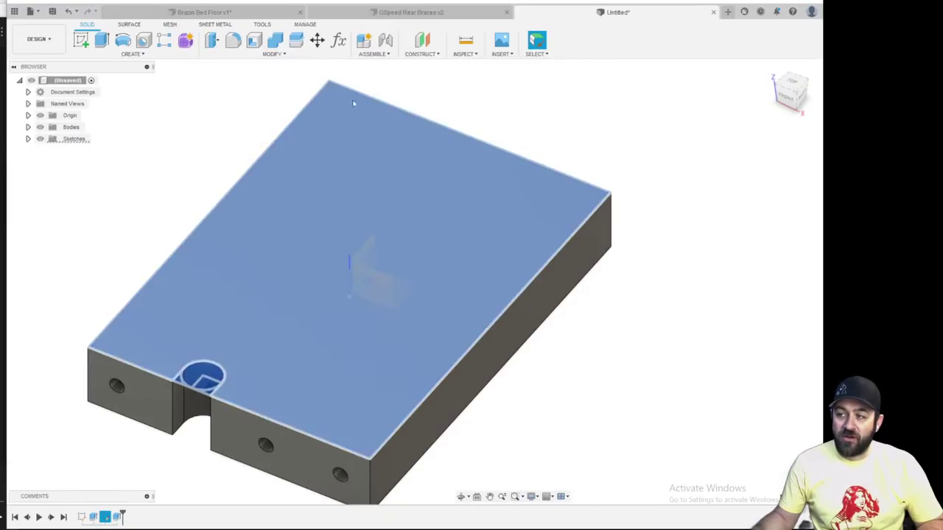
pyautogui.click(170, 447)
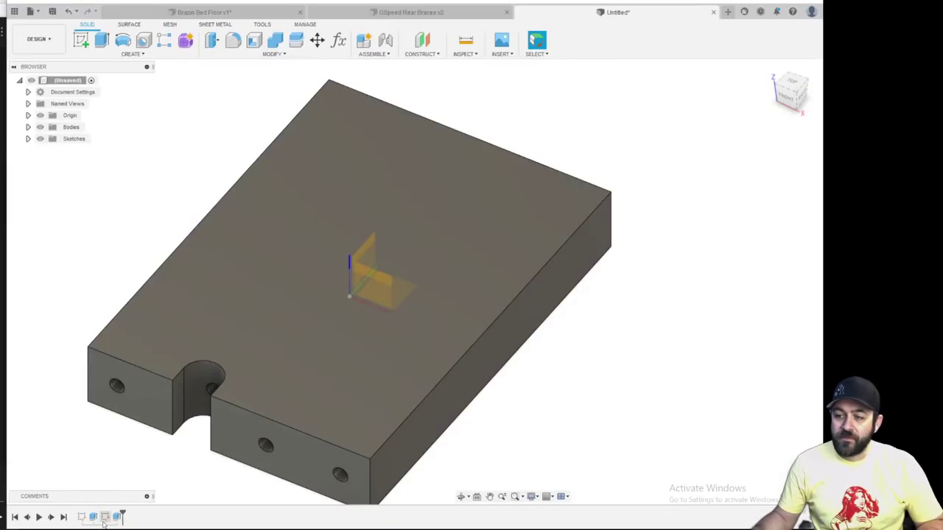
pyautogui.rightClick(106, 516)
pyautogui.click(172, 420)
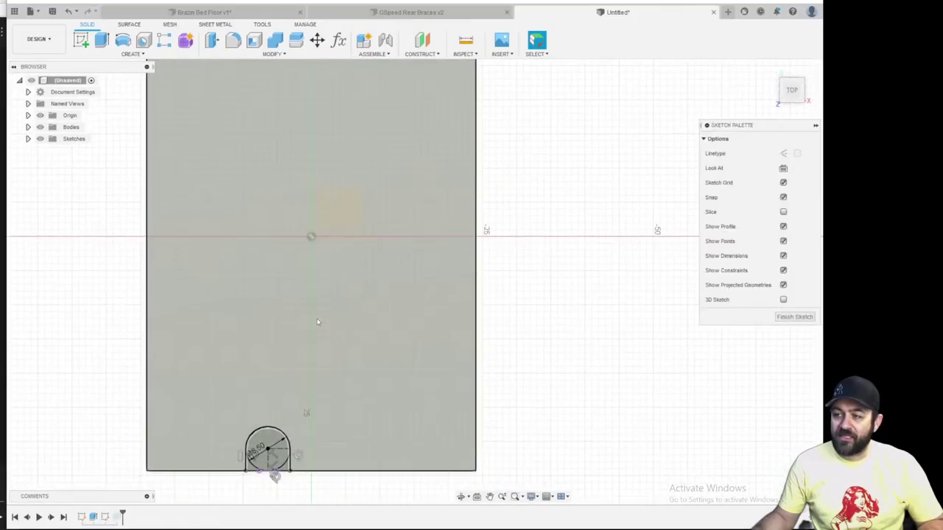
pyautogui.press('l')
pyautogui.press('x')
pyautogui.click(311, 237)
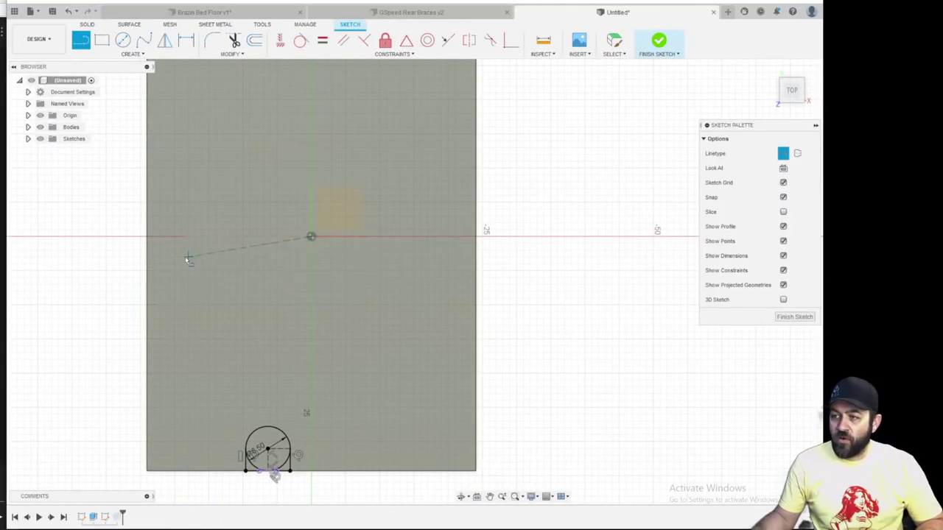
pyautogui.click(147, 237)
pyautogui.scroll(-3, 206, 295)
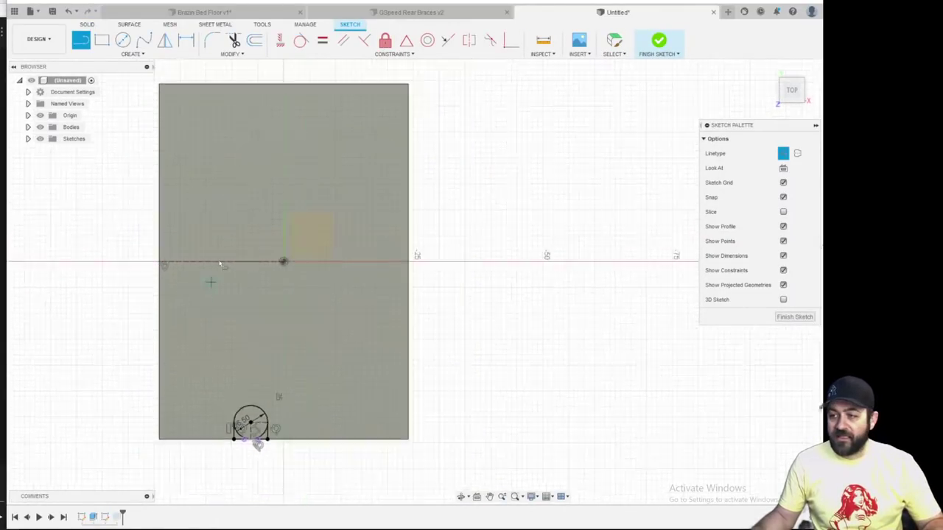
pyautogui.press('Escape')
# Mirror the circle, both side lines and the front edge line across the construction line, and finish the sketch
pyautogui.click(165, 41)
pyautogui.scroll(3, 258, 385)
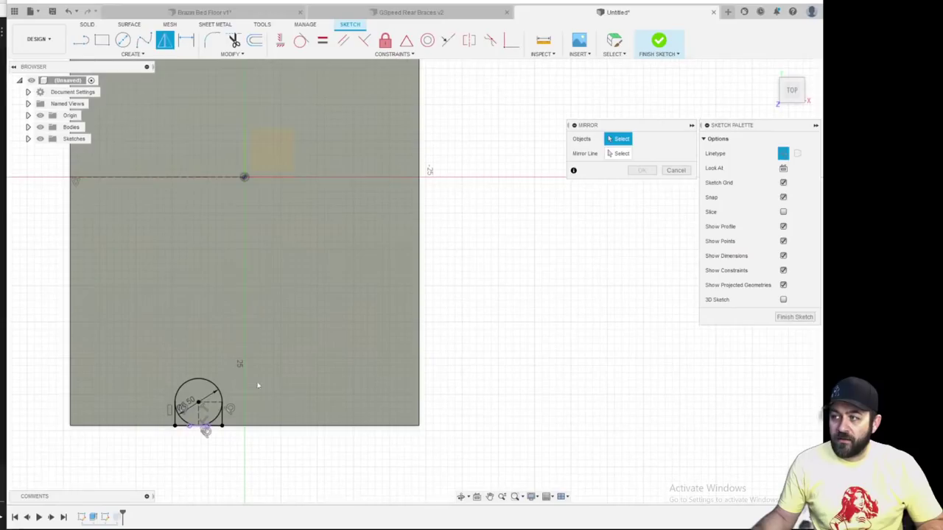
pyautogui.click(176, 409)
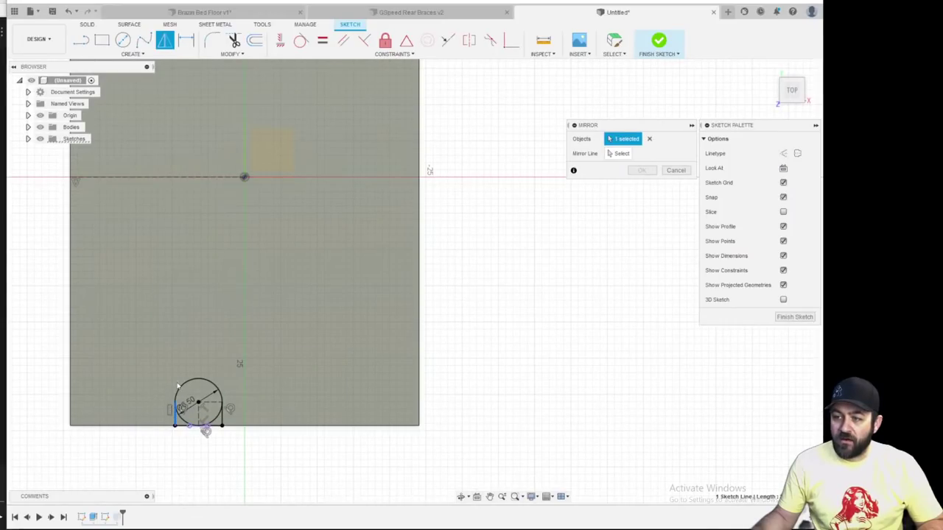
pyautogui.click(210, 424)
pyautogui.scroll(2, 207, 406)
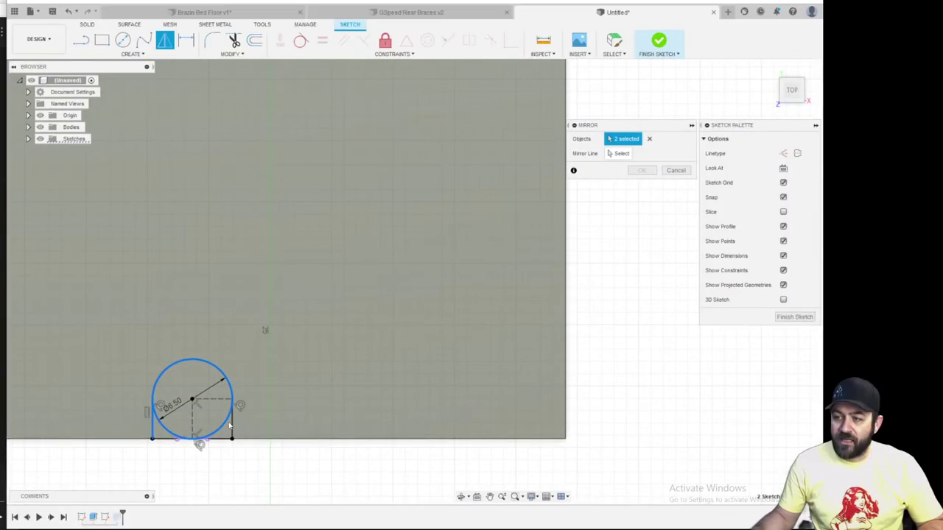
pyautogui.click(231, 426)
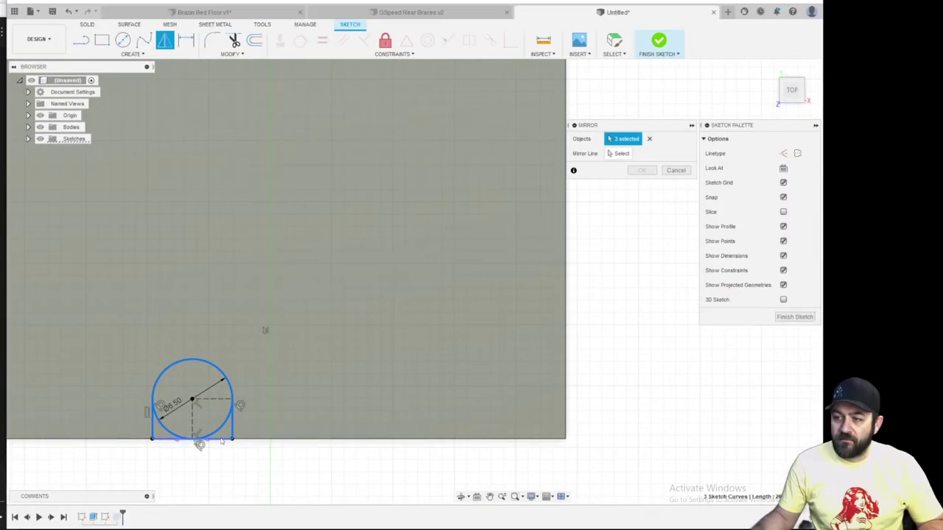
pyautogui.click(620, 153)
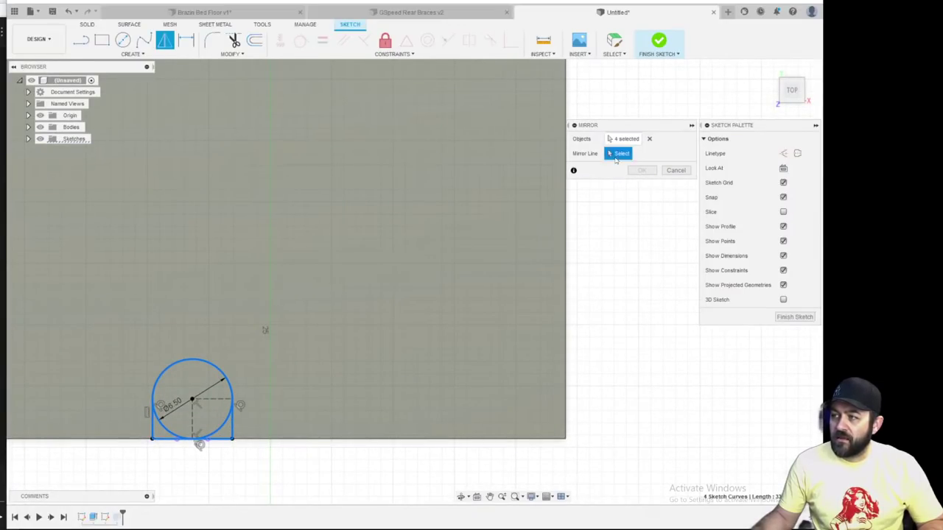
pyautogui.scroll(-2, 351, 207)
pyautogui.click(266, 122)
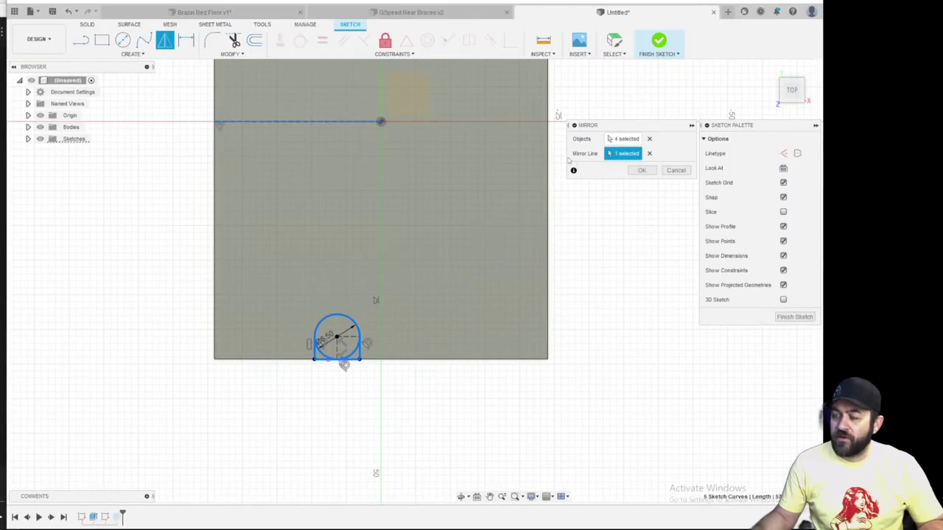
pyautogui.click(641, 170)
pyautogui.moveTo(290, 112)
pyautogui.mouseDown(button='middle')
pyautogui.moveTo(307, 149)
pyautogui.moveTo(310, 338)
pyautogui.moveTo(394, 299)
pyautogui.moveTo(611, 143)
pyautogui.mouseUp(button='middle')
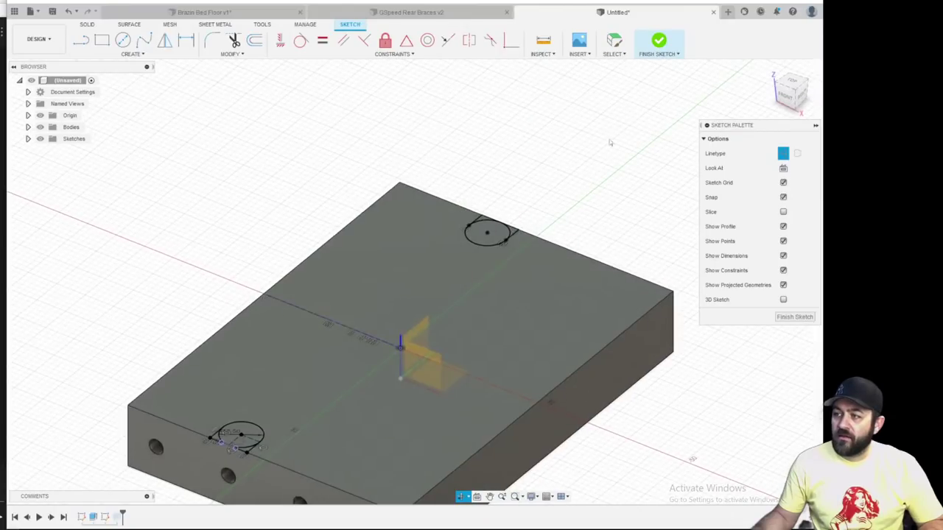
pyautogui.click(659, 42)
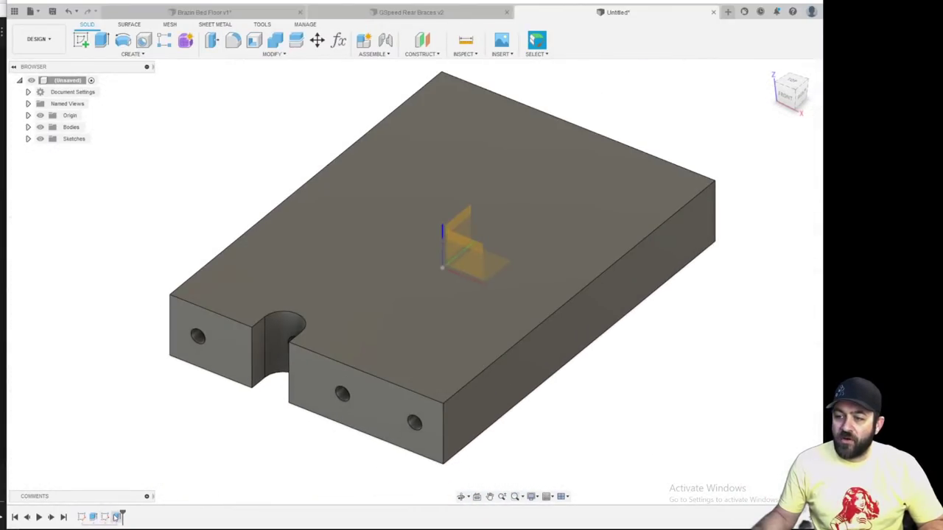
pyautogui.rightClick(116, 518)
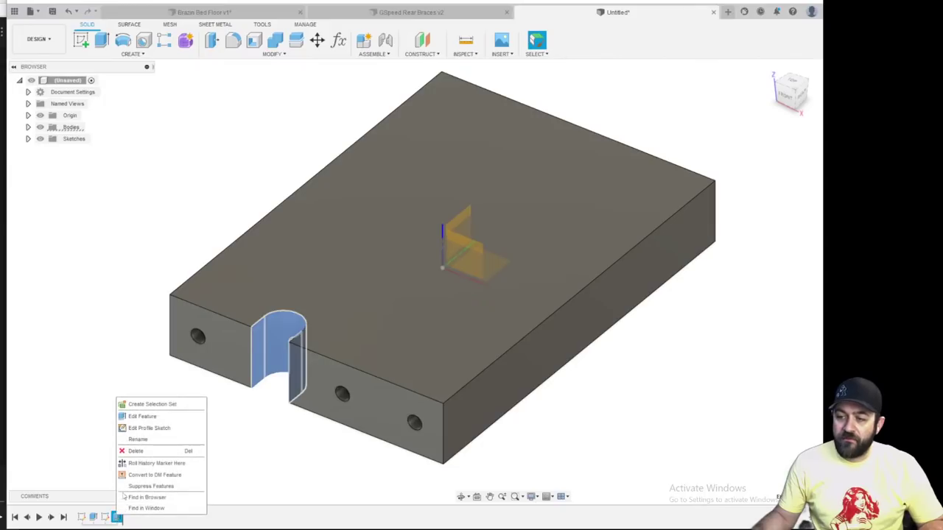
pyautogui.click(142, 417)
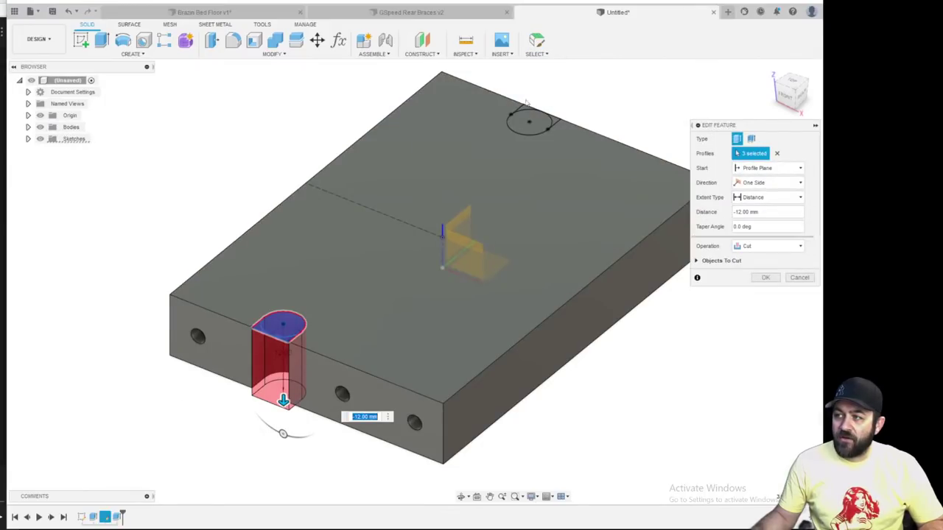
pyautogui.click(765, 277)
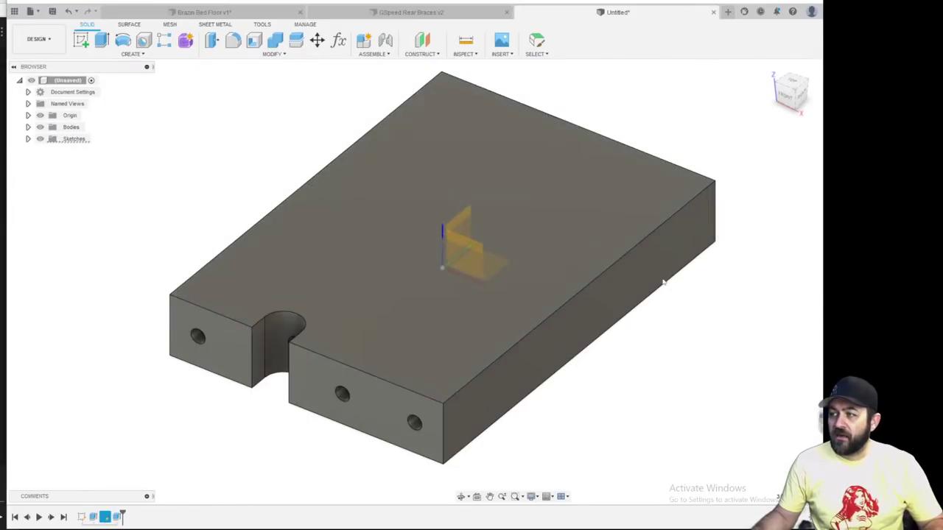
# Mirror the front slot cut as a feature to the block's back edge across the origin plane midway along its length
pyautogui.click(133, 54)
pyautogui.moveTo(108, 276)
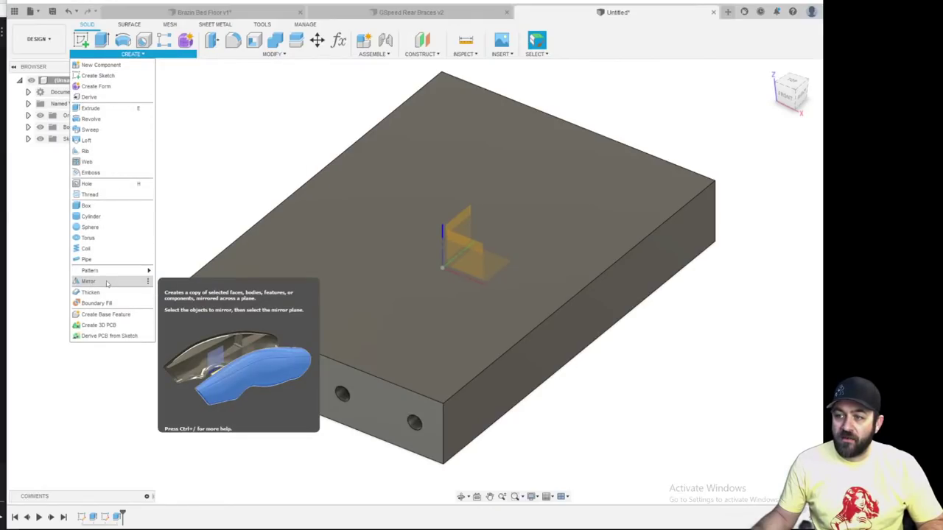
pyautogui.click(111, 283)
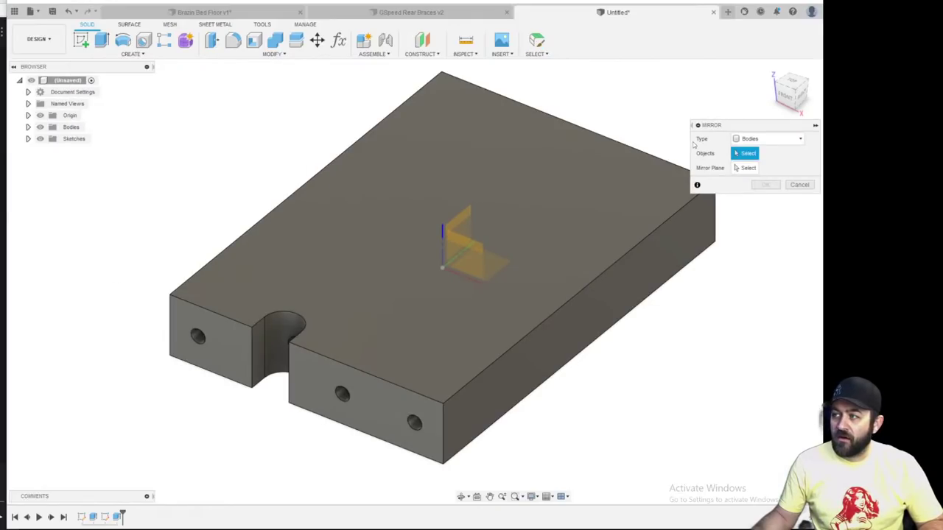
pyautogui.click(753, 140)
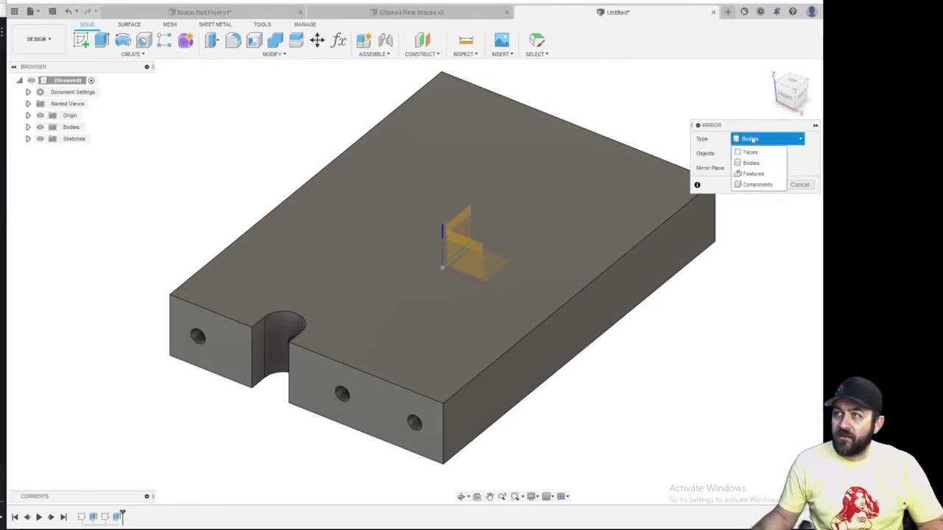
pyautogui.click(750, 173)
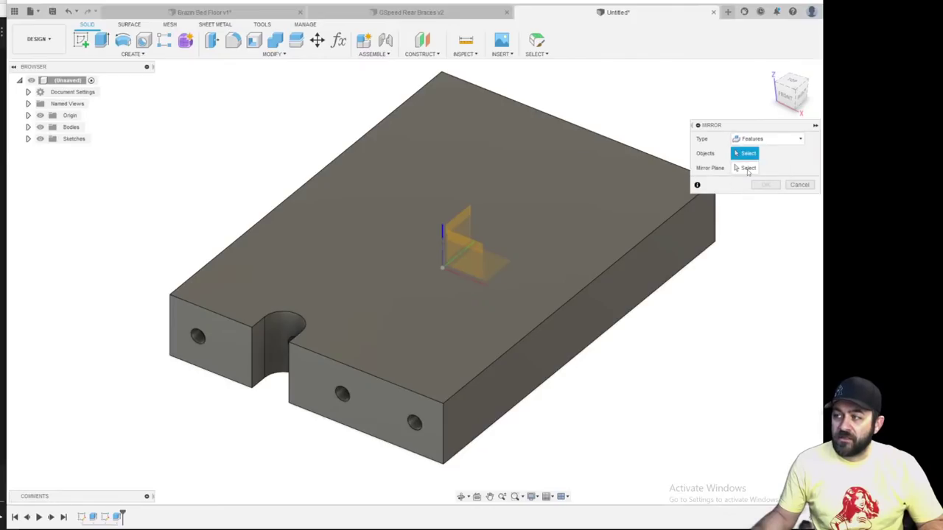
pyautogui.click(118, 517)
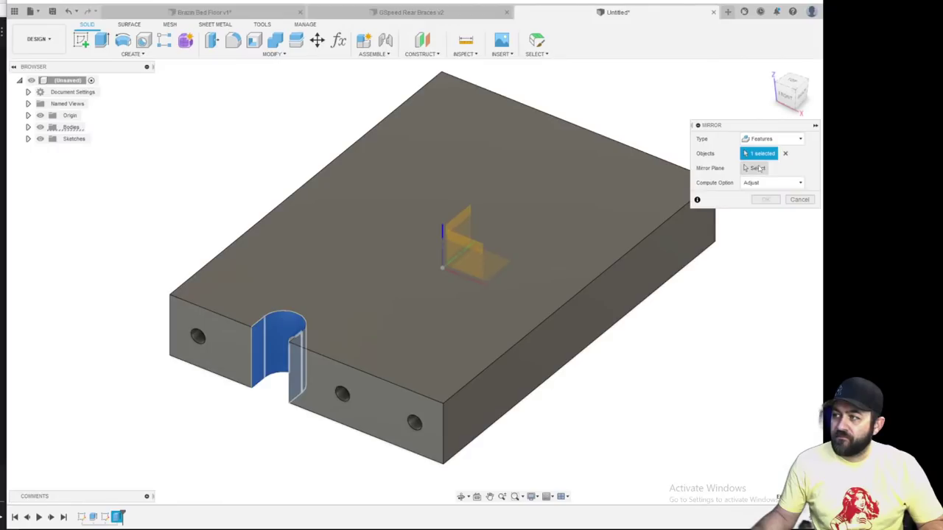
pyautogui.scroll(-3, 468, 294)
pyautogui.keyDown('shift'); pyautogui.moveTo(468, 294); pyautogui.dragTo(523, 274, button='middle'); pyautogui.keyUp('shift')
pyautogui.click(480, 250)
pyautogui.keyDown('shift'); pyautogui.moveTo(480, 250); pyautogui.dragTo(420, 263, button='middle'); pyautogui.keyUp('shift')
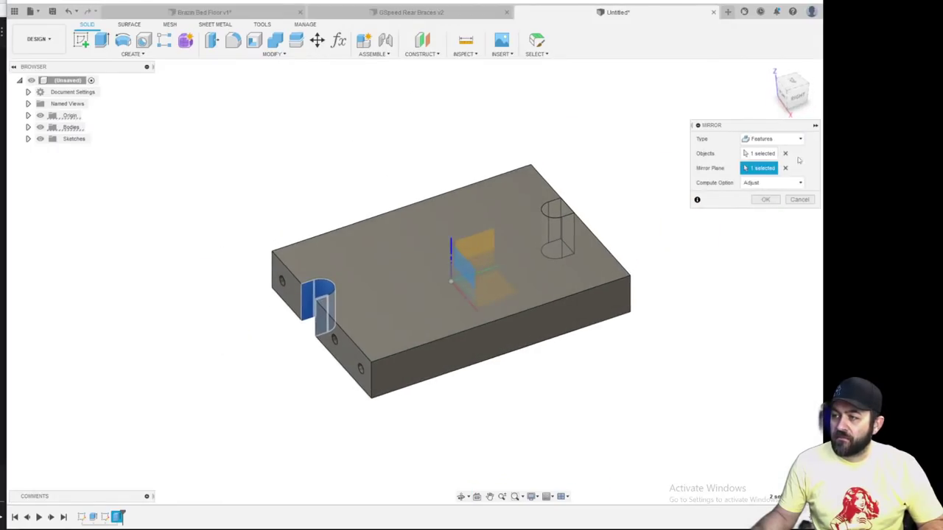
pyautogui.click(758, 203)
pyautogui.scroll(3, 599, 221)
pyautogui.keyDown('shift'); pyautogui.moveTo(599, 221); pyautogui.dragTo(581, 191, button='middle'); pyautogui.keyUp('shift')
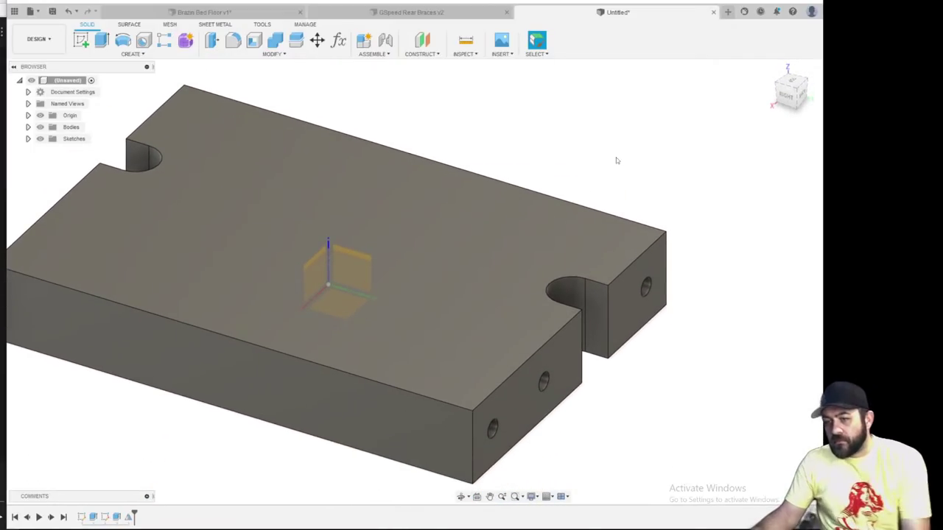
pyautogui.keyDown('shift'); pyautogui.moveTo(356, 245); pyautogui.dragTo(572, 272, button='middle'); pyautogui.keyUp('shift')
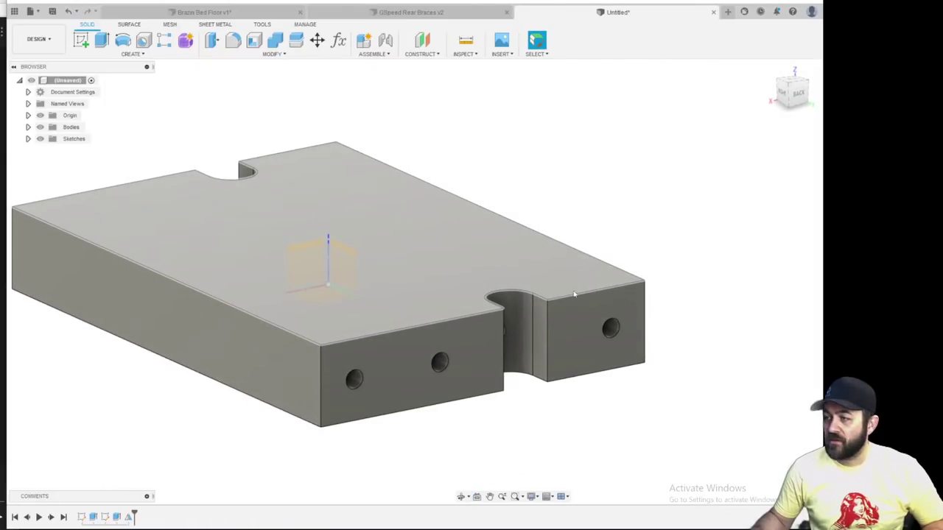
# Examine the mirrored edge slots and the lengthwise holes on the block from several angles
pyautogui.scroll(-3, 574, 294)
pyautogui.keyDown('shift'); pyautogui.moveTo(413, 283); pyautogui.dragTo(480, 289, button='middle'); pyautogui.keyUp('shift')
pyautogui.keyDown('shift'); pyautogui.moveTo(502, 283); pyautogui.dragTo(481, 274, button='middle'); pyautogui.keyUp('shift')
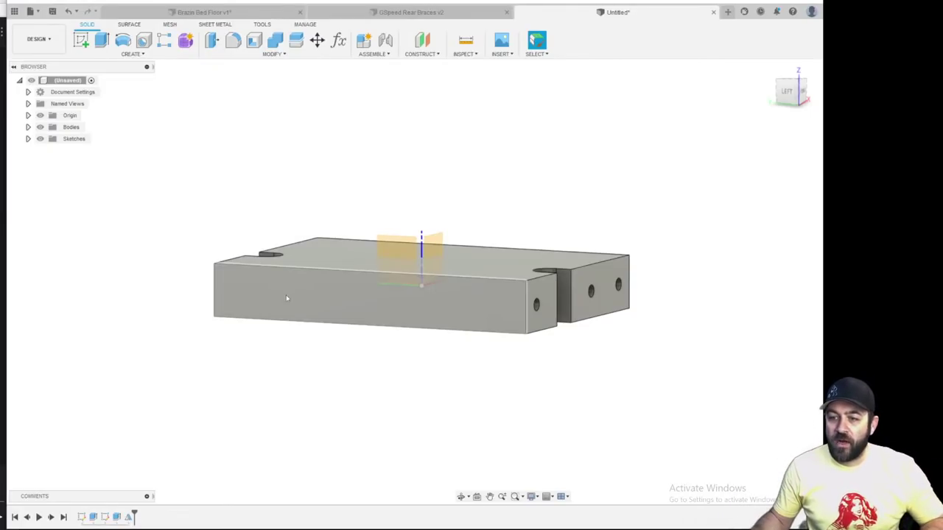
pyautogui.keyDown('shift'); pyautogui.moveTo(290, 319); pyautogui.dragTo(252, 331, button='middle'); pyautogui.keyUp('shift')
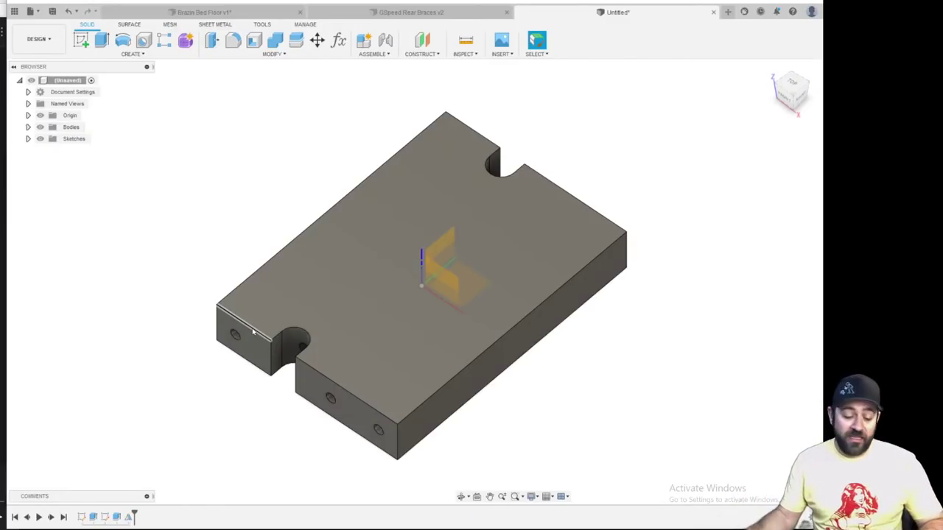
pyautogui.scroll(2, 255, 375)
pyautogui.keyDown('shift'); pyautogui.moveTo(256, 382); pyautogui.dragTo(335, 384, button='middle'); pyautogui.keyUp('shift')
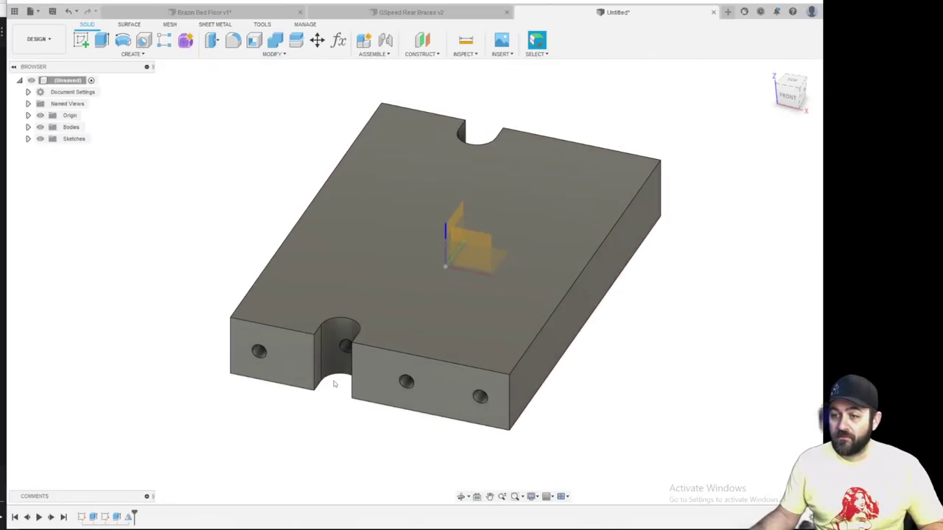
pyautogui.scroll(3, 333, 384)
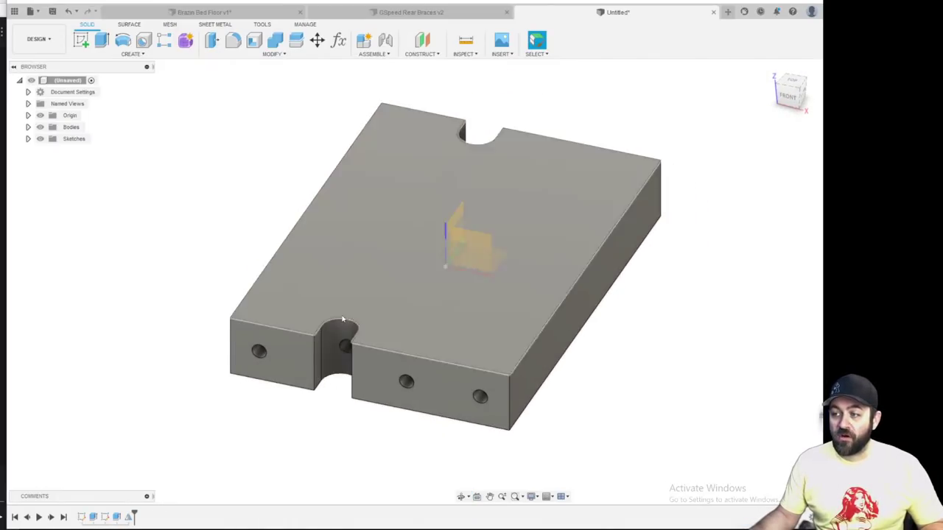
pyautogui.scroll(-3, 320, 351)
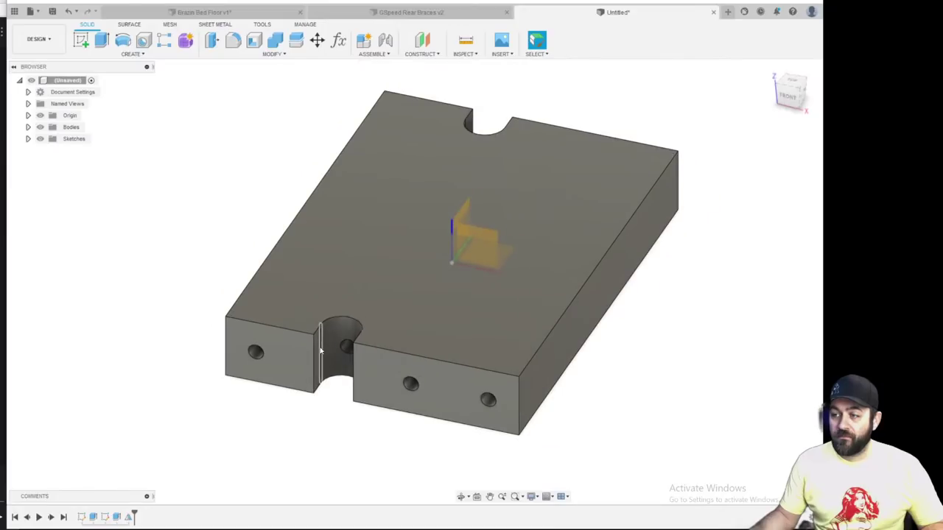
pyautogui.keyDown('shift'); pyautogui.moveTo(320, 351); pyautogui.dragTo(525, 316, button='middle'); pyautogui.keyUp('shift')
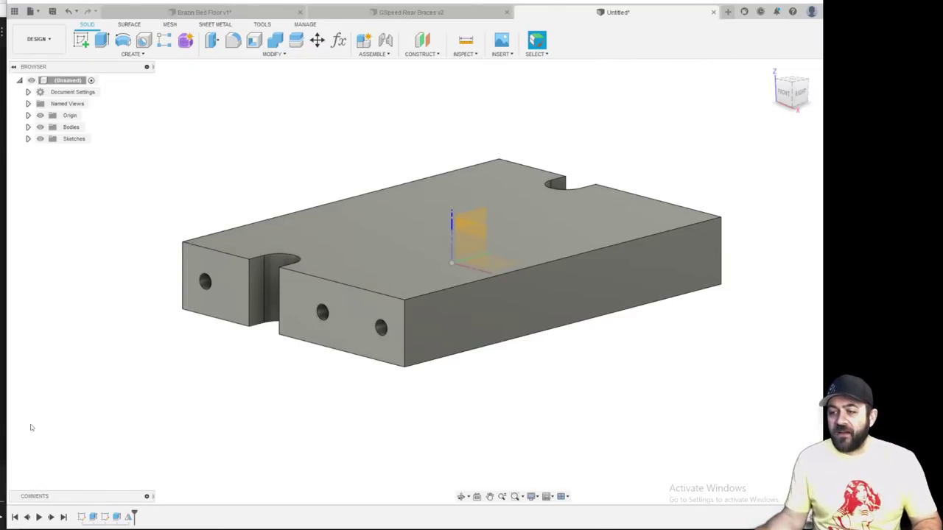
pyautogui.scroll(5, 249, 302)
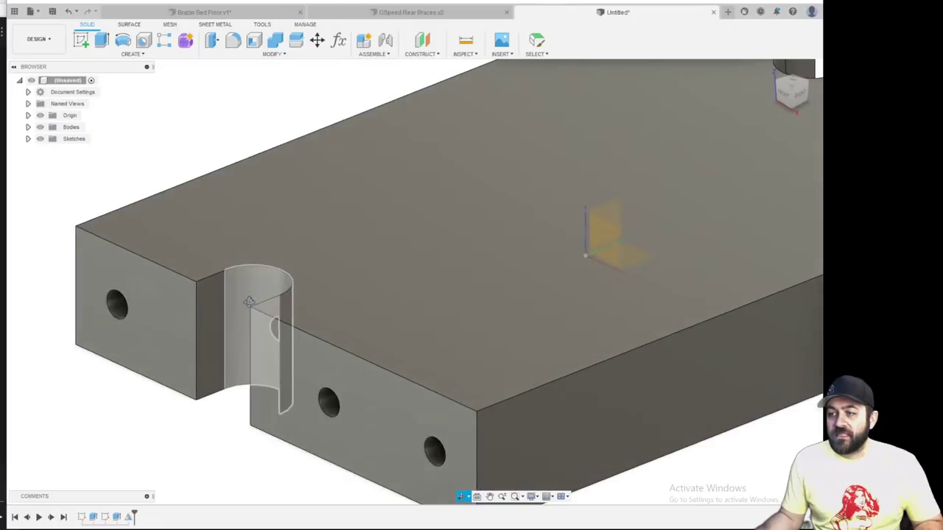
pyautogui.keyDown('shift'); pyautogui.moveTo(249, 302); pyautogui.dragTo(247, 349, button='middle'); pyautogui.keyUp('shift')
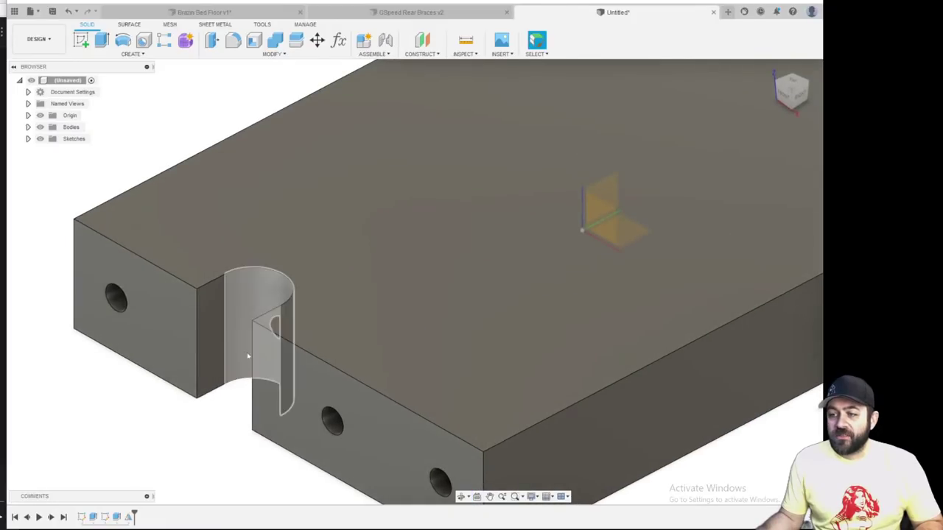
# Start a sketch on the block's top face and draw a center rectangle from the origin, inside the block's outline
pyautogui.click(81, 40)
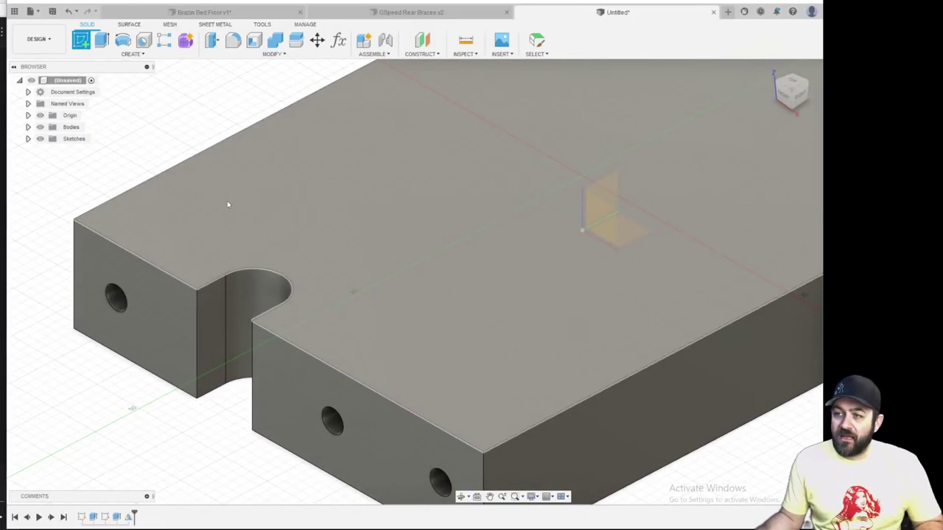
pyautogui.click(228, 204)
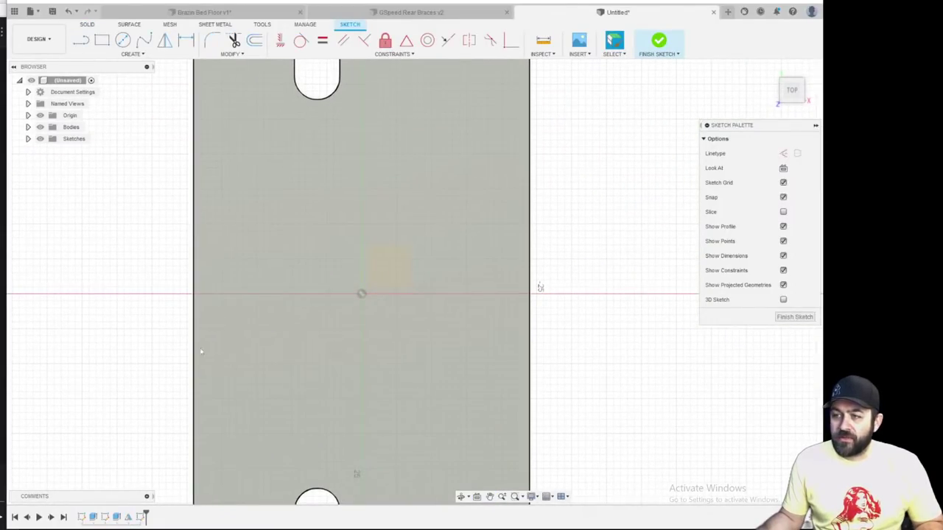
pyautogui.click(101, 40)
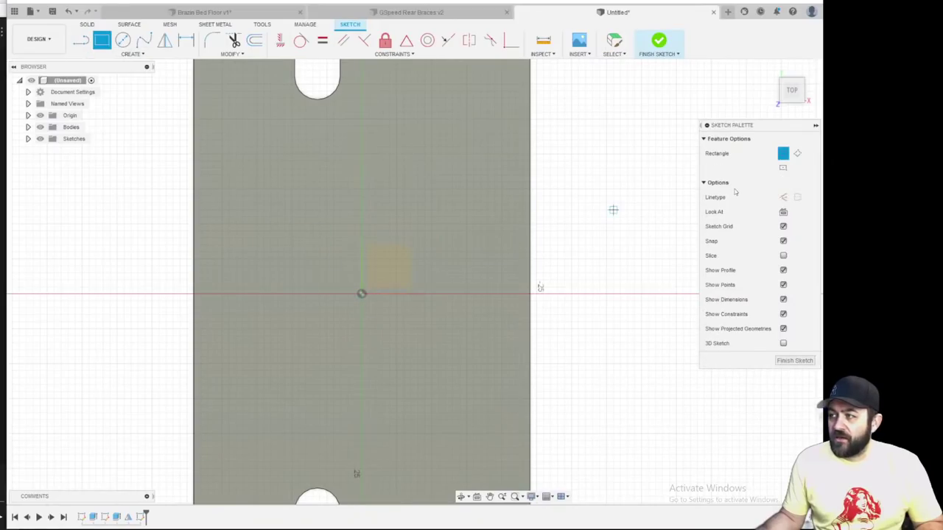
pyautogui.click(783, 168)
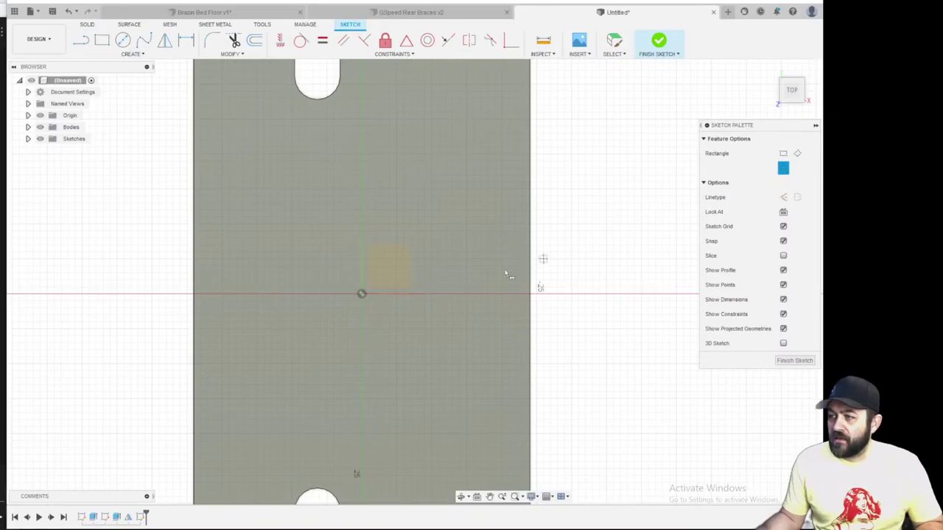
pyautogui.click(362, 295)
pyautogui.click(272, 398)
pyautogui.scroll(-3, 299, 396)
pyautogui.scroll(3, 305, 384)
pyautogui.keyDown('shift'); pyautogui.moveTo(295, 415); pyautogui.dragTo(274, 378, button='middle'); pyautogui.keyUp('shift')
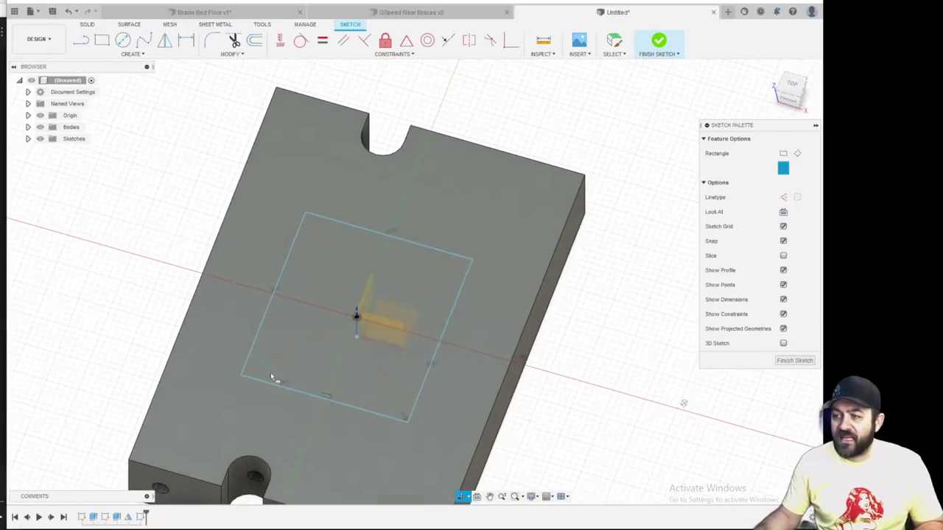
# Dimension the gap between the block's left edge and the rectangle's left side at 10 mm, and change it to 8 mm
pyautogui.press('d')
pyautogui.click(193, 318)
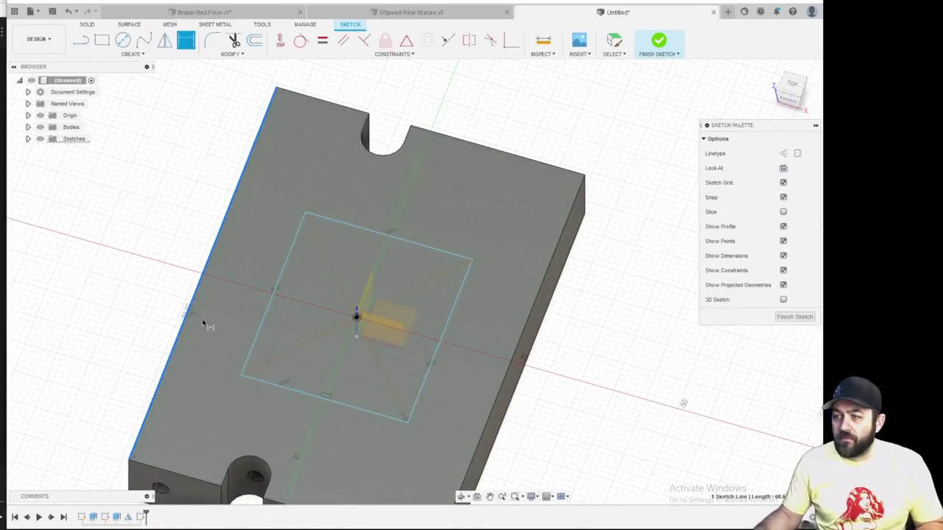
pyautogui.click(254, 339)
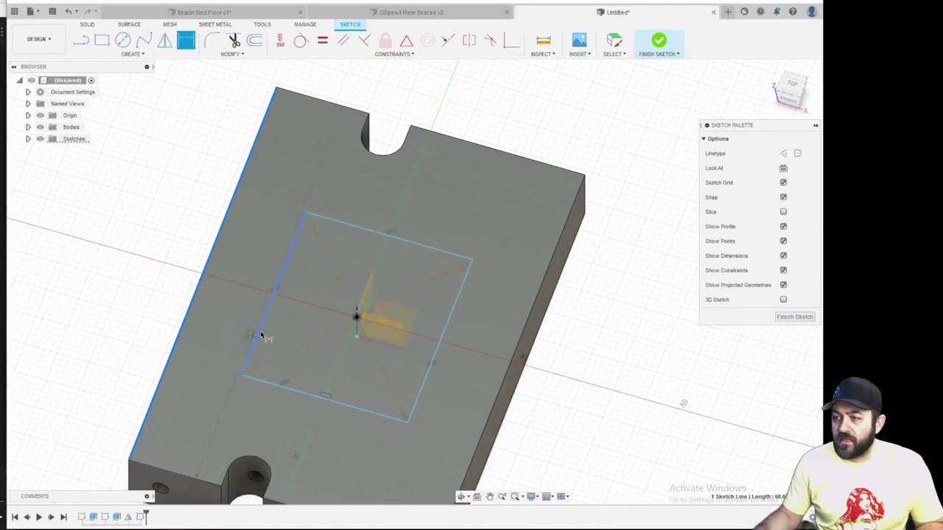
pyautogui.click(130, 297)
pyautogui.write('10')
pyautogui.press('Return')
pyautogui.scroll(-3, 271, 309)
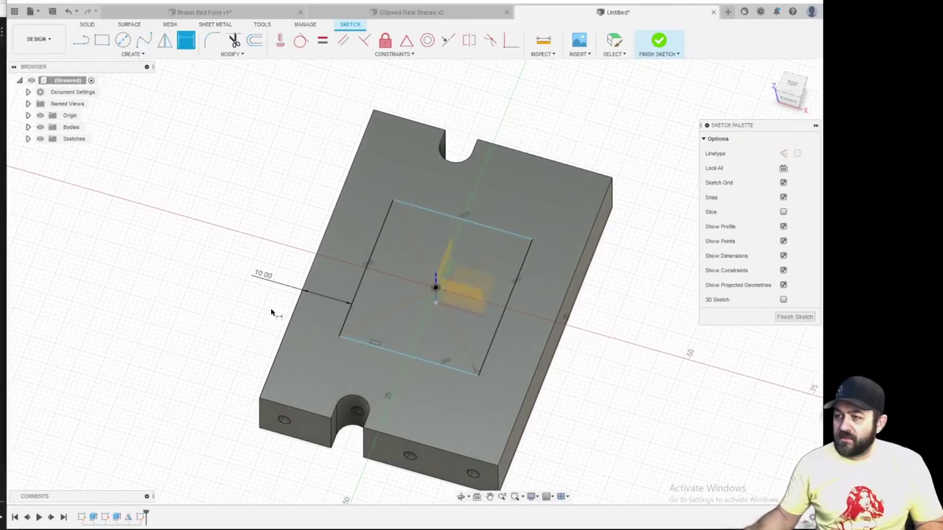
pyautogui.doubleClick(264, 274)
pyautogui.write('8')
pyautogui.press('Return')
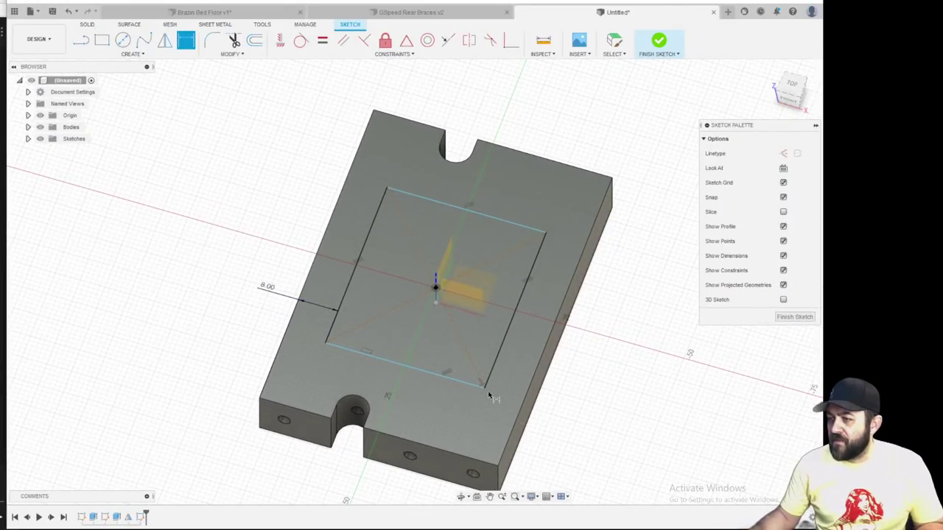
# Dimension the gap between the rectangle's front side and the block's front edge at 15 mm
pyautogui.click(470, 383)
pyautogui.click(442, 450)
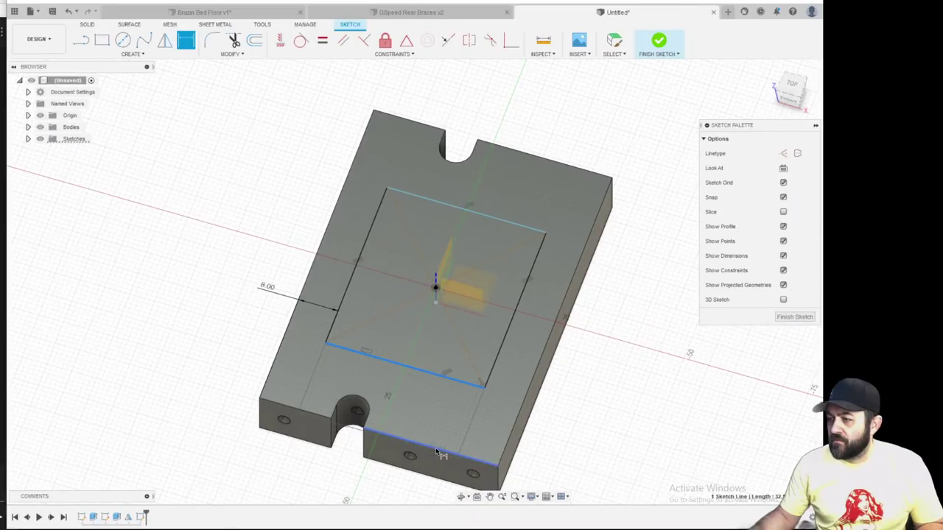
pyautogui.click(211, 449)
pyautogui.write('15')
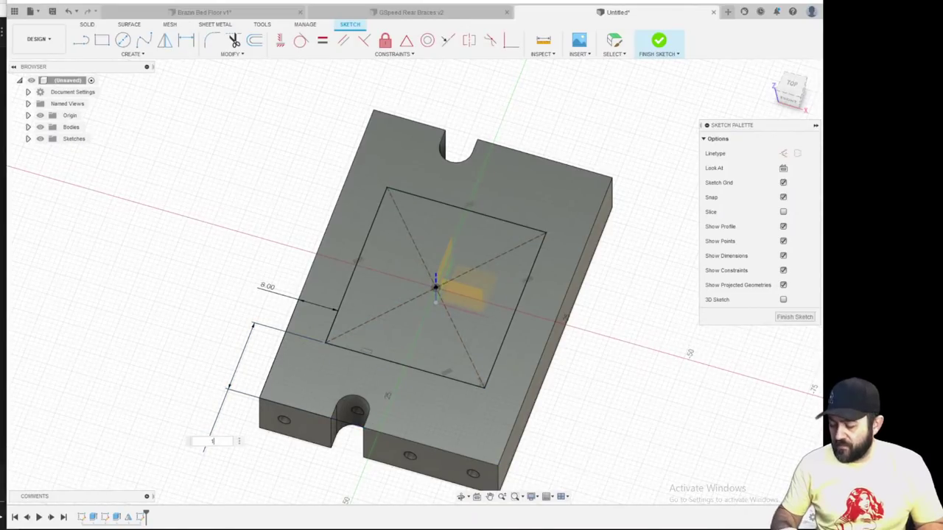
pyautogui.press('Return')
# Fillet the rectangle's front-left corner in the sketch with a 5 mm radius
pyautogui.moveTo(220, 347)
pyautogui.keyDown('shift'); pyautogui.mouseDown(button='middle')
pyautogui.moveTo(210, 316)
pyautogui.moveTo(274, 257)
pyautogui.moveTo(258, 260)
pyautogui.mouseUp(button='middle'); pyautogui.keyUp('shift')
pyautogui.moveTo(481, 164); pyautogui.dragTo(329, 175, button='middle')
pyautogui.moveTo(243, 244)
pyautogui.mouseDown(button='middle')
pyautogui.moveTo(289, 236)
pyautogui.moveTo(304, 252)
pyautogui.mouseUp(button='middle')
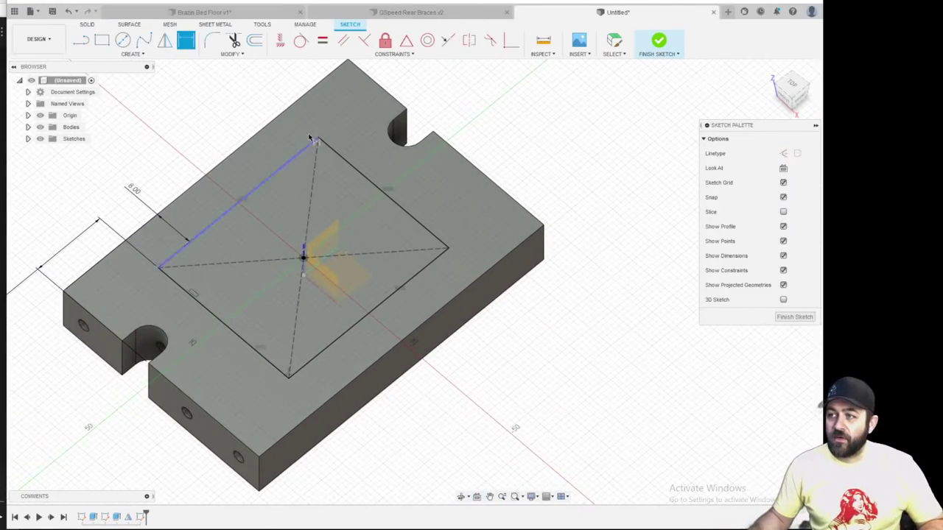
pyautogui.scroll(3, 287, 180)
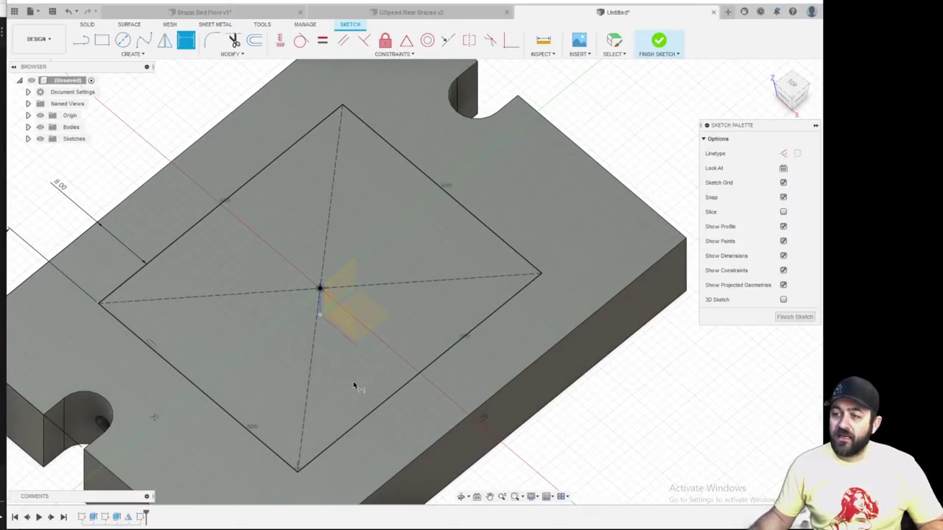
pyautogui.moveTo(224, 330); pyautogui.dragTo(283, 310, button='middle')
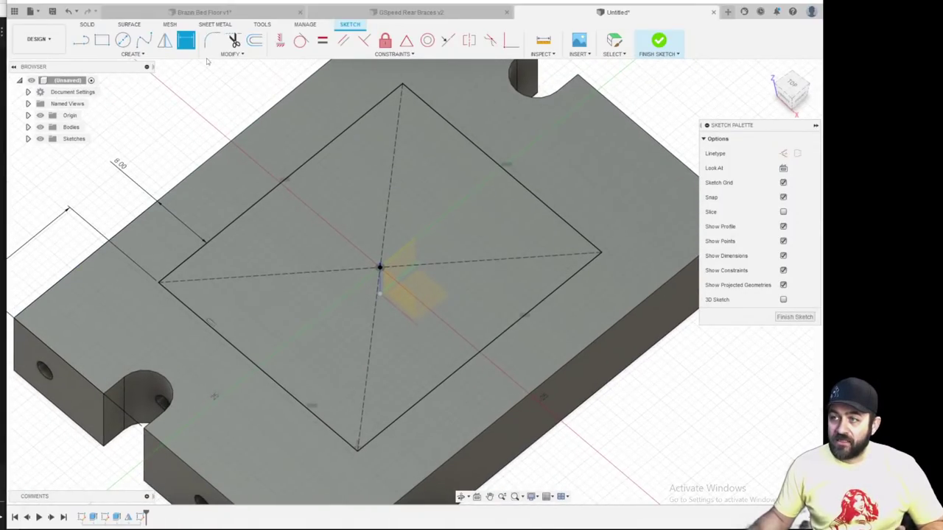
pyautogui.click(210, 42)
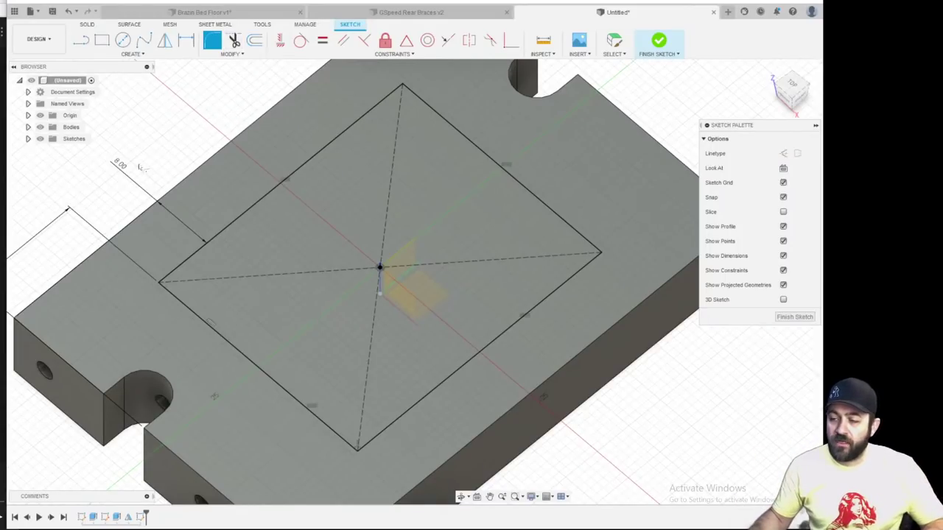
pyautogui.click(182, 267)
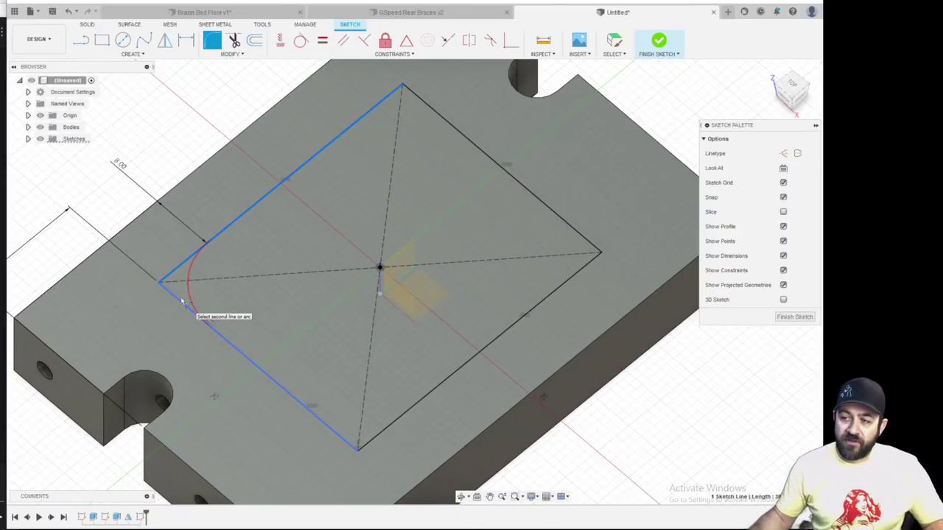
pyautogui.click(183, 302)
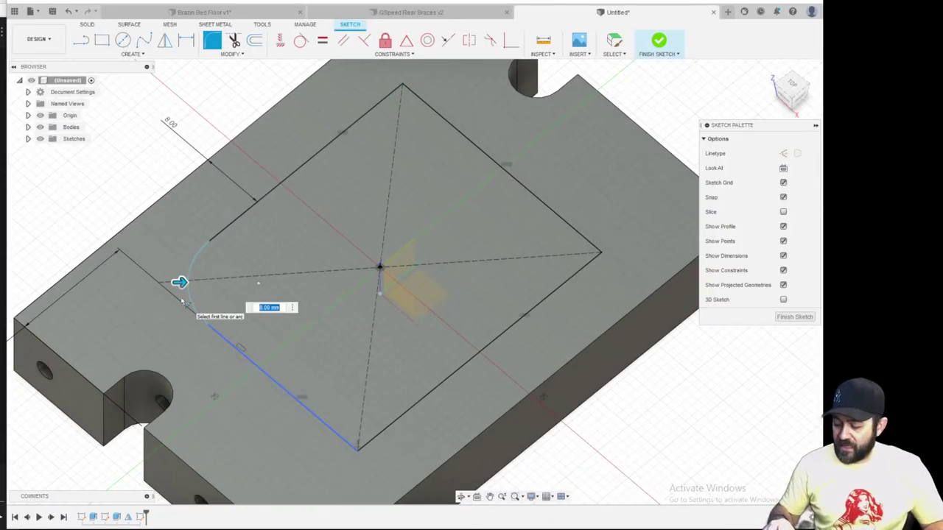
pyautogui.write('5')
pyautogui.press('Return')
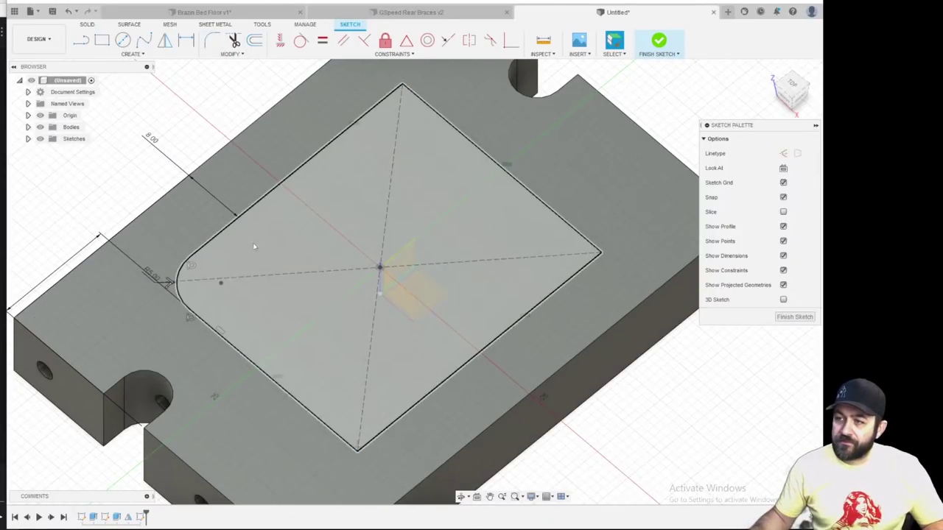
# Fillet the rectangle's remaining three corners in one operation with a shared 5 mm radius
pyautogui.scroll(-3, 254, 242)
pyautogui.click(211, 41)
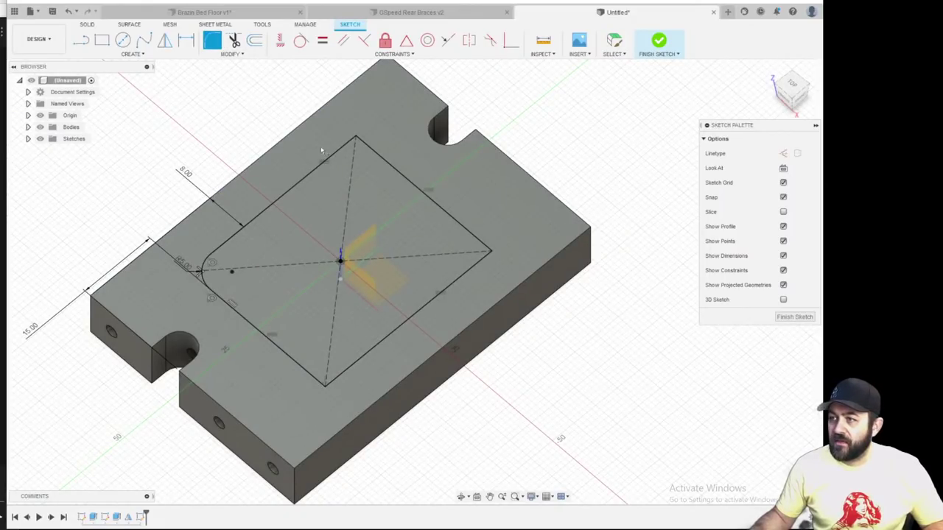
pyautogui.click(355, 146)
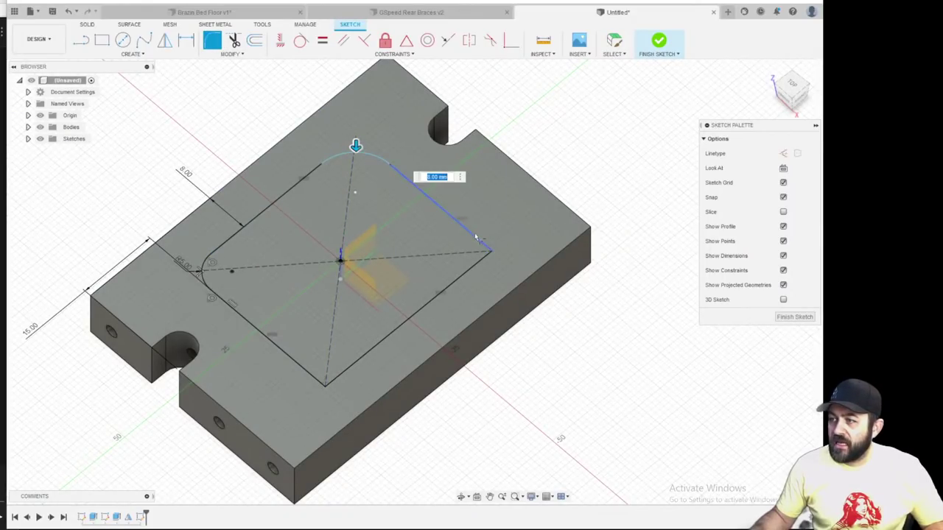
pyautogui.press('Return')
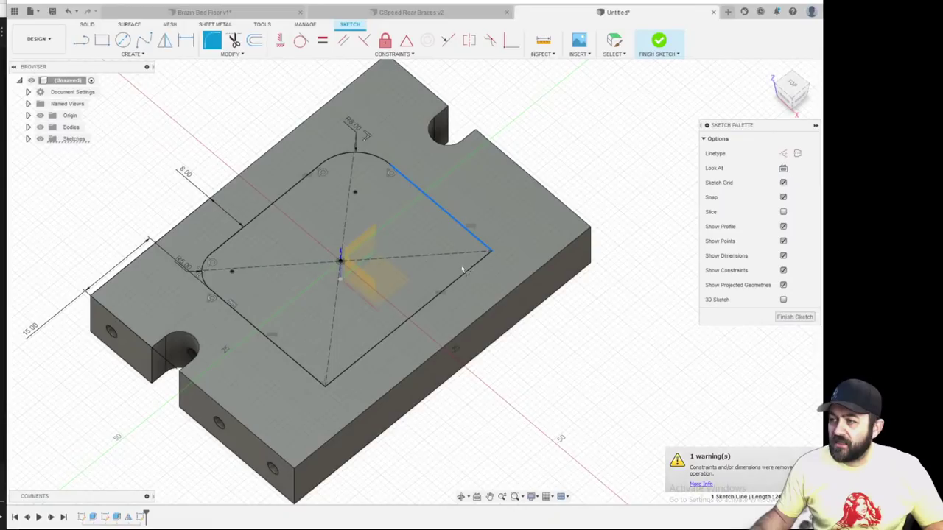
pyautogui.click(467, 278)
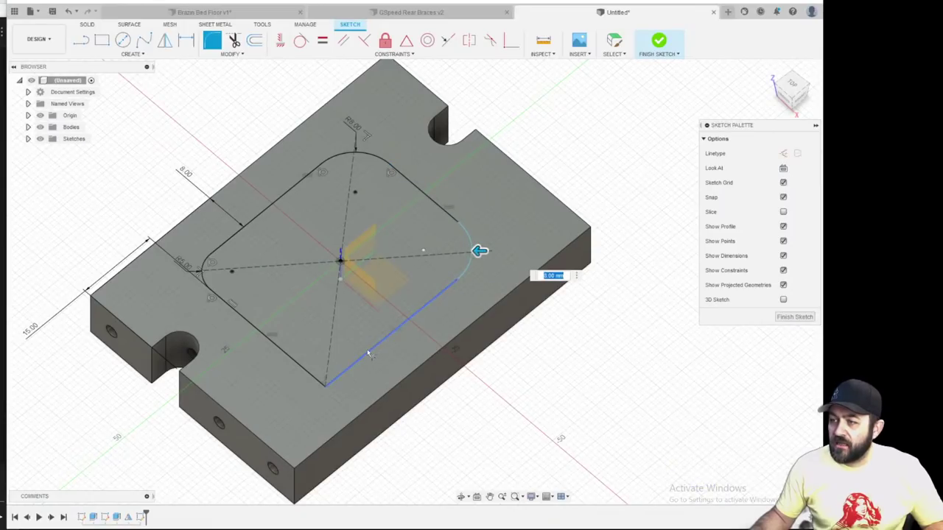
pyautogui.press('Return')
pyautogui.click(306, 373)
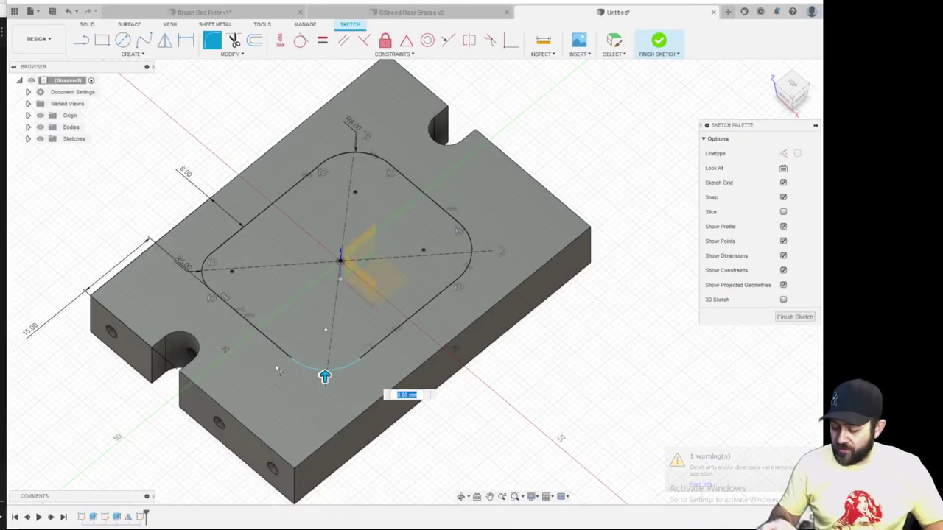
pyautogui.press('Return')
pyautogui.press('Escape')
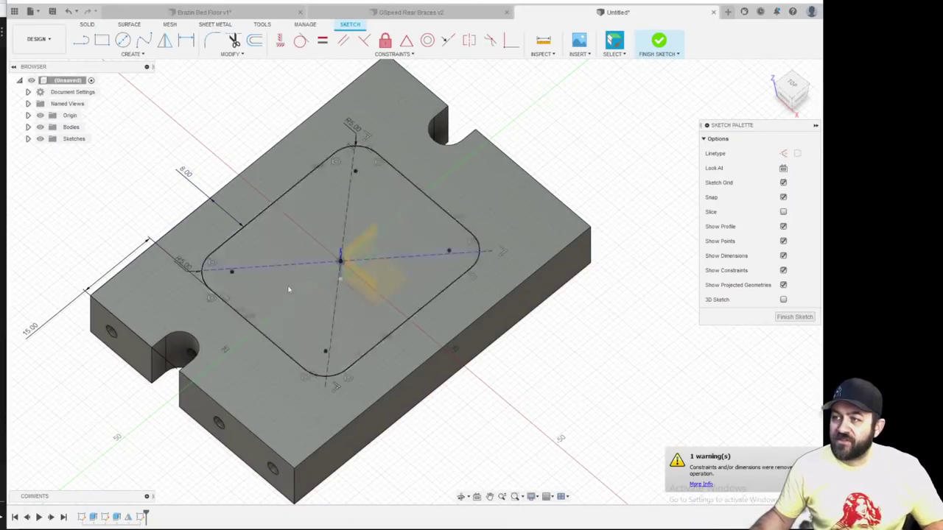
# Extrude the rounded-rectangle profile downward as a cut 10.668 mm deep, through the block's full thickness
pyautogui.scroll(-3, 287, 295)
pyautogui.keyDown('shift'); pyautogui.moveTo(287, 303); pyautogui.dragTo(316, 312, button='middle'); pyautogui.keyUp('shift')
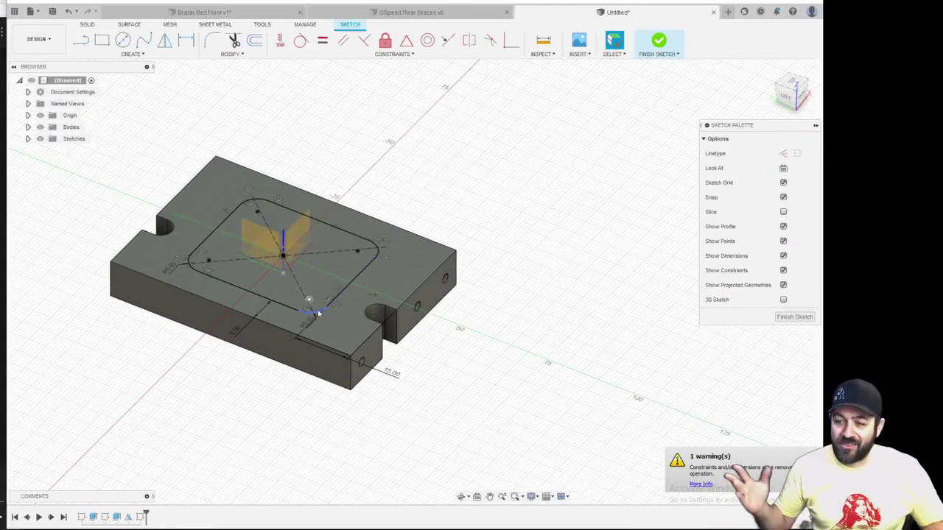
pyautogui.scroll(3, 269, 295)
pyautogui.press('e')
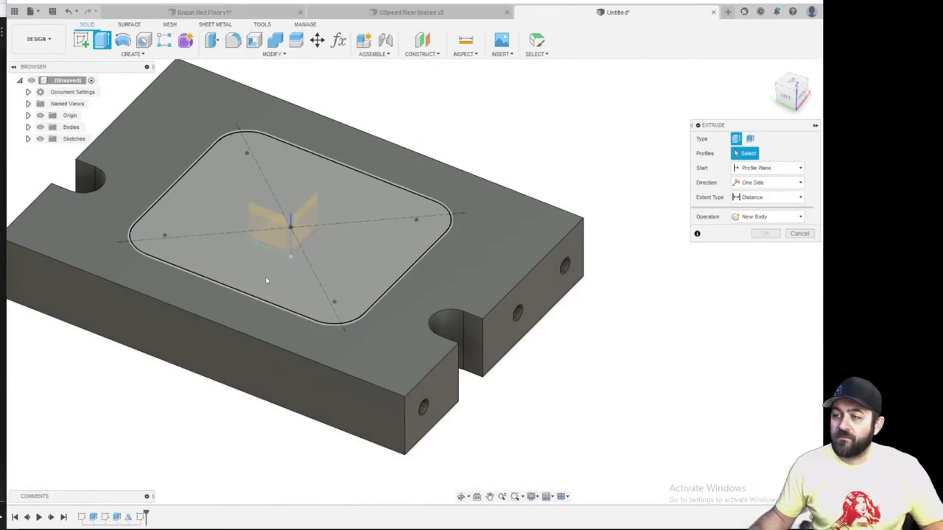
pyautogui.click(268, 279)
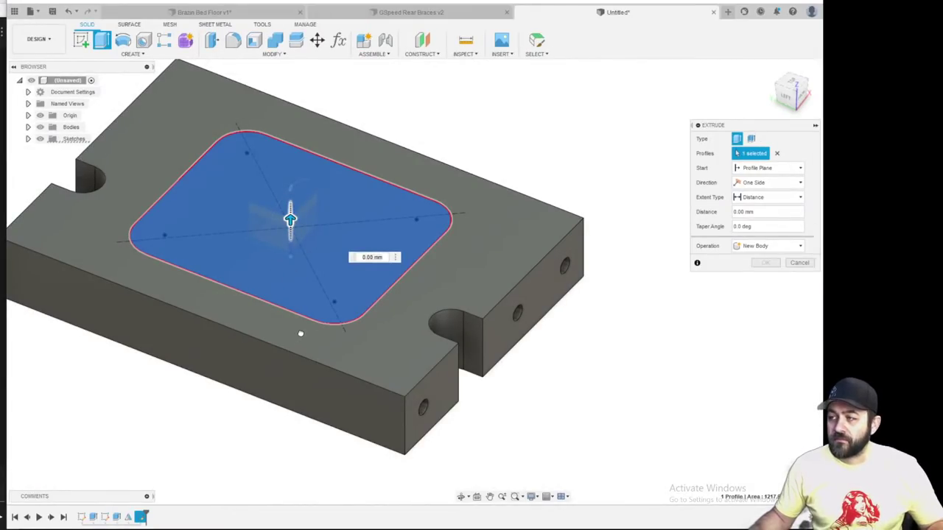
pyautogui.moveTo(296, 309); pyautogui.dragTo(336, 317)
pyautogui.scroll(-2, 344, 319)
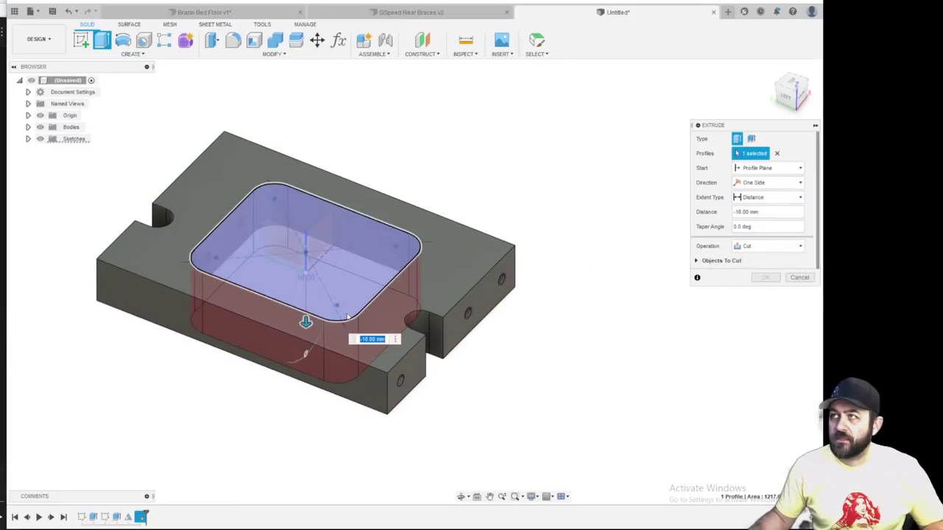
pyautogui.keyDown('shift'); pyautogui.moveTo(352, 396); pyautogui.dragTo(394, 325, button='middle'); pyautogui.keyUp('shift')
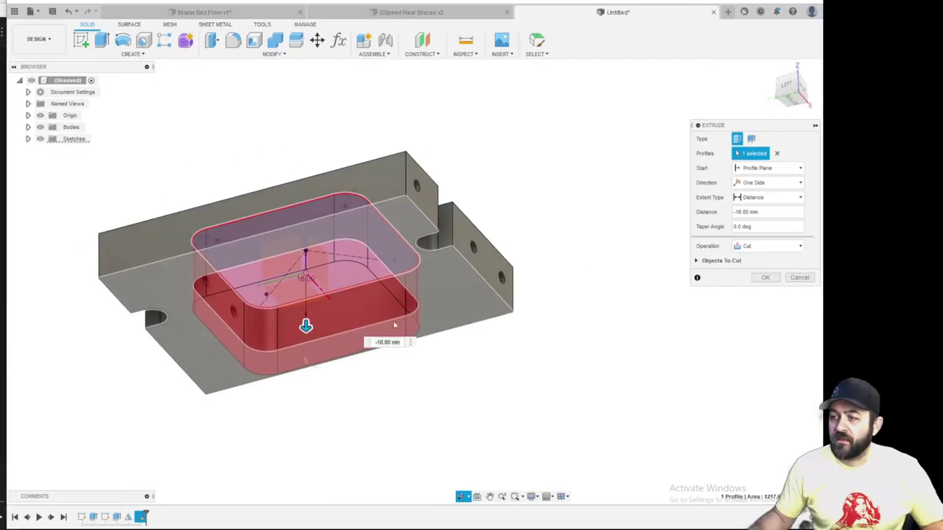
pyautogui.click(463, 302)
pyautogui.keyDown('shift'); pyautogui.moveTo(501, 337); pyautogui.dragTo(376, 414, button='middle'); pyautogui.keyUp('shift')
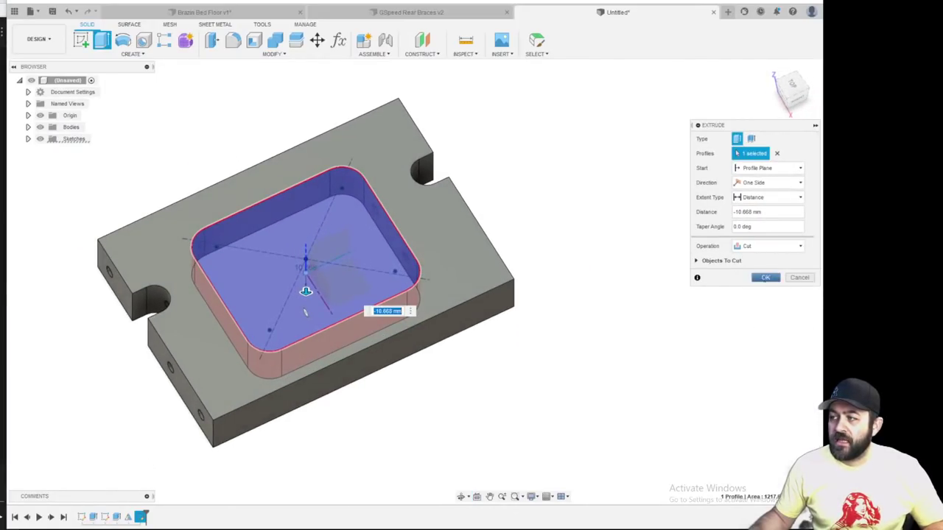
pyautogui.click(765, 277)
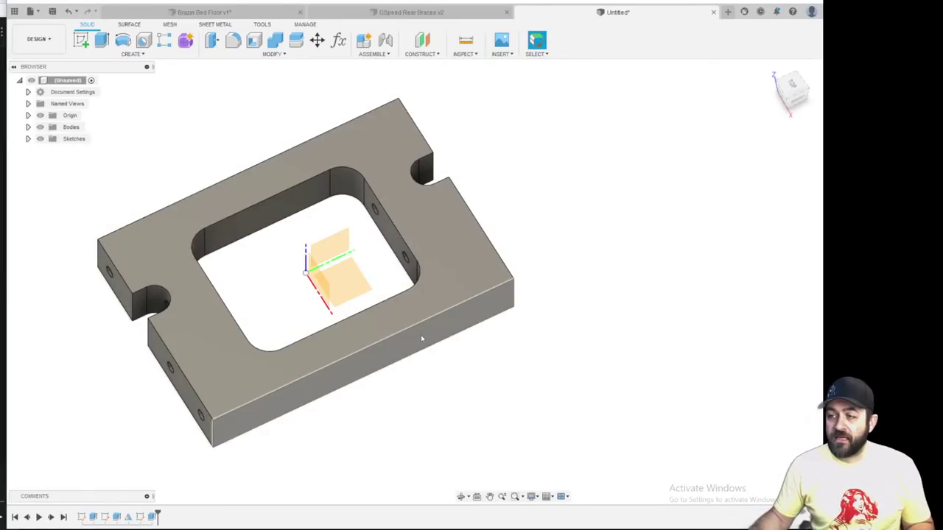
# Undo the central opening's cut and the sketch fillets on all four rectangle corners
pyautogui.click(421, 335)
pyautogui.hotkey('ctrl', 'z')
pyautogui.hotkey('ctrl', 'z')
pyautogui.hotkey('ctrl', 'z')
pyautogui.hotkey('ctrl', 'z')
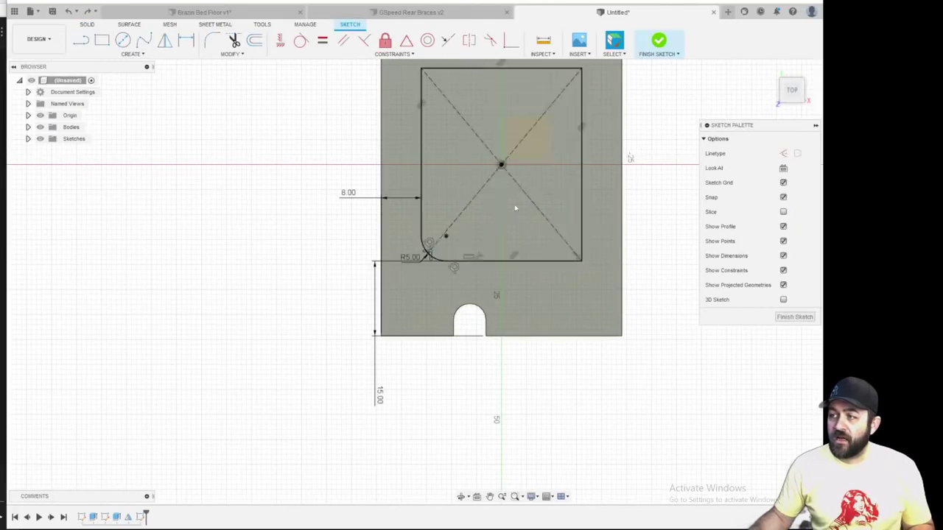
pyautogui.moveTo(513, 201)
pyautogui.mouseDown(button='middle')
pyautogui.moveTo(470, 263)
pyautogui.moveTo(437, 250)
pyautogui.moveTo(449, 206)
pyautogui.moveTo(432, 218)
pyautogui.mouseUp(button='middle')
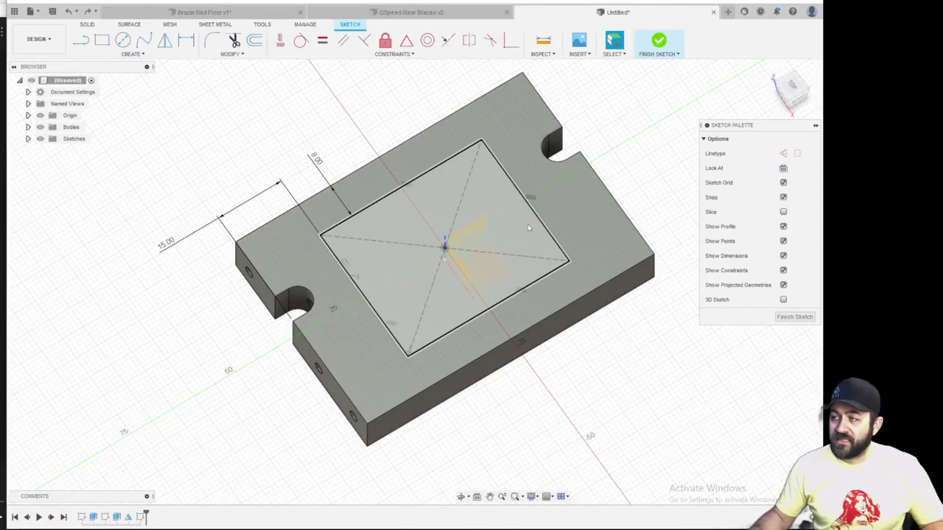
# Finish the sketch and extrude the square-cornered rectangle as a cut 10.668 mm down through the block
pyautogui.click(661, 42)
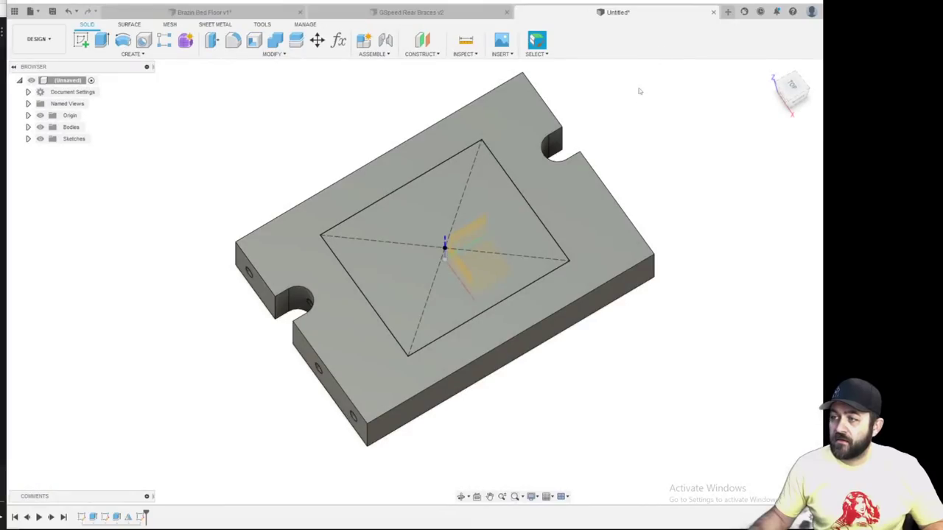
pyautogui.press('e')
pyautogui.keyDown('shift'); pyautogui.moveTo(363, 264); pyautogui.dragTo(378, 273, button='middle'); pyautogui.keyUp('shift')
pyautogui.moveTo(444, 222); pyautogui.dragTo(444, 297)
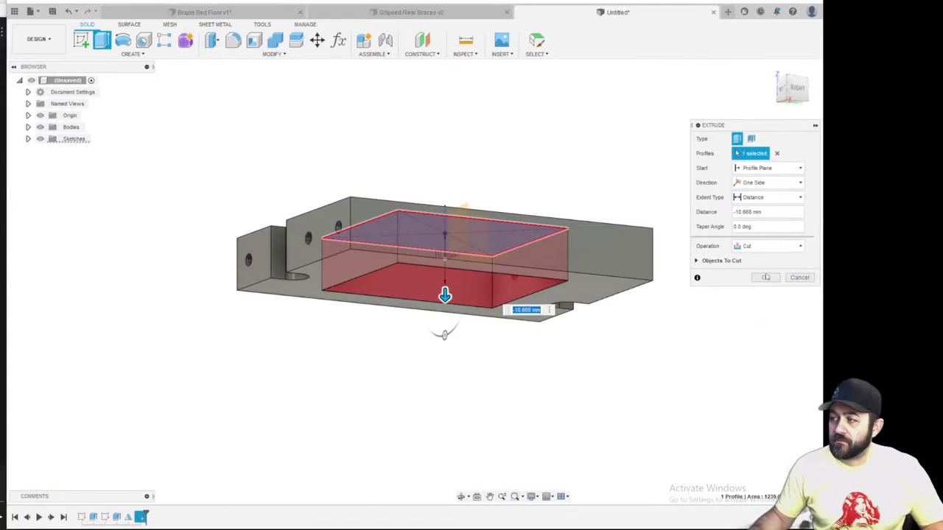
pyautogui.click(766, 277)
pyautogui.keyDown('shift'); pyautogui.moveTo(518, 238); pyautogui.dragTo(519, 290, button='middle'); pyautogui.keyUp('shift')
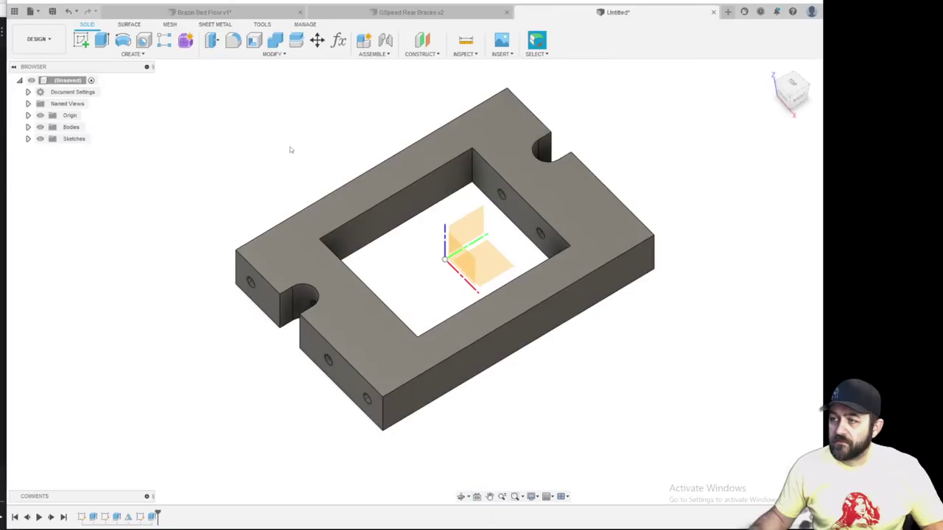
# Fillet the four vertical inner corner edges of the rectangular opening with a 5 mm radius
pyautogui.click(233, 40)
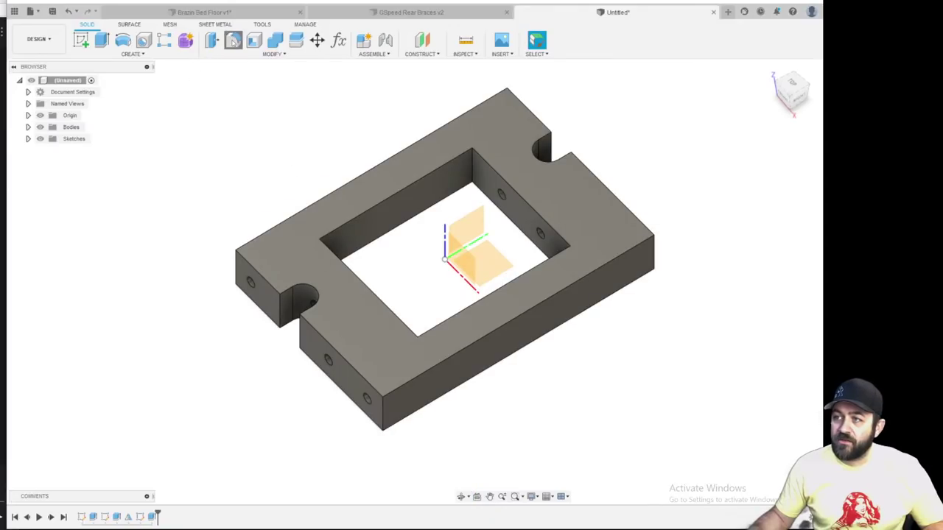
pyautogui.click(473, 158)
pyautogui.click(319, 253)
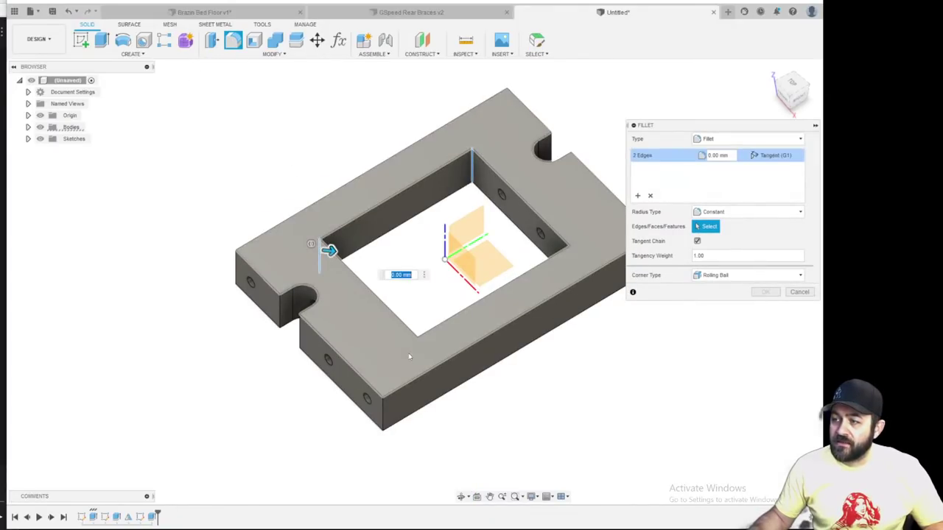
pyautogui.click(417, 354)
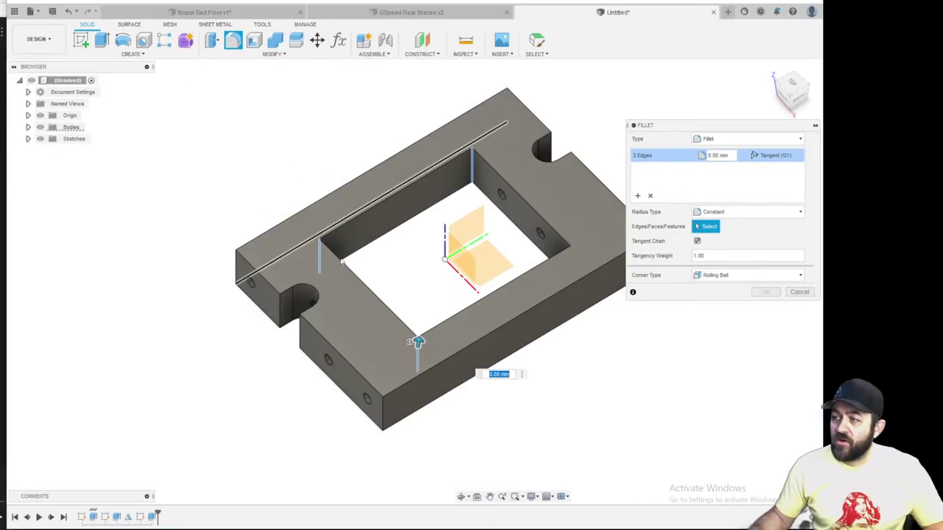
pyautogui.scroll(6, 306, 246)
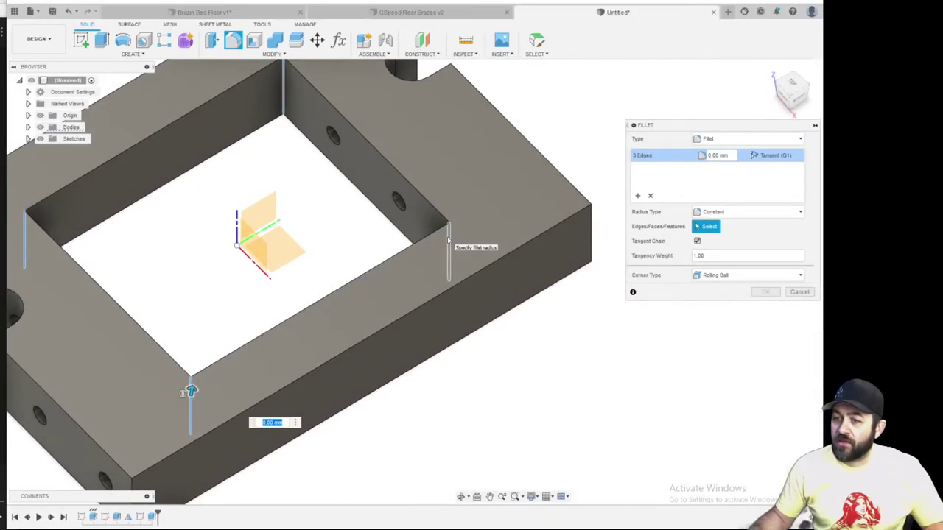
pyautogui.click(448, 241)
pyautogui.write('5')
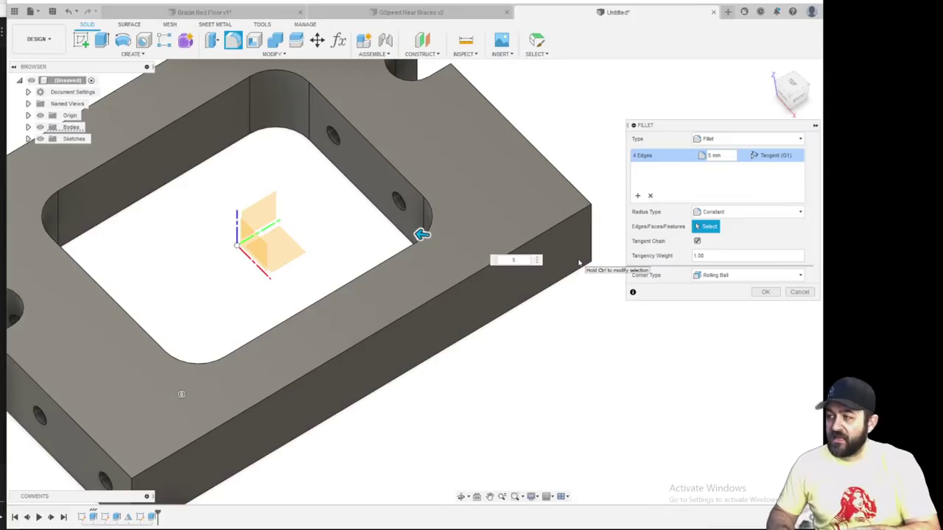
pyautogui.press('Return')
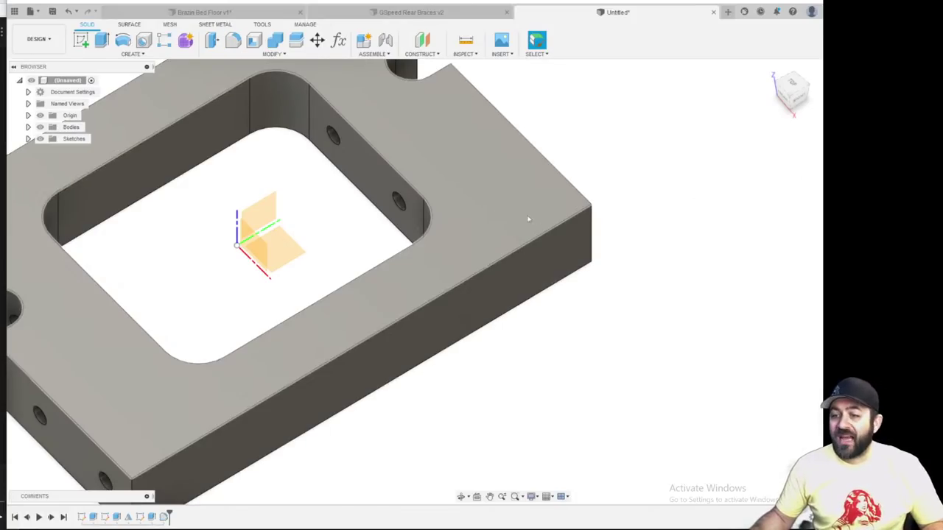
pyautogui.scroll(-3, 428, 275)
pyautogui.moveTo(329, 333); pyautogui.dragTo(379, 339, button='middle')
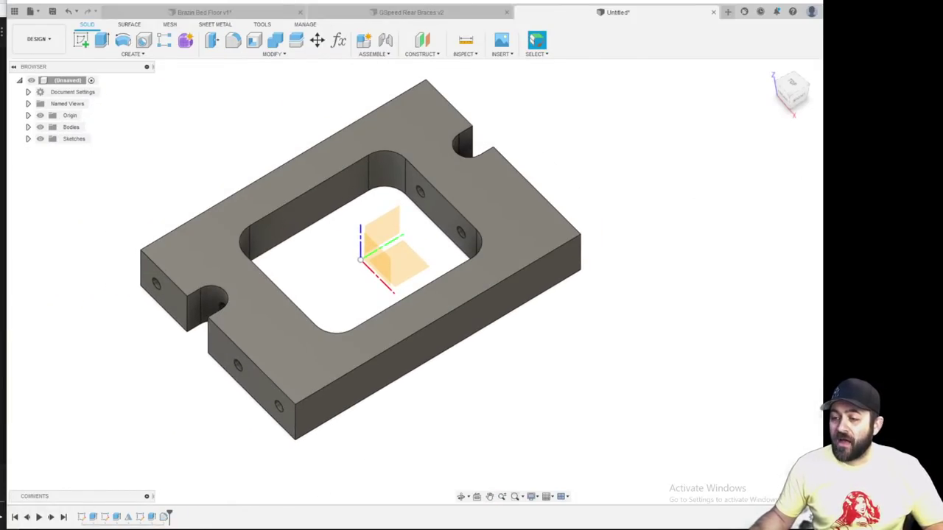
# Examine the opening's corner fillet feature and inspect the finished block from several angles
pyautogui.click(165, 517)
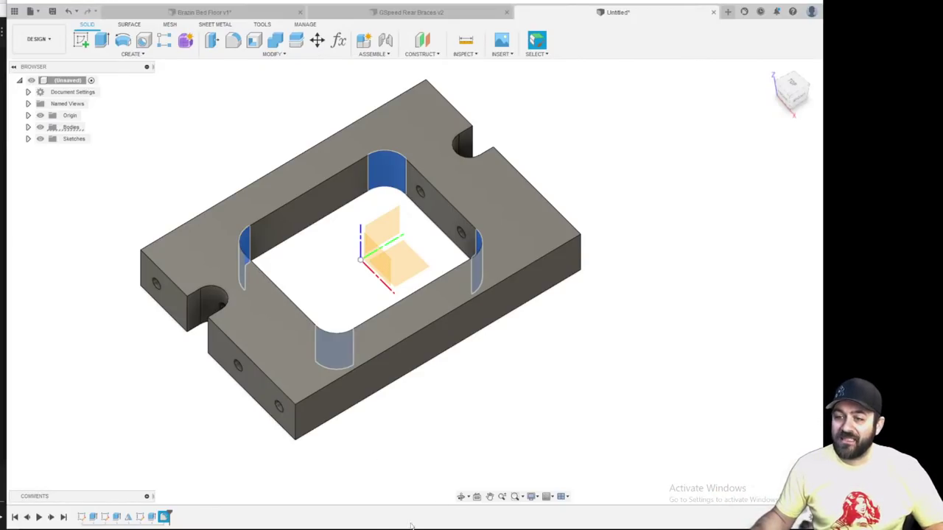
pyautogui.click(440, 416)
pyautogui.moveTo(392, 427); pyautogui.dragTo(427, 407, button='middle')
pyautogui.scroll(-1, 415, 312)
pyautogui.keyDown('shift'); pyautogui.moveTo(447, 268); pyautogui.dragTo(417, 273, button='middle'); pyautogui.keyUp('shift')
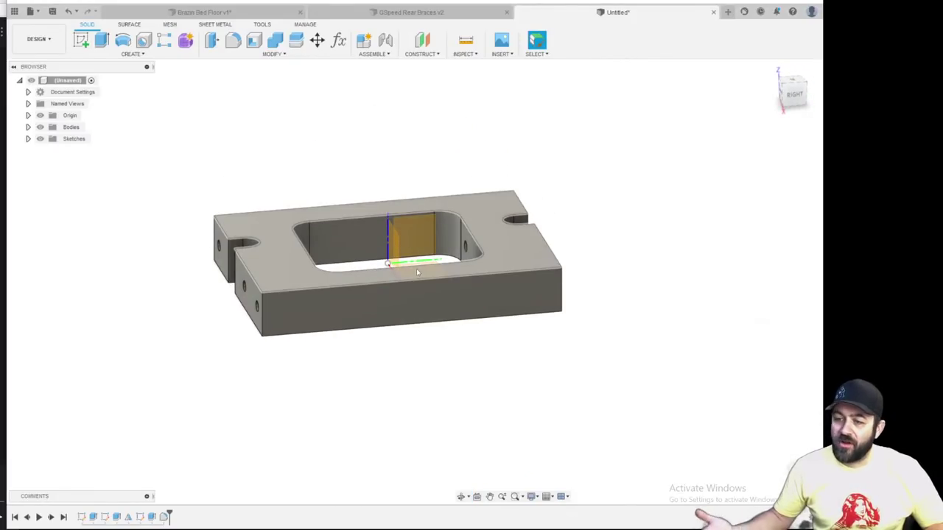
pyautogui.scroll(-1, 417, 273)
pyautogui.scroll(5, 417, 272)
pyautogui.keyDown('shift'); pyautogui.moveTo(464, 221); pyautogui.dragTo(536, 40, button='middle'); pyautogui.keyUp('shift')
# Delete the rectangle sketch, its cut and the corner fillet from the design history
pyautogui.click(139, 520)
pyautogui.keyDown('shift'); pyautogui.click(164, 518); pyautogui.keyUp('shift')
pyautogui.press('Delete')
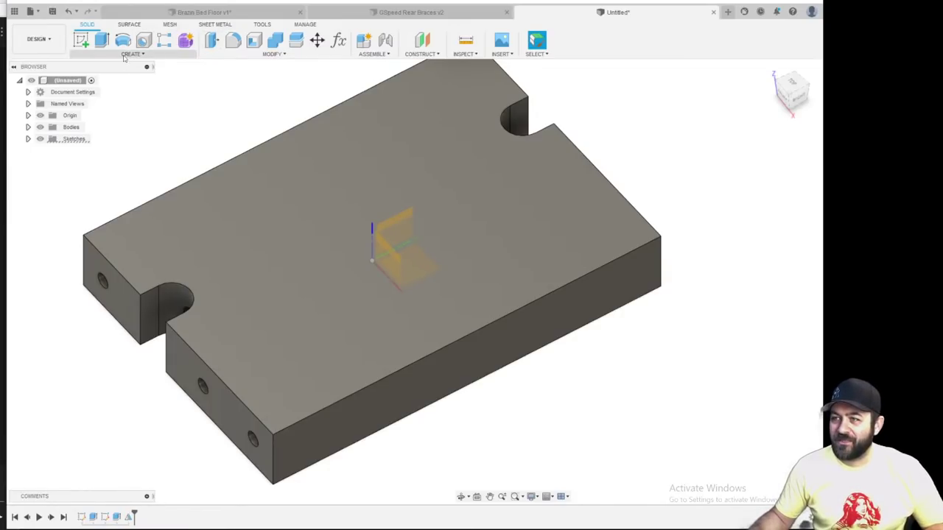
# Start a new sketch on the block's top face and offset the face's whole outline inward by 7.5 mm
pyautogui.click(81, 40)
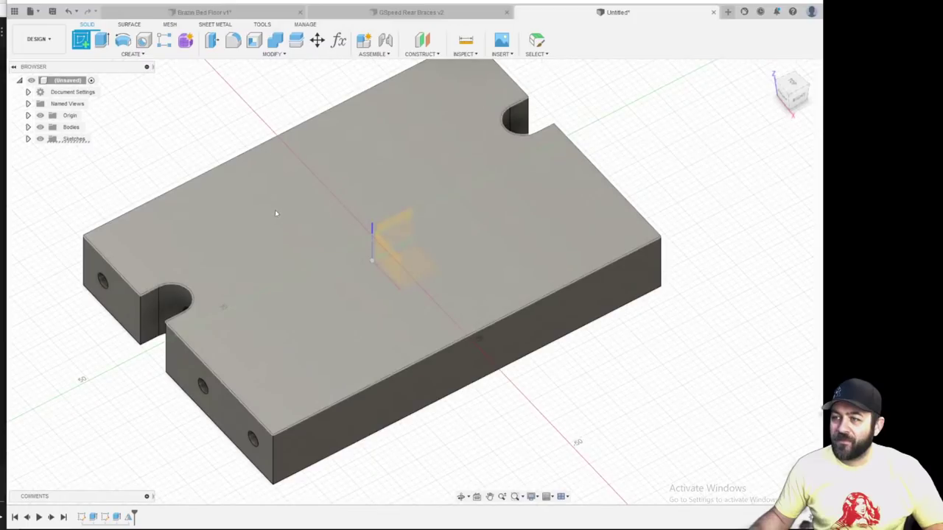
pyautogui.click(271, 219)
pyautogui.scroll(-3, 456, 401)
pyautogui.moveTo(457, 402)
pyautogui.keyDown('shift'); pyautogui.mouseDown(button='middle')
pyautogui.moveTo(419, 351)
pyautogui.moveTo(397, 374)
pyautogui.mouseUp(button='middle'); pyautogui.keyUp('shift')
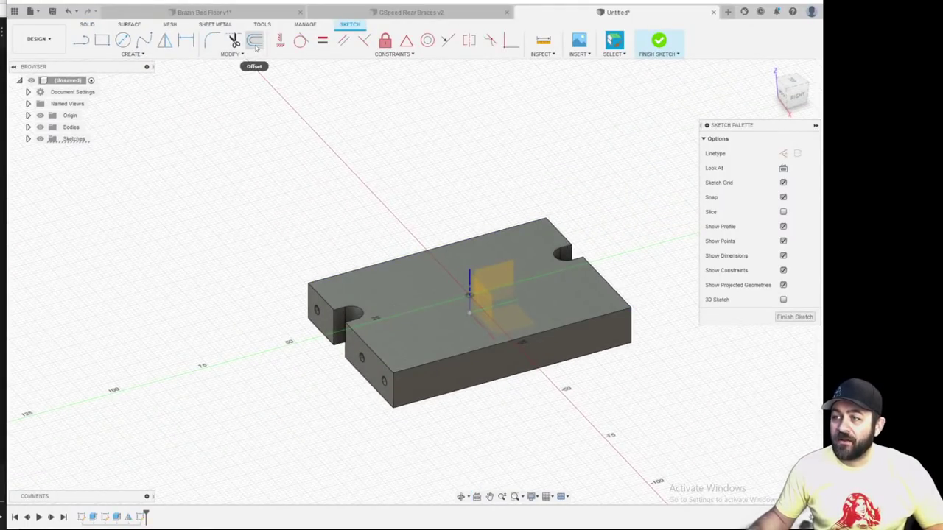
pyautogui.scroll(5, 293, 262)
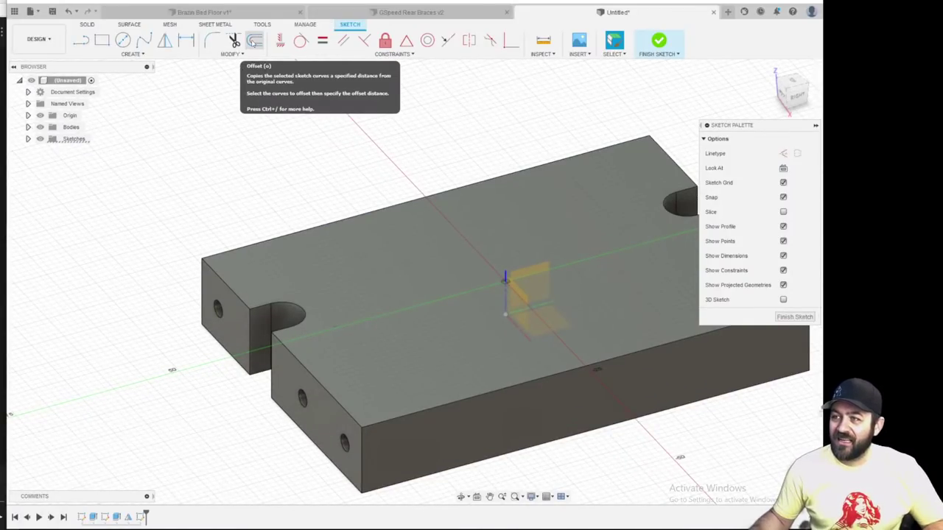
pyautogui.click(252, 43)
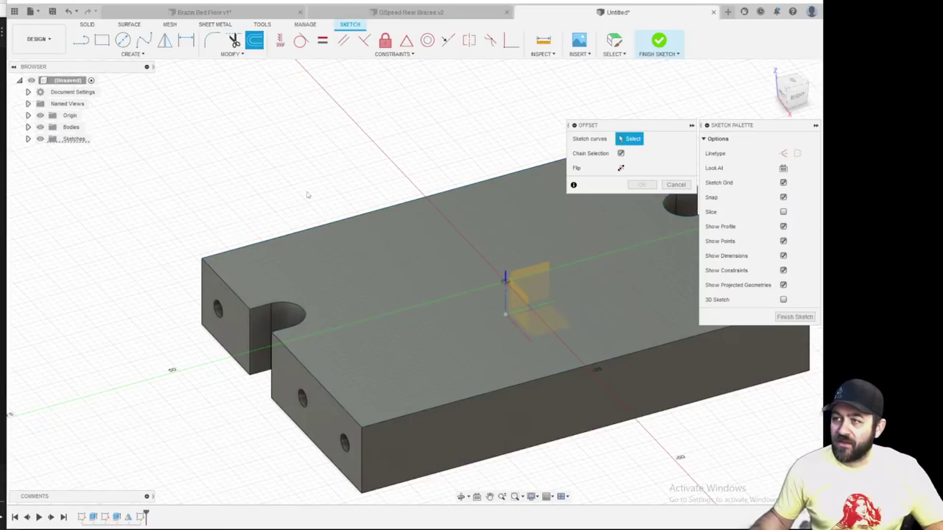
pyautogui.moveTo(327, 219); pyautogui.dragTo(163, 212, button='middle')
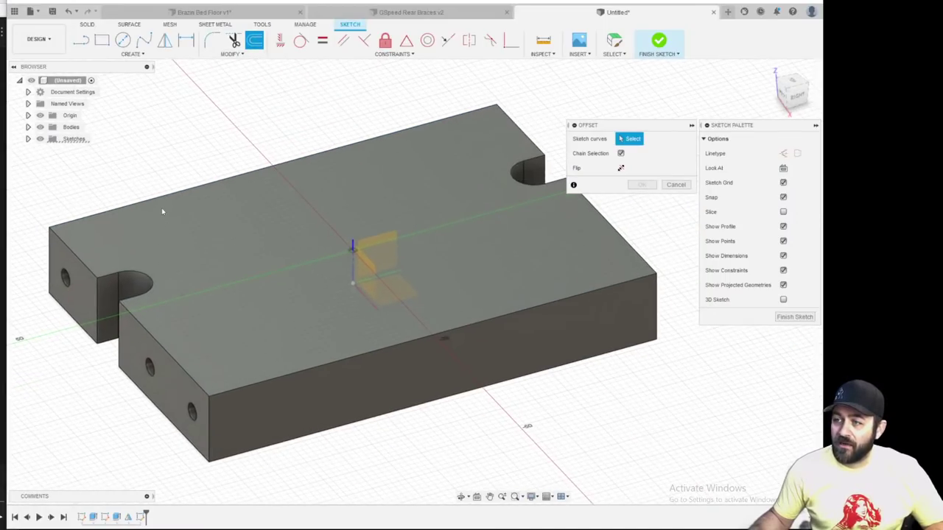
pyautogui.click(172, 190)
pyautogui.moveTo(169, 188); pyautogui.dragTo(198, 218)
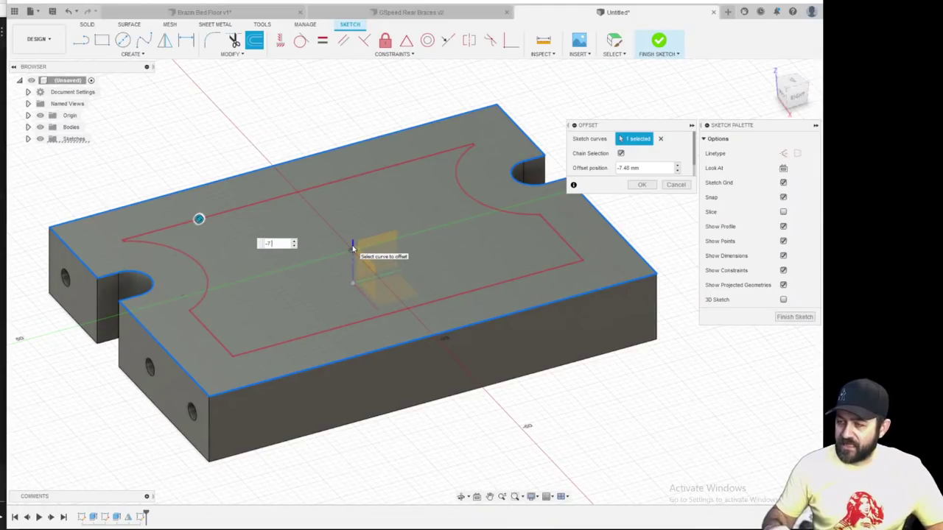
pyautogui.press('Return')
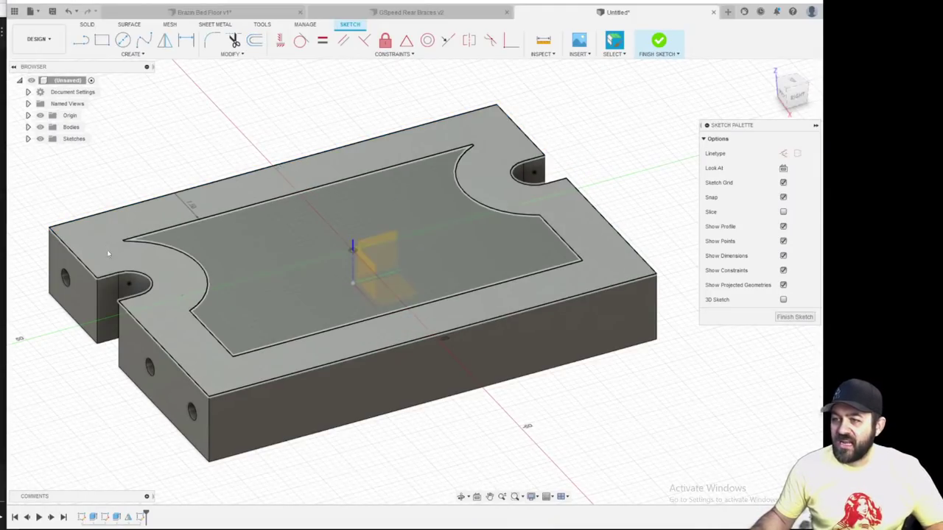
# Set the distance between the block's top outline and its inward offset to 8 mm
pyautogui.scroll(3, 108, 254)
pyautogui.doubleClick(244, 174)
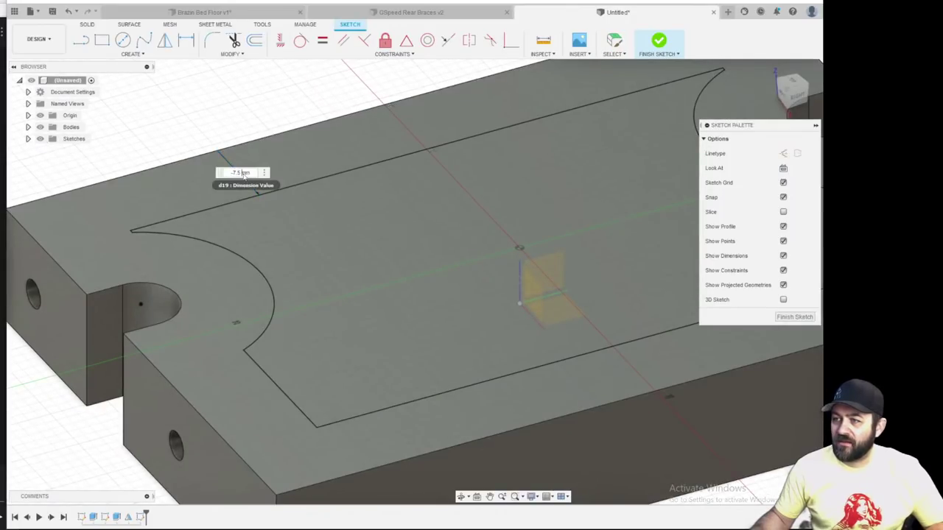
pyautogui.press('Escape')
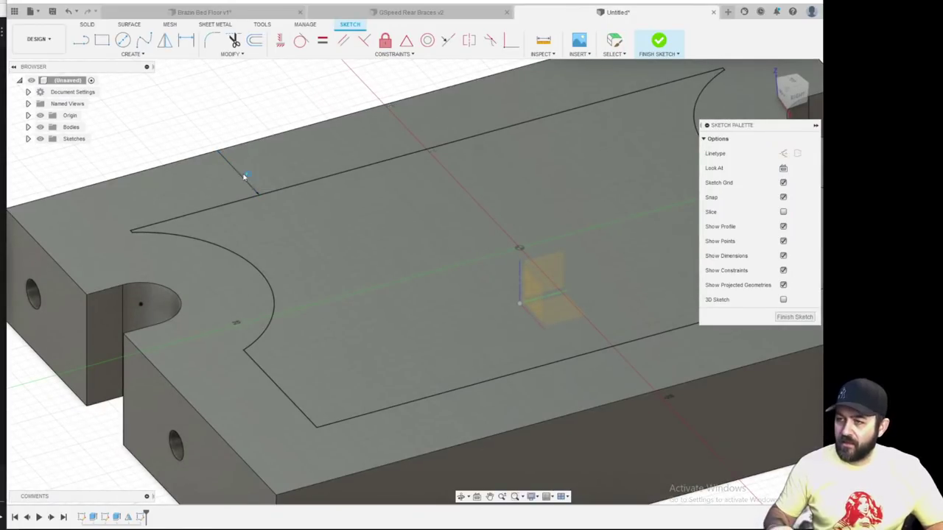
pyautogui.scroll(-5, 243, 174)
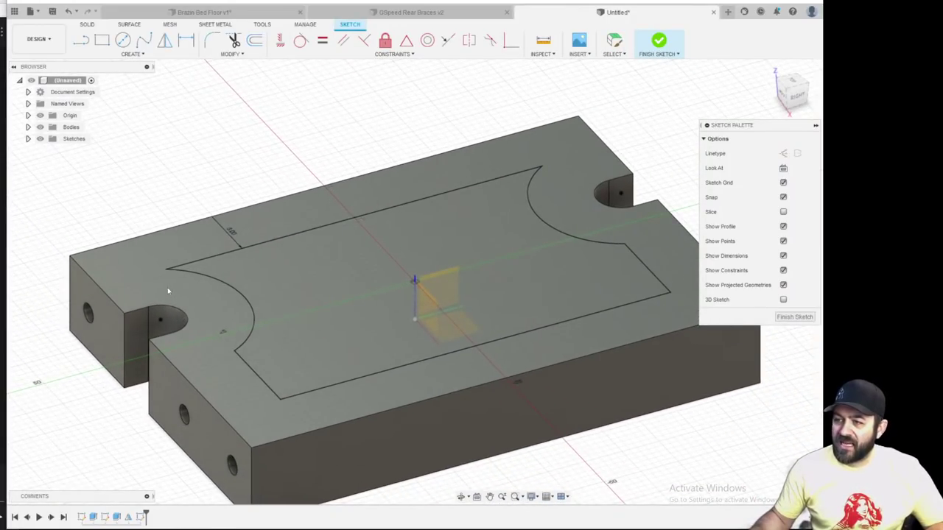
pyautogui.scroll(8, 173, 272)
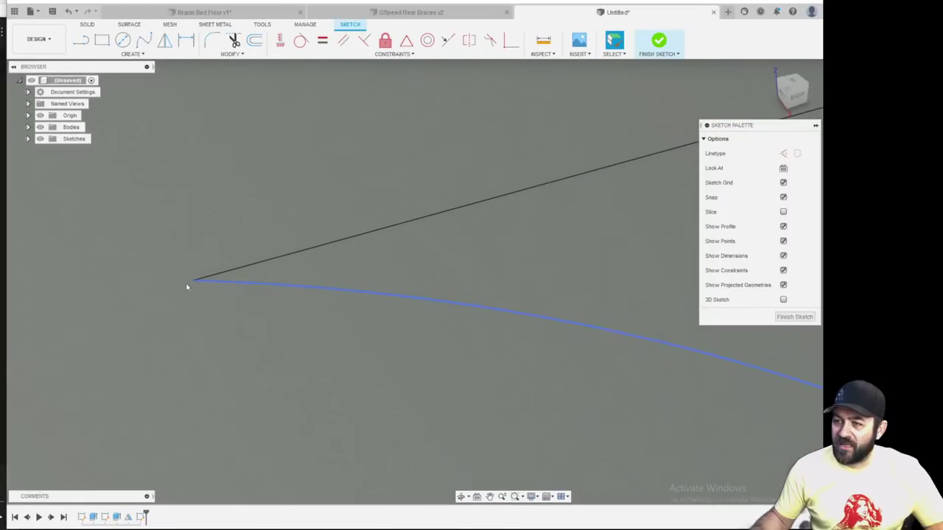
pyautogui.scroll(-10, 189, 282)
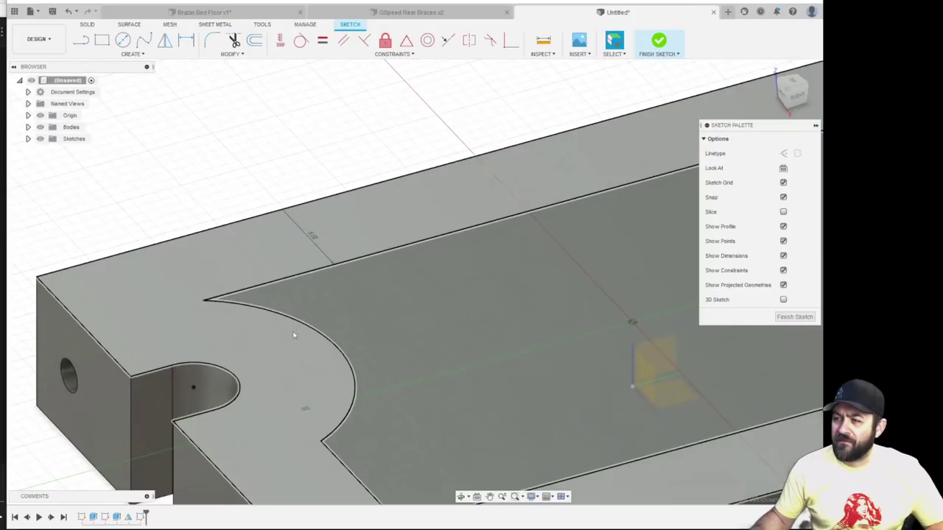
pyautogui.scroll(-10, 247, 285)
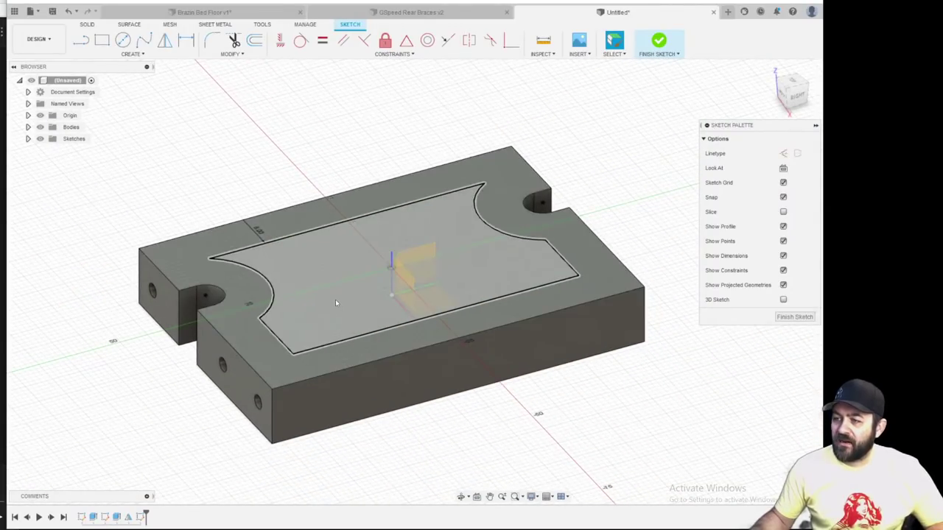
# Extrude-cut the inner offset profile down through the full thickness of the block to open its center
pyautogui.press('e')
pyautogui.keyDown('shift'); pyautogui.moveTo(384, 373); pyautogui.dragTo(374, 316, button='middle'); pyautogui.keyUp('shift')
pyautogui.moveTo(392, 261); pyautogui.dragTo(390, 331)
pyautogui.keyDown('shift'); pyautogui.moveTo(358, 346); pyautogui.dragTo(352, 380, button='middle'); pyautogui.keyUp('shift')
pyautogui.press('Return')
pyautogui.scroll(-2, 328, 418)
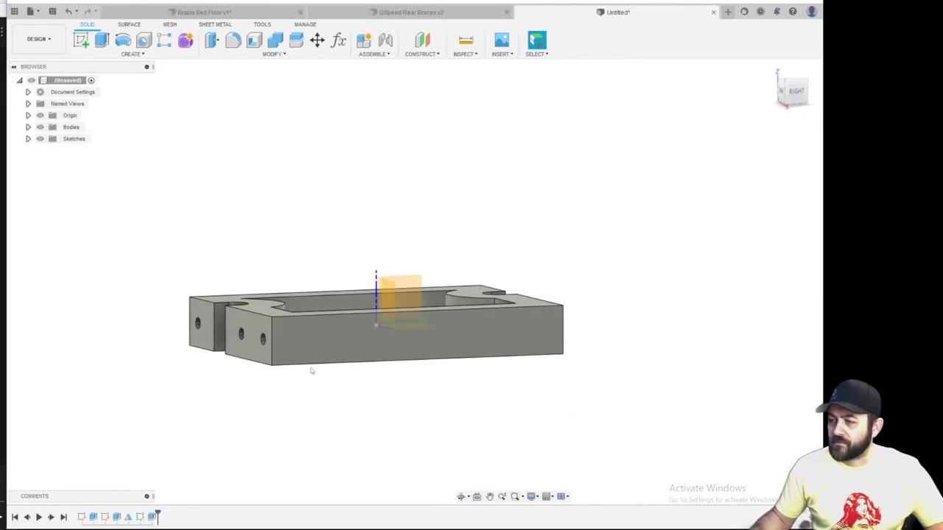
pyautogui.scroll(2, 372, 306)
pyautogui.keyDown('shift'); pyautogui.moveTo(381, 302); pyautogui.dragTo(221, 273, button='middle'); pyautogui.keyUp('shift')
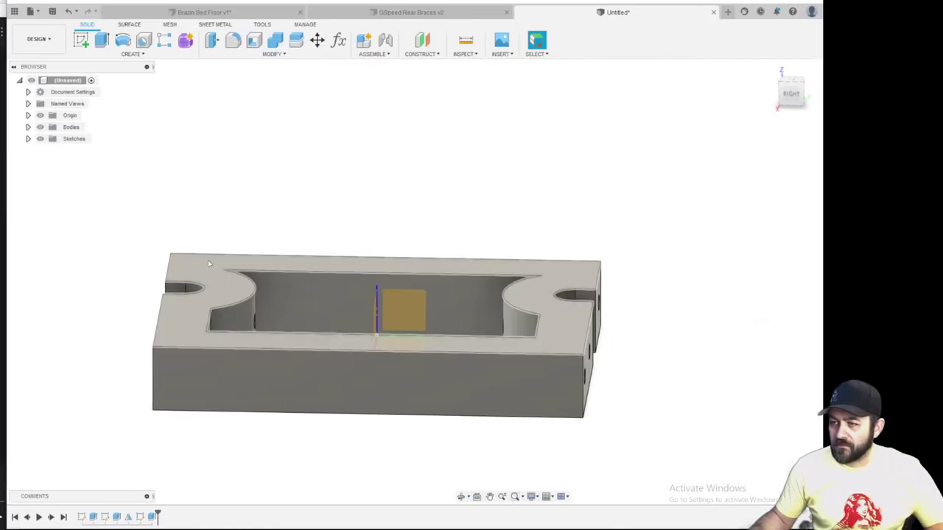
pyautogui.scroll(3, 195, 287)
pyautogui.keyDown('shift'); pyautogui.moveTo(168, 312); pyautogui.dragTo(269, 398, button='middle'); pyautogui.keyUp('shift')
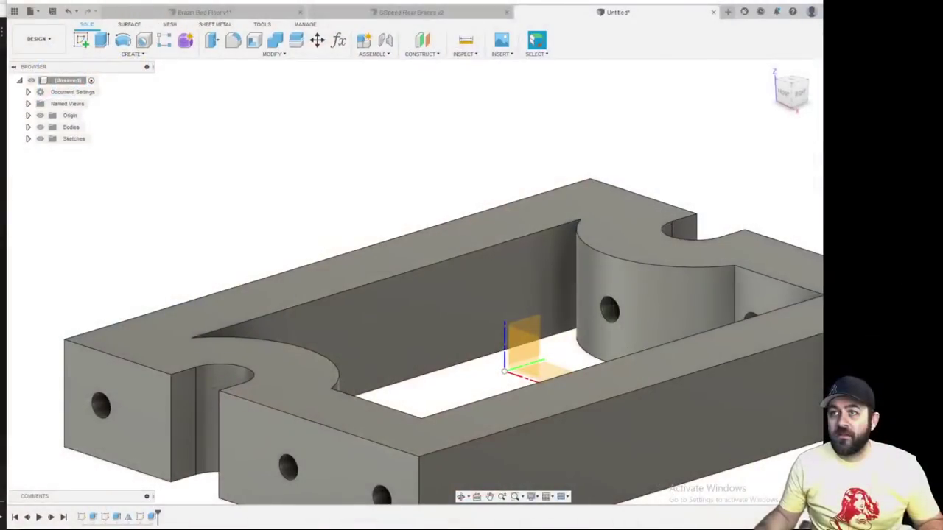
# Start a new sketch on the block's top face and project the face's outline into it
pyautogui.moveTo(153, 95); pyautogui.dragTo(156, 56, button='middle')
pyautogui.click(80, 39)
pyautogui.click(153, 271)
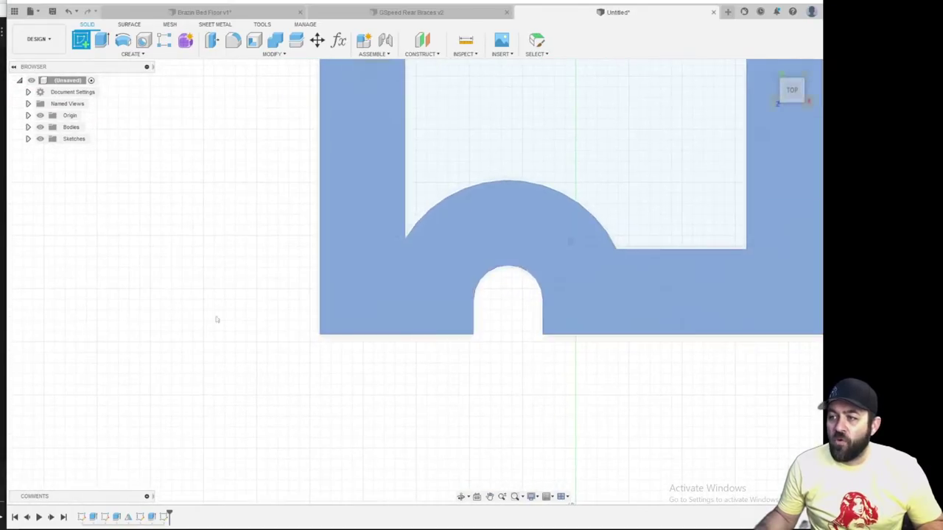
pyautogui.scroll(3, 454, 336)
pyautogui.scroll(-6, 443, 342)
pyautogui.scroll(3, 433, 326)
pyautogui.press('p')
pyautogui.click(462, 341)
pyautogui.press('Return')
pyautogui.scroll(1, 437, 352)
pyautogui.scroll(2, 437, 352)
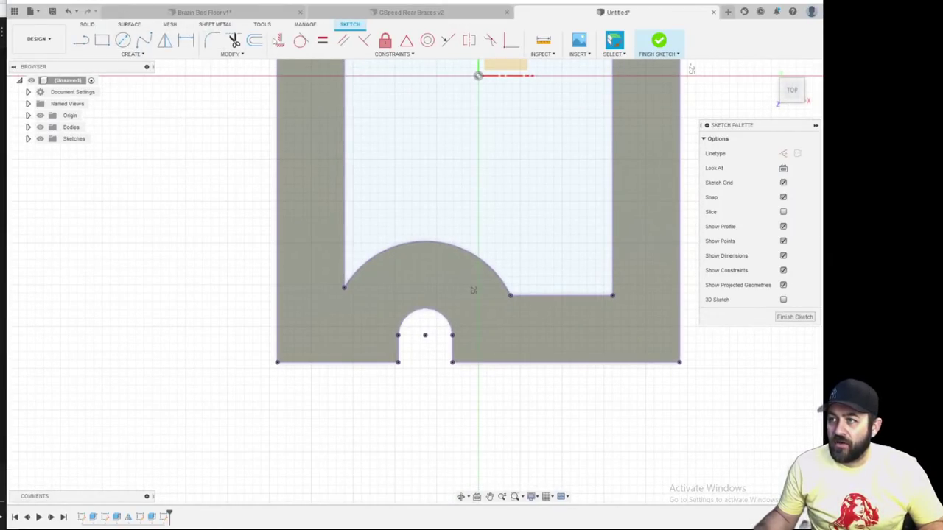
# Offset the edge slot's two sides and rounded end outward by 4 mm into the top face
pyautogui.click(254, 42)
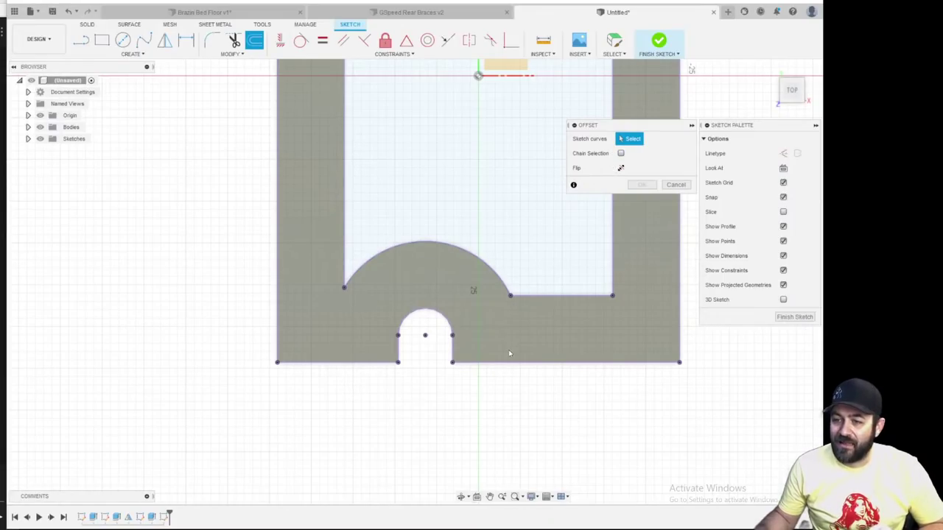
pyautogui.scroll(2, 508, 353)
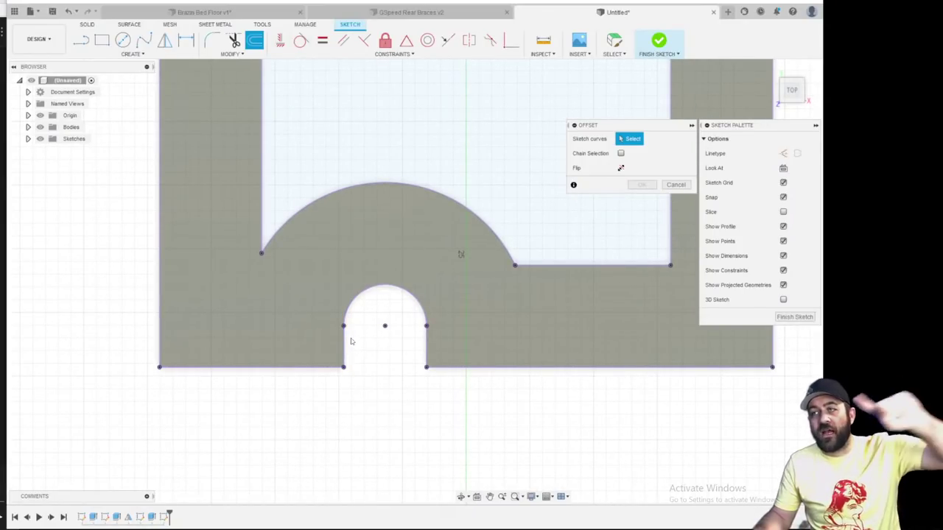
pyautogui.click(346, 349)
pyautogui.click(350, 304)
pyautogui.click(426, 352)
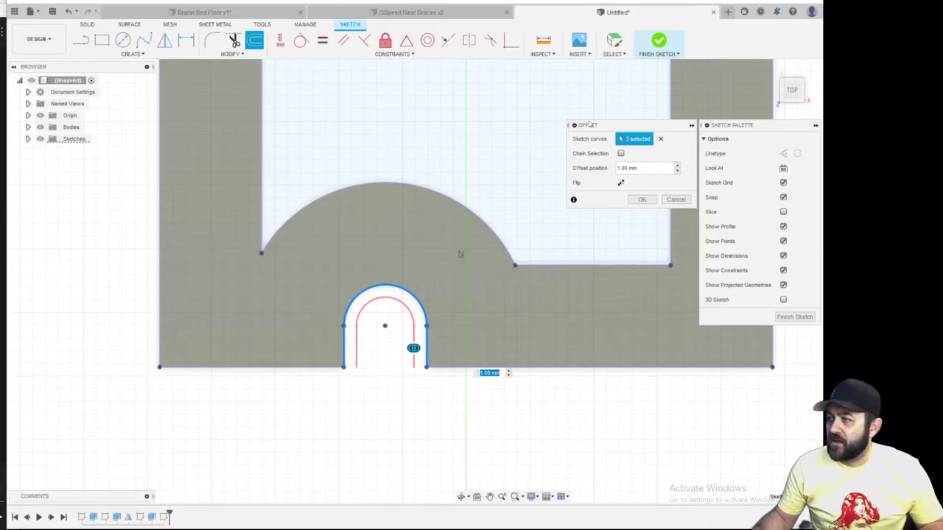
pyautogui.click(620, 183)
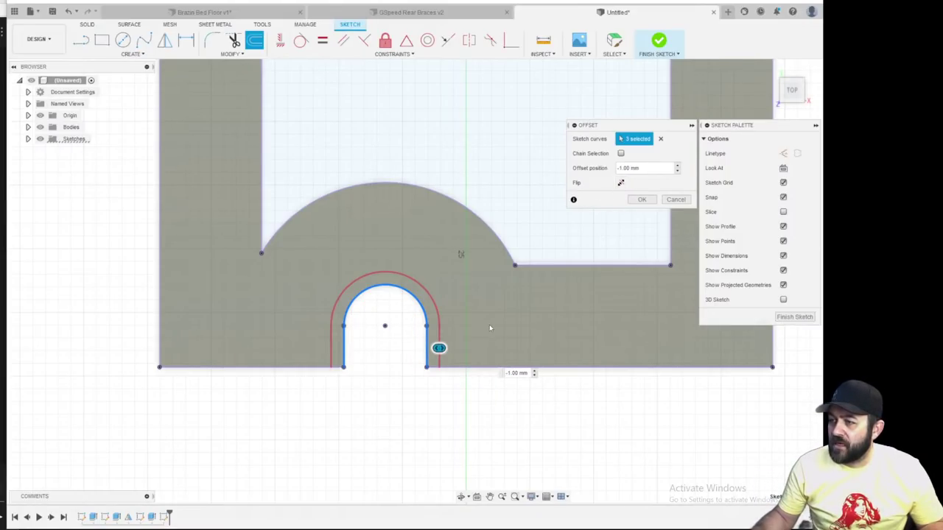
pyautogui.moveTo(438, 347); pyautogui.dragTo(481, 348)
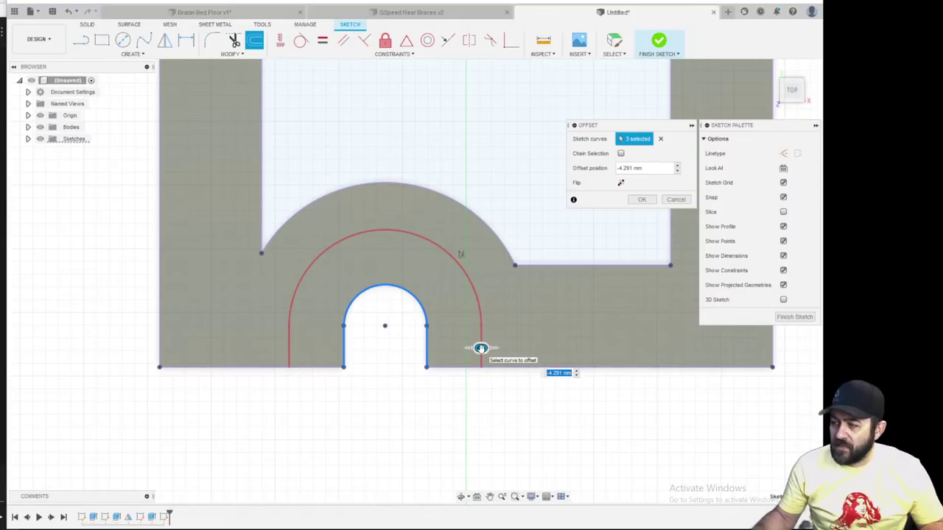
pyautogui.write('-4')
pyautogui.press('Return')
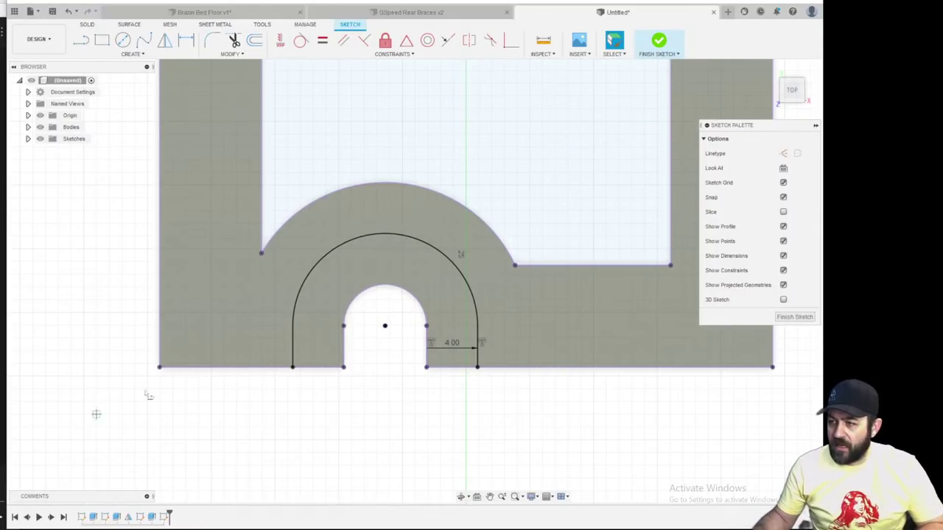
# Close the U-shaped offset profile with two lines joining its open ends to the slot's corners on the block edge
pyautogui.press('l')
pyautogui.click(294, 367)
pyautogui.doubleClick(343, 367)
pyautogui.click(428, 367)
pyautogui.doubleClick(478, 367)
pyautogui.scroll(-2, 402, 398)
pyautogui.moveTo(402, 392)
pyautogui.keyDown('shift'); pyautogui.mouseDown(button='middle')
pyautogui.moveTo(497, 385)
pyautogui.moveTo(474, 333)
pyautogui.moveTo(433, 336)
pyautogui.mouseUp(button='middle'); pyautogui.keyUp('shift')
pyautogui.scroll(3, 472, 345)
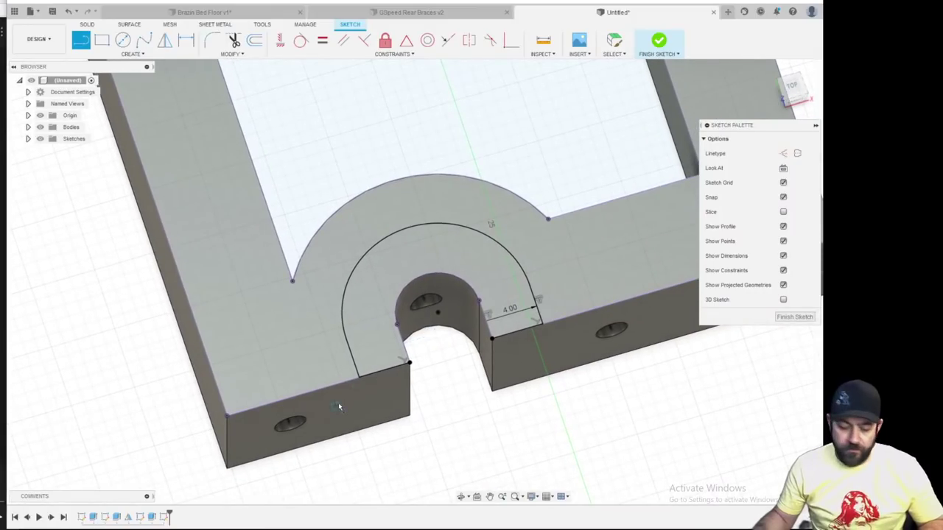
# Extrude the U-shaped profile around the slot 4 mm upward and join it to the block
pyautogui.press('e')
pyautogui.click(372, 311)
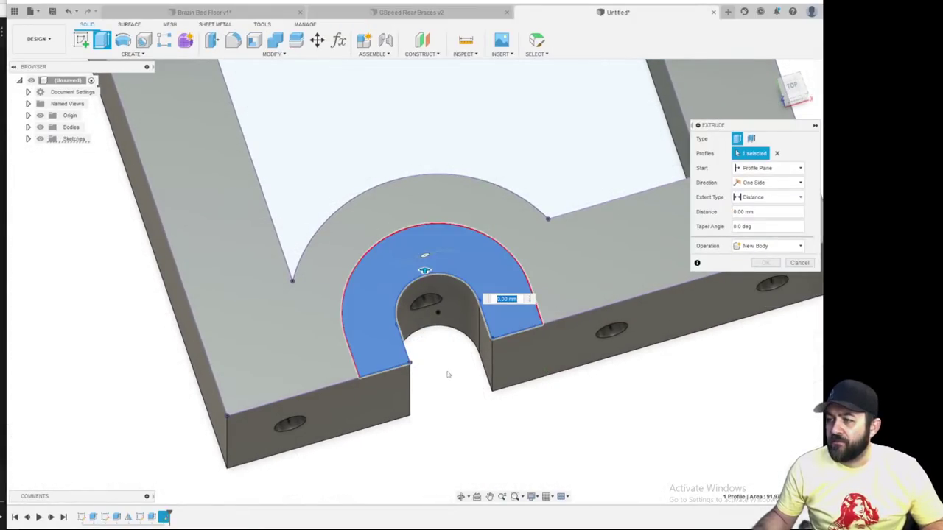
pyautogui.moveTo(430, 295); pyautogui.dragTo(429, 253)
pyautogui.scroll(-3, 429, 253)
pyautogui.keyDown('shift'); pyautogui.moveTo(421, 370); pyautogui.dragTo(428, 258, button='middle'); pyautogui.keyUp('shift')
pyautogui.moveTo(423, 242); pyautogui.dragTo(423, 234)
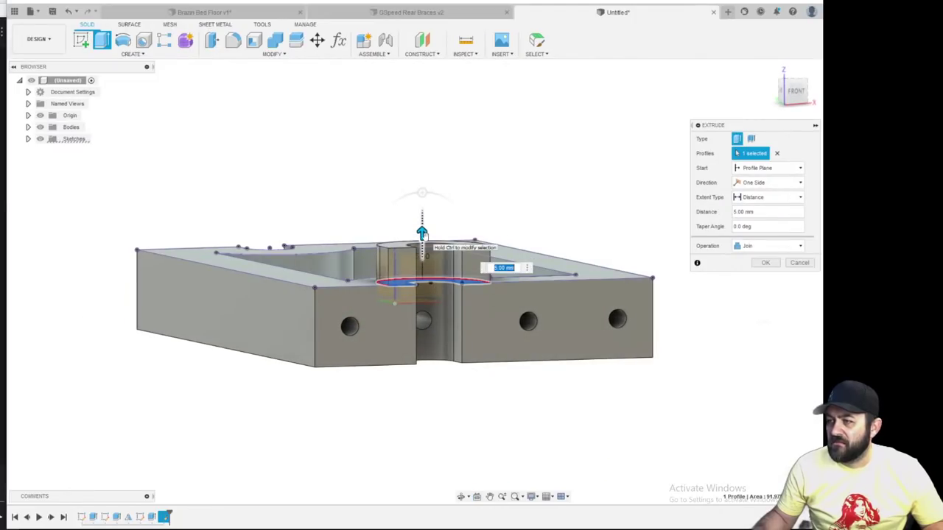
pyautogui.keyDown('shift'); pyautogui.moveTo(453, 297); pyautogui.dragTo(376, 321, button='middle'); pyautogui.keyUp('shift')
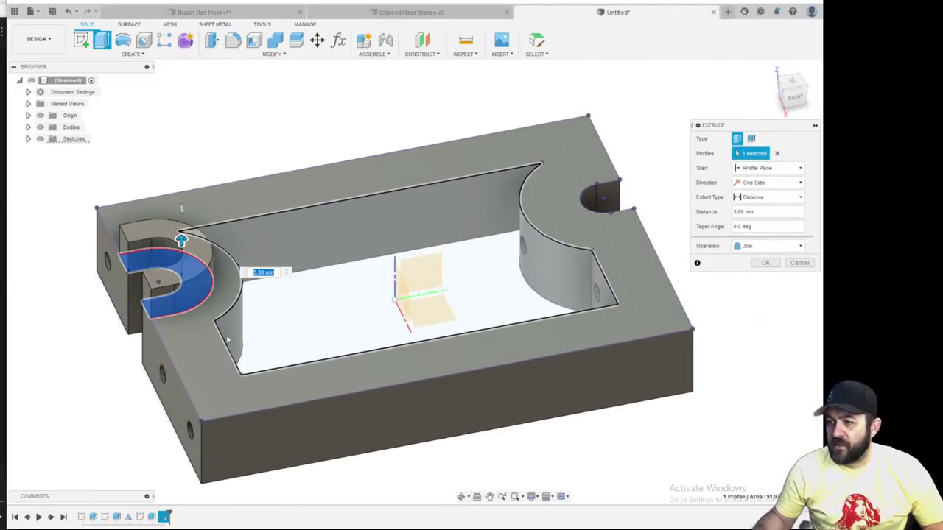
pyautogui.moveTo(227, 340); pyautogui.dragTo(302, 313, button='middle')
pyautogui.scroll(2, 273, 266)
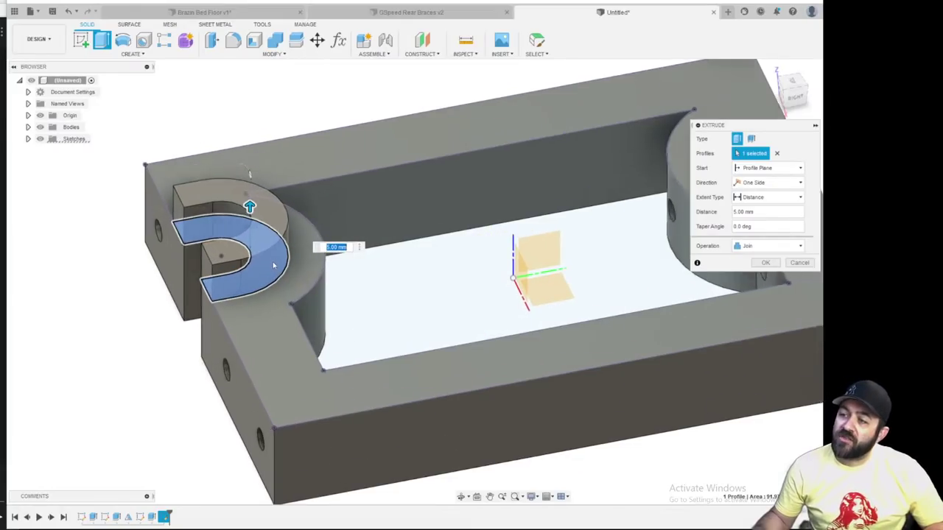
pyautogui.scroll(2, 273, 263)
pyautogui.write('4')
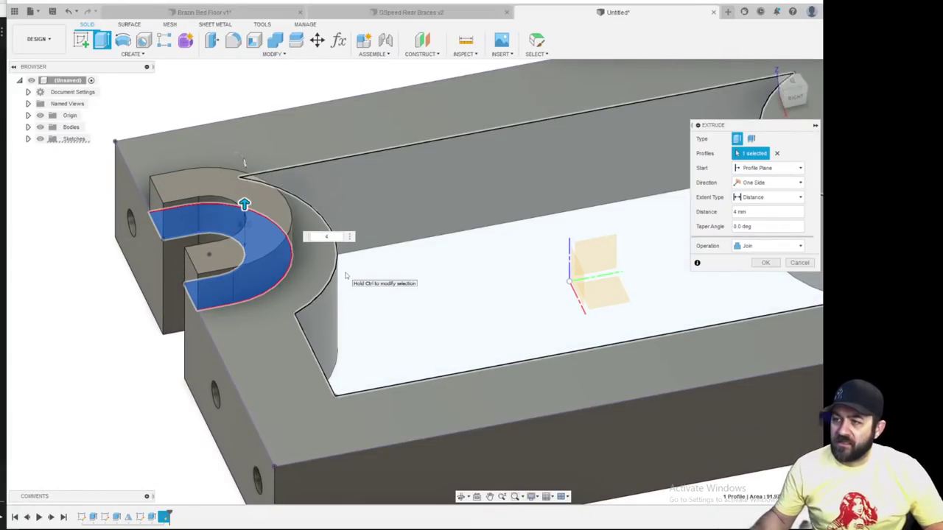
pyautogui.keyDown('shift'); pyautogui.moveTo(216, 293); pyautogui.dragTo(208, 338, button='middle'); pyautogui.keyUp('shift')
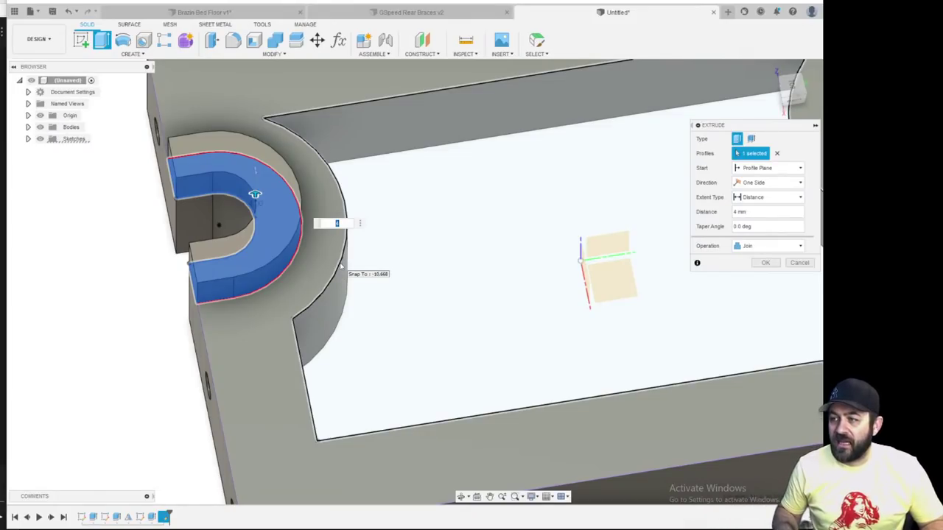
pyautogui.scroll(-3, 484, 320)
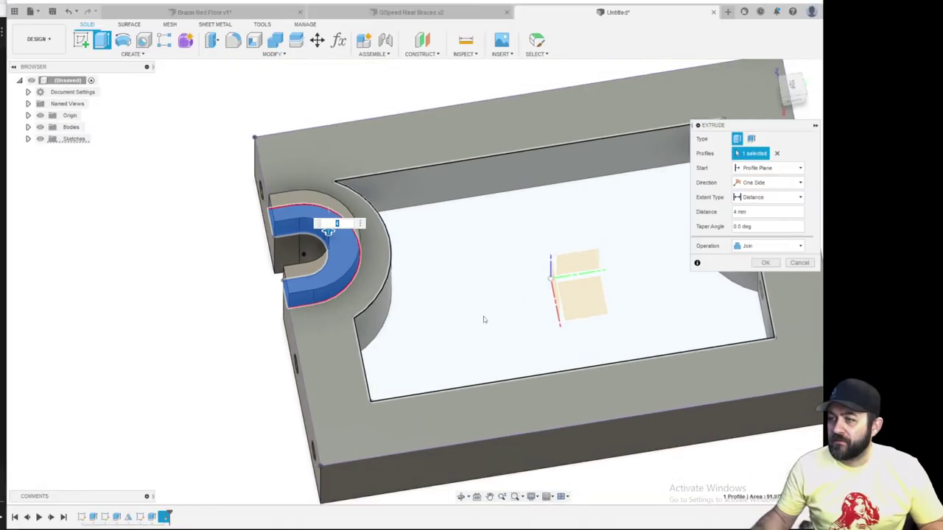
pyautogui.keyDown('shift'); pyautogui.moveTo(443, 314); pyautogui.dragTo(301, 305, button='middle'); pyautogui.keyUp('shift')
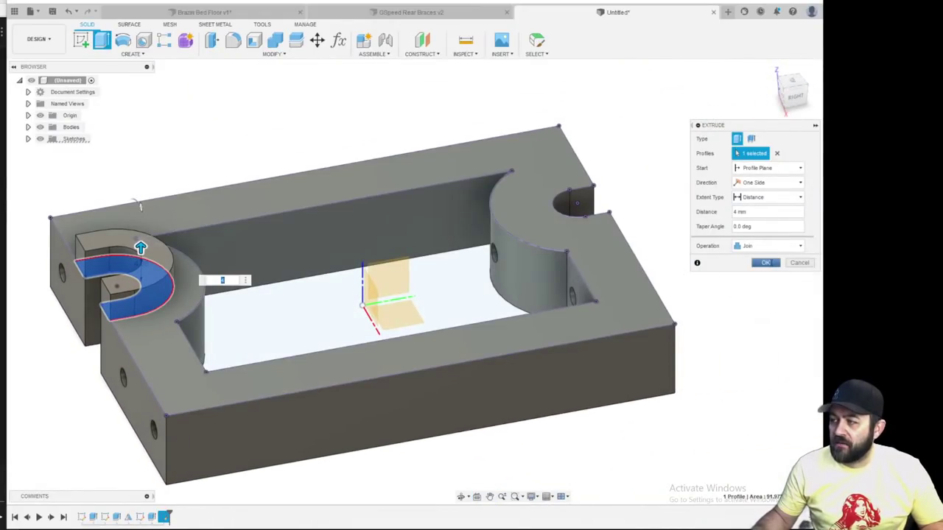
pyautogui.press('Return')
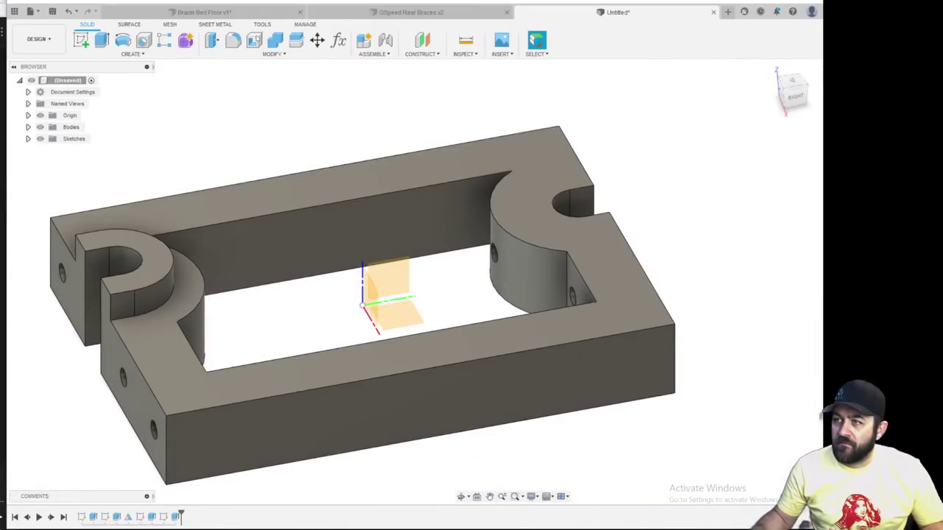
# Apply a 4 mm equal-distance chamfer to the outer edges where the raised collar meets the block's top face
pyautogui.click(272, 54)
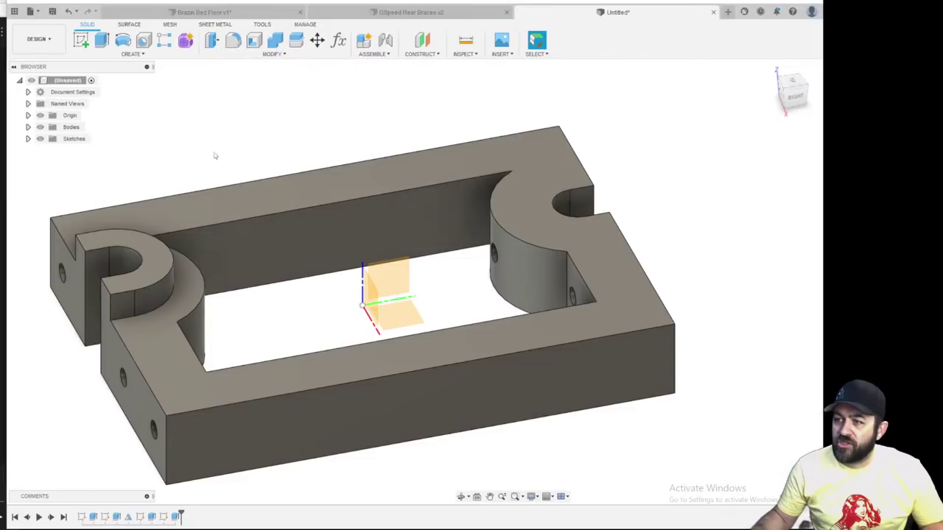
pyautogui.click(169, 300)
pyautogui.write('4')
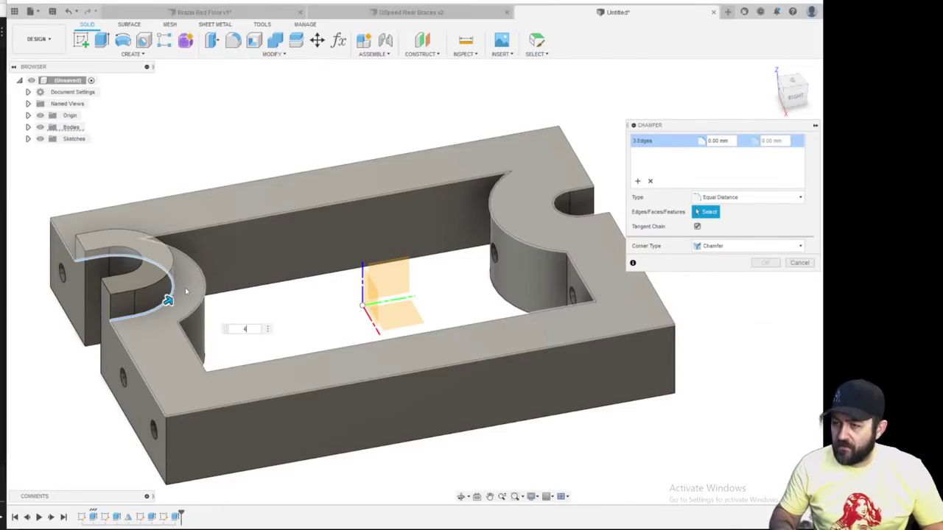
pyautogui.scroll(5, 237, 340)
pyautogui.keyDown('shift'); pyautogui.moveTo(175, 339); pyautogui.dragTo(352, 275, button='middle'); pyautogui.keyUp('shift')
pyautogui.scroll(-3, 309, 267)
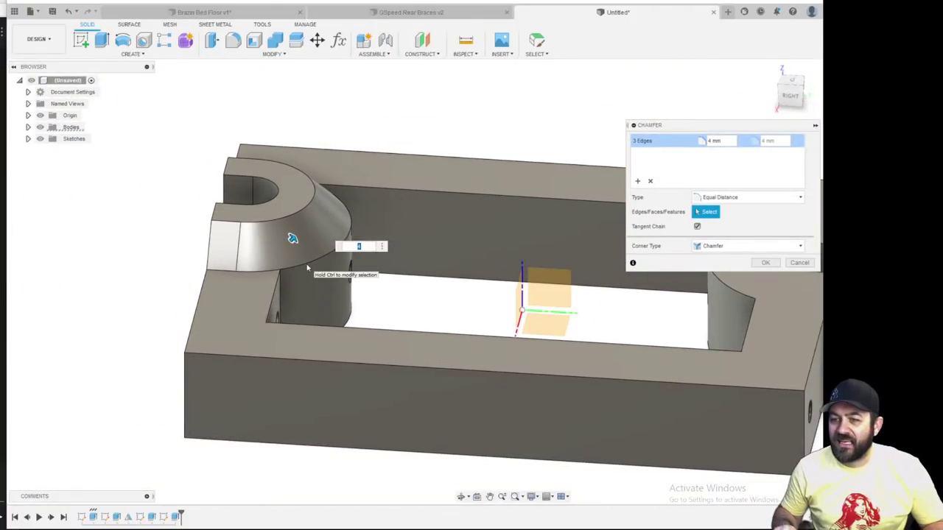
pyautogui.press('Return')
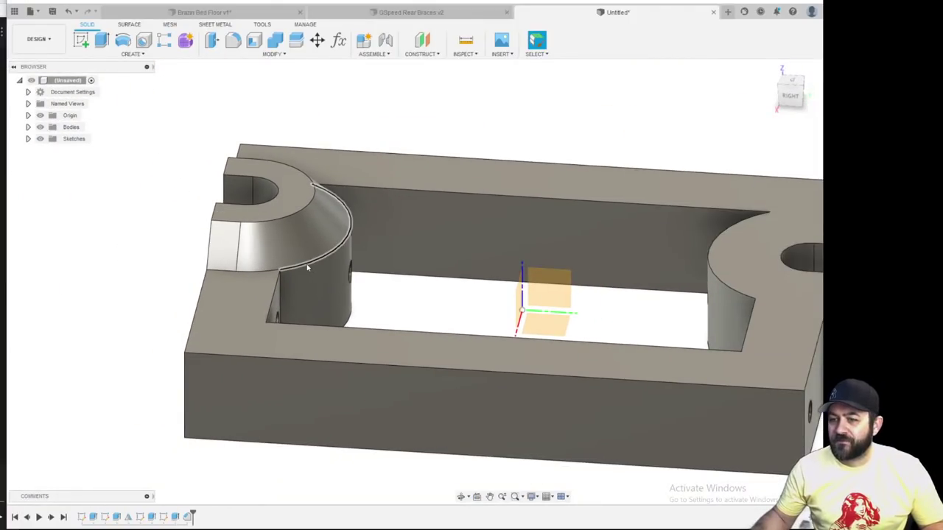
# Mirror the collar extrusion and its chamfer to the opposite slot across the origin plane midway along the block
pyautogui.scroll(-3, 227, 248)
pyautogui.moveTo(231, 243); pyautogui.dragTo(361, 292, button='middle')
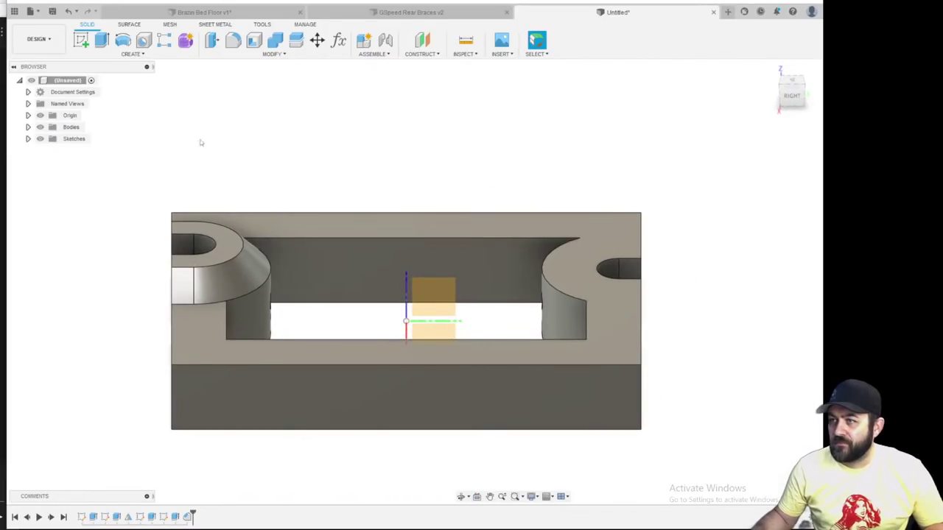
pyautogui.click(132, 54)
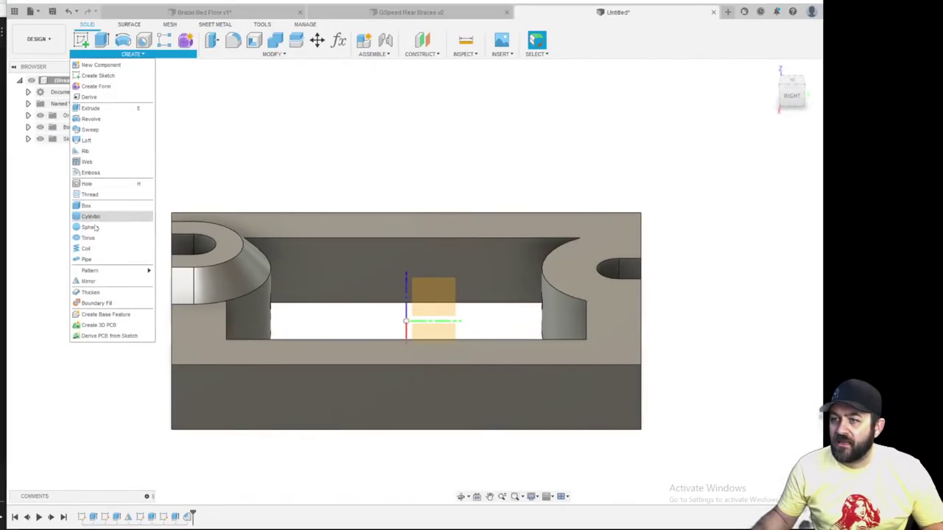
pyautogui.click(89, 281)
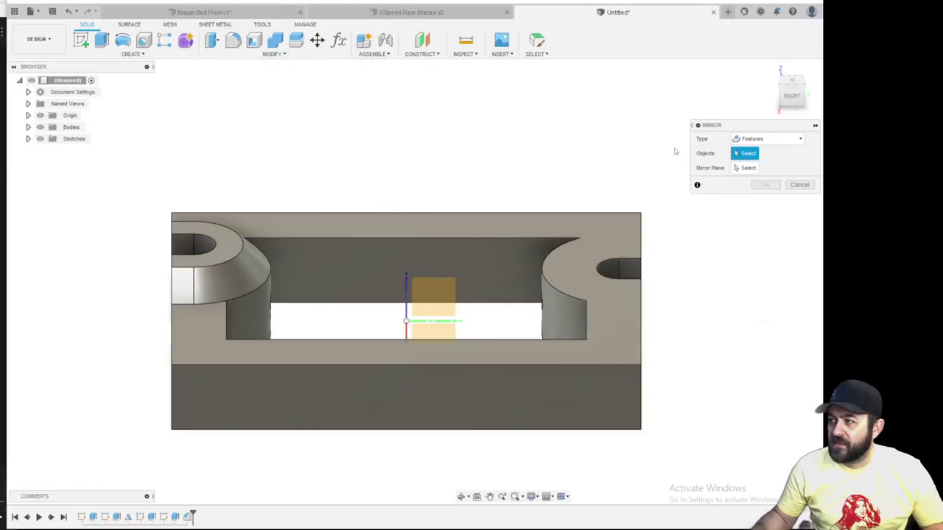
pyautogui.click(177, 518)
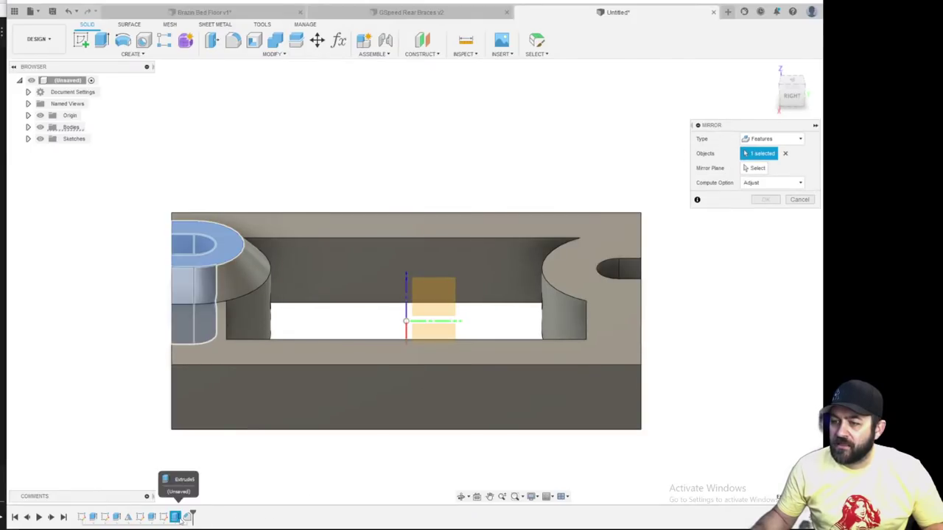
pyautogui.click(187, 518)
pyautogui.click(754, 168)
pyautogui.keyDown('shift'); pyautogui.moveTo(497, 311); pyautogui.dragTo(516, 310, button='middle'); pyautogui.keyUp('shift')
pyautogui.click(470, 302)
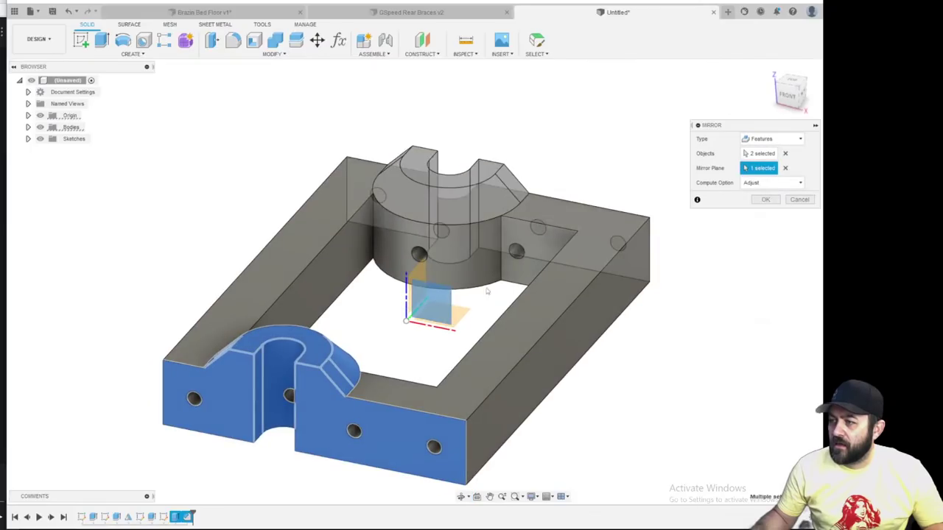
pyautogui.click(760, 201)
pyautogui.keyDown('shift'); pyautogui.moveTo(536, 298); pyautogui.dragTo(455, 304, button='middle'); pyautogui.keyUp('shift')
pyautogui.scroll(3, 339, 266)
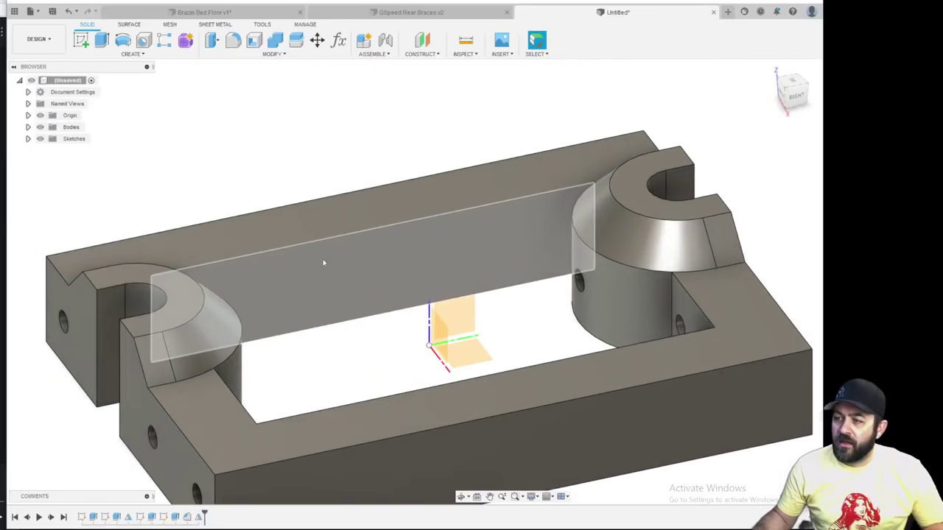
# Start a new sketch on the block's long outer side face
pyautogui.scroll(-2, 327, 260)
pyautogui.click(83, 41)
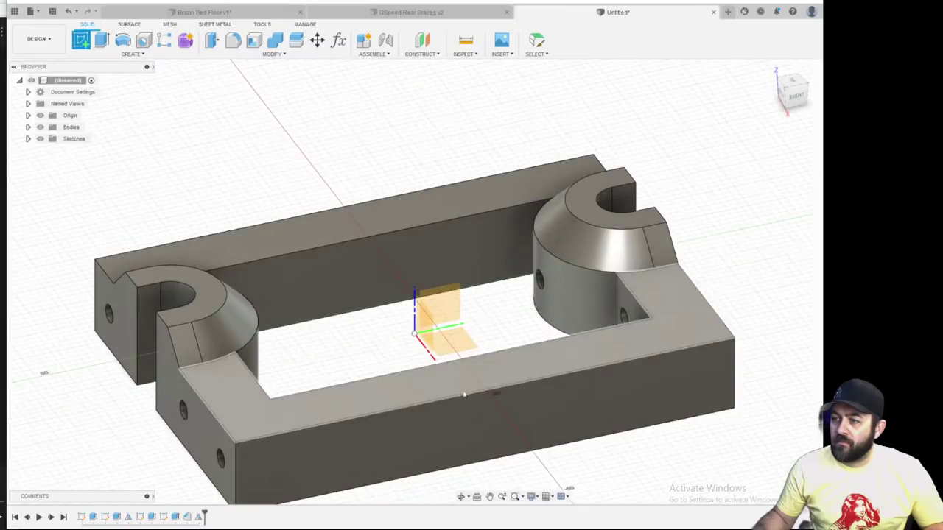
pyautogui.click(442, 305)
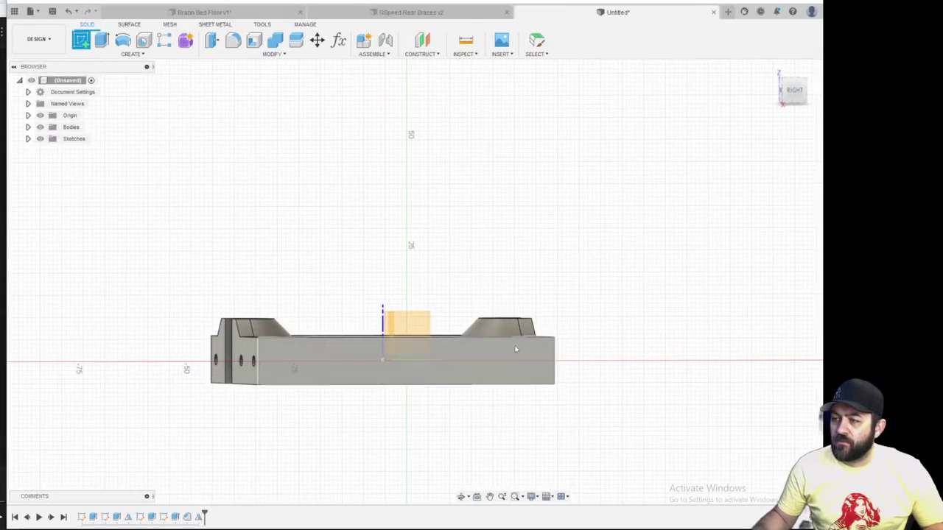
pyautogui.hotkey('ctrl', 'z')
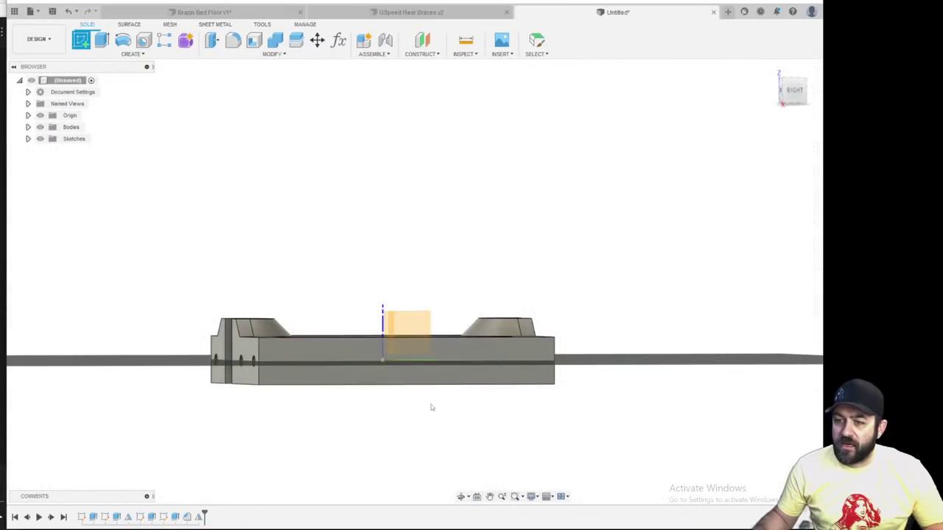
pyautogui.click(396, 379)
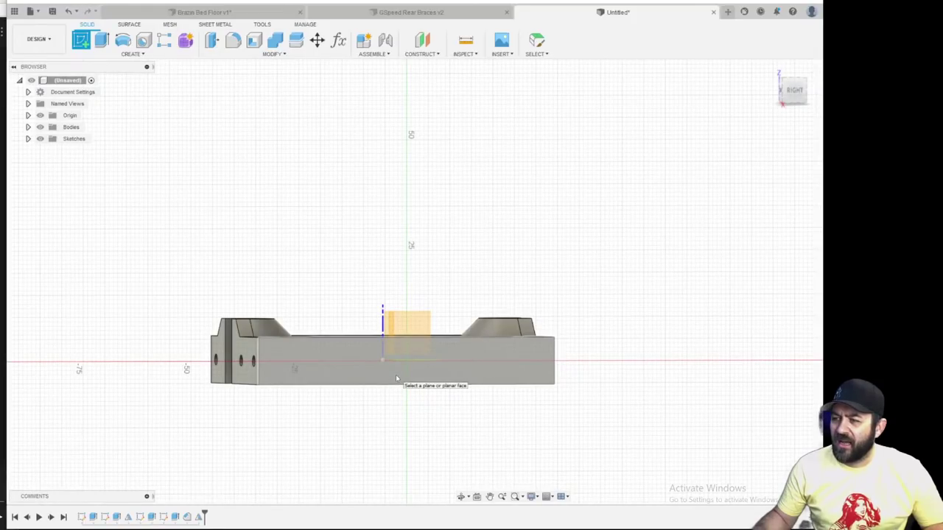
pyautogui.click(400, 376)
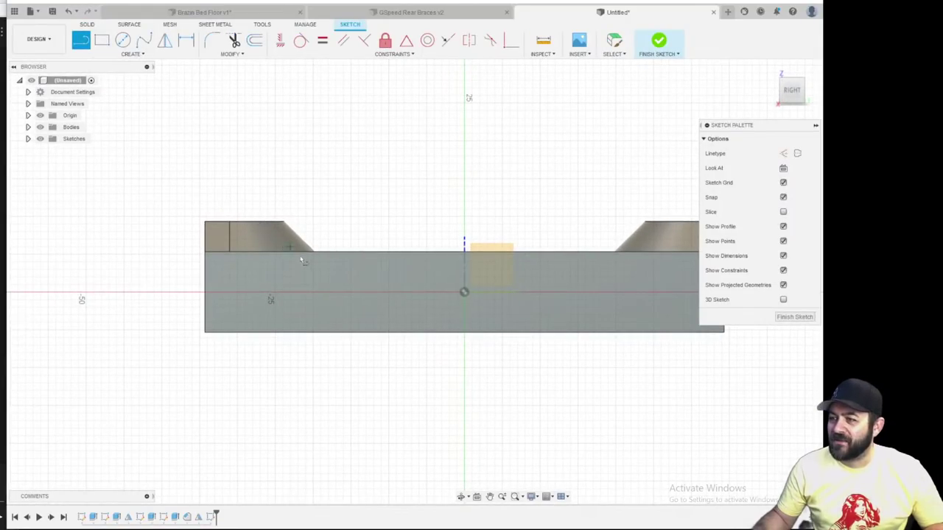
# Project the curved base edges of both chamfered collars onto the side-face sketch
pyautogui.scroll(3, 320, 260)
pyautogui.keyDown('shift'); pyautogui.moveTo(324, 257); pyautogui.dragTo(335, 267, button='middle'); pyautogui.keyUp('shift')
pyautogui.press('l')
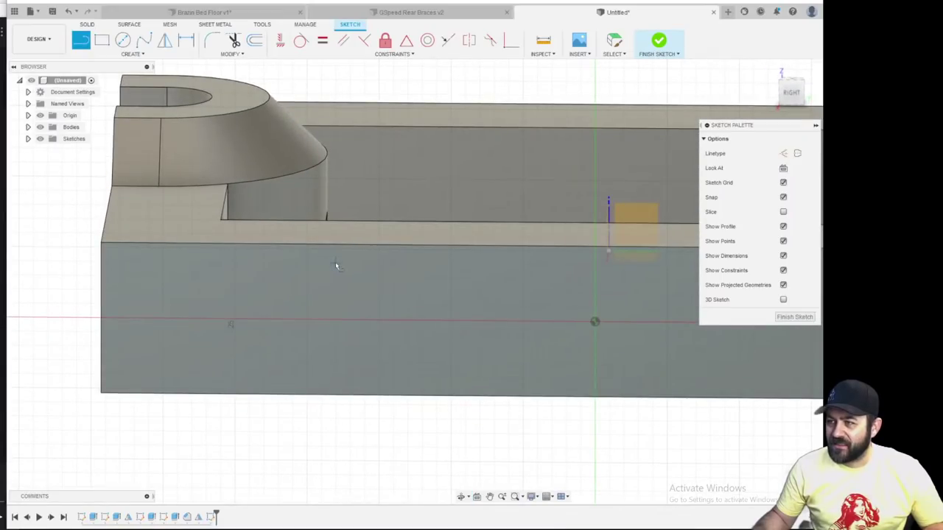
pyautogui.scroll(-2, 317, 221)
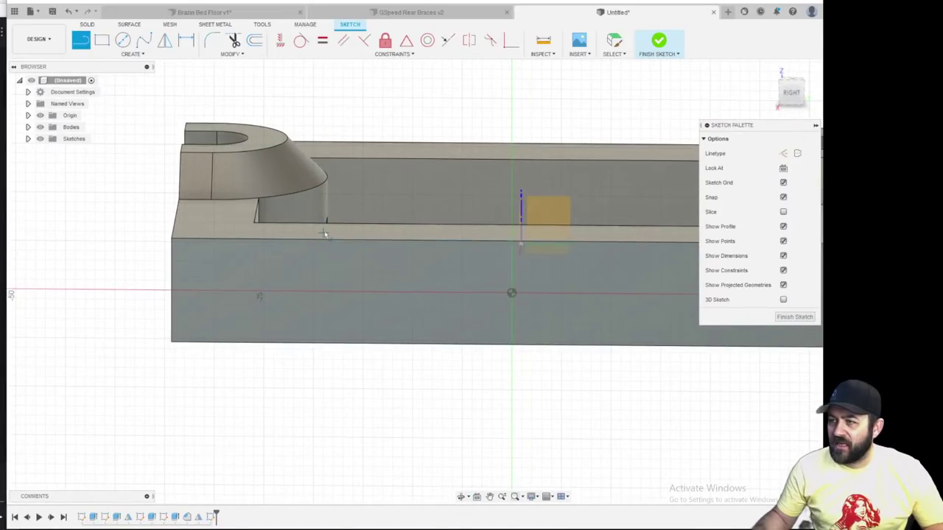
pyautogui.press('p')
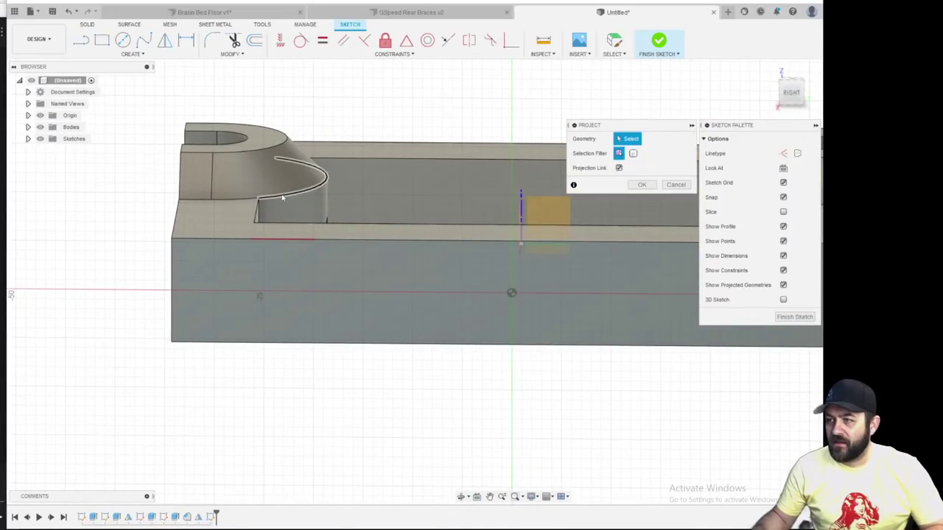
pyautogui.scroll(-4, 140, 311)
pyautogui.moveTo(324, 258); pyautogui.dragTo(207, 240, button='middle')
pyautogui.press('Return')
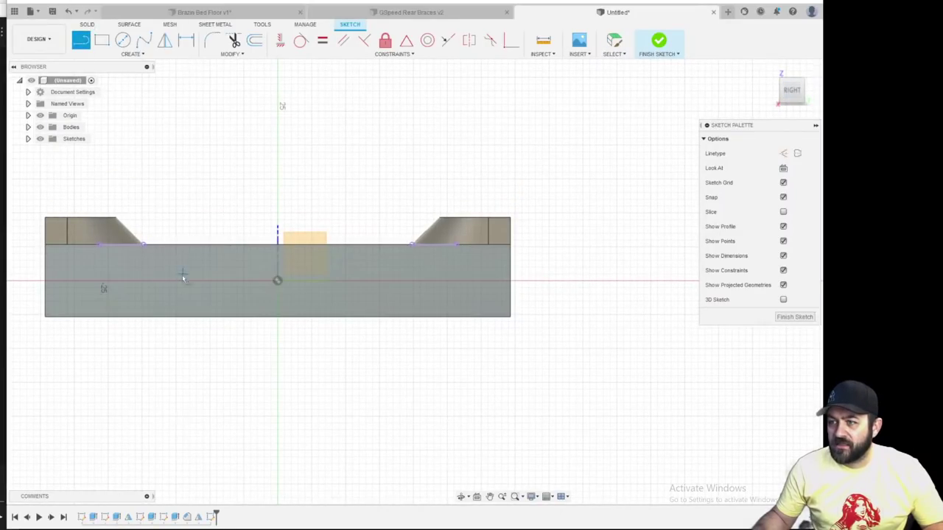
# Draw a line sloping down from one collar's inner foot, continued by a horizontal line ending on the vertical centre axis
pyautogui.click(145, 246)
pyautogui.scroll(3, 147, 250)
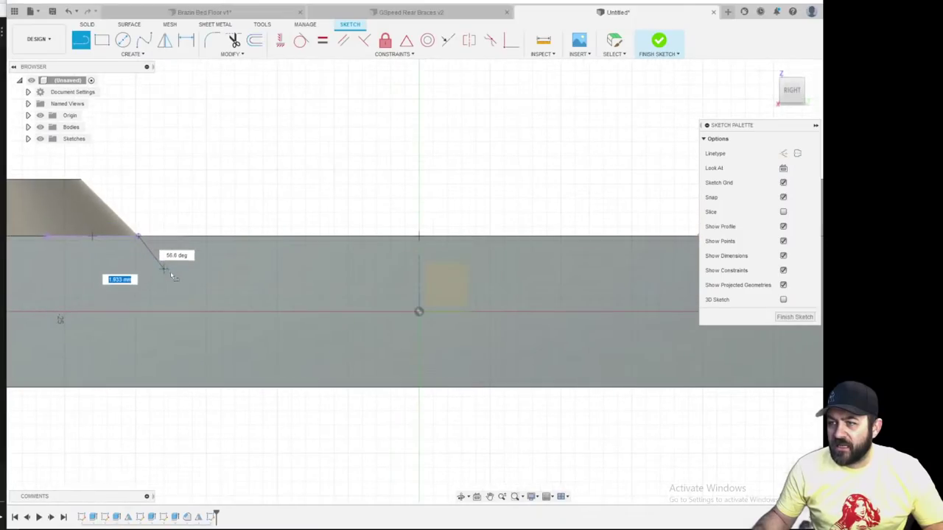
pyautogui.click(204, 288)
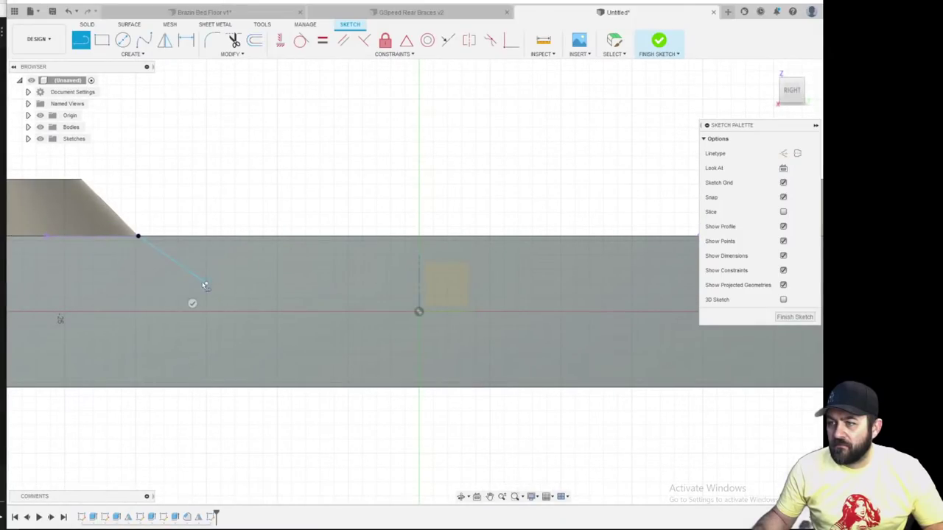
pyautogui.scroll(-3, 203, 286)
pyautogui.click(474, 283)
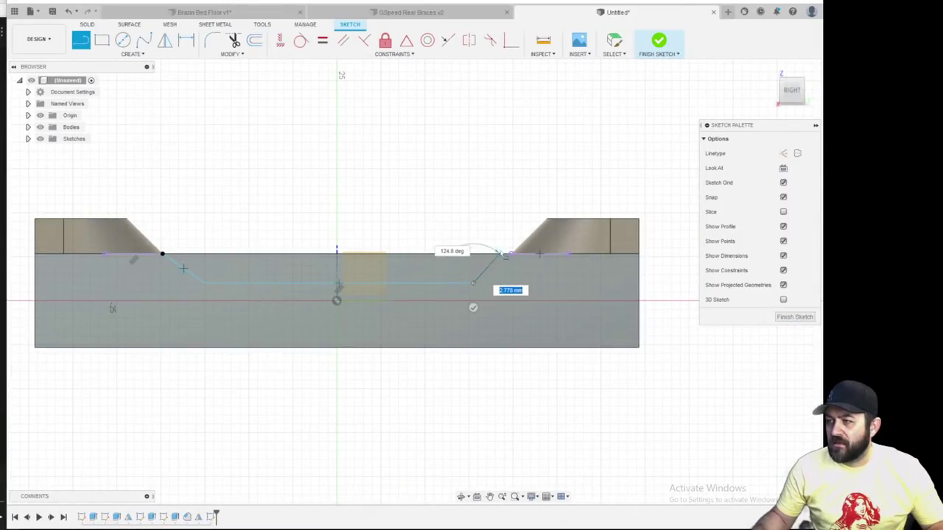
pyautogui.press('Escape')
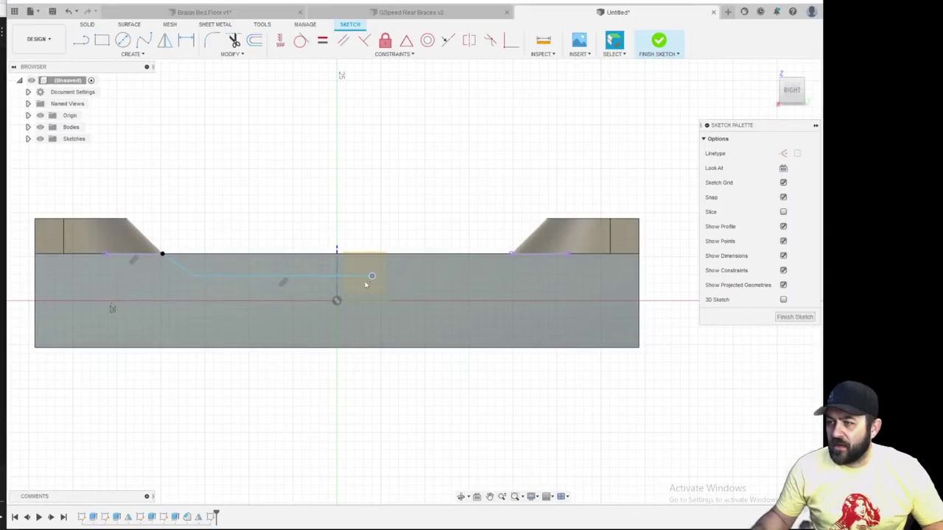
pyautogui.moveTo(367, 284); pyautogui.dragTo(337, 294)
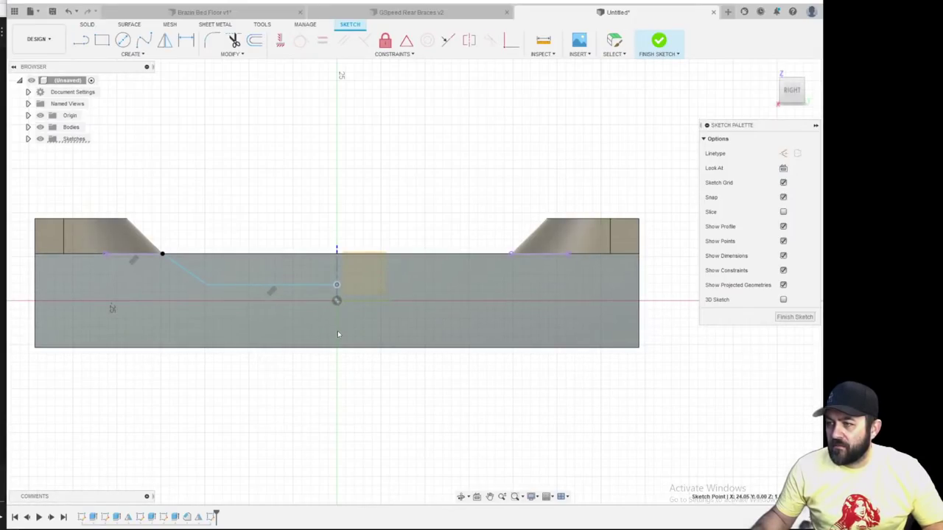
# Close the half profile with a vertical line up to the block's top edge and a line along that edge to the collar's foot
pyautogui.press('l')
pyautogui.click(338, 283)
pyautogui.click(337, 254)
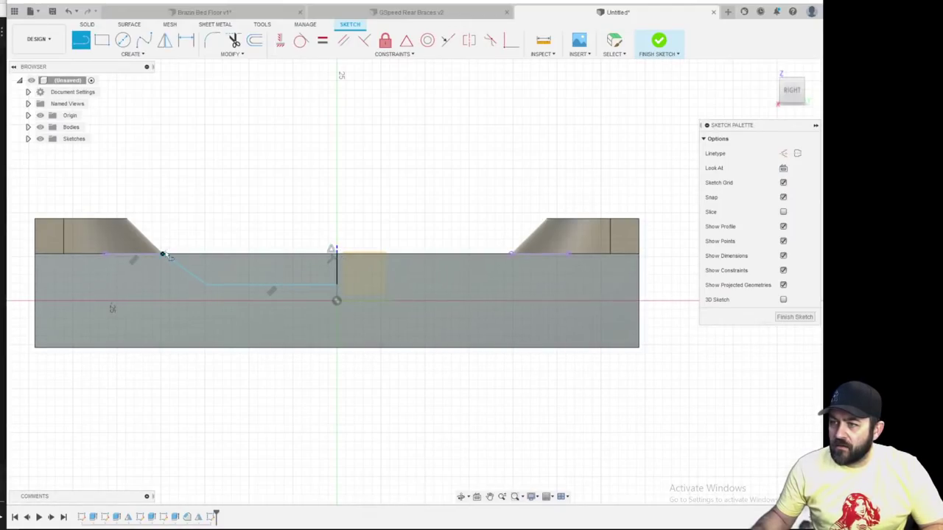
pyautogui.click(337, 254)
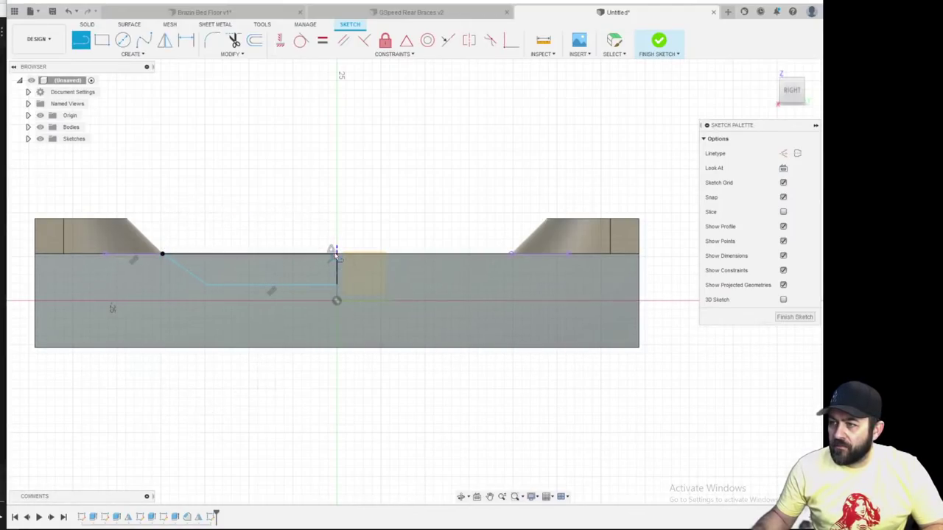
pyautogui.scroll(2, 201, 298)
# Dimension the half profile's depth to 4 mm and the angle between its sloped line and the top edge to 35 degrees
pyautogui.press('d')
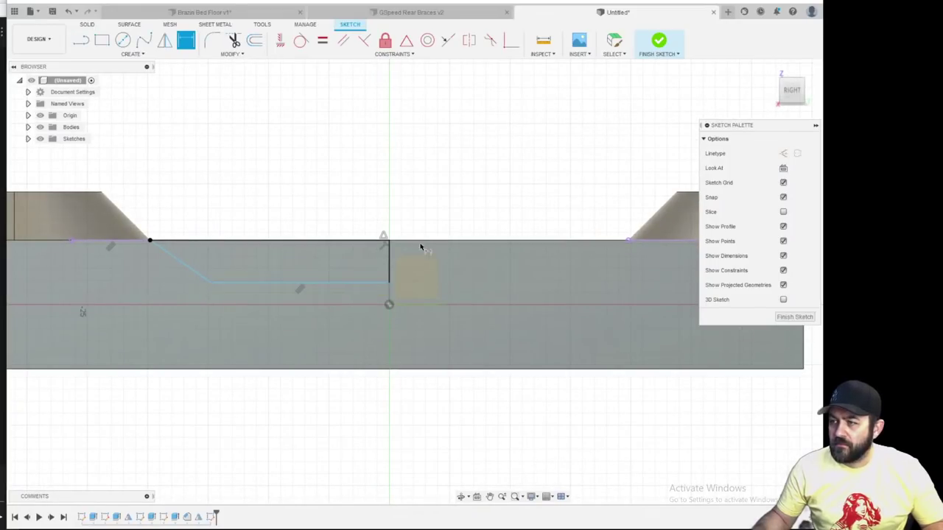
pyautogui.click(415, 194)
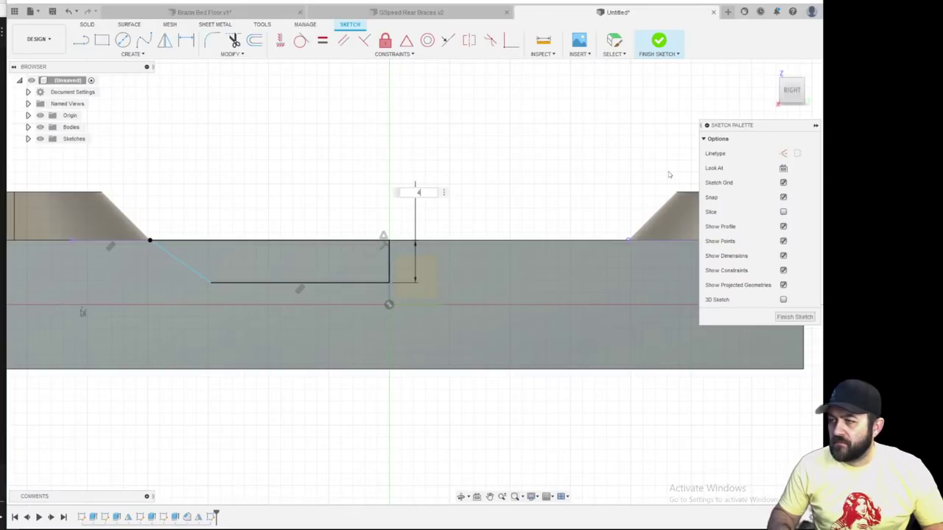
pyautogui.press('Return')
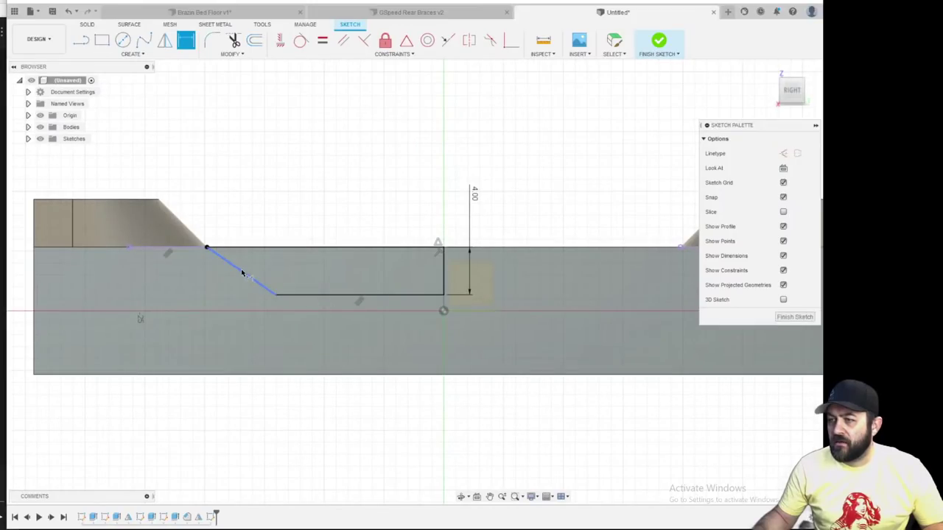
pyautogui.click(249, 248)
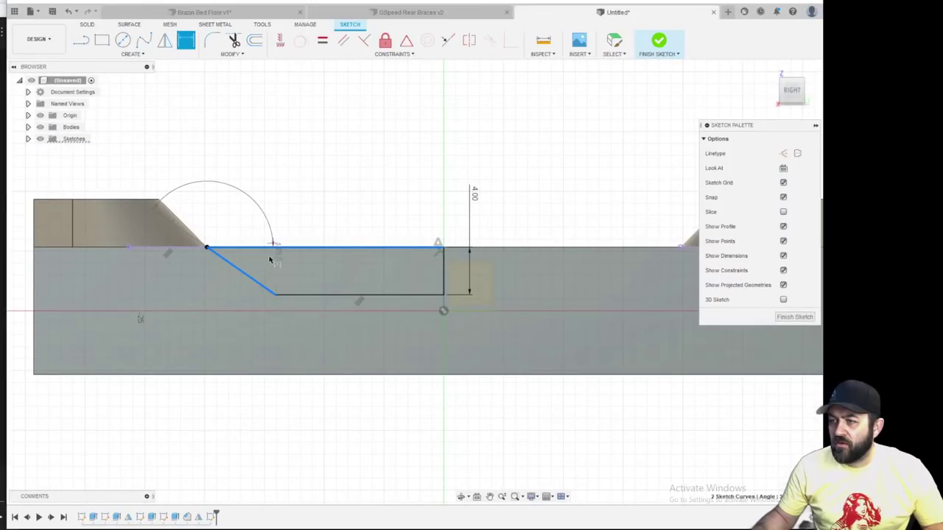
pyautogui.scroll(2, 269, 270)
pyautogui.click(270, 263)
pyautogui.write('35')
pyautogui.press('Return')
pyautogui.scroll(-2, 153, 177)
pyautogui.press('e')
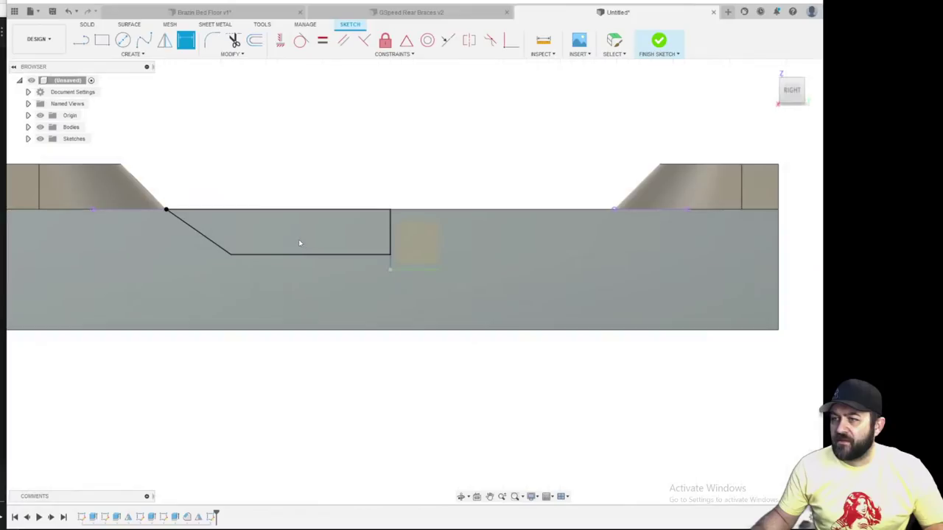
pyautogui.press('Escape')
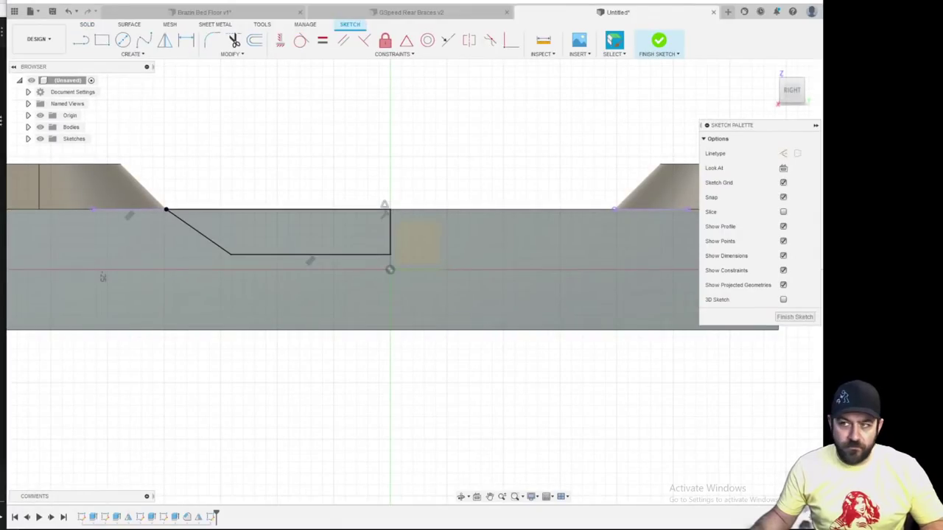
# Mirror the profile's top, sloped and bottom lines about its vertical centre line
pyautogui.click(288, 254)
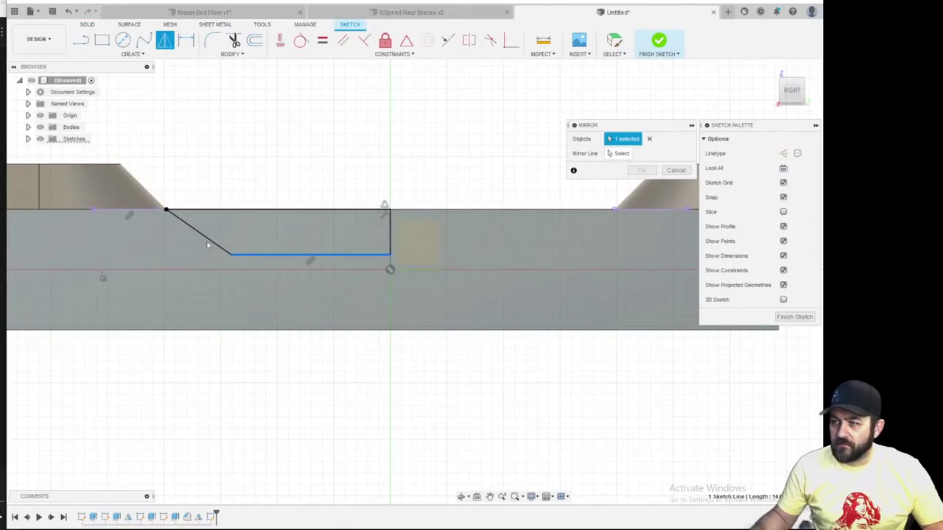
pyautogui.click(210, 210)
pyautogui.click(607, 156)
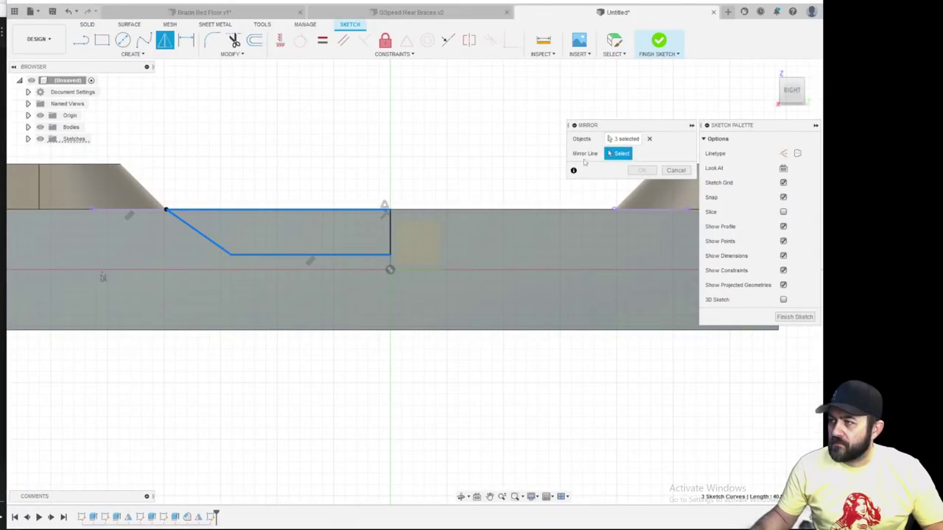
pyautogui.click(390, 232)
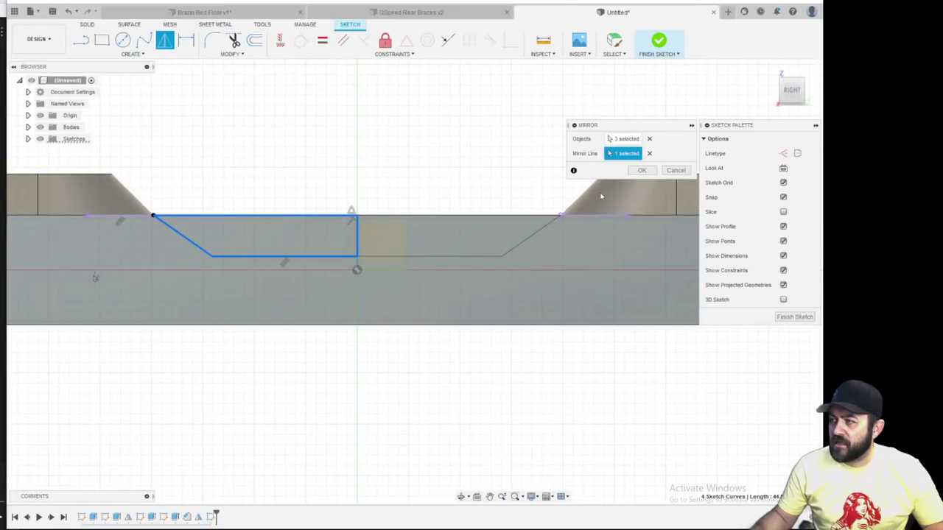
pyautogui.click(640, 171)
# Extrude both halves of the recess profile as a cut about 48.1 mm across the block, through both long sides
pyautogui.press('e')
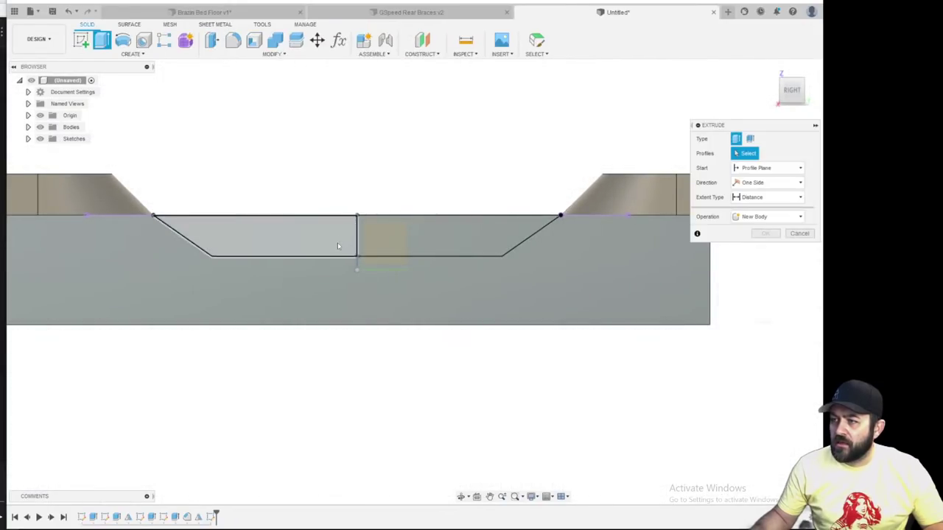
pyautogui.click(338, 243)
pyautogui.click(391, 248)
pyautogui.keyDown('shift'); pyautogui.moveTo(346, 237); pyautogui.dragTo(628, 253, button='middle'); pyautogui.keyUp('shift')
pyautogui.keyDown('shift'); pyautogui.moveTo(110, 274); pyautogui.dragTo(266, 280, button='middle'); pyautogui.keyUp('shift')
pyautogui.moveTo(229, 155); pyautogui.dragTo(282, 322)
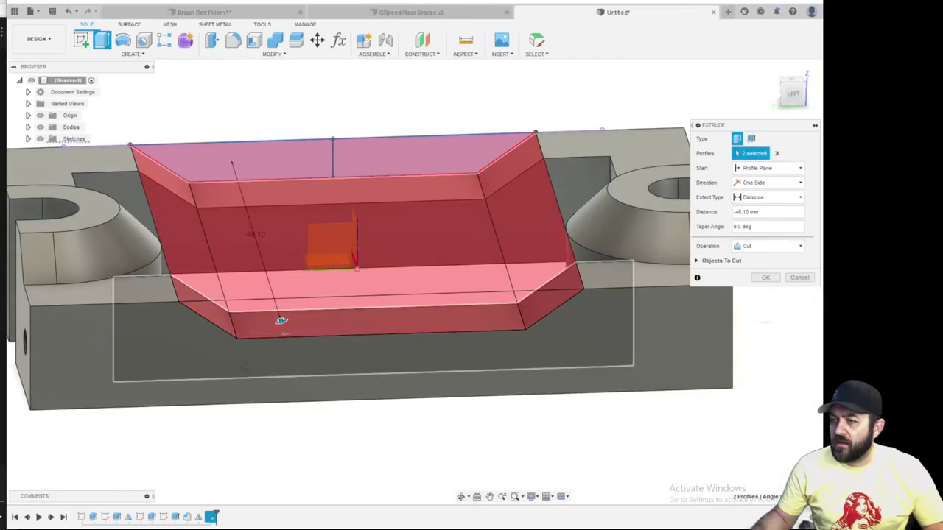
pyautogui.keyDown('shift'); pyautogui.moveTo(263, 371); pyautogui.dragTo(320, 372, button='middle'); pyautogui.keyUp('shift')
pyautogui.press('Return')
# Pick the three vertical inner edges at one end of the central opening, at its corners and beside the collar, for a fillet
pyautogui.scroll(-3, 309, 324)
pyautogui.keyDown('shift'); pyautogui.moveTo(254, 315); pyautogui.dragTo(232, 181, button='middle'); pyautogui.keyUp('shift')
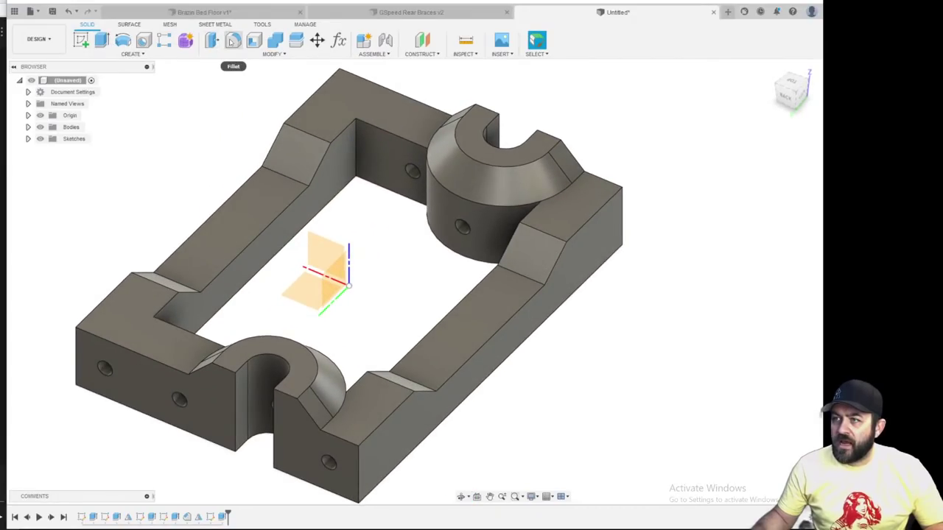
pyautogui.click(233, 40)
pyautogui.scroll(3, 369, 339)
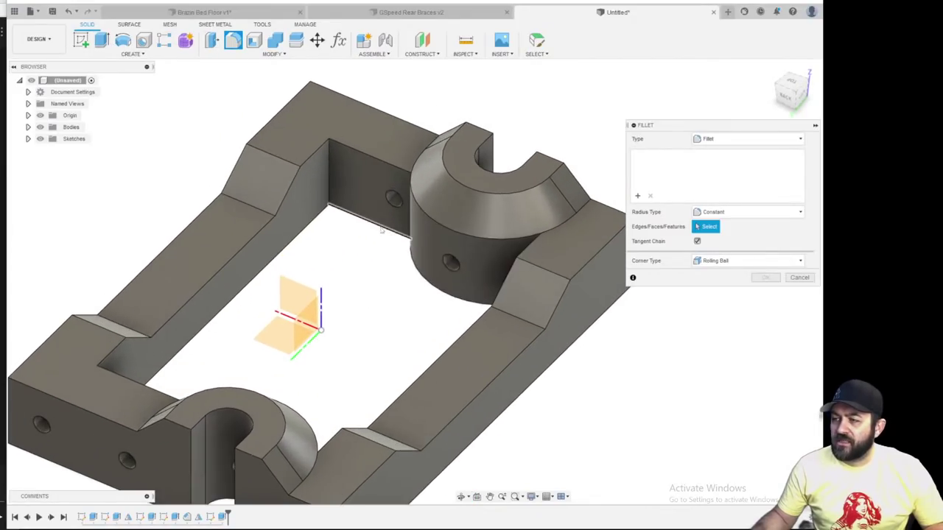
pyautogui.click(329, 173)
pyautogui.keyDown('shift'); pyautogui.moveTo(340, 201); pyautogui.dragTo(361, 197, button='middle'); pyautogui.keyUp('shift')
pyautogui.click(362, 196)
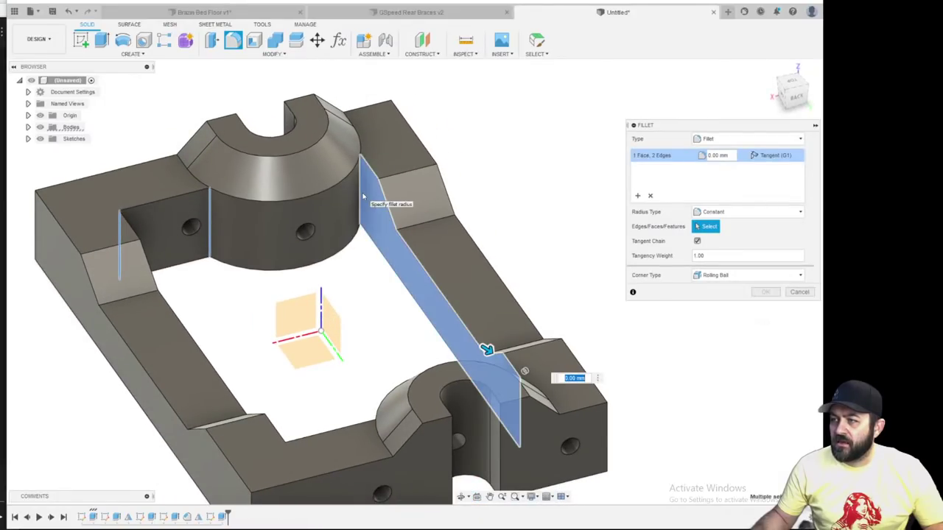
pyautogui.click(361, 197)
pyautogui.click(361, 197)
# Add the three matching vertical edges at the opening's opposite end and fillet all six with a 4 mm radius
pyautogui.keyDown('shift'); pyautogui.moveTo(324, 216); pyautogui.dragTo(442, 209, button='middle'); pyautogui.keyUp('shift')
pyautogui.click(329, 213)
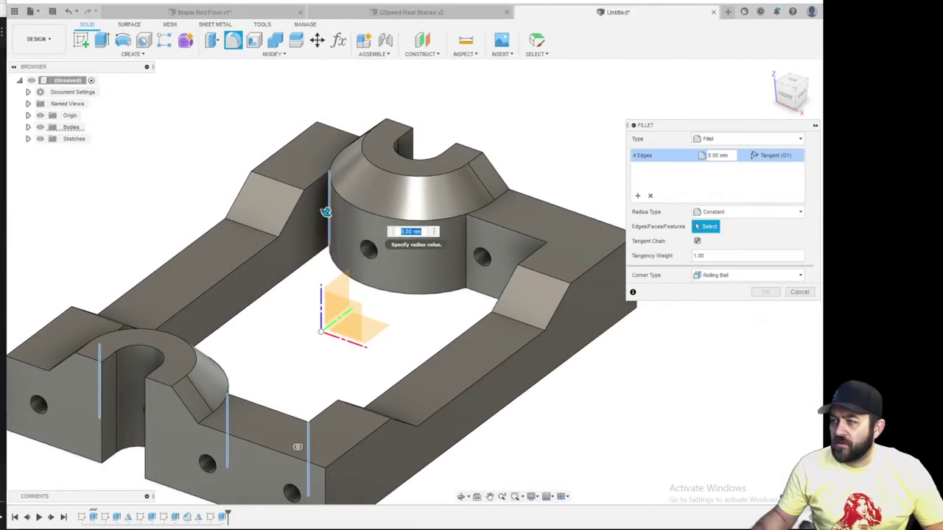
pyautogui.click(465, 238)
pyautogui.keyDown('shift'); pyautogui.moveTo(444, 235); pyautogui.dragTo(479, 237, button='middle'); pyautogui.keyUp('shift')
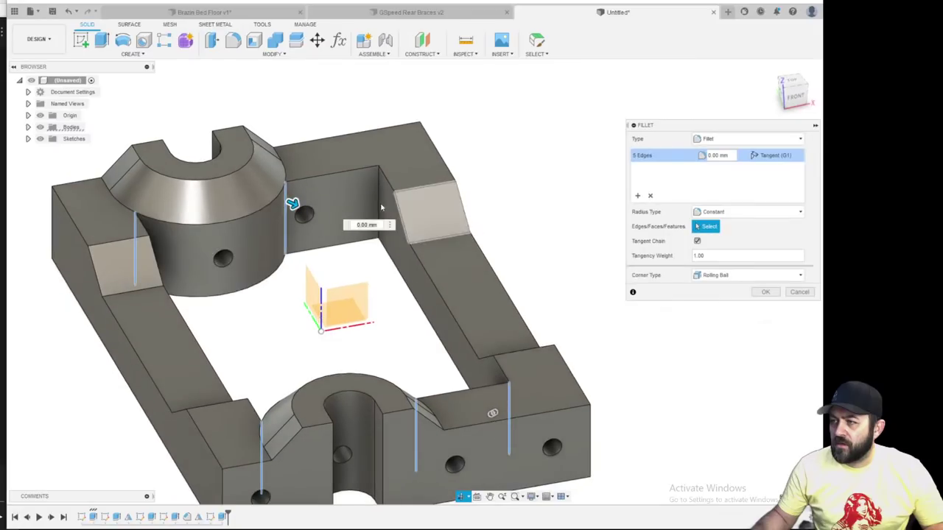
pyautogui.click(380, 197)
pyautogui.keyDown('shift'); pyautogui.moveTo(377, 201); pyautogui.dragTo(301, 248, button='middle'); pyautogui.keyUp('shift')
pyautogui.scroll(-2, 301, 247)
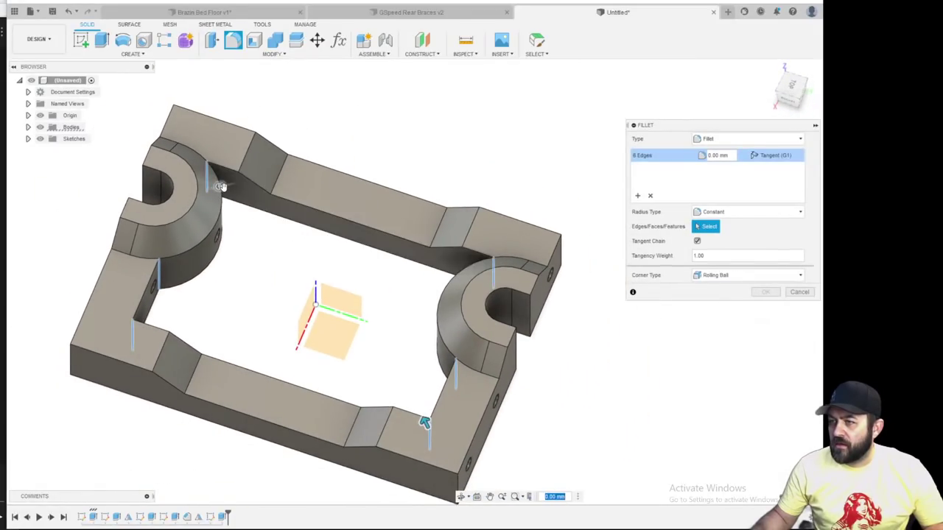
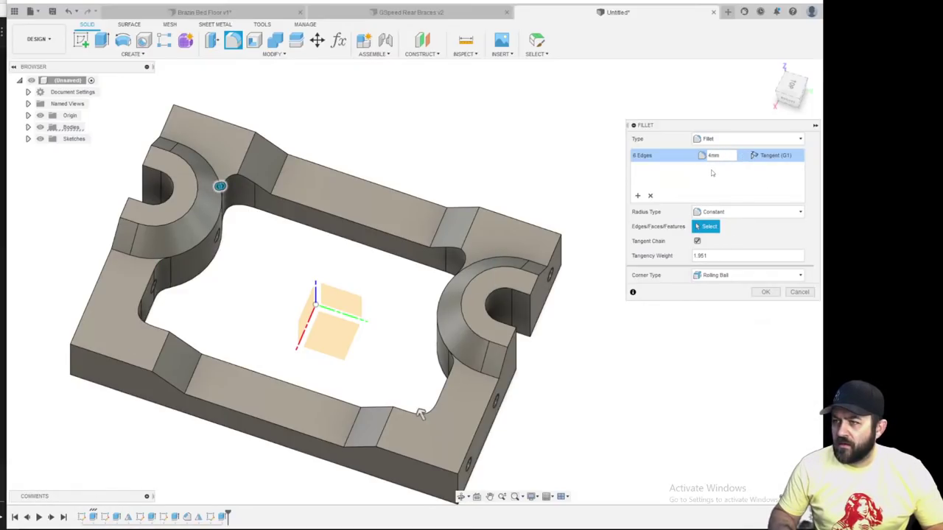
pyautogui.keyDown('shift'); pyautogui.moveTo(420, 414); pyautogui.dragTo(391, 260, button='middle'); pyautogui.keyUp('shift')
pyautogui.keyDown('shift'); pyautogui.moveTo(69, 313); pyautogui.dragTo(103, 343, button='middle'); pyautogui.keyUp('shift')
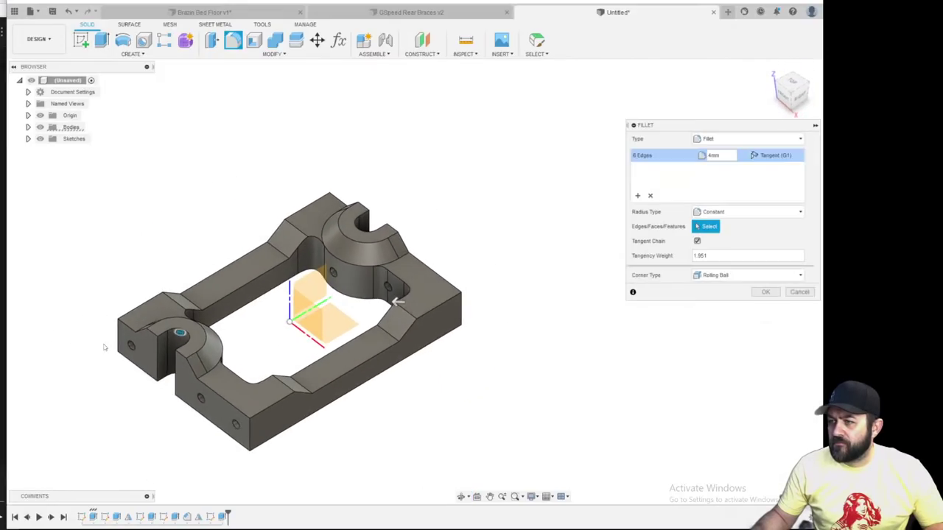
pyautogui.press('Return')
pyautogui.scroll(3, 222, 352)
pyautogui.keyDown('shift'); pyautogui.moveTo(318, 347); pyautogui.dragTo(238, 332, button='middle'); pyautogui.keyUp('shift')
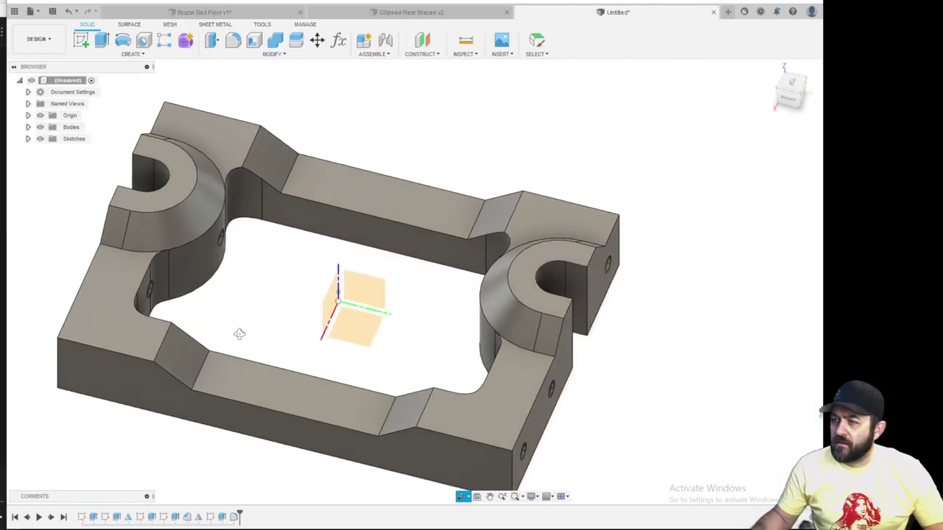
# Fillet the eight crosswise edges above and below the ramps of both long-side recesses with a 4 mm radius
pyautogui.press('f')
pyautogui.click(256, 141)
pyautogui.click(296, 168)
pyautogui.click(158, 339)
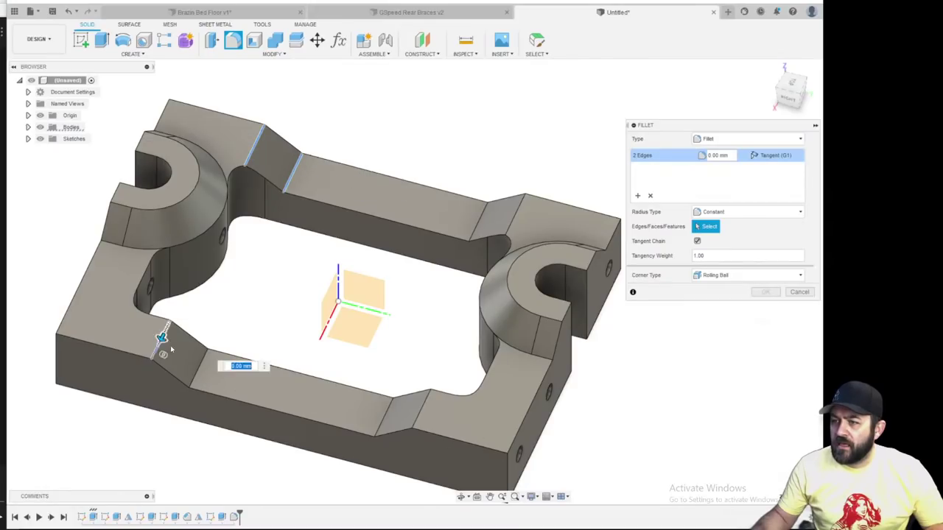
pyautogui.click(201, 369)
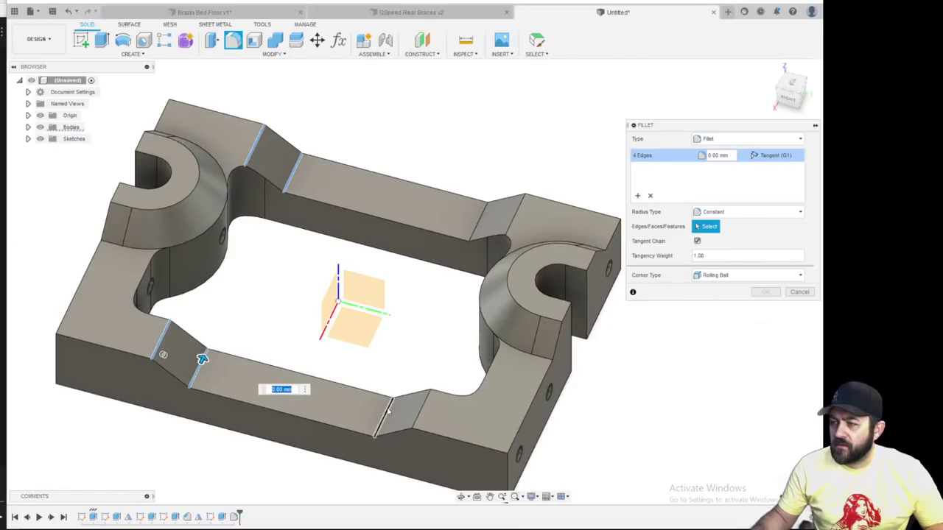
pyautogui.click(384, 402)
pyautogui.click(421, 398)
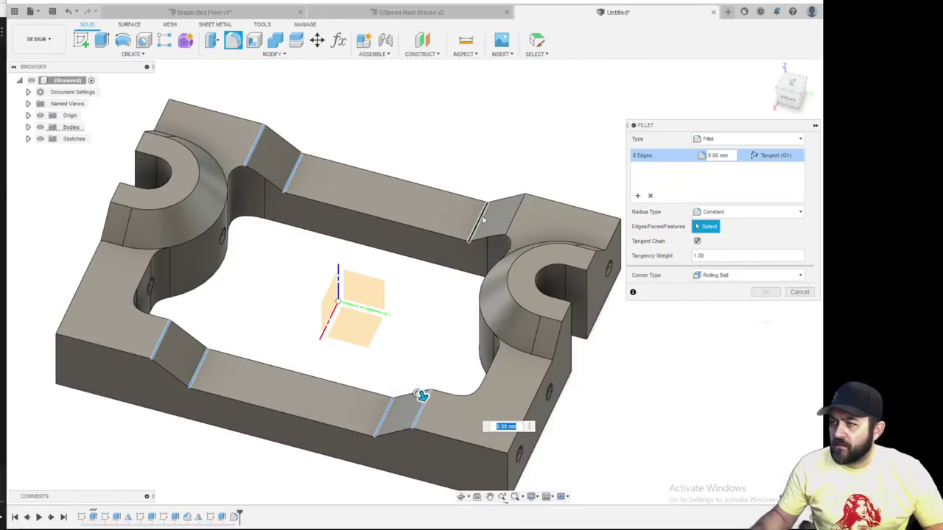
pyautogui.click(482, 221)
pyautogui.click(517, 218)
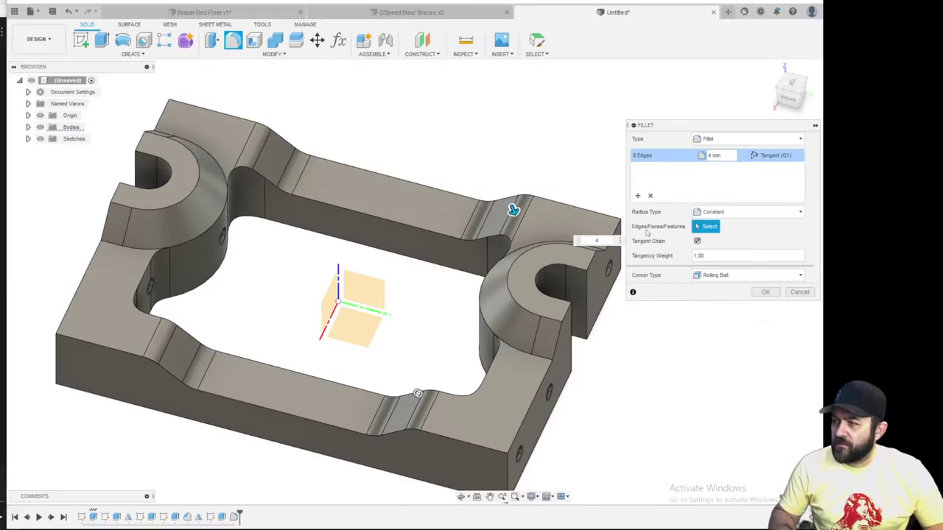
pyautogui.moveTo(198, 297); pyautogui.dragTo(315, 250, button='middle')
pyautogui.scroll(3, 280, 262)
pyautogui.keyDown('shift'); pyautogui.moveTo(588, 151); pyautogui.dragTo(331, 255, button='middle'); pyautogui.keyUp('shift')
pyautogui.press('Return')
pyautogui.scroll(-2, 346, 298)
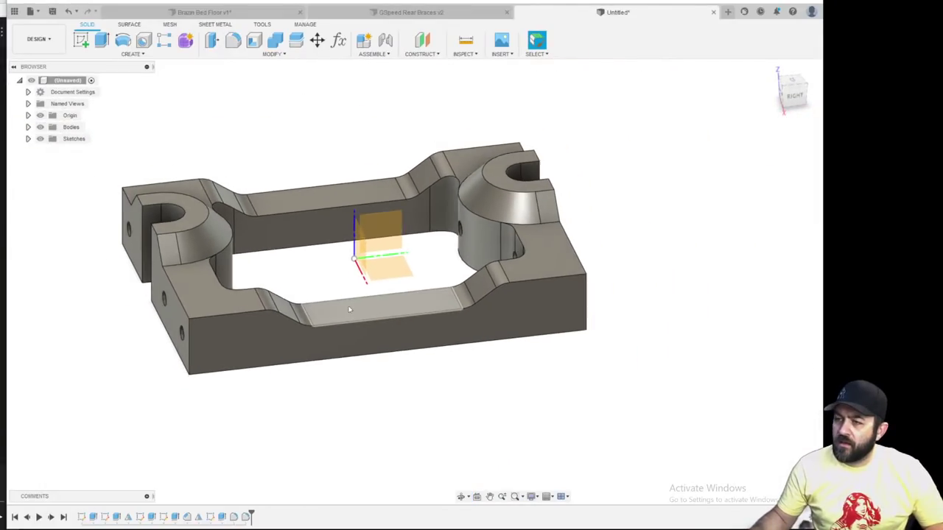
# Select one long side's outer top and bottom edges and the upper inner edges of both long sides for an equal-distance chamfer
pyautogui.click(255, 57)
pyautogui.click(246, 87)
pyautogui.click(202, 326)
pyautogui.click(202, 401)
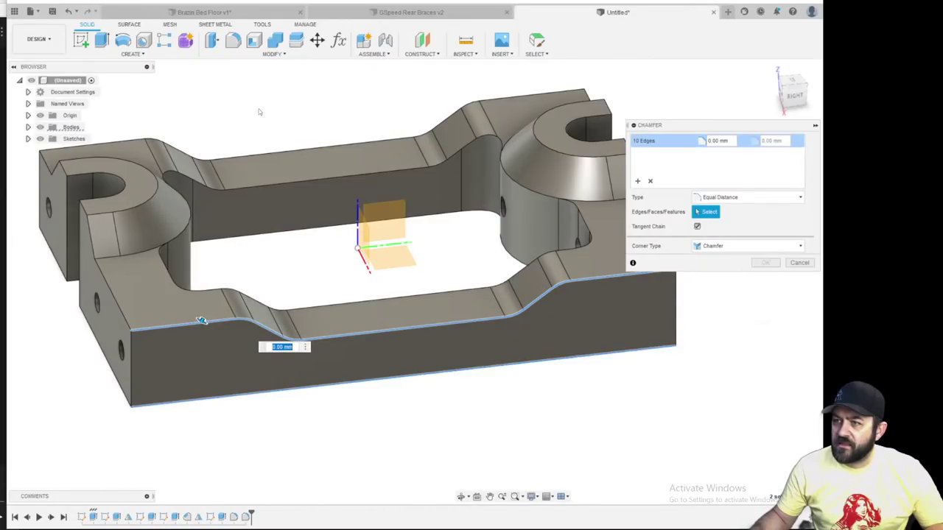
pyautogui.click(262, 190)
pyautogui.click(273, 302)
pyautogui.click(330, 304)
# Add the opposite long side's outer top and bottom edges and chamfer the whole selection by 1 mm
pyautogui.keyDown('shift'); pyautogui.moveTo(238, 213); pyautogui.dragTo(456, 208, button='middle'); pyautogui.keyUp('shift')
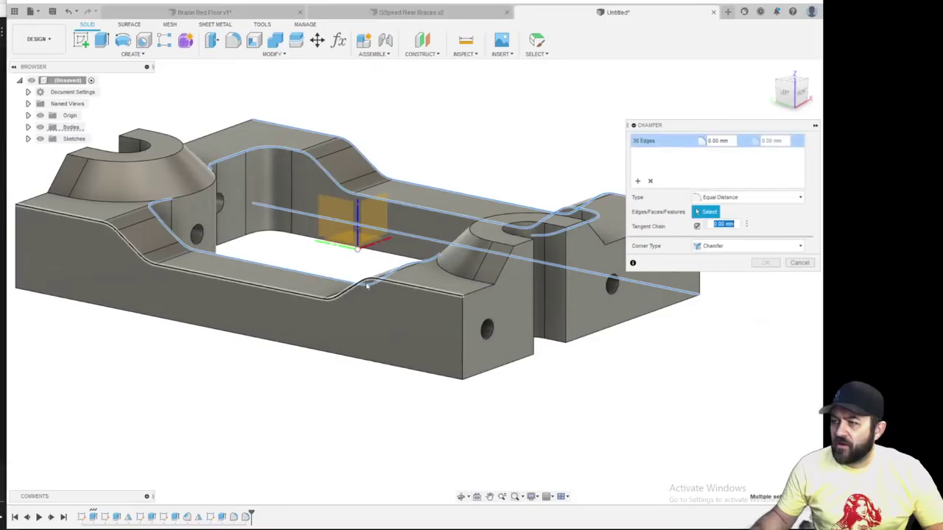
pyautogui.click(391, 325)
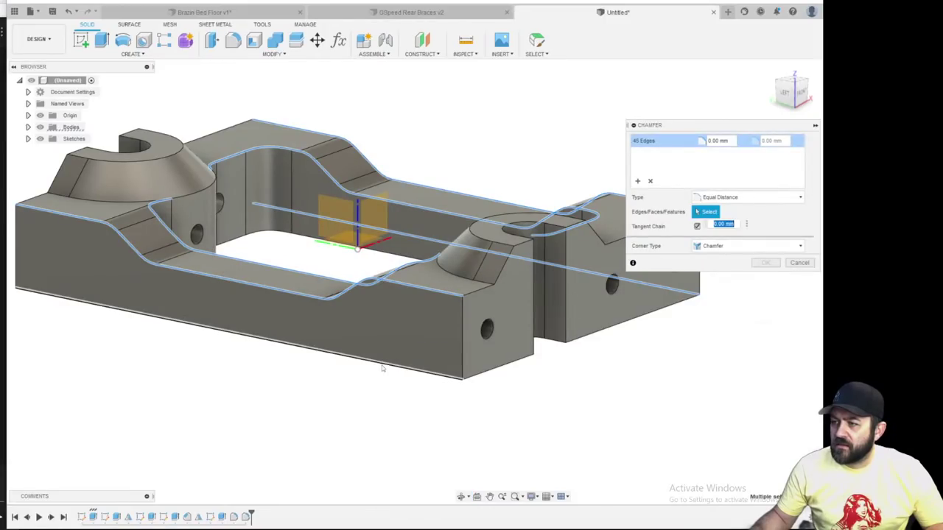
pyautogui.keyDown('shift'); pyautogui.moveTo(382, 368); pyautogui.dragTo(397, 315, button='middle'); pyautogui.keyUp('shift')
pyautogui.click(396, 315)
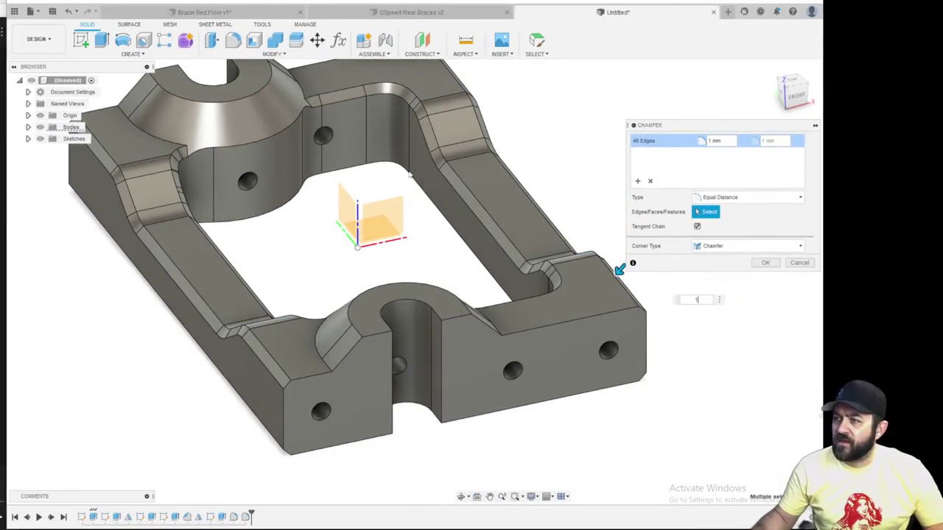
pyautogui.keyDown('shift'); pyautogui.moveTo(397, 316); pyautogui.dragTo(546, 211, button='middle'); pyautogui.keyUp('shift')
pyautogui.scroll(3, 441, 105)
pyautogui.keyDown('shift'); pyautogui.moveTo(442, 104); pyautogui.dragTo(423, 163, button='middle'); pyautogui.keyUp('shift')
pyautogui.press('Return')
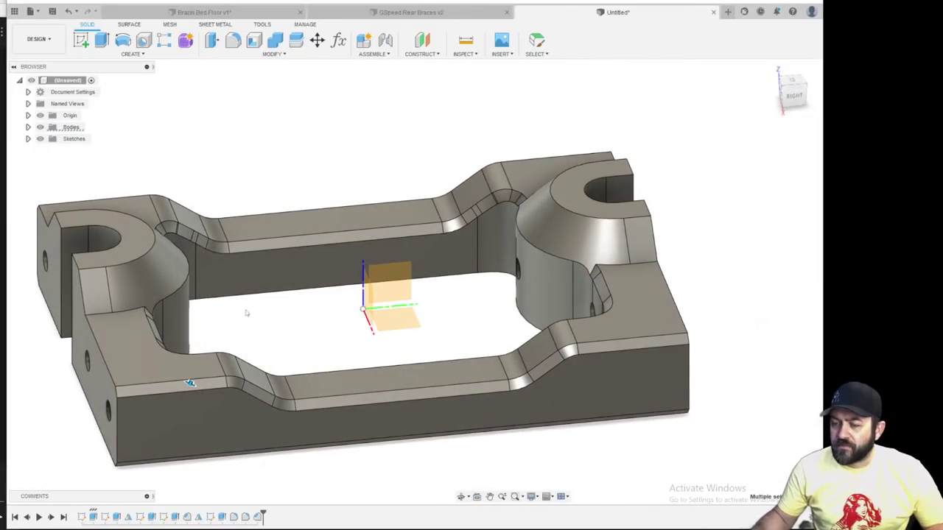
# Set a 1 mm equal-distance chamfer on the four top and sloped end-face edges of one collar, on both sides of its slot
pyautogui.click(232, 41)
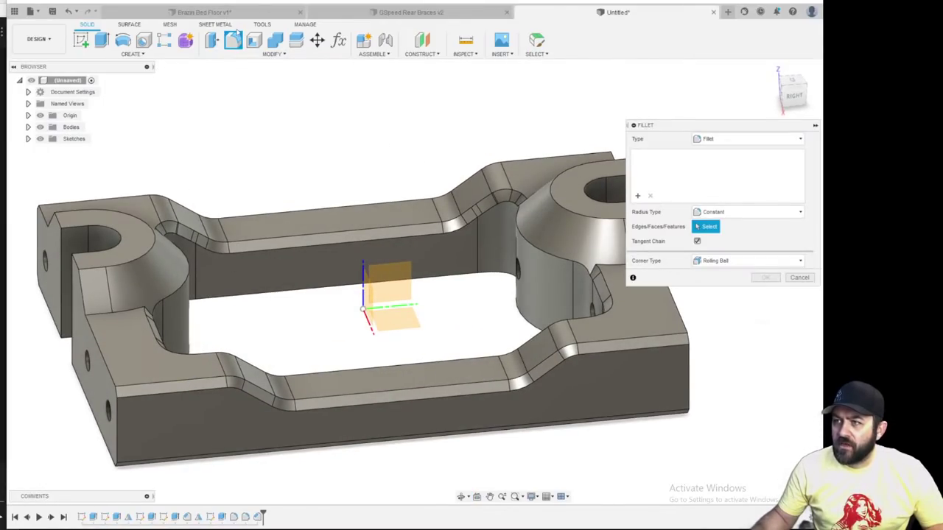
pyautogui.click(271, 55)
pyautogui.click(221, 85)
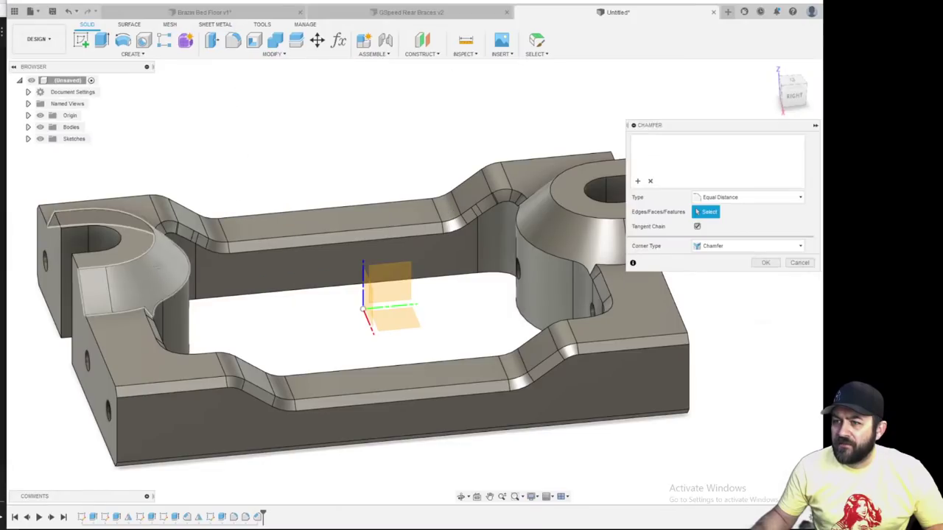
pyautogui.moveTo(69, 289); pyautogui.dragTo(137, 272, button='middle')
pyautogui.click(143, 262)
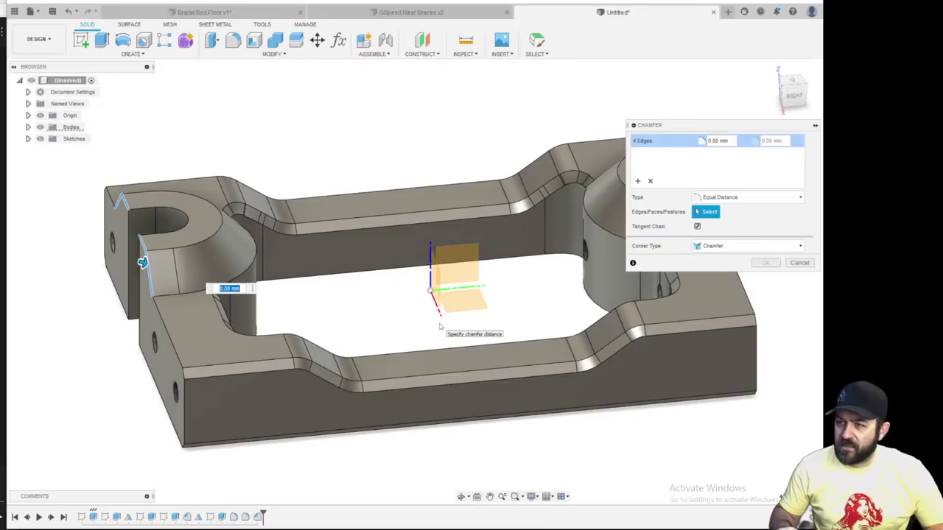
pyautogui.write('1')
pyautogui.scroll(3, 144, 263)
pyautogui.moveTo(122, 267); pyautogui.dragTo(225, 263, button='middle')
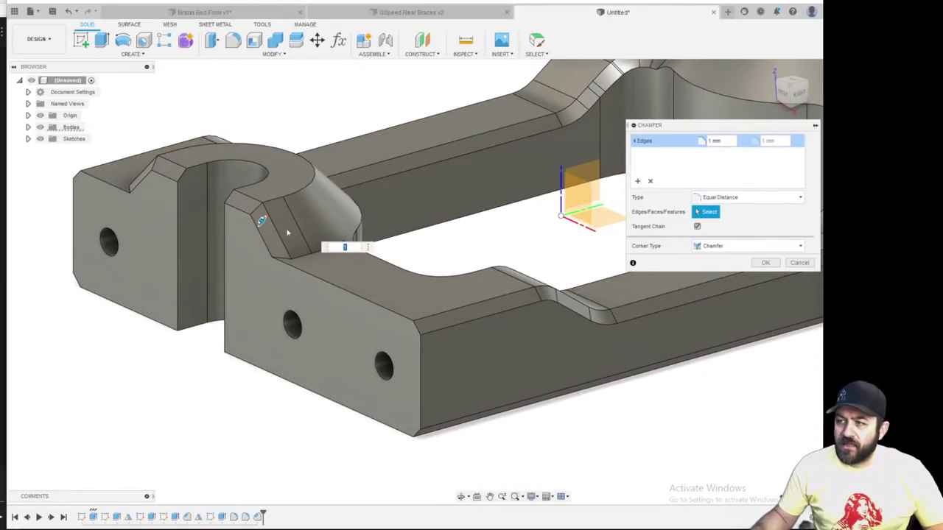
pyautogui.scroll(-3, 338, 267)
pyautogui.keyDown('shift'); pyautogui.moveTo(338, 268); pyautogui.dragTo(326, 252, button='middle'); pyautogui.keyUp('shift')
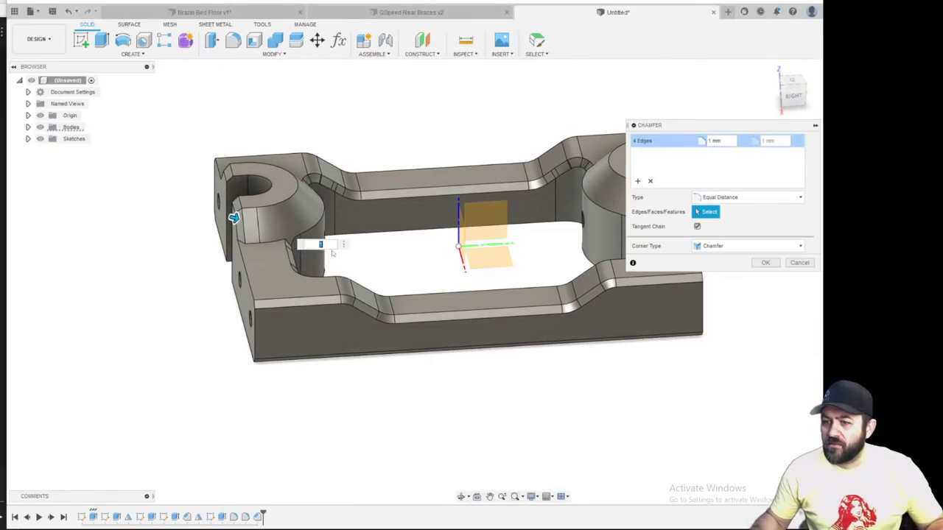
pyautogui.scroll(4, 286, 215)
pyautogui.scroll(-5, 232, 224)
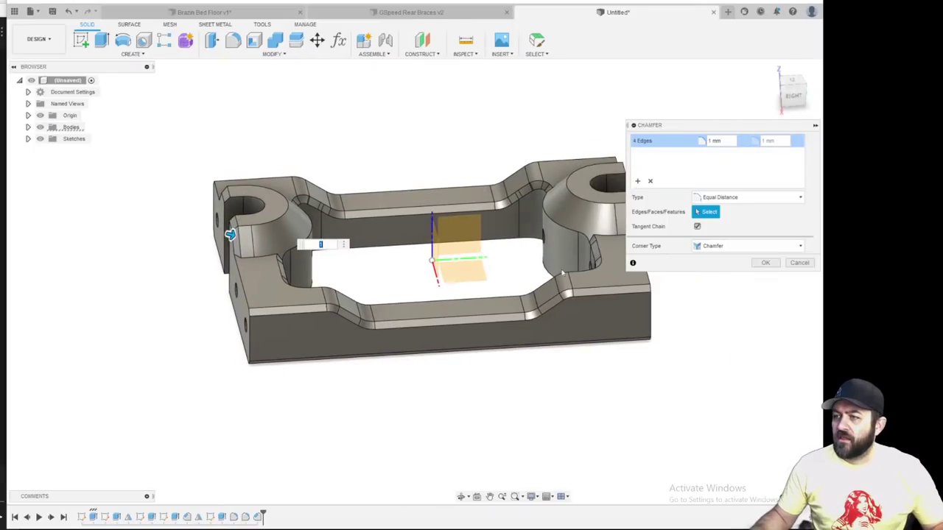
# Add a second chamfer set for the four matching end-face edges of the other collar and apply it at 1 mm
pyautogui.moveTo(625, 231); pyautogui.dragTo(571, 234, button='middle')
pyautogui.click(639, 183)
pyautogui.keyDown('shift'); pyautogui.moveTo(599, 193); pyautogui.dragTo(508, 235, button='middle'); pyautogui.keyUp('shift')
pyautogui.scroll(2, 512, 273)
pyautogui.click(493, 289)
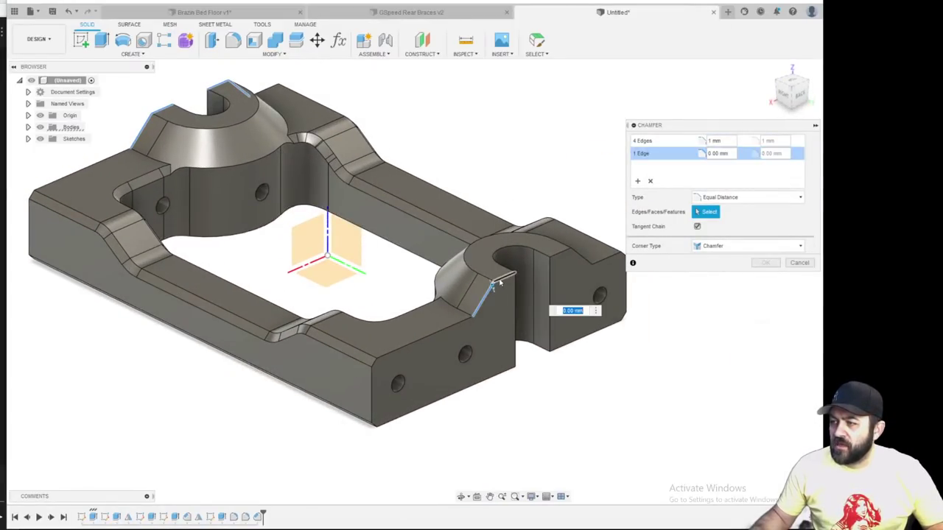
pyautogui.click(561, 252)
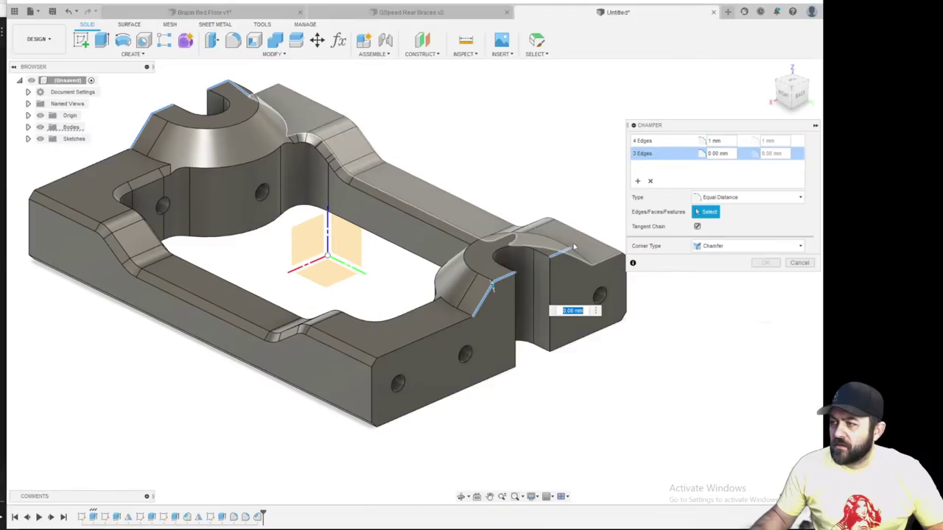
pyautogui.moveTo(579, 260); pyautogui.dragTo(537, 253, button='middle')
pyautogui.click(535, 248)
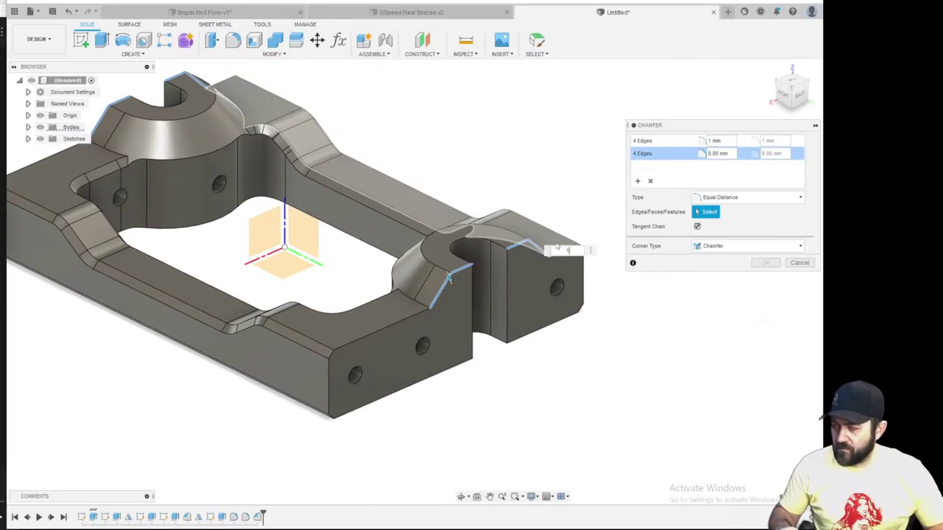
pyautogui.press('Return')
pyautogui.keyDown('shift'); pyautogui.moveTo(329, 331); pyautogui.dragTo(305, 291, button='middle'); pyautogui.keyUp('shift')
pyautogui.scroll(-3, 324, 317)
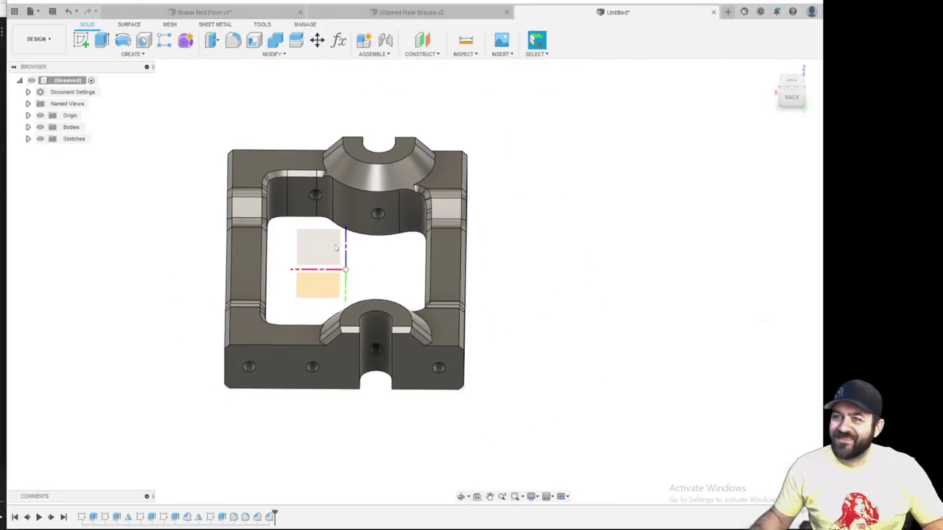
# Chamfer the edge of the central opening on the frame's underside by 1 mm
pyautogui.scroll(3, 322, 261)
pyautogui.keyDown('shift'); pyautogui.moveTo(283, 282); pyautogui.dragTo(409, 283, button='middle'); pyautogui.keyUp('shift')
pyautogui.keyDown('shift'); pyautogui.moveTo(419, 282); pyautogui.dragTo(365, 230, button='middle'); pyautogui.keyUp('shift')
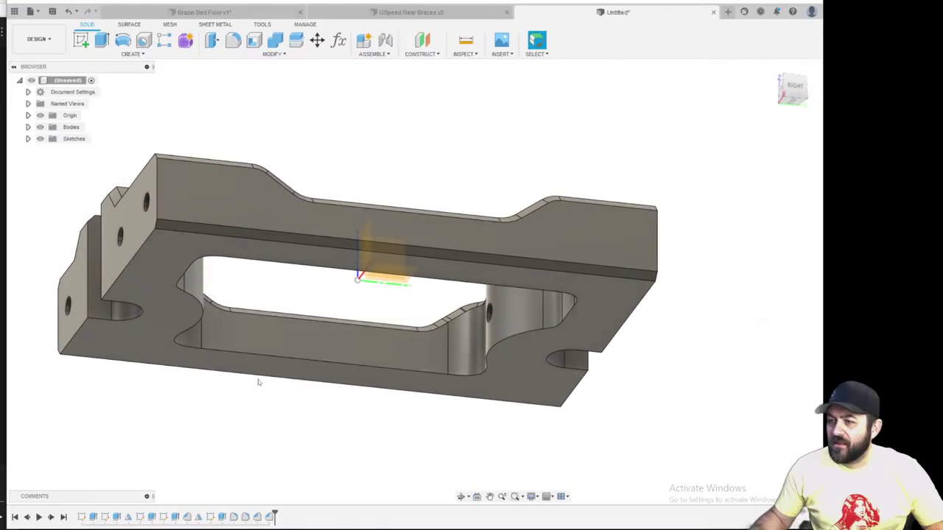
pyautogui.click(273, 54)
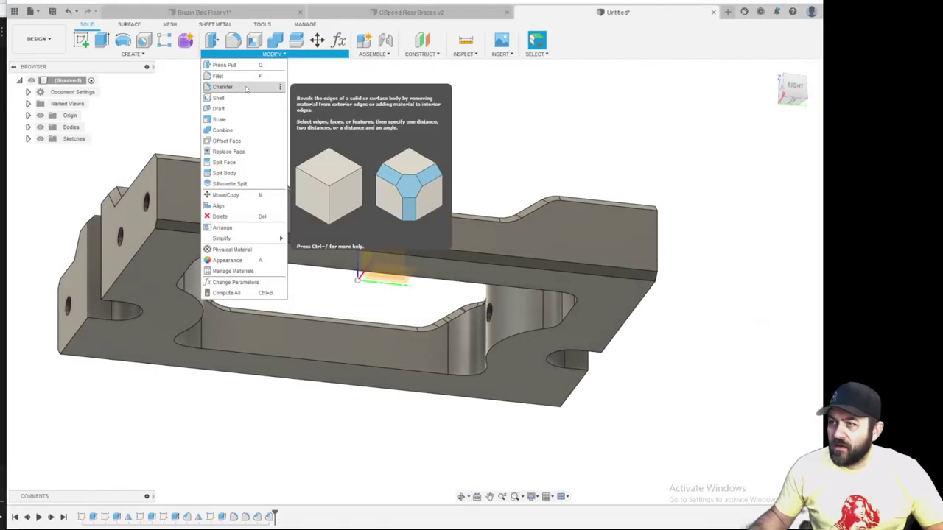
pyautogui.click(247, 89)
pyautogui.click(238, 357)
pyautogui.write('1')
pyautogui.press('Return')
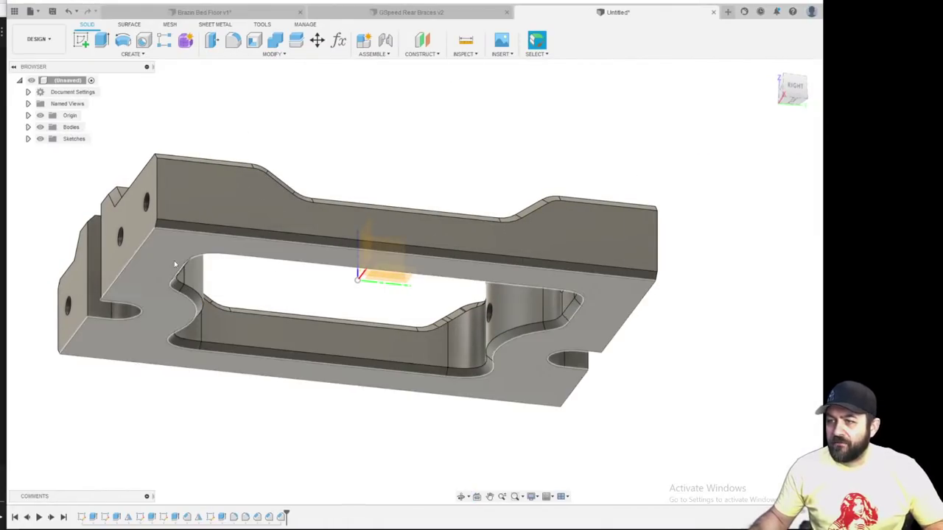
# Chamfer the underside edges of the two U-shaped end slots by 1 mm
pyautogui.scroll(-2, 400, 457)
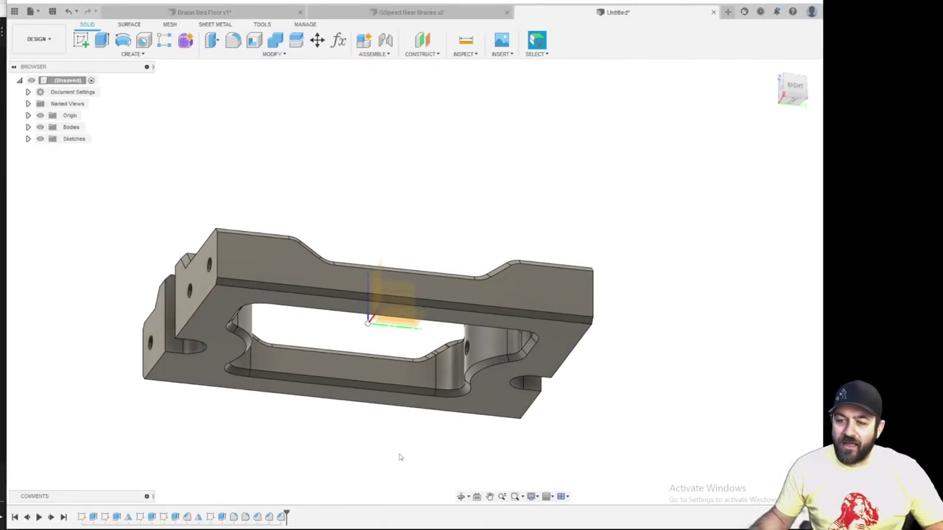
pyautogui.scroll(3, 283, 432)
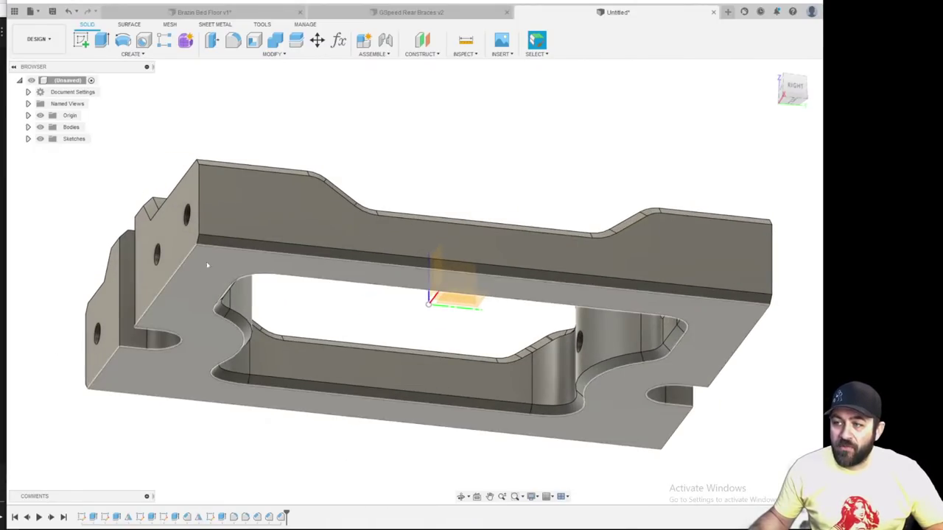
pyautogui.click(262, 55)
pyautogui.click(234, 83)
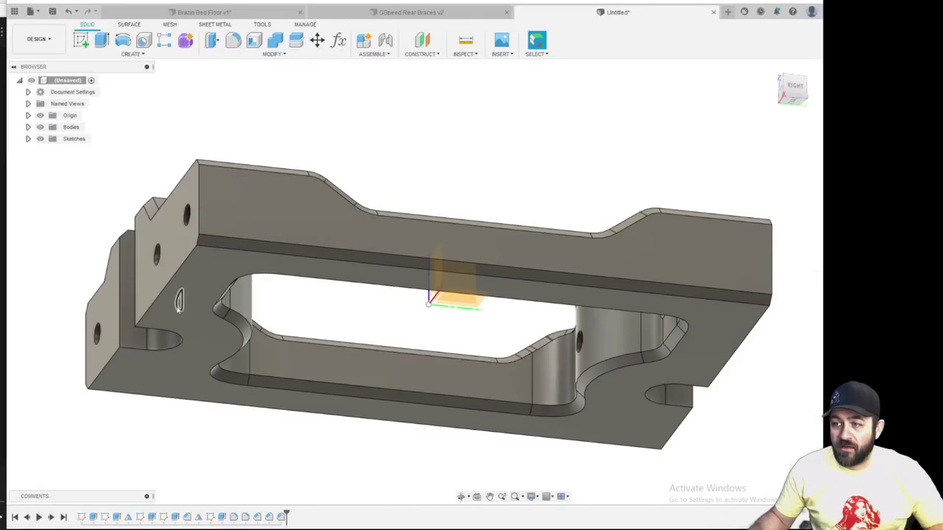
pyautogui.click(166, 351)
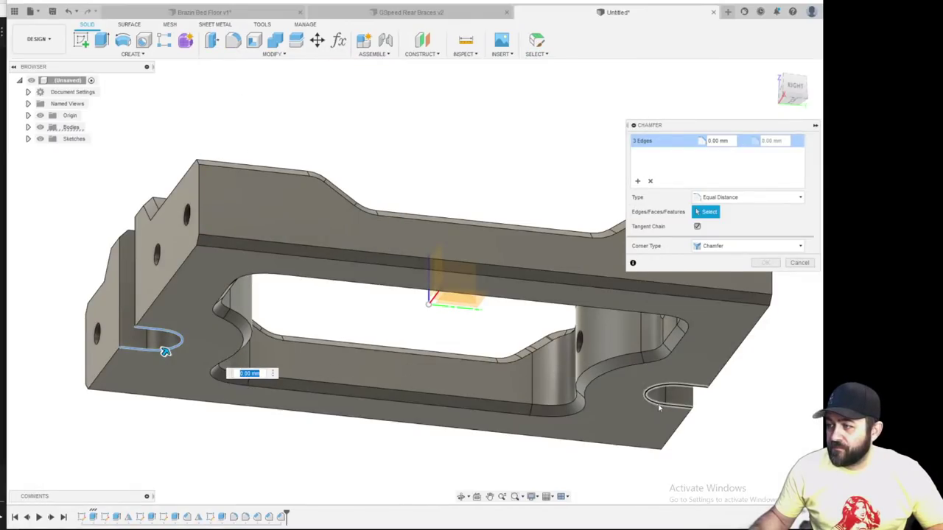
pyautogui.click(658, 404)
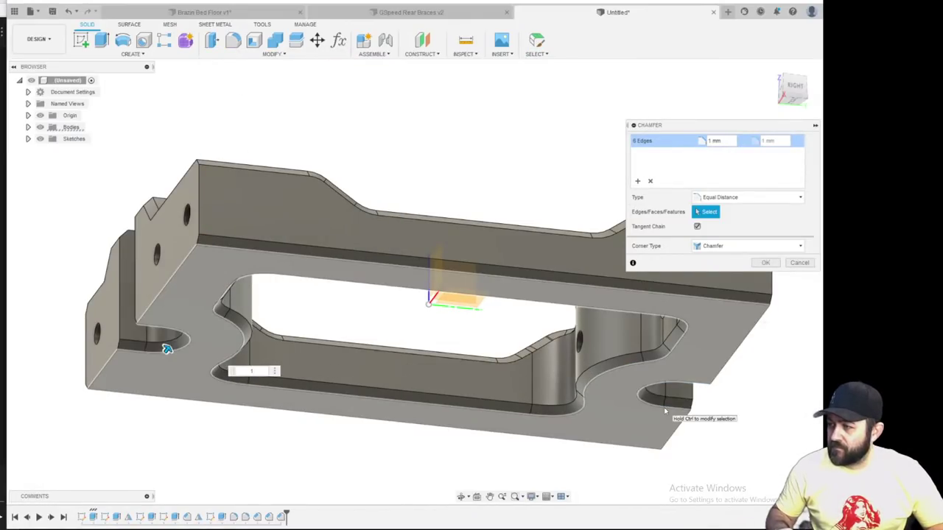
pyautogui.press('Escape')
# Chamfer the eight hole edges on the front and back ends, including those inside the U-shaped slots, by 0.5 mm
pyautogui.scroll(5, 159, 340)
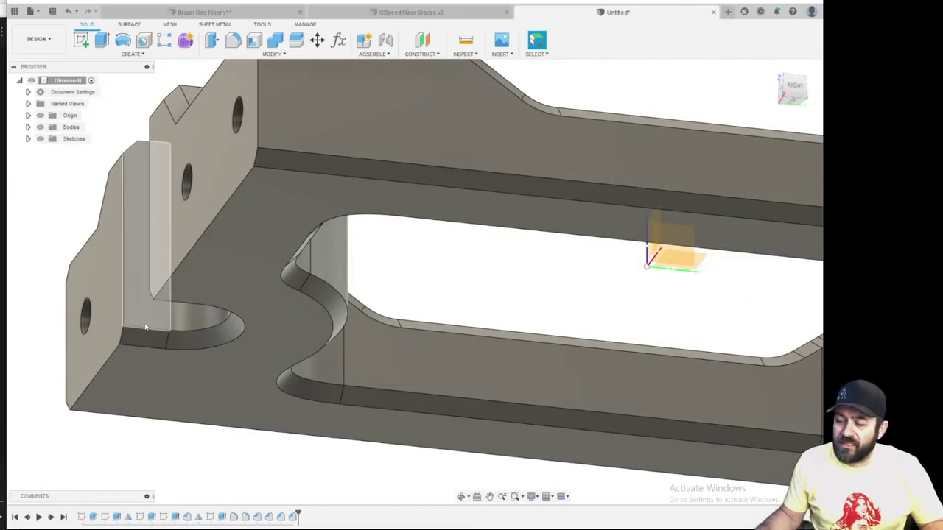
pyautogui.scroll(-3, 236, 247)
pyautogui.keyDown('shift'); pyautogui.moveTo(235, 247); pyautogui.dragTo(378, 282, button='middle'); pyautogui.keyUp('shift')
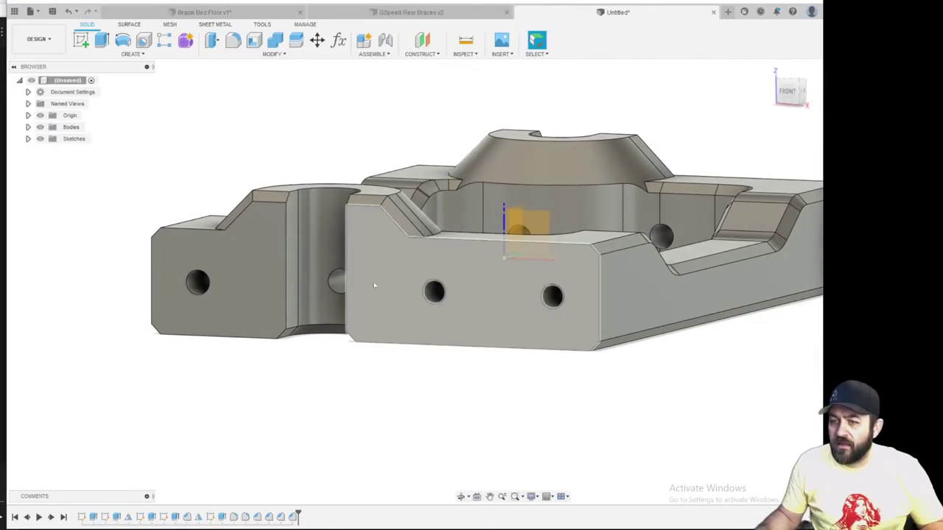
pyautogui.keyDown('shift'); pyautogui.moveTo(341, 317); pyautogui.dragTo(289, 248, button='middle'); pyautogui.keyUp('shift')
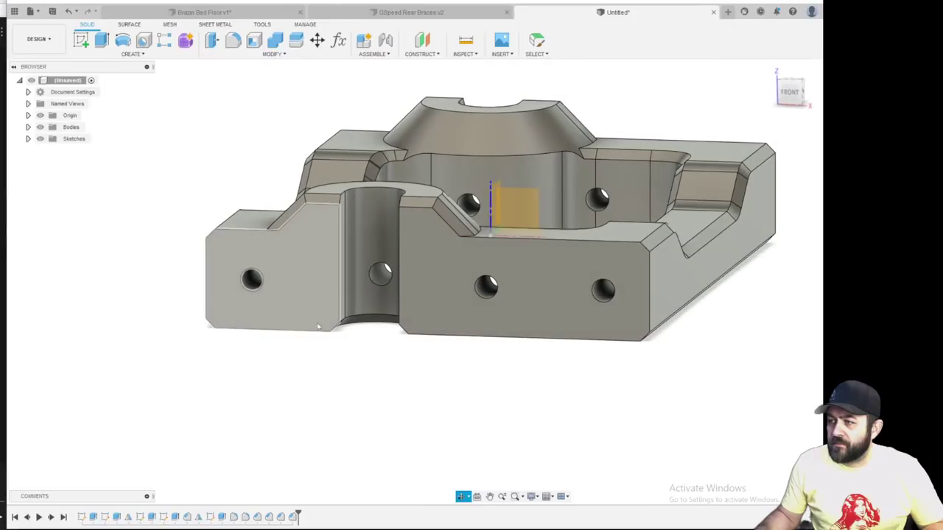
pyautogui.click(255, 57)
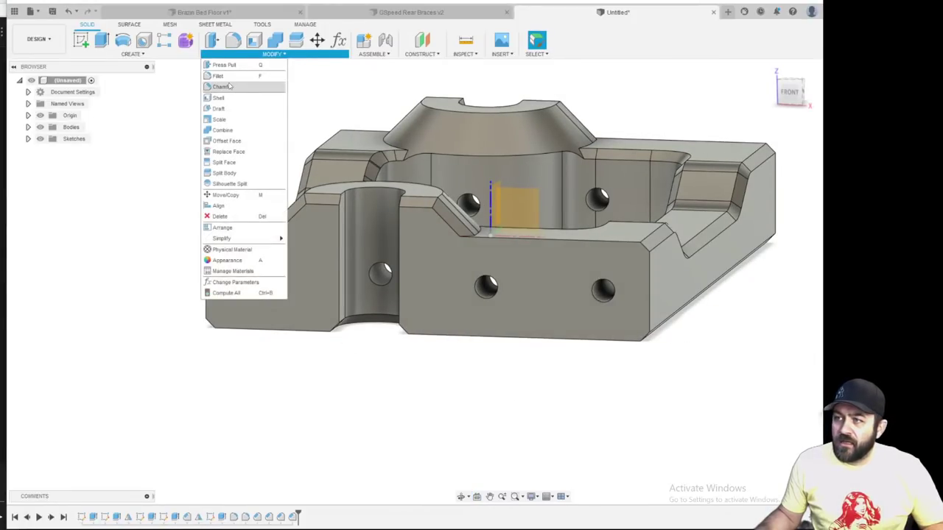
pyautogui.click(231, 87)
pyautogui.click(257, 286)
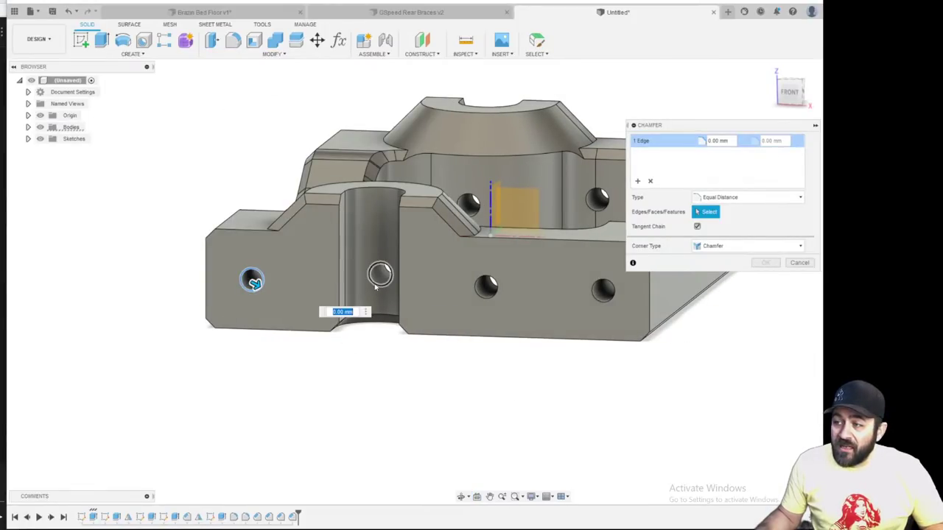
pyautogui.click(377, 284)
pyautogui.click(486, 293)
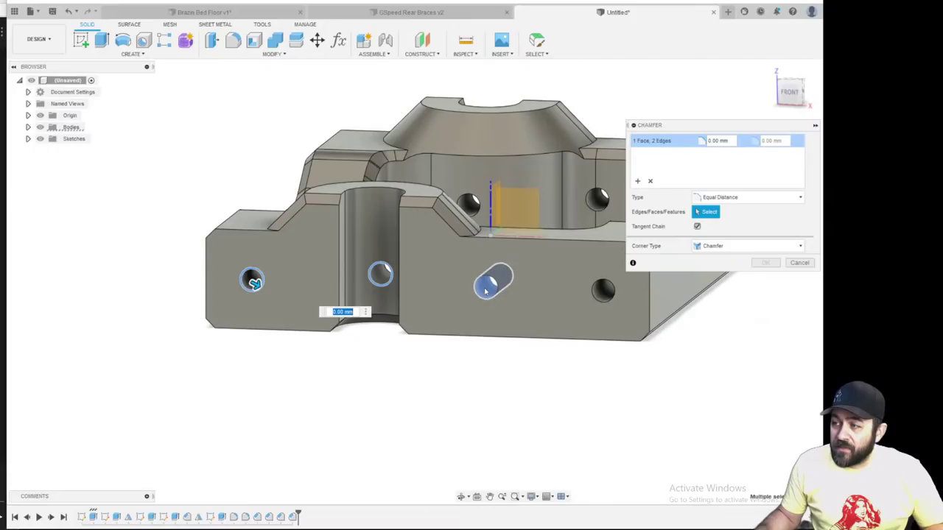
pyautogui.click(485, 294)
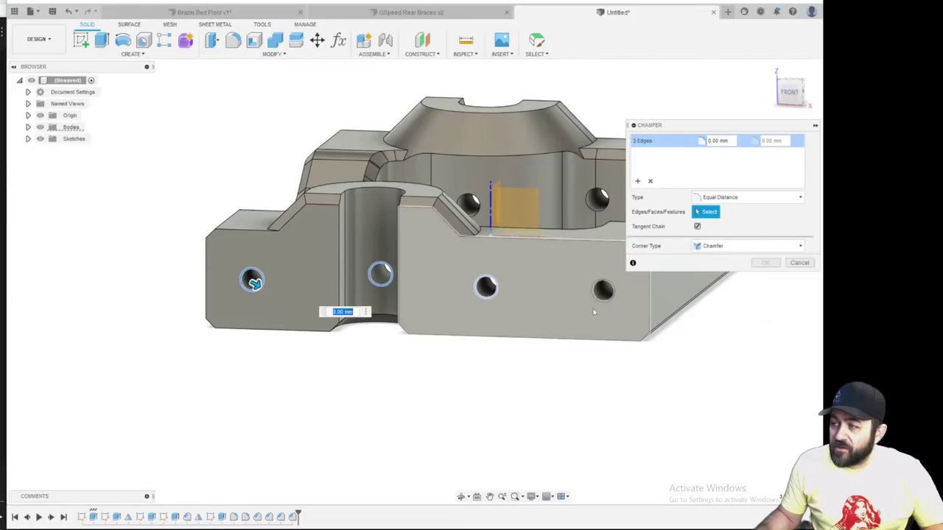
pyautogui.click(600, 302)
pyautogui.keyDown('shift'); pyautogui.moveTo(600, 302); pyautogui.dragTo(477, 299, button='middle'); pyautogui.keyUp('shift')
pyautogui.click(416, 280)
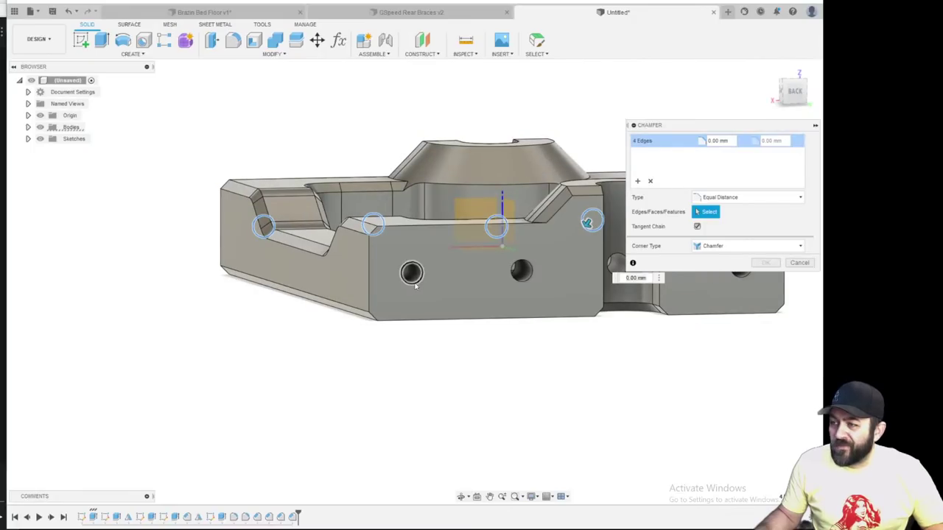
pyautogui.click(518, 280)
pyautogui.moveTo(518, 280); pyautogui.dragTo(319, 277, button='middle')
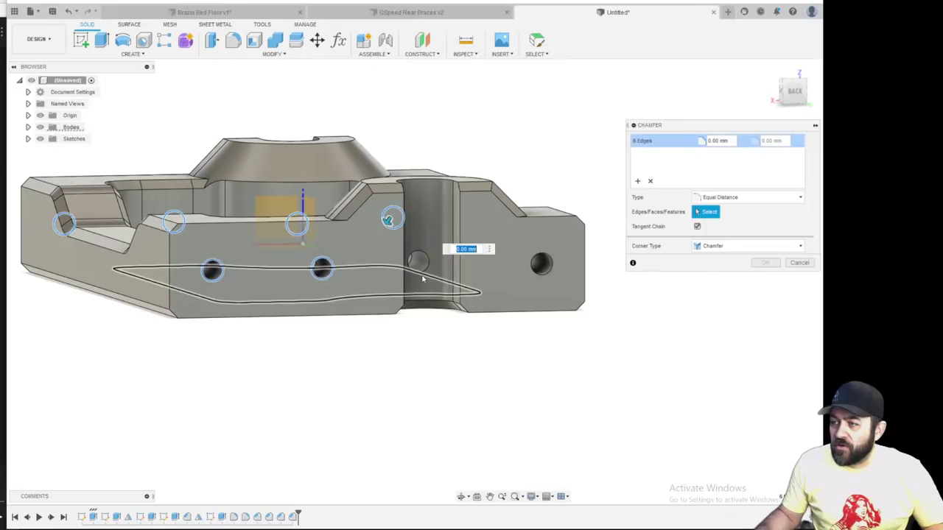
pyautogui.click(538, 272)
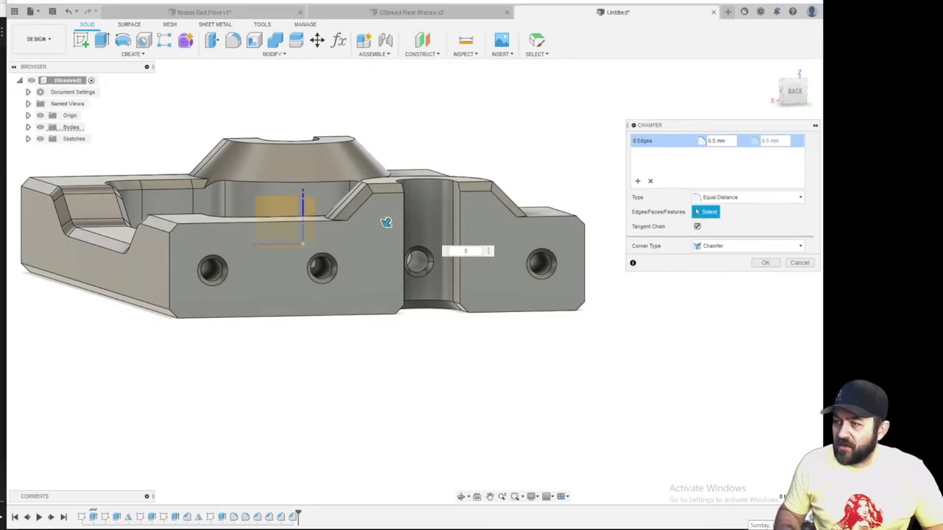
pyautogui.press('Return')
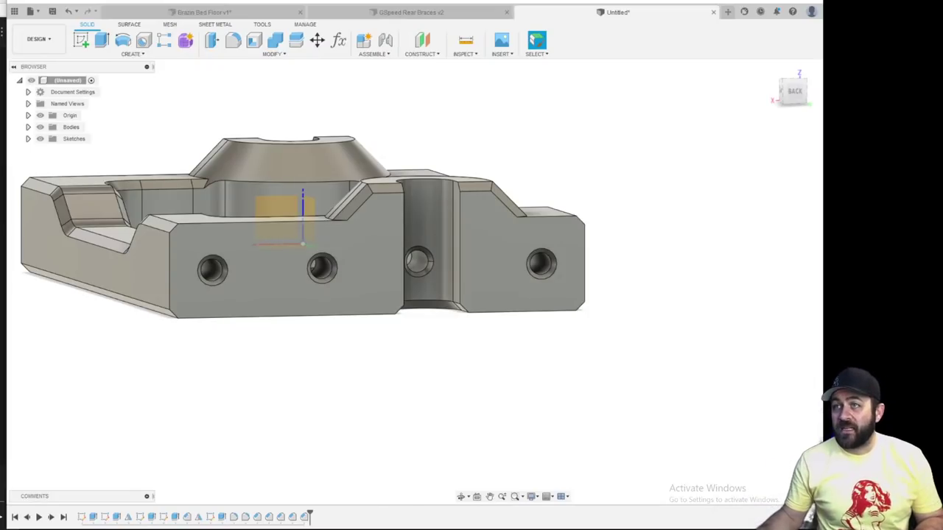
# Chamfer the six hole edges on the inner walls of the central opening by 0.5 mm
pyautogui.keyDown('shift'); pyautogui.moveTo(187, 381); pyautogui.dragTo(213, 251, button='middle'); pyautogui.keyUp('shift')
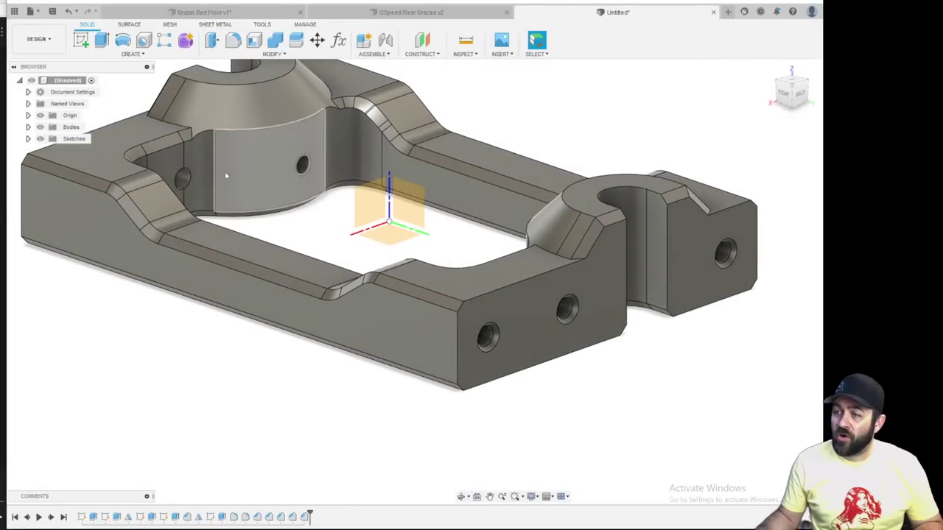
pyautogui.scroll(3, 261, 158)
pyautogui.keyDown('shift'); pyautogui.moveTo(308, 168); pyautogui.dragTo(251, 182, button='middle'); pyautogui.keyUp('shift')
pyautogui.scroll(-3, 357, 191)
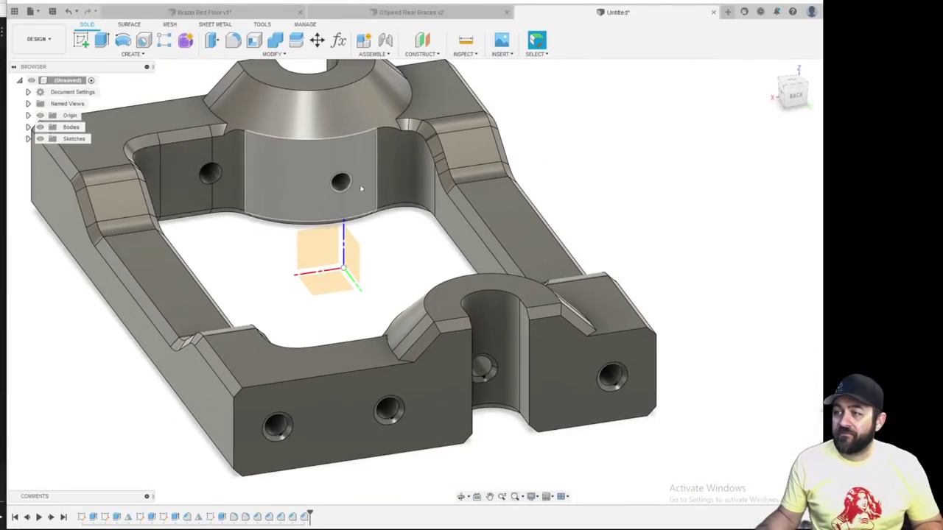
pyautogui.scroll(4, 339, 193)
pyautogui.keyDown('shift'); pyautogui.moveTo(338, 196); pyautogui.dragTo(401, 295, button='middle'); pyautogui.keyUp('shift')
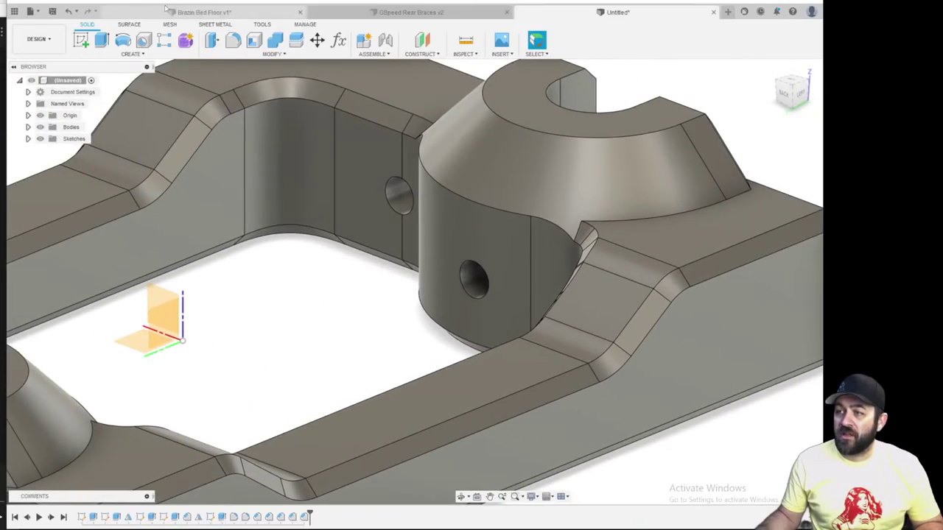
pyautogui.click(273, 54)
pyautogui.click(223, 86)
pyautogui.keyDown('shift'); pyautogui.moveTo(243, 104); pyautogui.dragTo(329, 158, button='middle'); pyautogui.keyUp('shift')
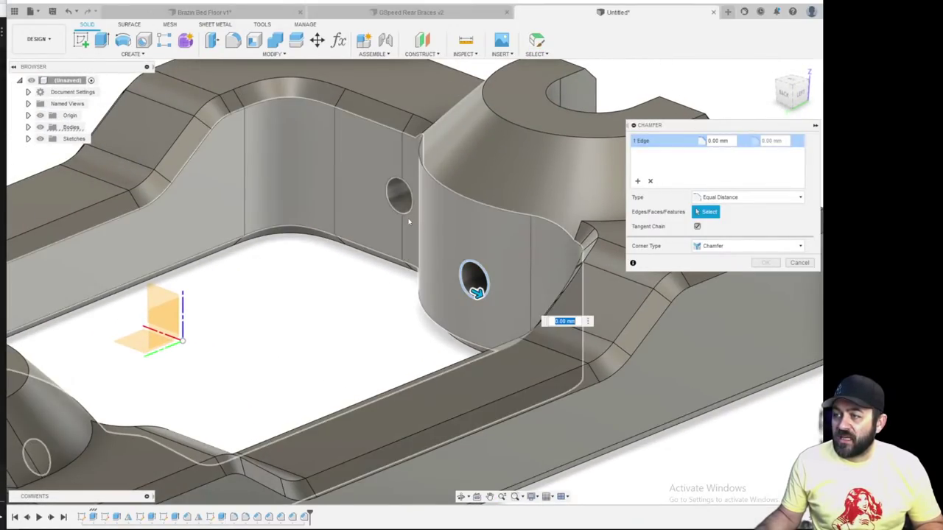
pyautogui.click(409, 211)
pyautogui.scroll(-3, 404, 284)
pyautogui.keyDown('shift'); pyautogui.moveTo(404, 284); pyautogui.dragTo(284, 294, button='middle'); pyautogui.keyUp('shift')
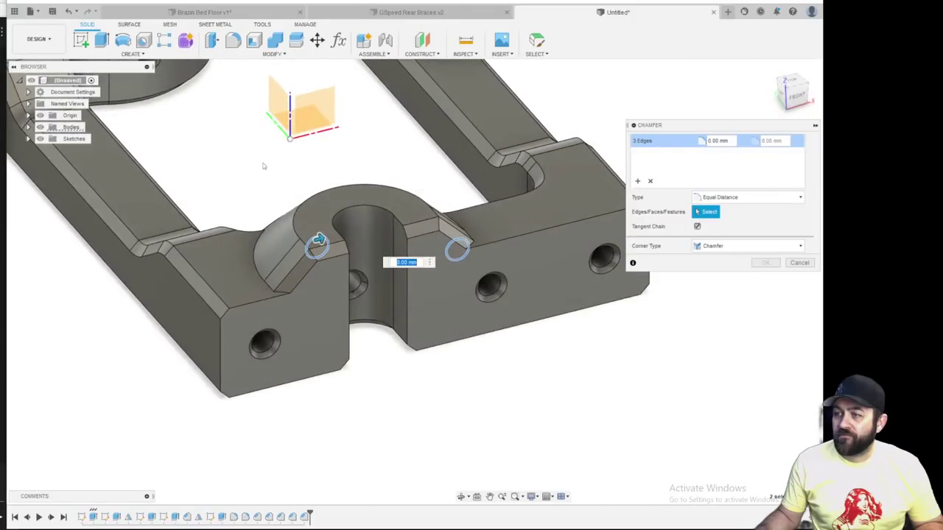
pyautogui.moveTo(148, 89); pyautogui.dragTo(229, 249, button='middle')
pyautogui.scroll(2, 230, 248)
pyautogui.click(320, 265)
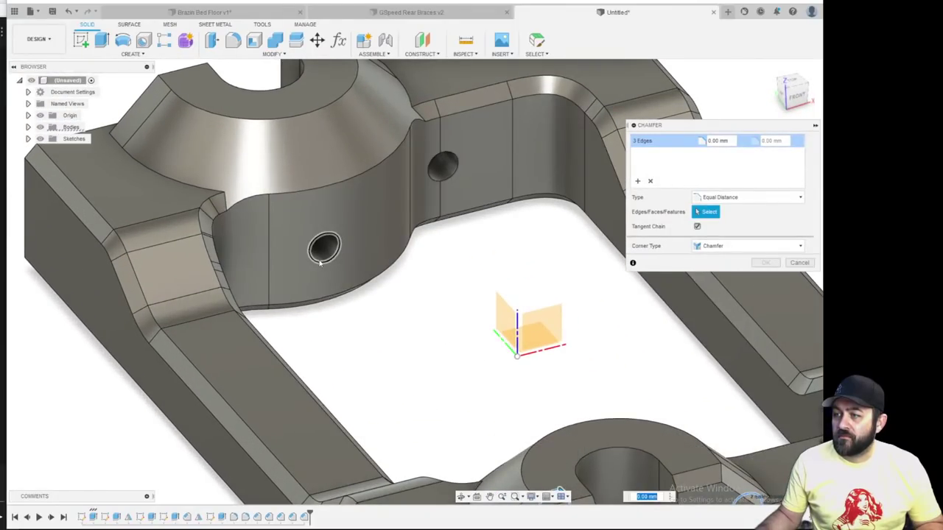
pyautogui.click(451, 186)
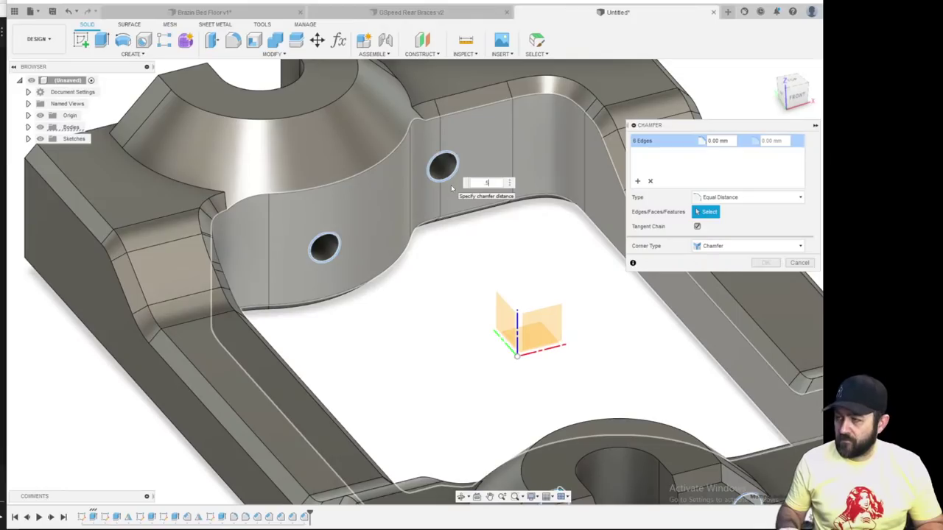
pyautogui.press('Escape')
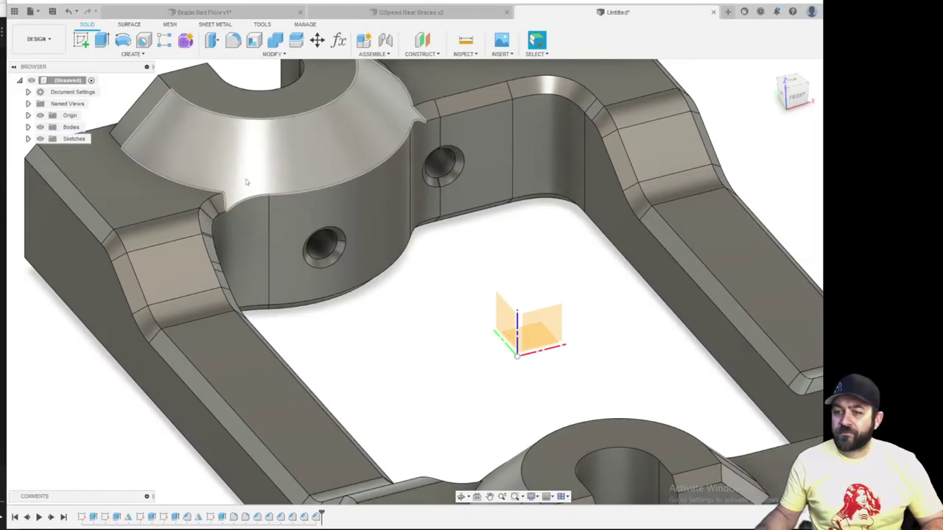
# Examine the chamfered frame from several angles, including the inner holes, side rails and sloped transitions
pyautogui.scroll(-2, 284, 202)
pyautogui.moveTo(347, 277); pyautogui.dragTo(463, 243, button='middle')
pyautogui.scroll(-1, 386, 255)
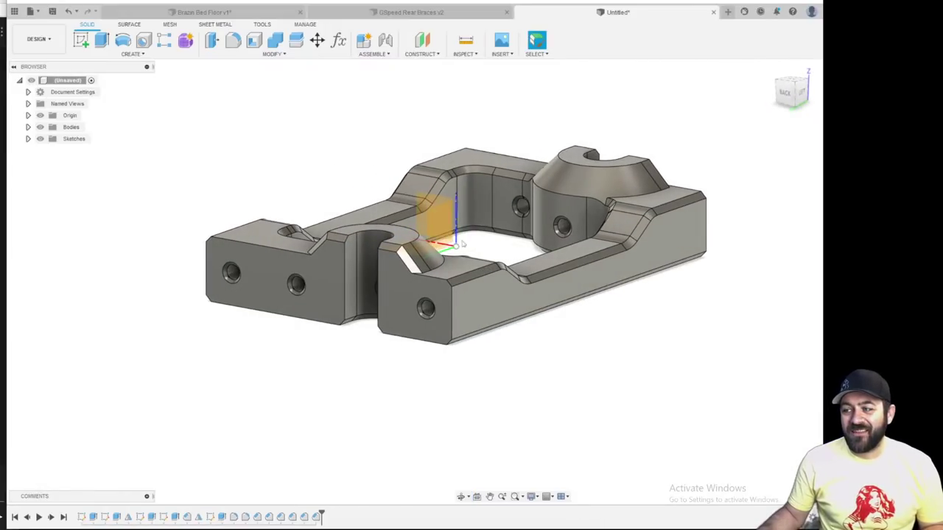
pyautogui.scroll(2, 464, 245)
pyautogui.scroll(-2, 437, 355)
pyautogui.keyDown('shift'); pyautogui.moveTo(400, 347); pyautogui.dragTo(562, 274, button='middle'); pyautogui.keyUp('shift')
pyautogui.scroll(5, 549, 157)
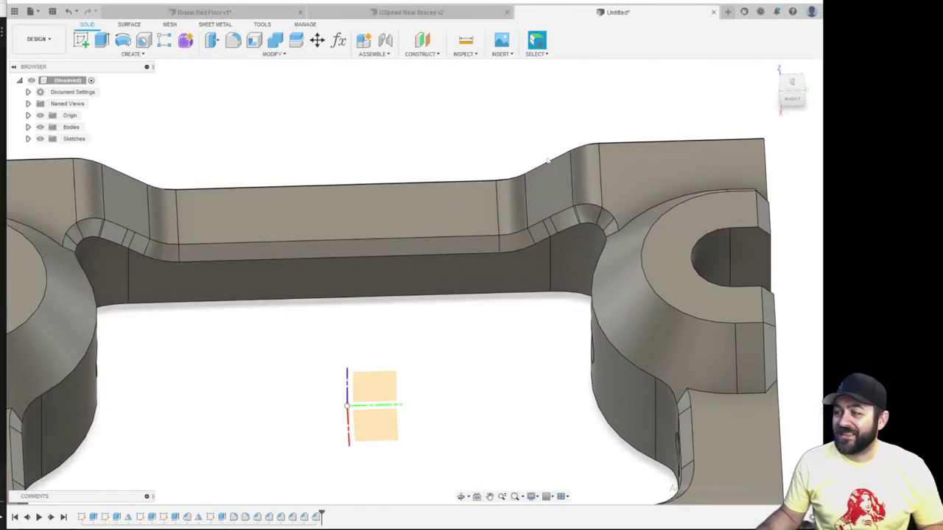
pyautogui.scroll(-5, 361, 273)
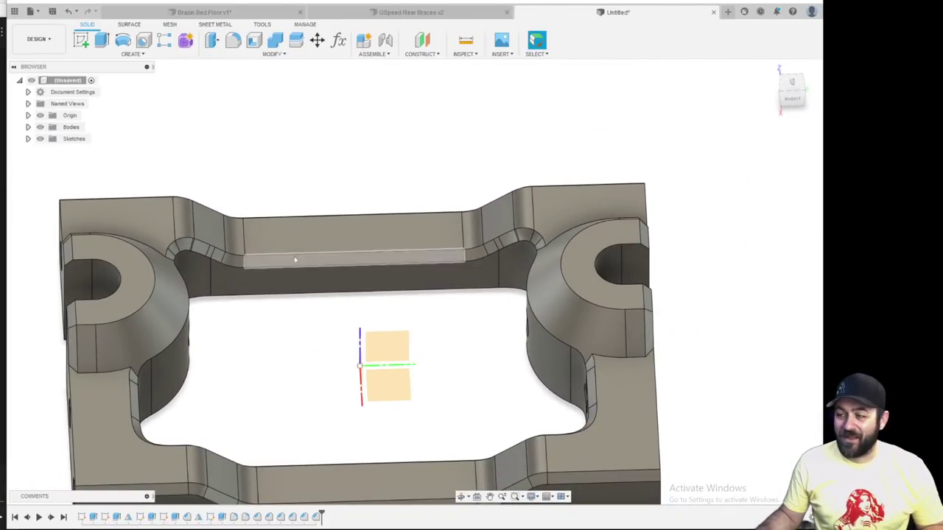
pyautogui.scroll(-2, 146, 106)
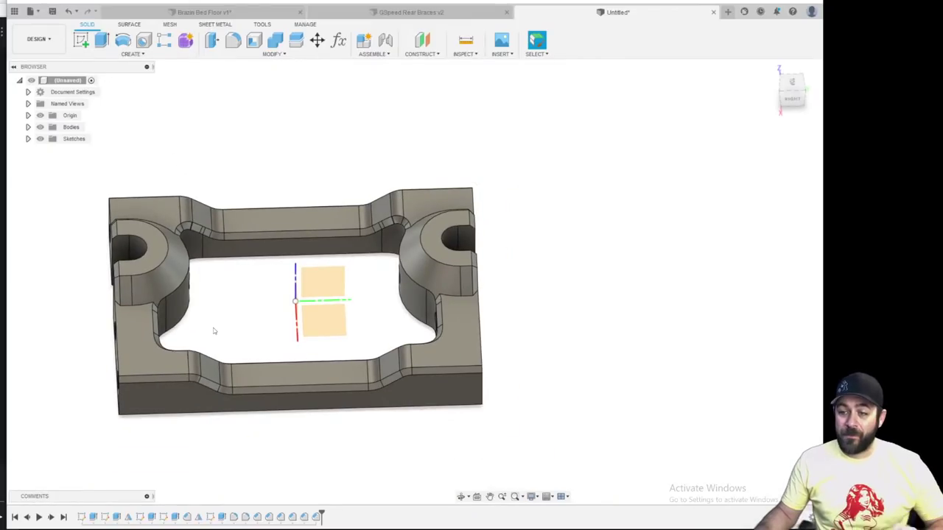
pyautogui.scroll(-3, 215, 332)
pyautogui.scroll(3, 249, 284)
pyautogui.keyDown('shift'); pyautogui.moveTo(299, 328); pyautogui.dragTo(260, 318, button='middle'); pyautogui.keyUp('shift')
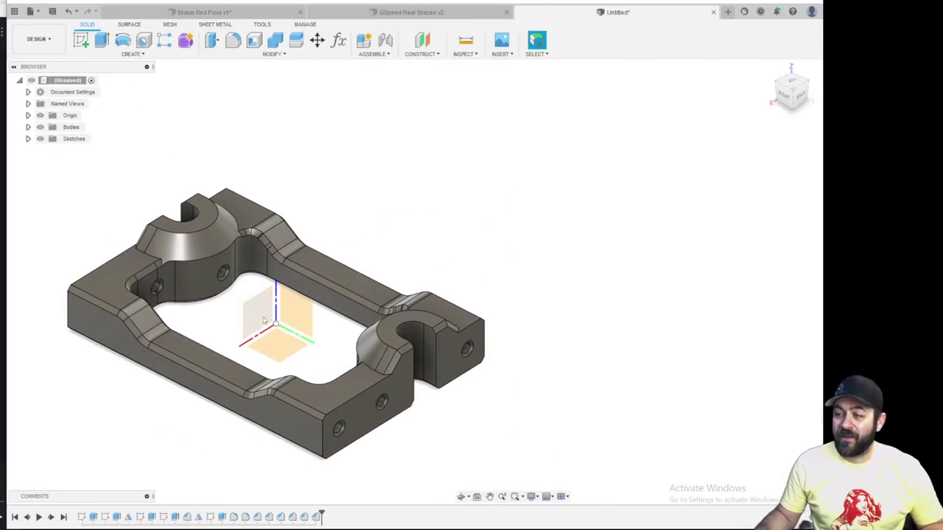
pyautogui.scroll(3, 298, 412)
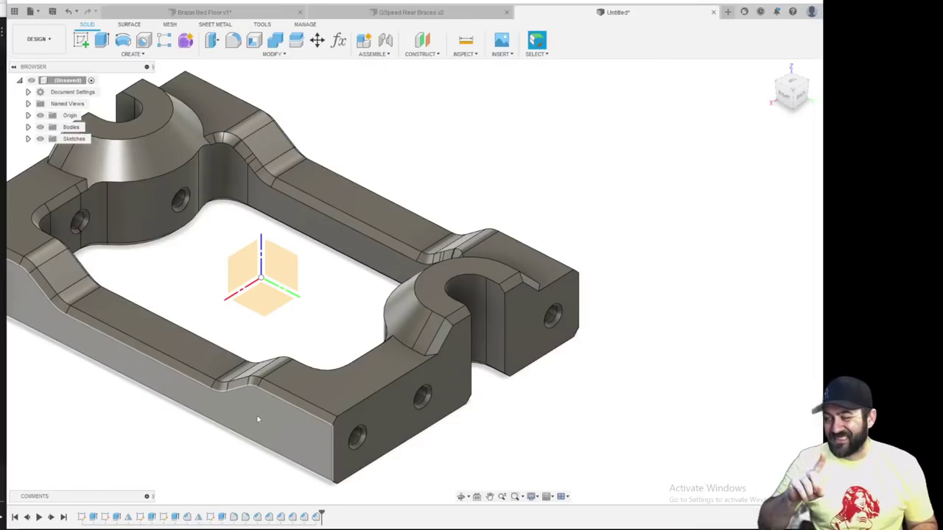
# Select the outer hole in the back end and inspect its path along the side rail
pyautogui.scroll(3, 358, 435)
pyautogui.click(352, 440)
pyautogui.scroll(-5, 352, 439)
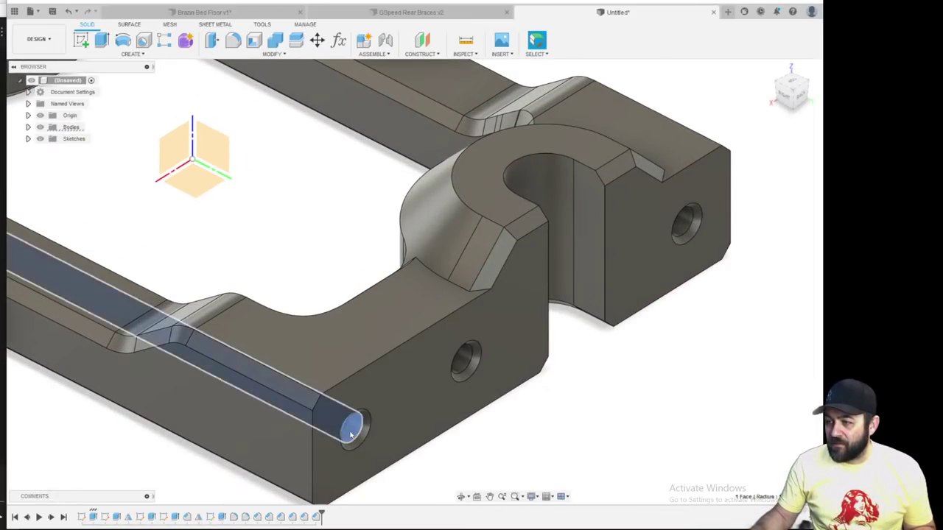
pyautogui.keyDown('shift'); pyautogui.moveTo(352, 440); pyautogui.dragTo(323, 431, button='middle'); pyautogui.keyUp('shift')
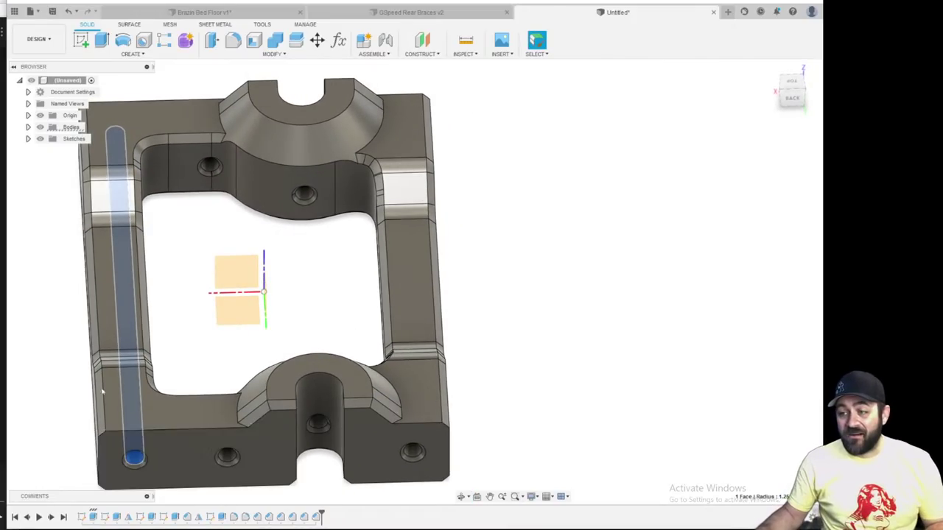
# Start a sketch on the XZ origin plane and project the edges of the two outermost holes into it
pyautogui.click(186, 314)
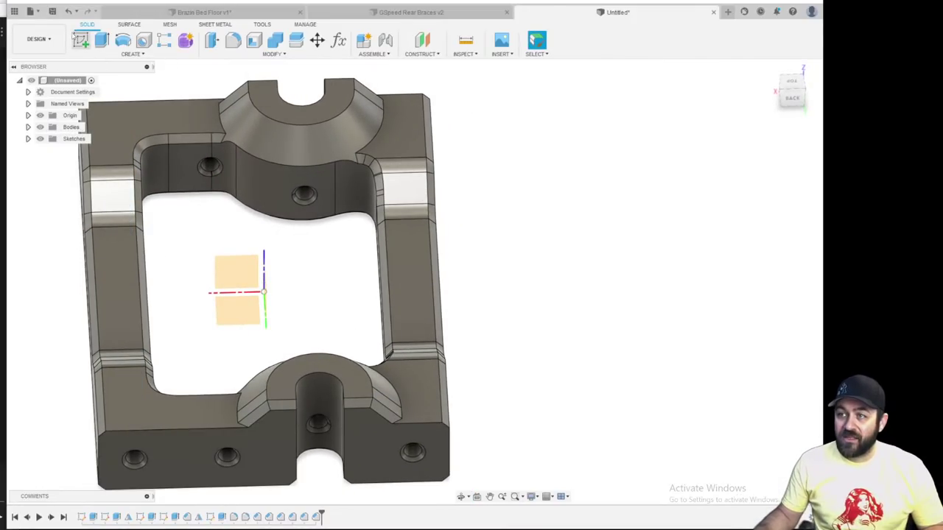
pyautogui.click(76, 39)
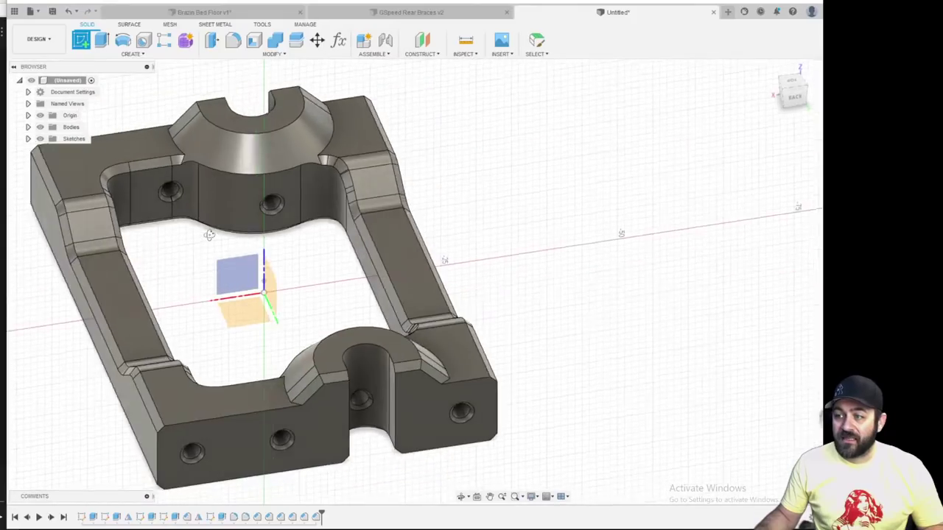
pyautogui.click(241, 275)
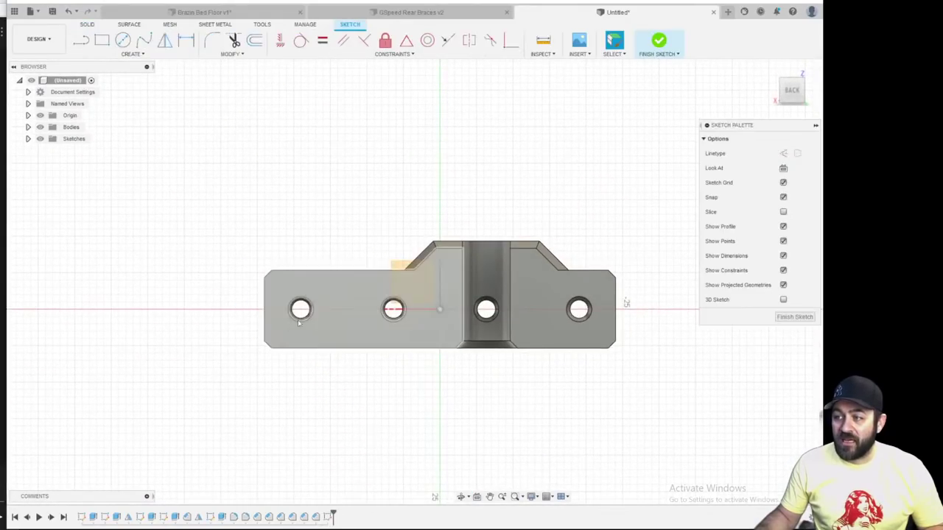
pyautogui.press('p')
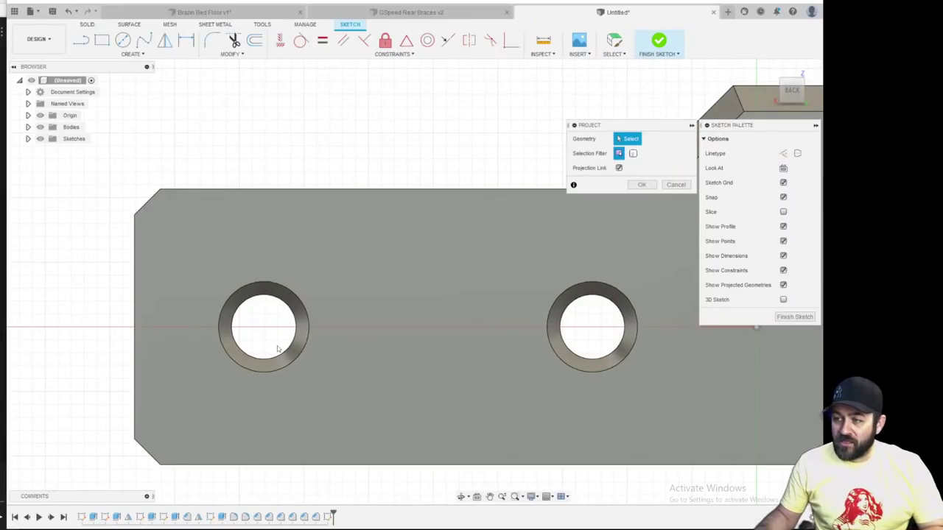
pyautogui.scroll(-3, 252, 347)
pyautogui.moveTo(324, 330); pyautogui.dragTo(4, 344, button='middle')
pyautogui.scroll(3, 469, 359)
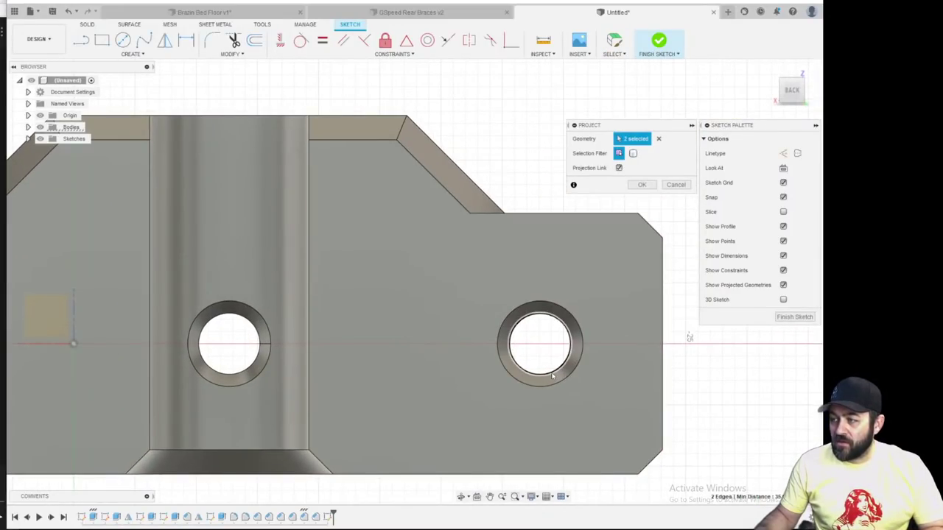
pyautogui.scroll(-3, 518, 387)
pyautogui.press('Return')
# Start an extrusion of the two projected hole circles with its direction set to Symmetric
pyautogui.scroll(-3, 420, 371)
pyautogui.keyDown('shift'); pyautogui.moveTo(157, 359); pyautogui.dragTo(202, 391, button='middle'); pyautogui.keyUp('shift')
pyautogui.scroll(2, 351, 355)
pyautogui.scroll(2, 322, 415)
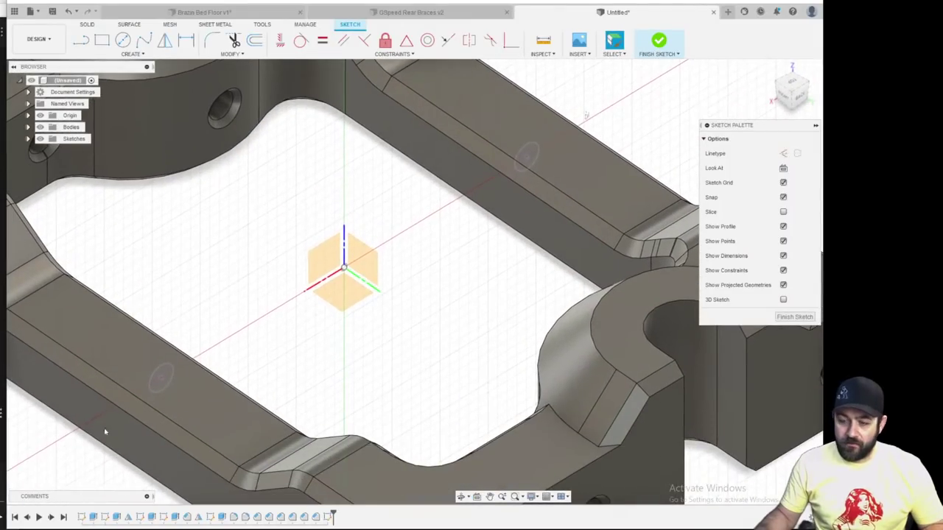
pyautogui.press('e')
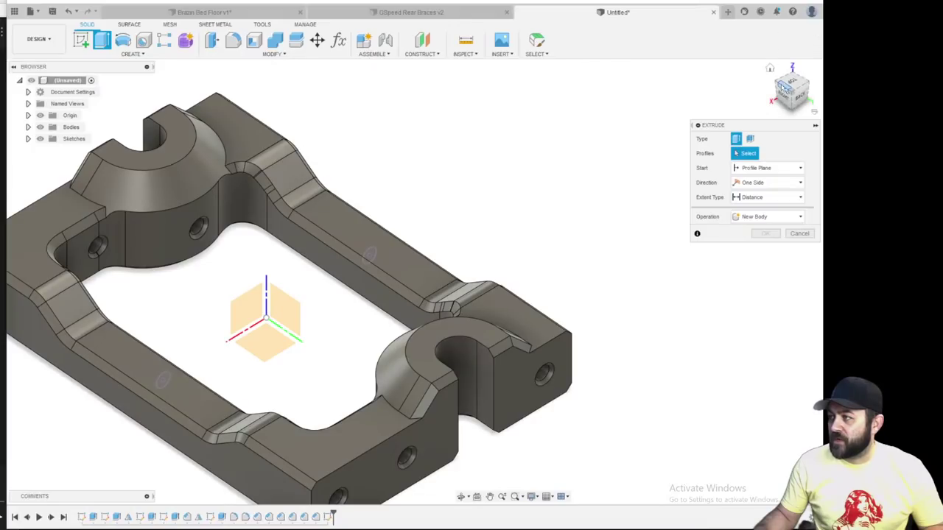
pyautogui.click(804, 96)
pyautogui.scroll(3, 129, 325)
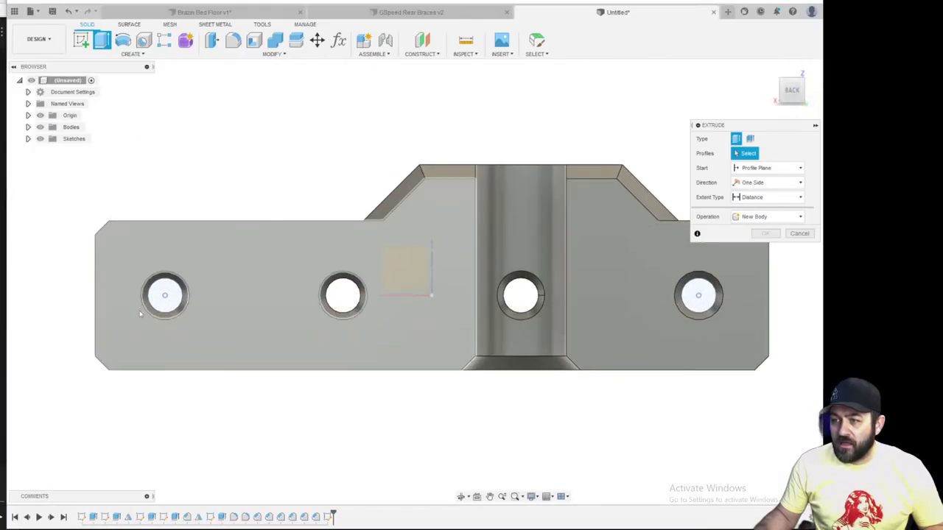
pyautogui.click(165, 295)
pyautogui.click(699, 296)
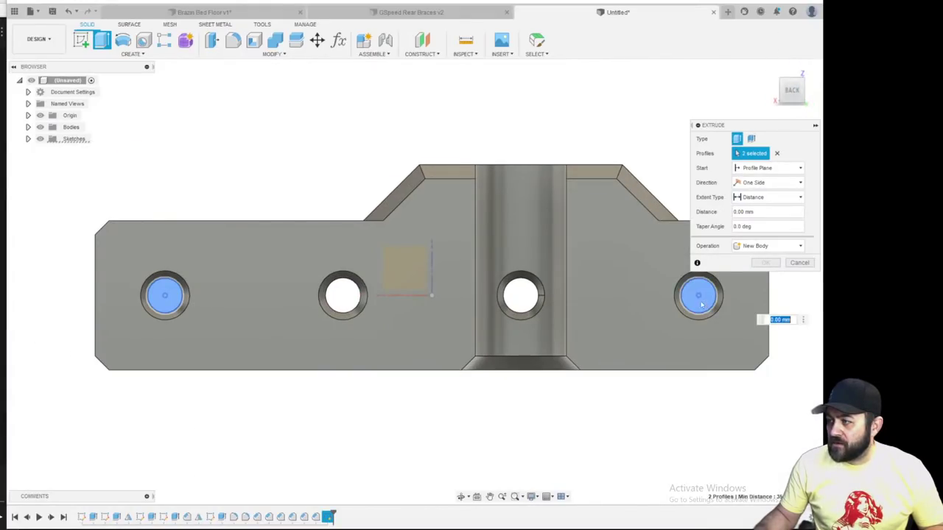
pyautogui.scroll(-2, 667, 284)
pyautogui.keyDown('shift'); pyautogui.moveTo(333, 222); pyautogui.dragTo(417, 272, button='middle'); pyautogui.keyUp('shift')
pyautogui.scroll(-2, 417, 272)
pyautogui.moveTo(640, 191); pyautogui.dragTo(516, 222, button='middle')
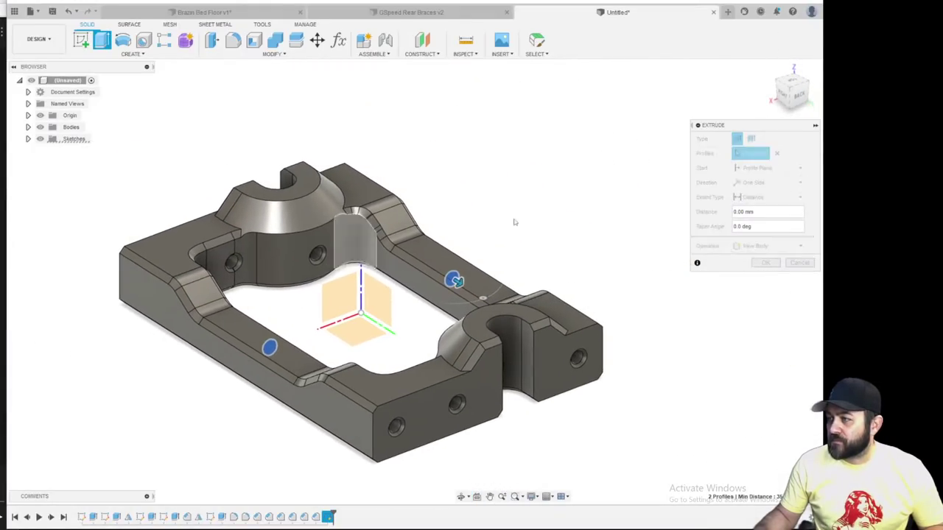
pyautogui.click(766, 182)
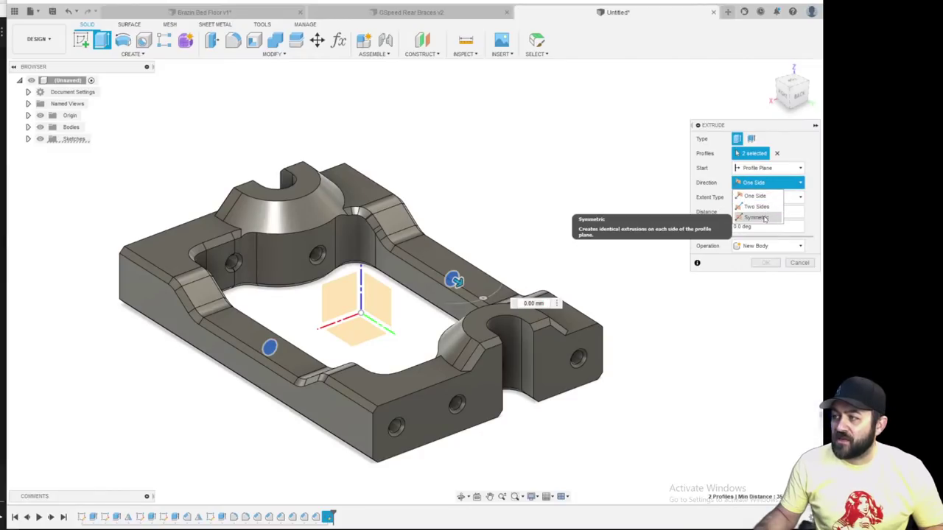
pyautogui.click(762, 220)
# Extrude both circles 15 mm to each side and join them to the frame, plugging the middle of the side-rail holes
pyautogui.scroll(2, 299, 352)
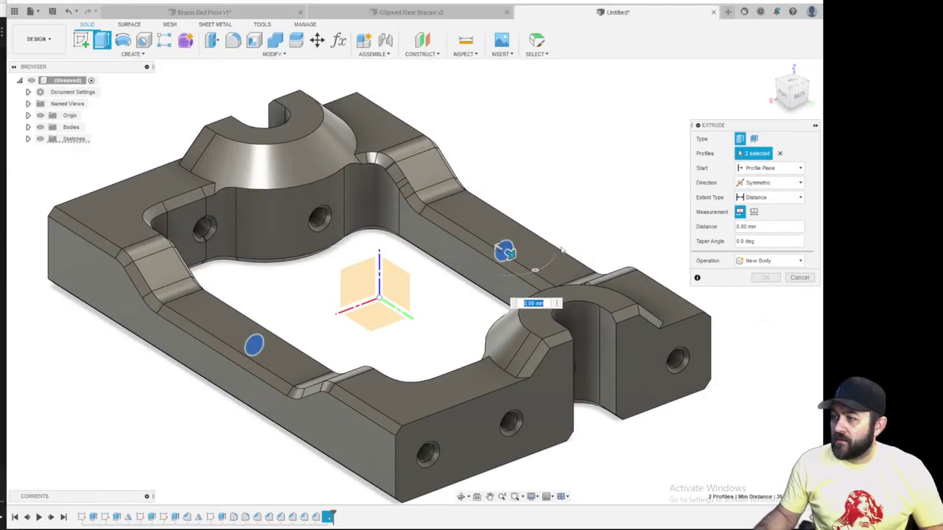
pyautogui.keyDown('shift'); pyautogui.moveTo(416, 282); pyautogui.dragTo(446, 288, button='middle'); pyautogui.keyUp('shift')
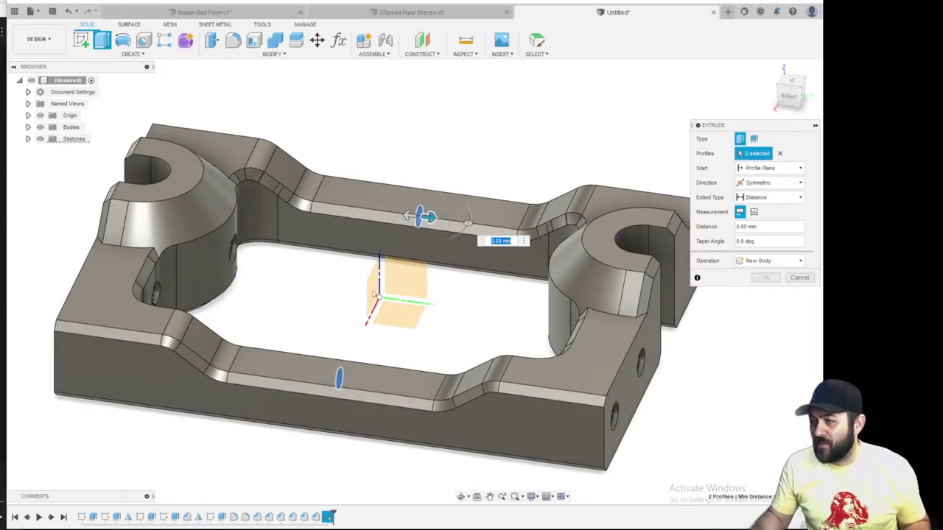
pyautogui.moveTo(429, 218); pyautogui.dragTo(556, 223)
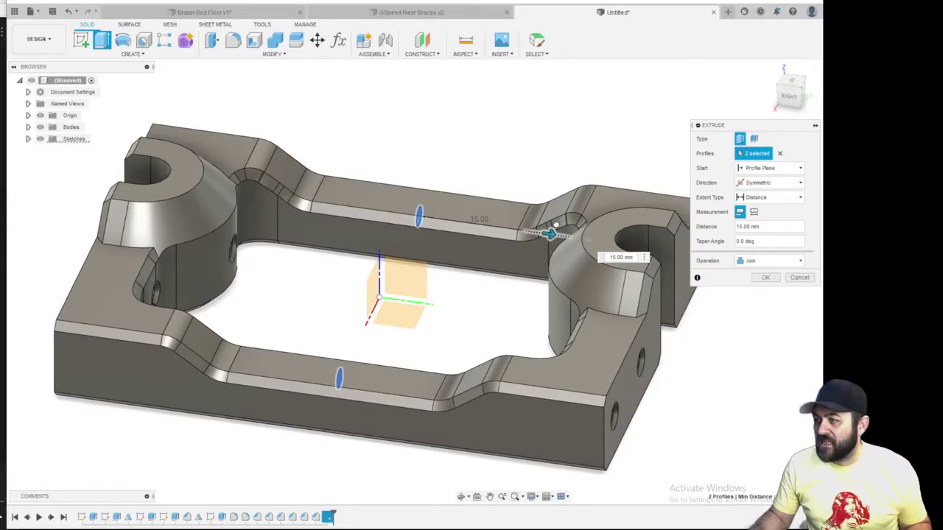
pyautogui.keyDown('shift'); pyautogui.moveTo(517, 250); pyautogui.dragTo(473, 293, button='middle'); pyautogui.keyUp('shift')
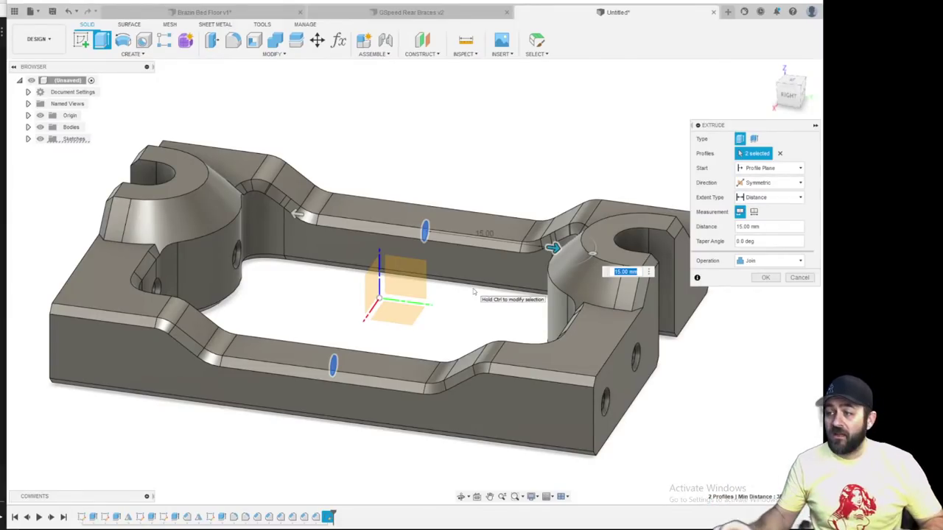
pyautogui.scroll(3, 500, 233)
pyautogui.scroll(-5, 406, 341)
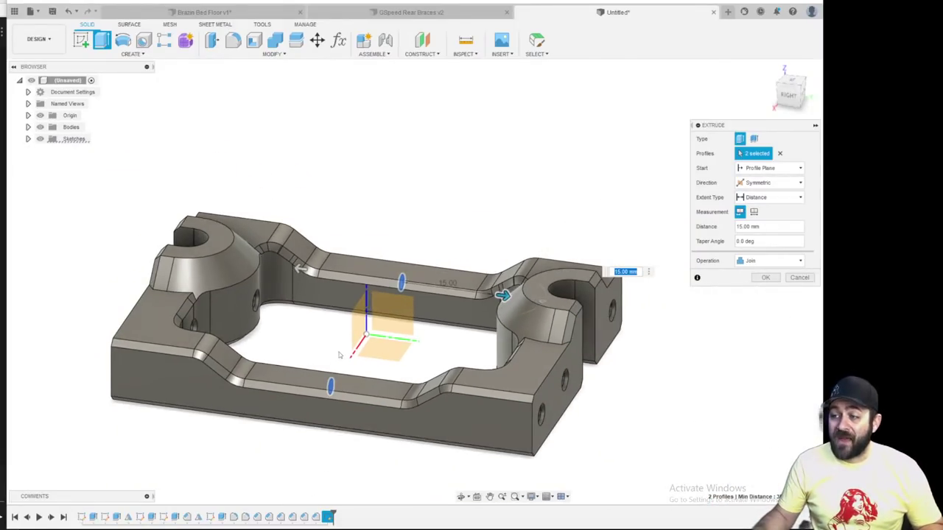
pyautogui.keyDown('shift'); pyautogui.moveTo(407, 341); pyautogui.dragTo(383, 353, button='middle'); pyautogui.keyUp('shift')
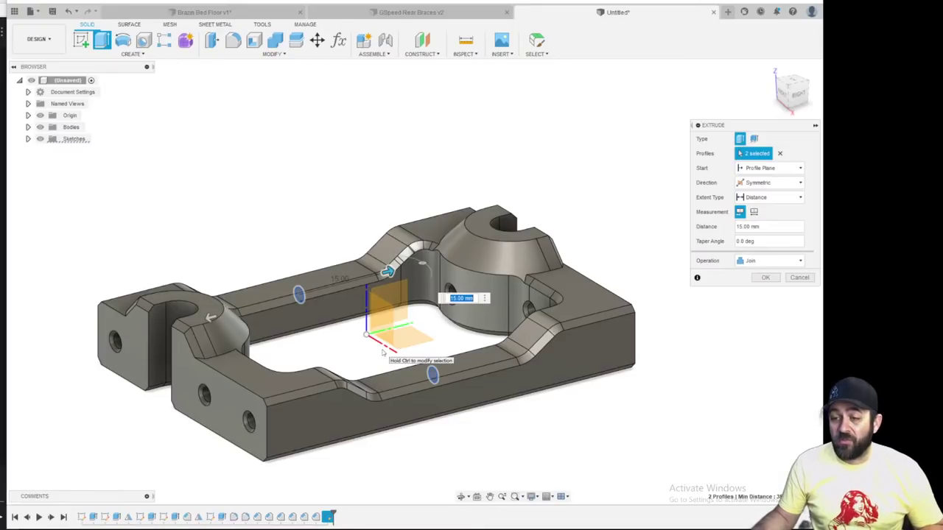
pyautogui.keyDown('shift'); pyautogui.moveTo(405, 310); pyautogui.dragTo(456, 314, button='middle'); pyautogui.keyUp('shift')
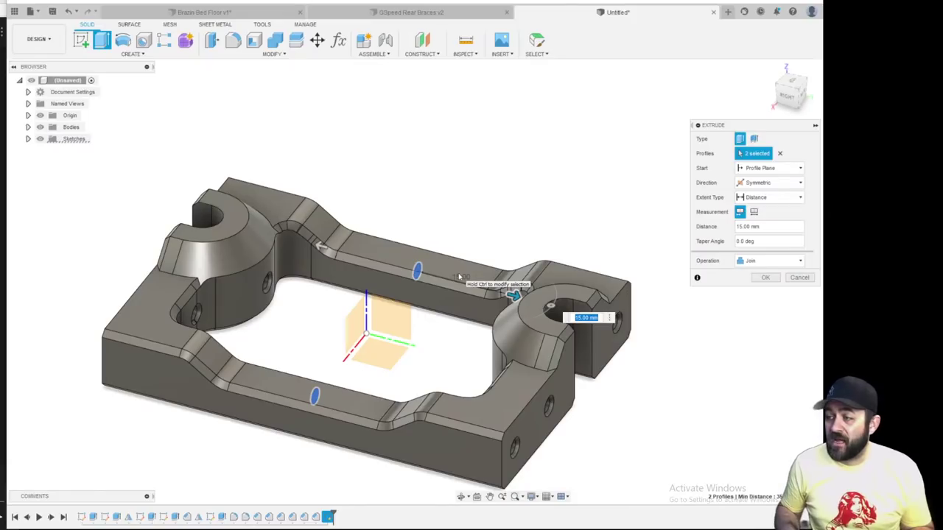
pyautogui.press('Return')
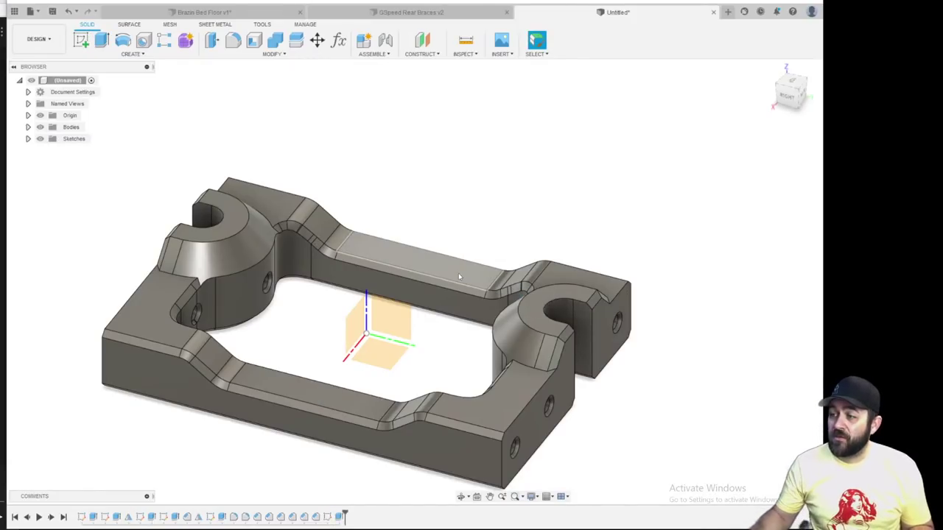
# Roll the timeline back to just before the plug extrusion
pyautogui.scroll(-3, 422, 225)
pyautogui.scroll(3, 423, 223)
pyautogui.keyDown('shift'); pyautogui.moveTo(423, 223); pyautogui.dragTo(519, 359, button='middle'); pyautogui.keyUp('shift')
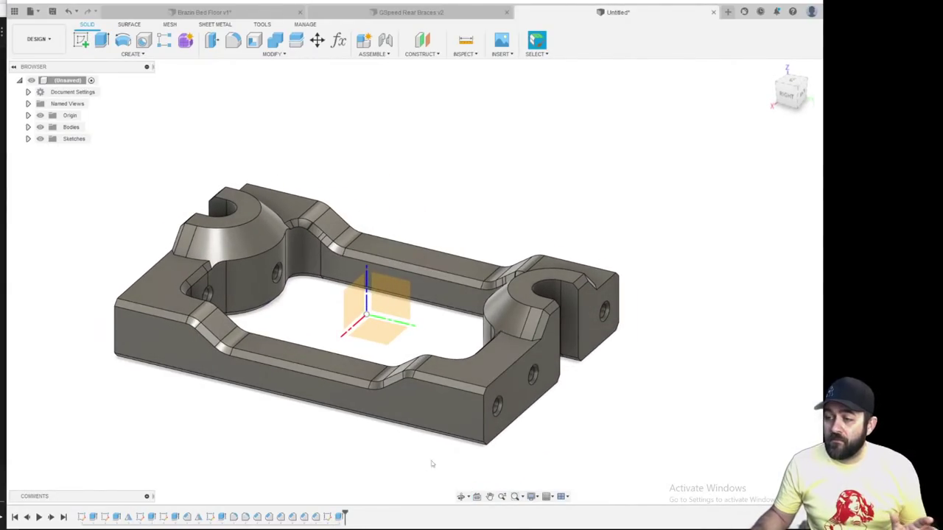
pyautogui.click(341, 517)
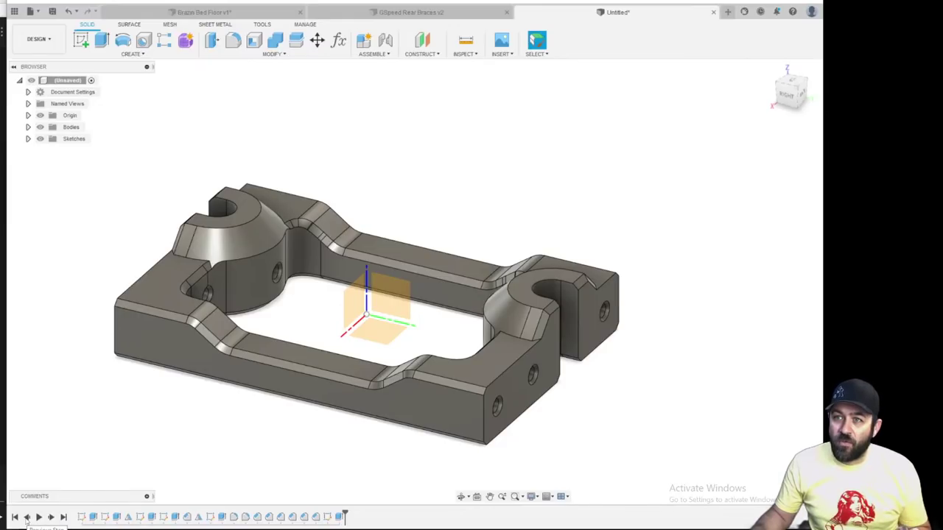
pyautogui.keyDown('shift'); pyautogui.moveTo(484, 427); pyautogui.dragTo(444, 393, button='middle'); pyautogui.keyUp('shift')
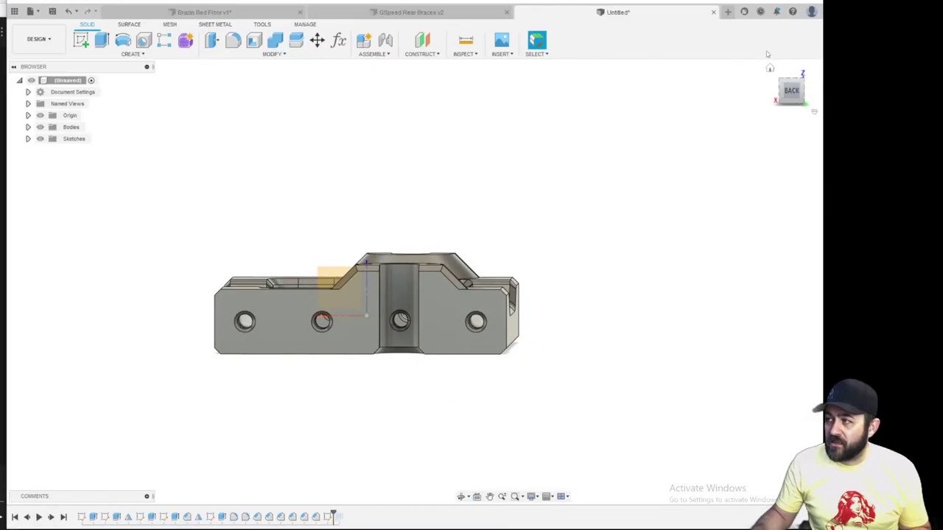
pyautogui.keyDown('shift'); pyautogui.moveTo(261, 326); pyautogui.dragTo(332, 290, button='middle'); pyautogui.keyUp('shift')
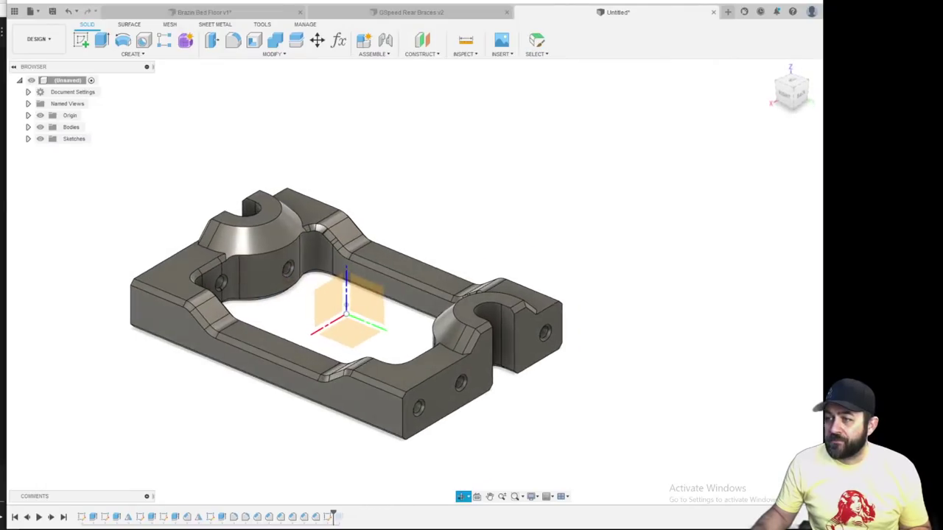
# Section the frame at the XZ origin plane and examine the holes running through both side rails
pyautogui.click(465, 53)
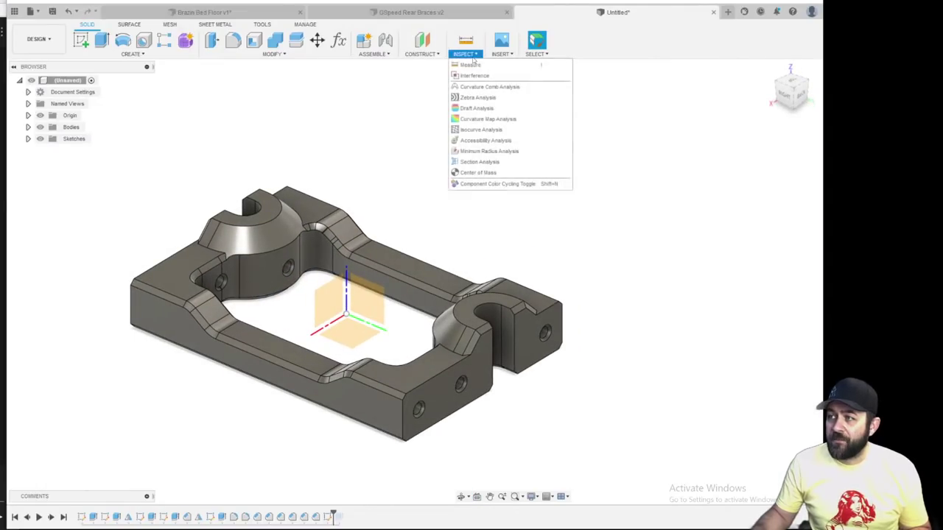
pyautogui.click(472, 163)
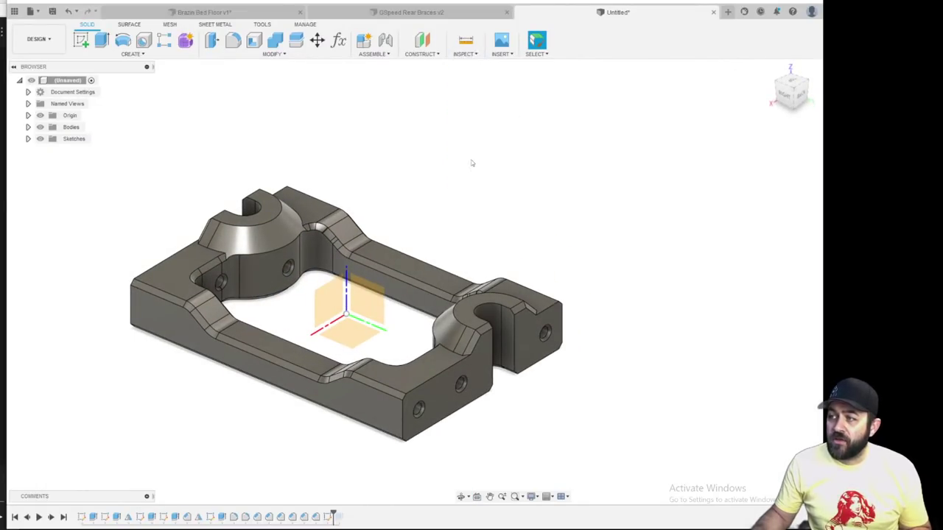
pyautogui.click(321, 310)
pyautogui.scroll(10, 295, 347)
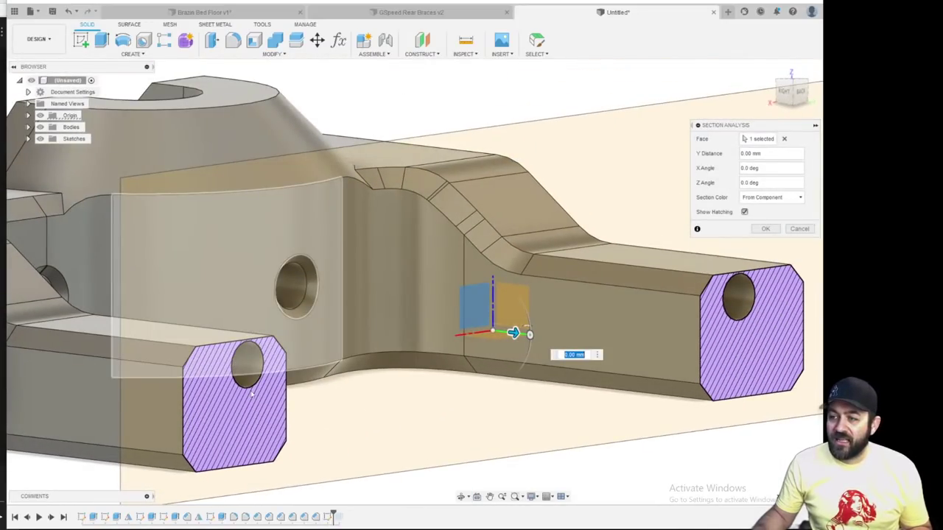
pyautogui.scroll(5, 249, 390)
pyautogui.scroll(-3, 273, 329)
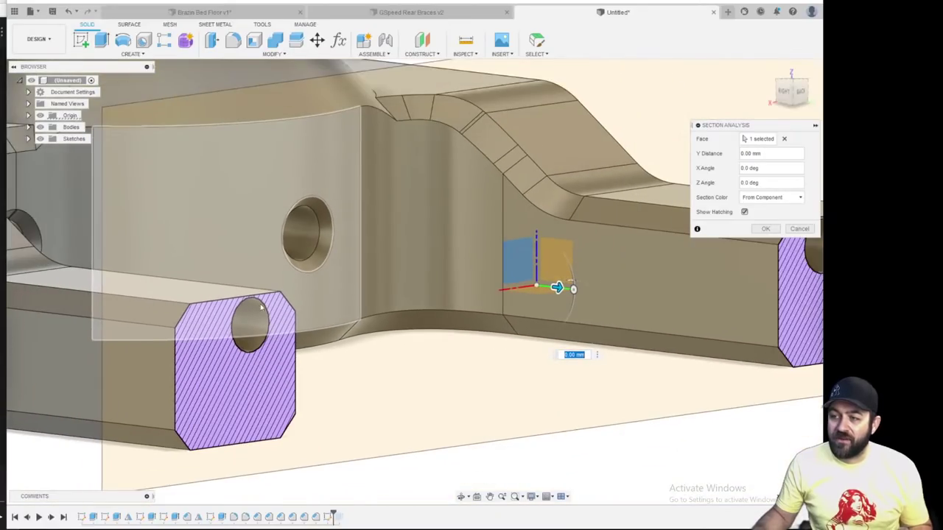
pyautogui.scroll(-5, 256, 305)
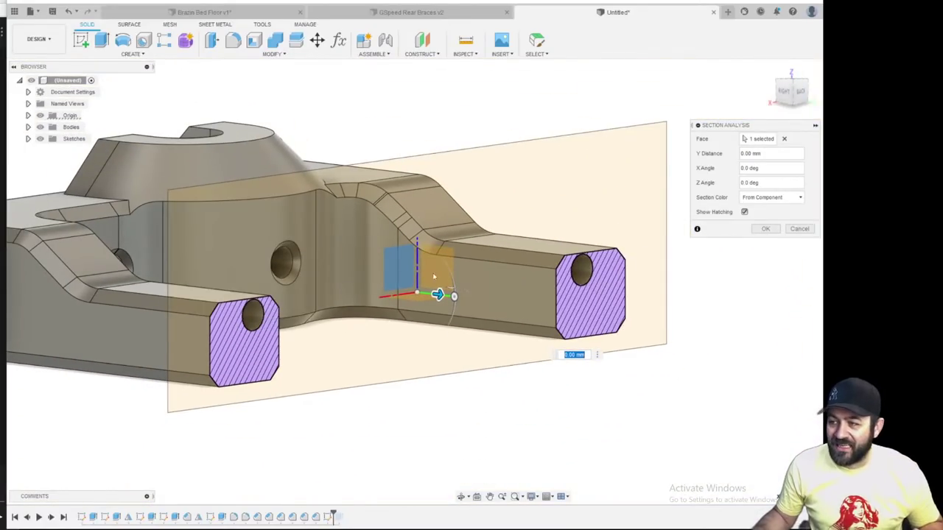
# Move the section plane along the rails to -4 mm and back to 0 mm to inspect the holes and surrounding walls
pyautogui.moveTo(437, 294); pyautogui.dragTo(504, 302)
pyautogui.moveTo(487, 269); pyautogui.dragTo(405, 271)
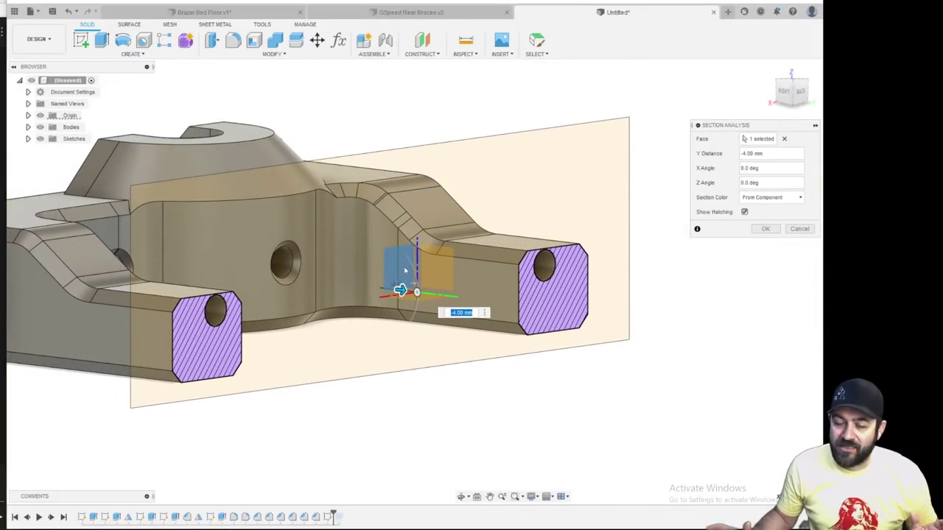
pyautogui.scroll(-5, 405, 271)
pyautogui.scroll(5, 317, 307)
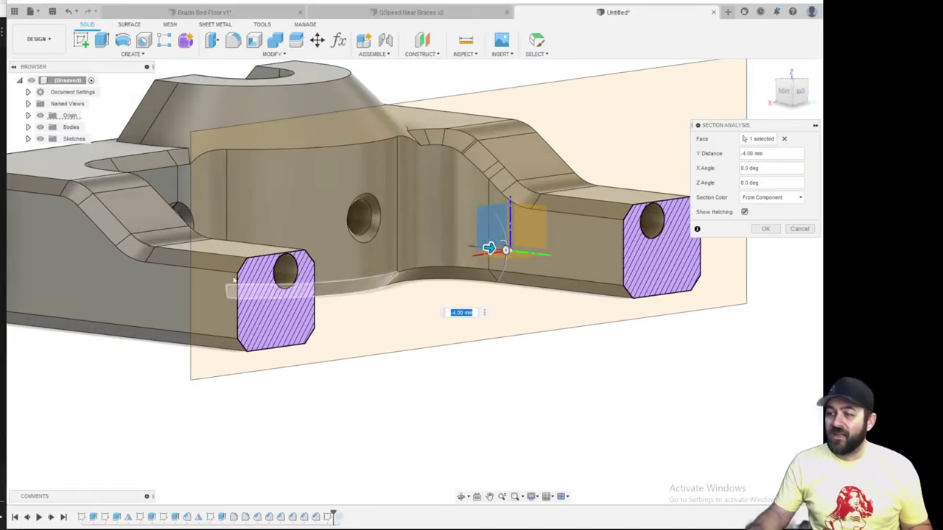
pyautogui.scroll(-2, 283, 383)
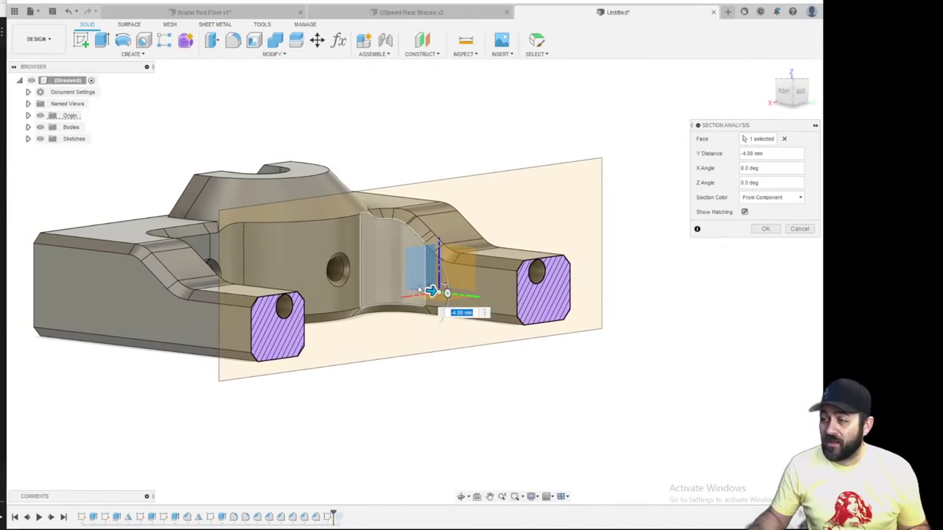
pyautogui.moveTo(432, 291); pyautogui.dragTo(436, 401)
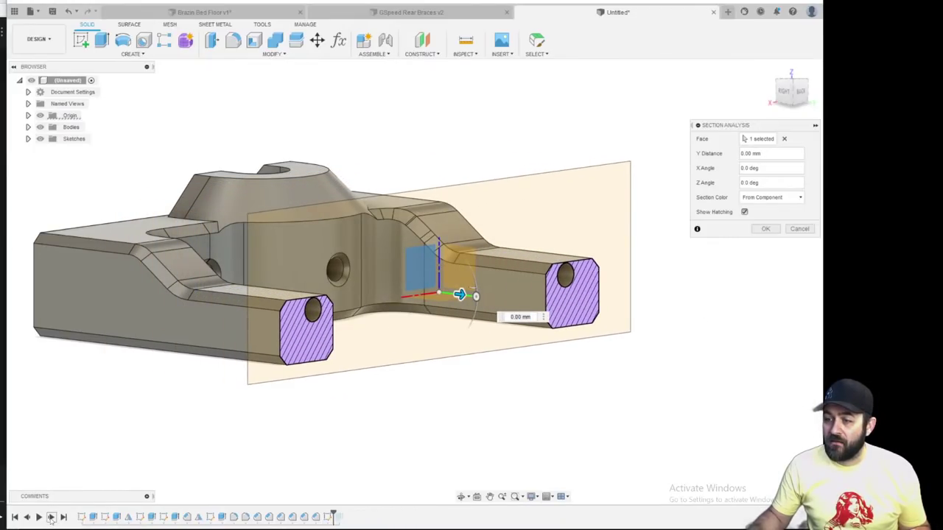
# Close the section analysis, roll the timeline forward past the plug extrusion, and section the frame at the XZ origin plane again
pyautogui.click(791, 228)
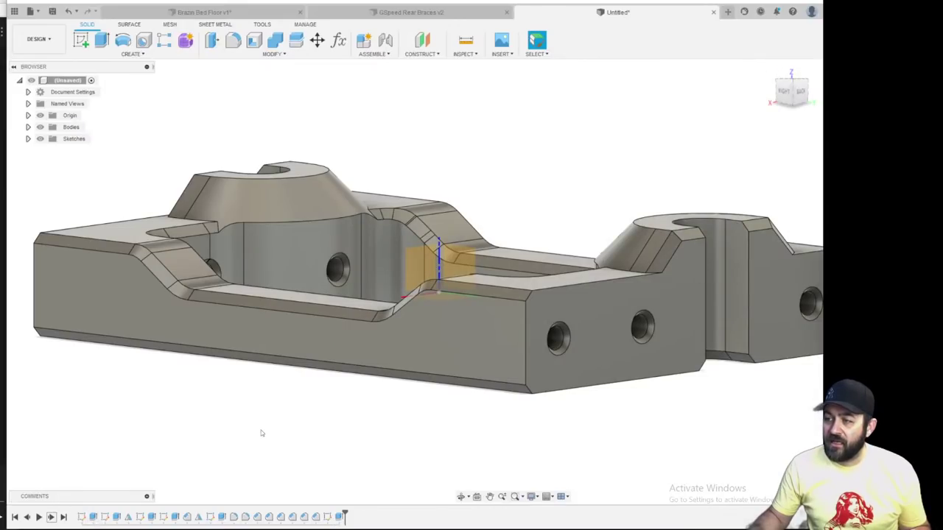
pyautogui.click(464, 56)
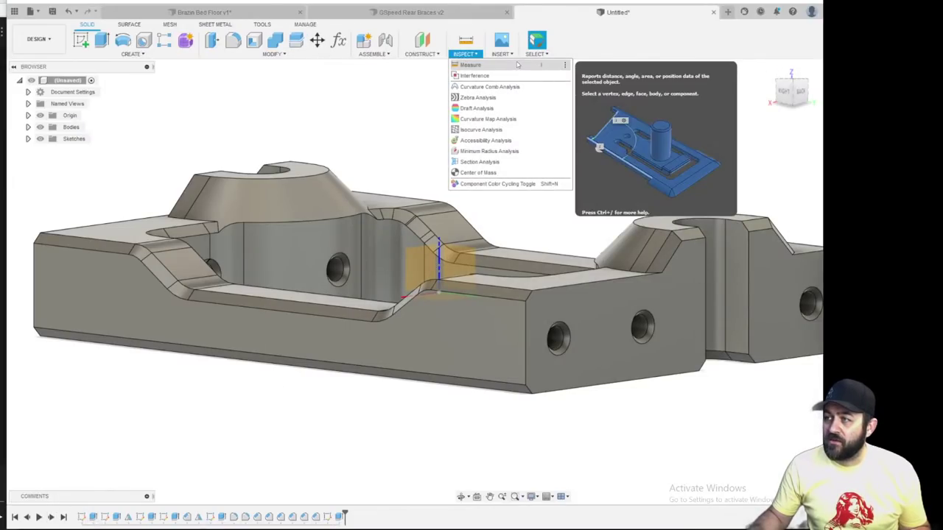
pyautogui.click(479, 162)
pyautogui.click(413, 267)
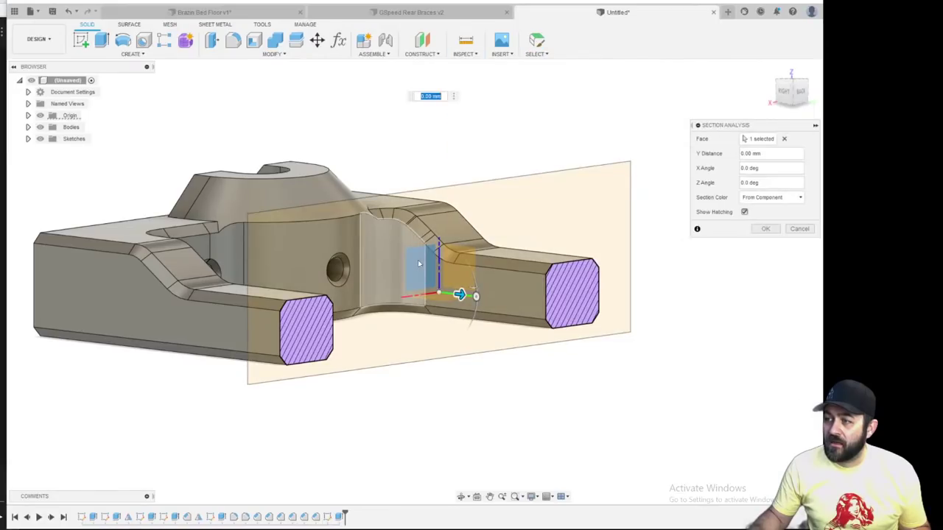
# Move the section plane to -15 mm, examine the plug ends in both side rails, and cancel the section analysis
pyautogui.moveTo(460, 294); pyautogui.dragTo(352, 282)
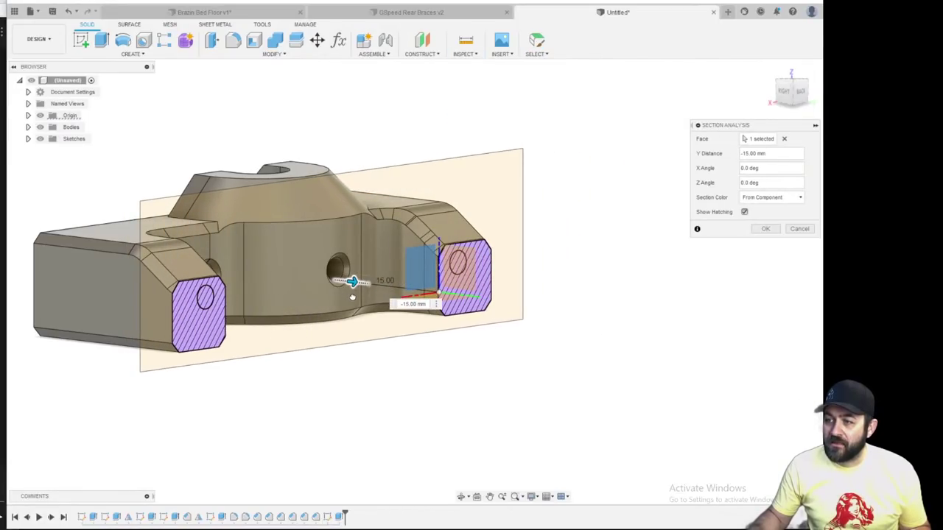
pyautogui.scroll(5, 353, 297)
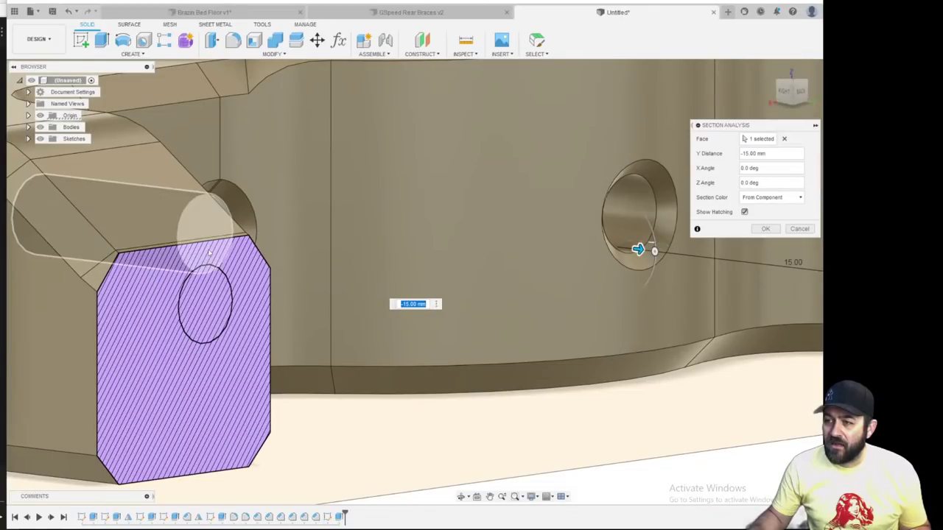
pyautogui.scroll(-5, 294, 271)
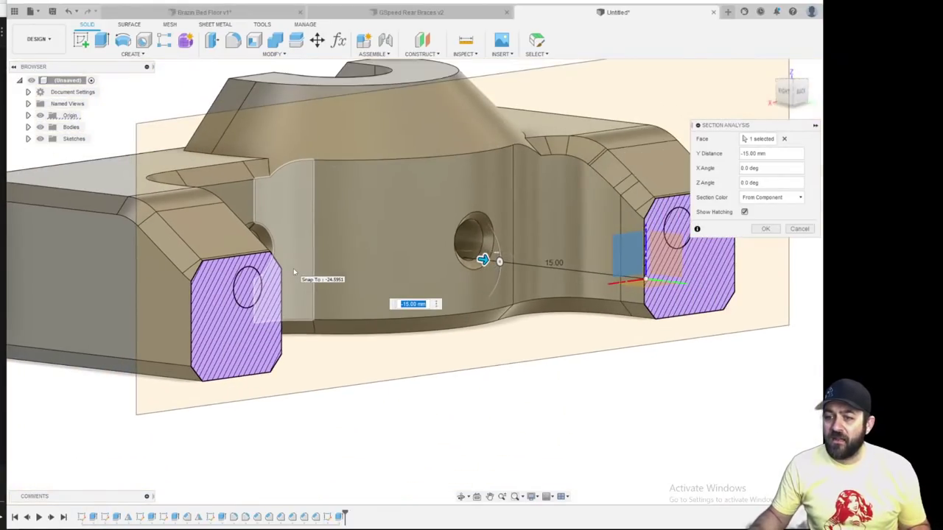
pyautogui.keyDown('shift'); pyautogui.moveTo(325, 287); pyautogui.dragTo(302, 289, button='middle'); pyautogui.keyUp('shift')
pyautogui.scroll(4, 288, 285)
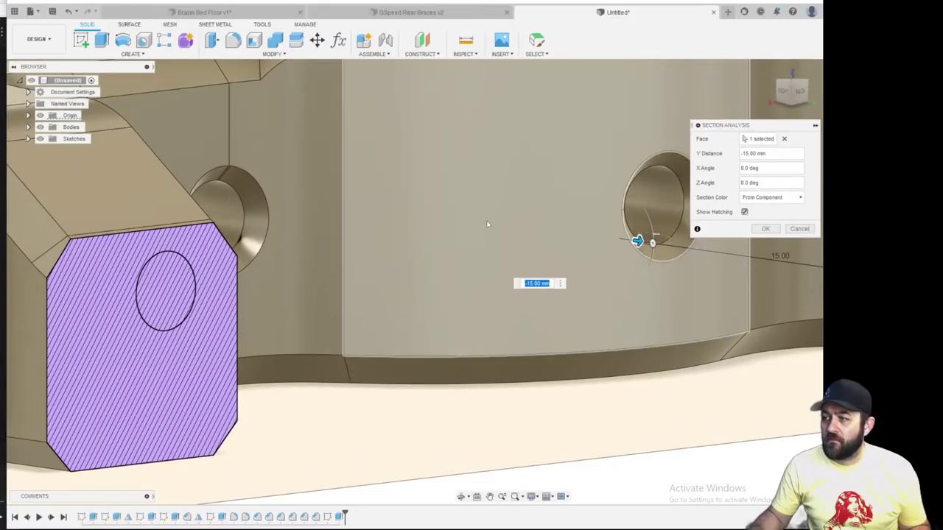
pyautogui.scroll(-3, 457, 244)
pyautogui.scroll(-4, 252, 417)
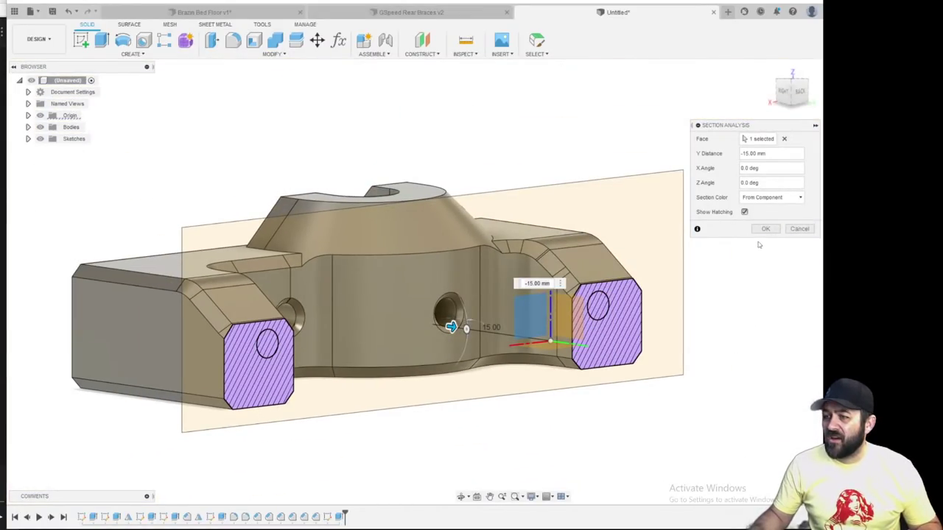
pyautogui.click(799, 229)
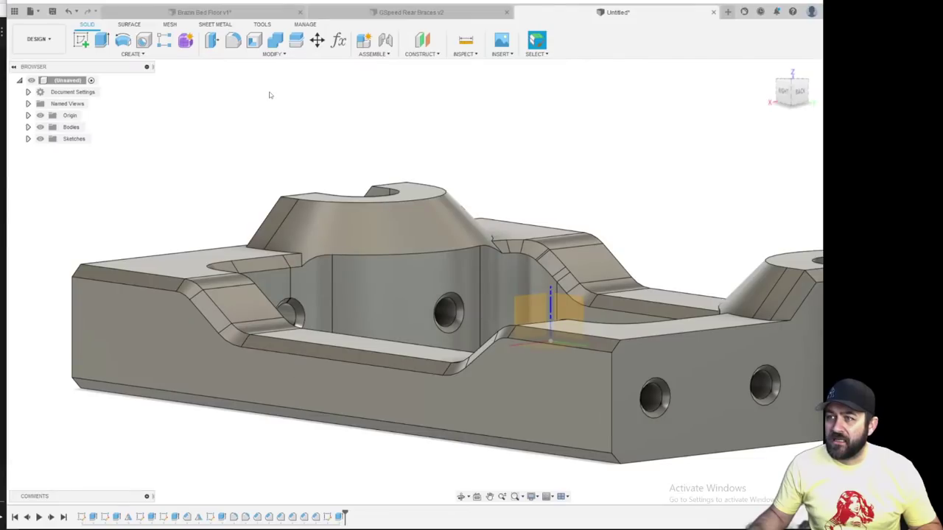
# Chamfer the four circular end edges of the plugs inside the side-rail holes by 1 mm, equal distance
pyautogui.click(266, 57)
pyautogui.click(243, 88)
pyautogui.scroll(-3, 264, 194)
pyautogui.keyDown('shift'); pyautogui.moveTo(554, 266); pyautogui.dragTo(439, 247, button='middle'); pyautogui.keyUp('shift')
pyautogui.scroll(5, 324, 306)
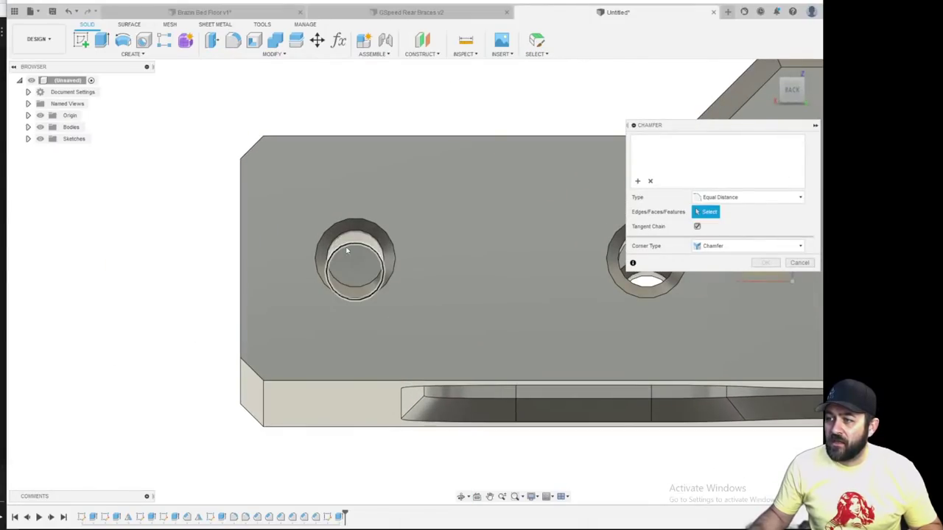
pyautogui.click(348, 249)
pyautogui.scroll(-3, 339, 260)
pyautogui.moveTo(339, 260); pyautogui.dragTo(7, 260, button='middle')
pyautogui.scroll(3, 472, 221)
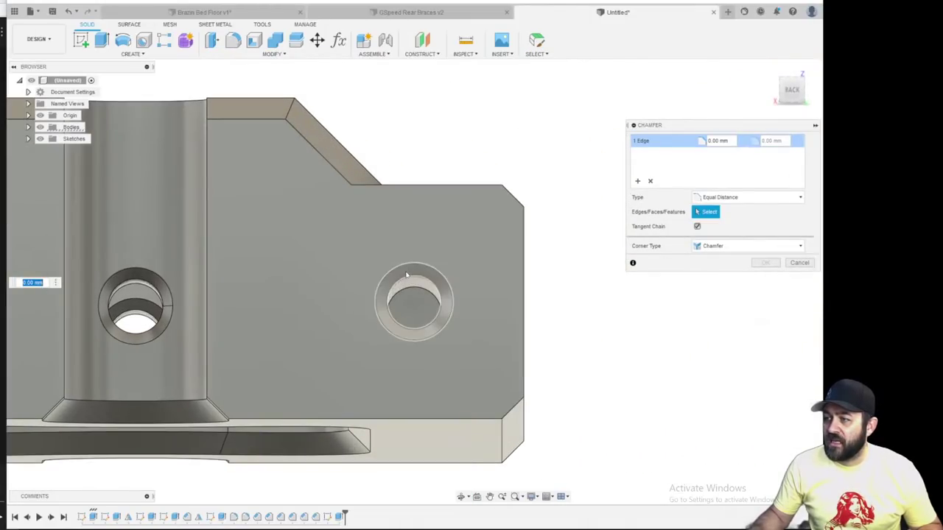
pyautogui.click(426, 293)
pyautogui.scroll(-3, 425, 295)
pyautogui.keyDown('shift'); pyautogui.moveTo(422, 297); pyautogui.dragTo(315, 290, button='middle'); pyautogui.keyUp('shift')
pyautogui.scroll(3, 240, 337)
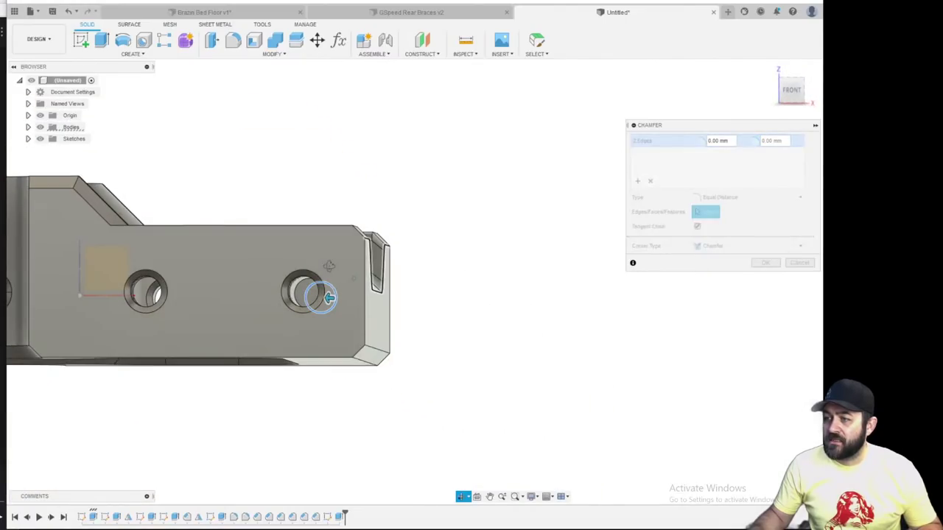
pyautogui.scroll(3, 306, 291)
pyautogui.scroll(-3, 320, 307)
pyautogui.moveTo(274, 269); pyautogui.dragTo(596, 265, button='middle')
pyautogui.scroll(3, 226, 299)
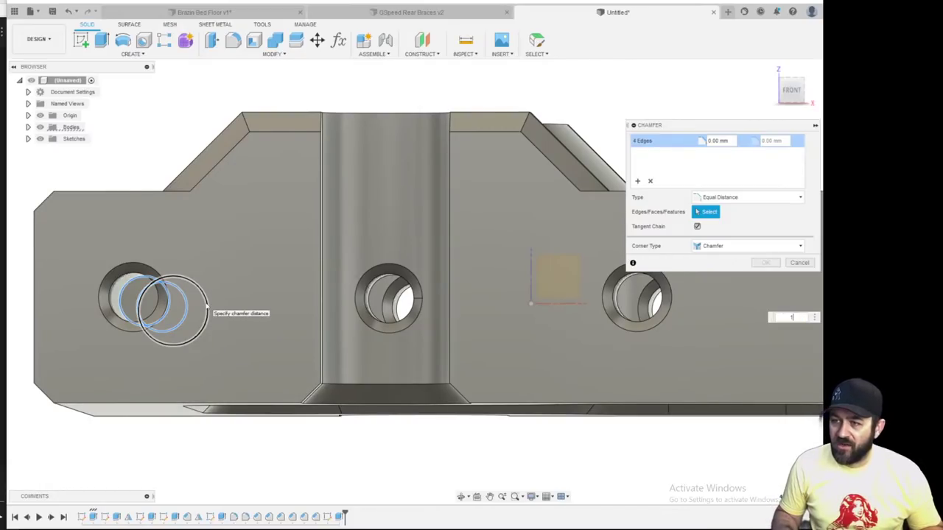
pyautogui.press('Return')
pyautogui.press('Return')
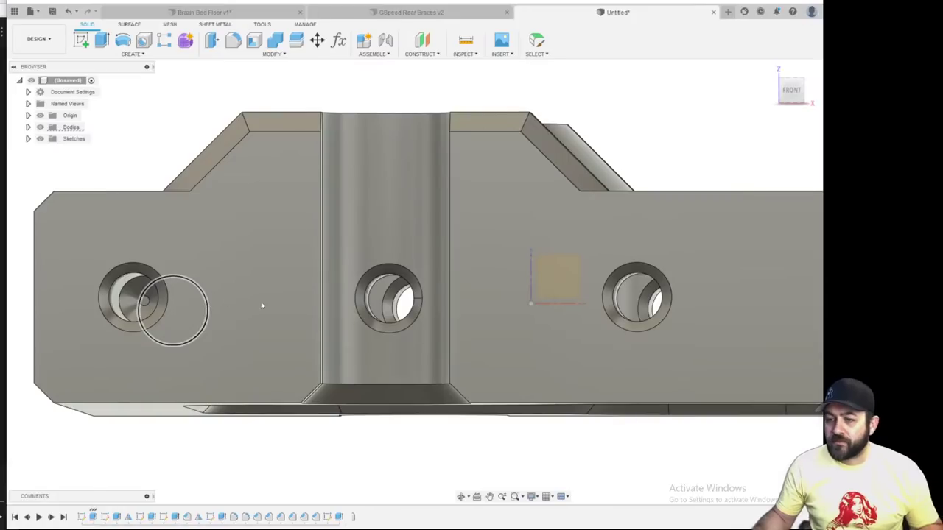
# Examine the chamfered plug ends through the side-rail holes and the overall frame from several sides
pyautogui.scroll(-3, 271, 327)
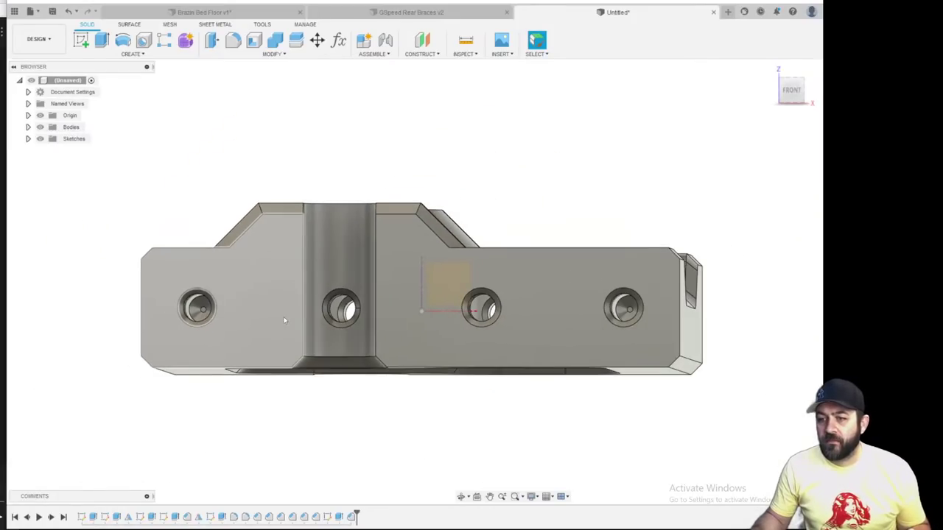
pyautogui.keyDown('shift'); pyautogui.moveTo(284, 320); pyautogui.dragTo(307, 328, button='middle'); pyautogui.keyUp('shift')
pyautogui.scroll(-3, 346, 317)
pyautogui.keyDown('shift'); pyautogui.moveTo(398, 324); pyautogui.dragTo(357, 282, button='middle'); pyautogui.keyUp('shift')
pyautogui.scroll(4, 293, 288)
pyautogui.keyDown('shift'); pyautogui.moveTo(292, 287); pyautogui.dragTo(357, 307, button='middle'); pyautogui.keyUp('shift')
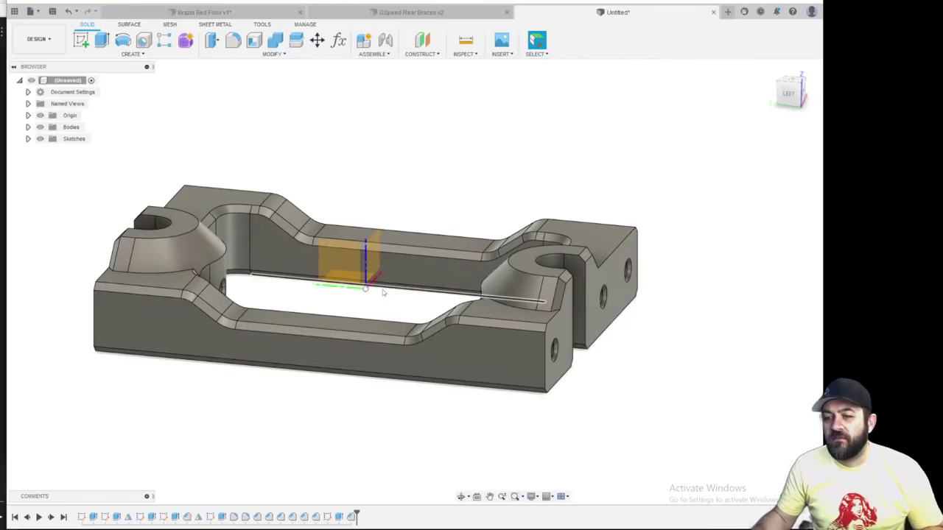
pyautogui.scroll(2, 396, 339)
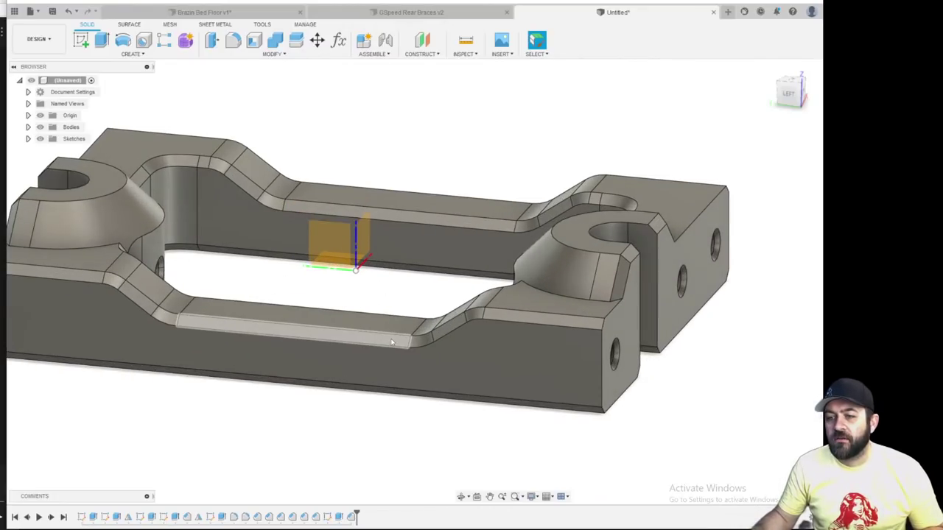
pyautogui.scroll(-4, 413, 357)
pyautogui.scroll(3, 472, 355)
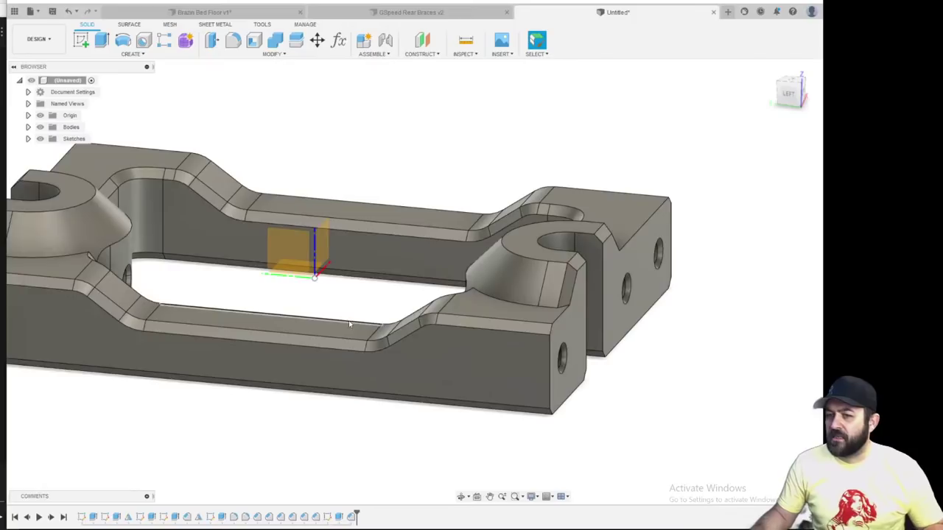
pyautogui.scroll(-3, 351, 322)
pyautogui.scroll(3, 432, 349)
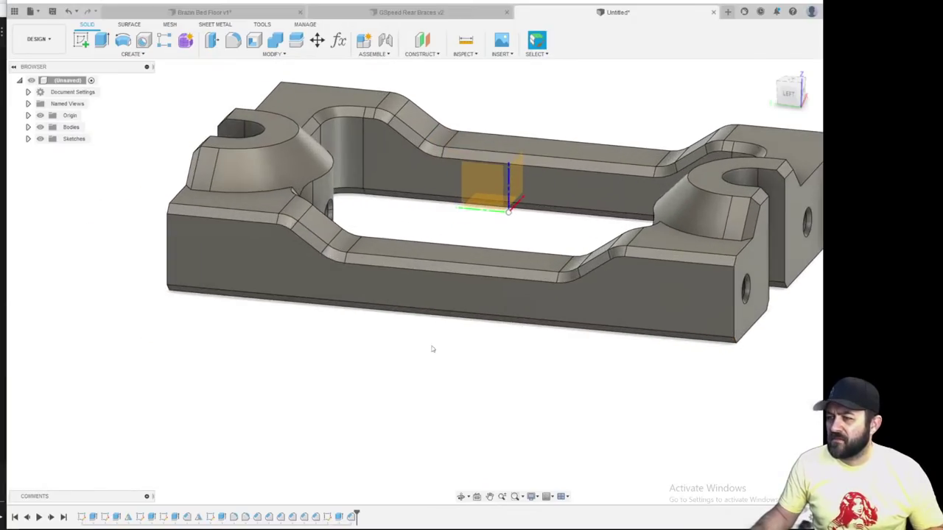
# Section the frame at the XZ origin plane, move the section to 16 mm to inspect the rail hole, and cancel the analysis
pyautogui.click(502, 54)
pyautogui.click(464, 54)
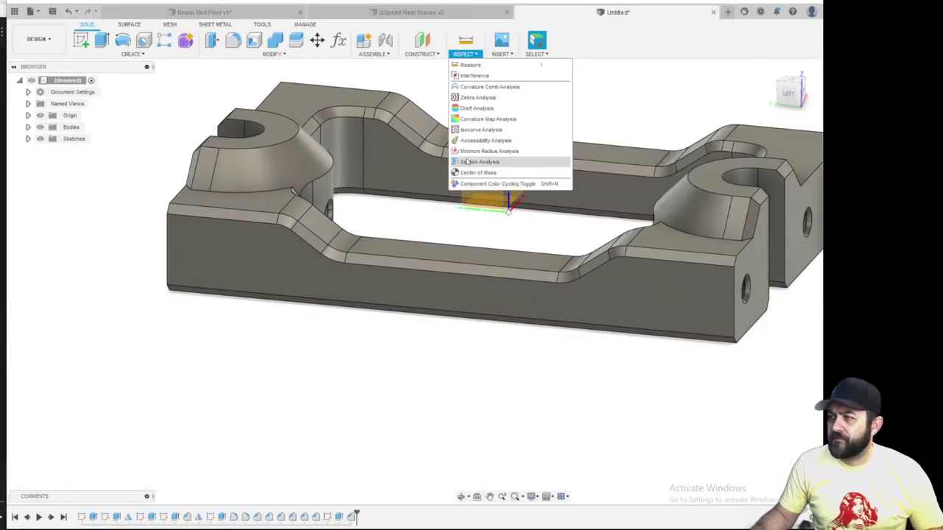
pyautogui.click(466, 161)
pyautogui.click(475, 188)
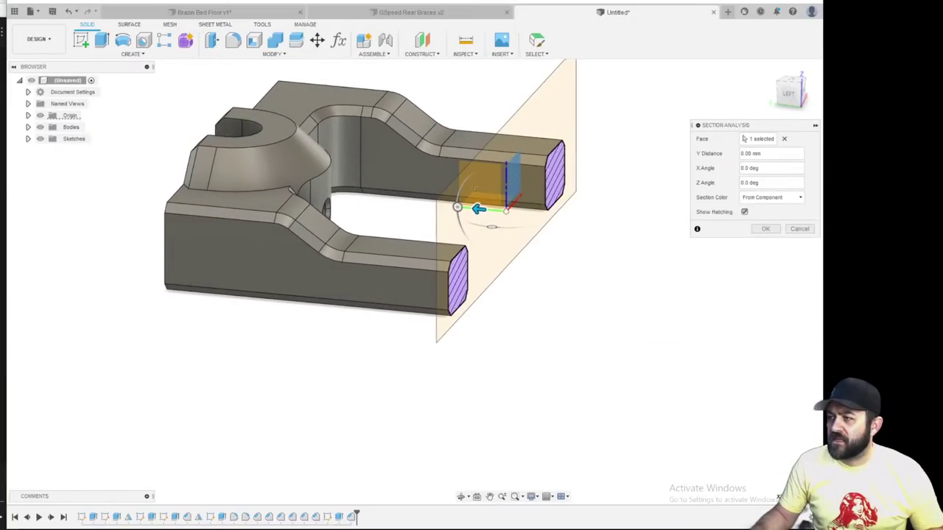
pyautogui.moveTo(495, 199); pyautogui.dragTo(411, 191, button='middle')
pyautogui.moveTo(394, 199); pyautogui.dragTo(262, 187)
pyautogui.scroll(4, 257, 204)
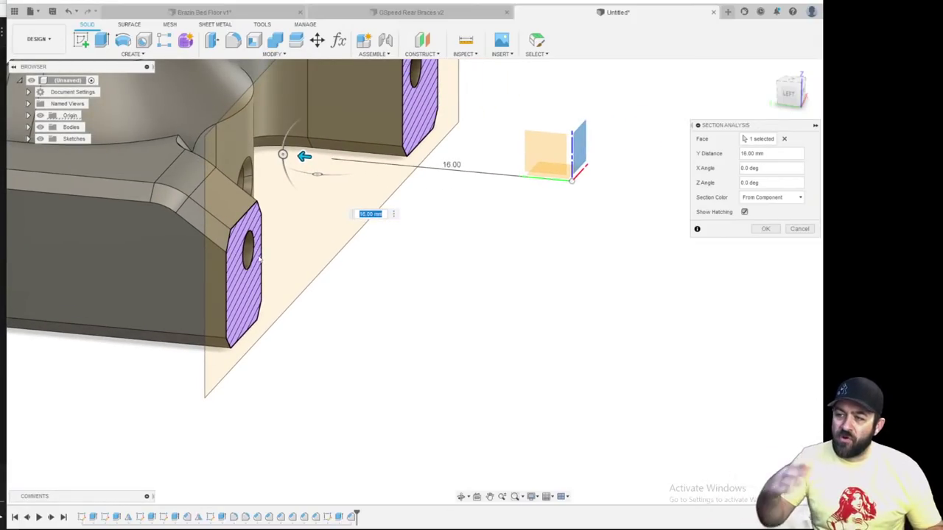
pyautogui.scroll(-2, 260, 257)
pyautogui.press('Escape')
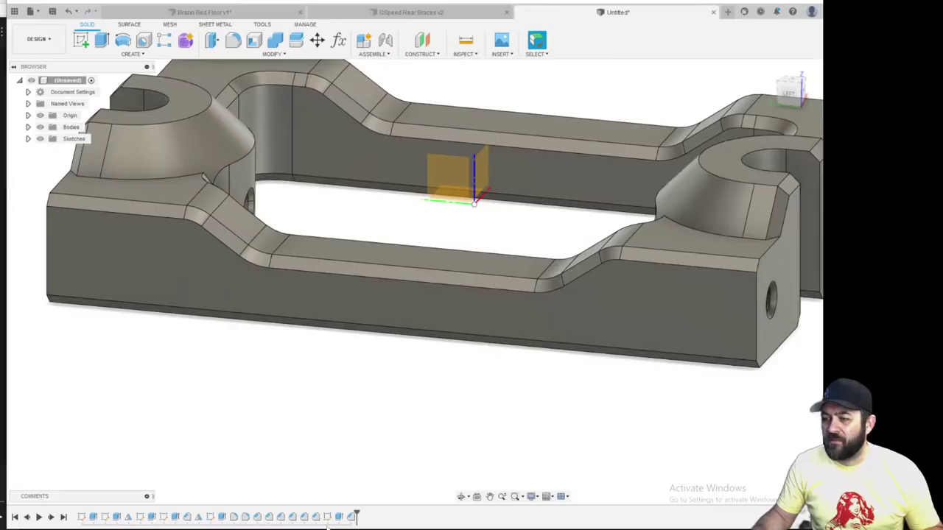
# Open the plug extrusion's settings to check its extent and distance, and cancel the edit
pyautogui.rightClick(338, 517)
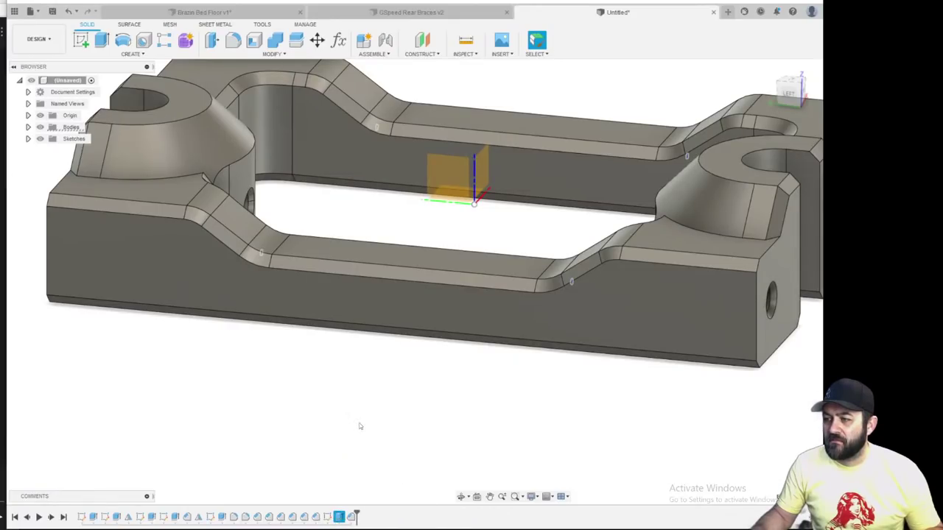
pyautogui.click(363, 421)
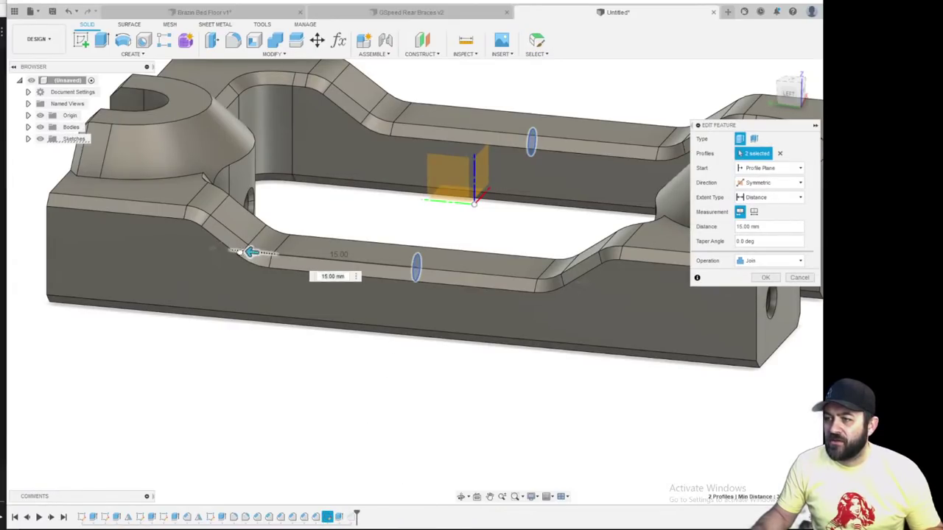
pyautogui.press('Escape')
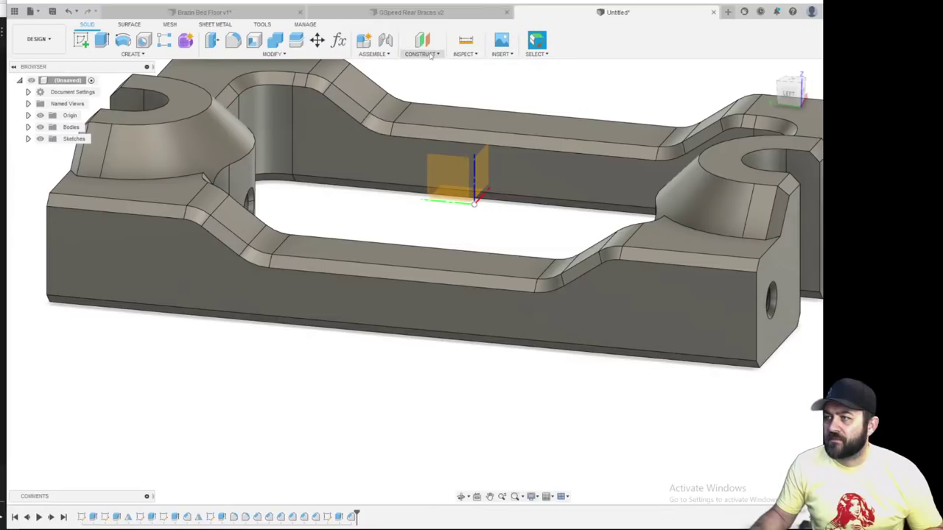
# Section the frame at the XZ origin plane again and move the section to 19 mm to inspect the side-rail holes
pyautogui.click(467, 55)
pyautogui.click(482, 151)
pyautogui.click(485, 171)
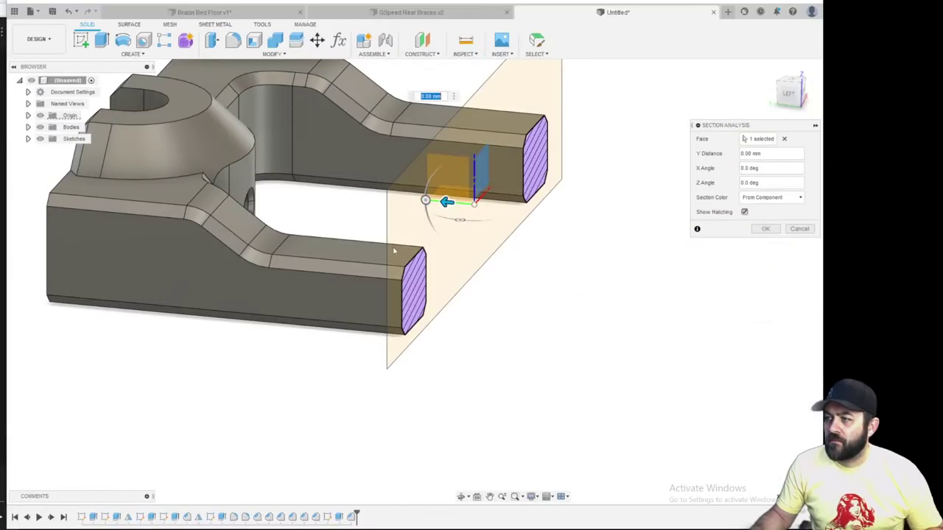
pyautogui.moveTo(446, 204); pyautogui.dragTo(248, 185)
pyautogui.scroll(5, 228, 246)
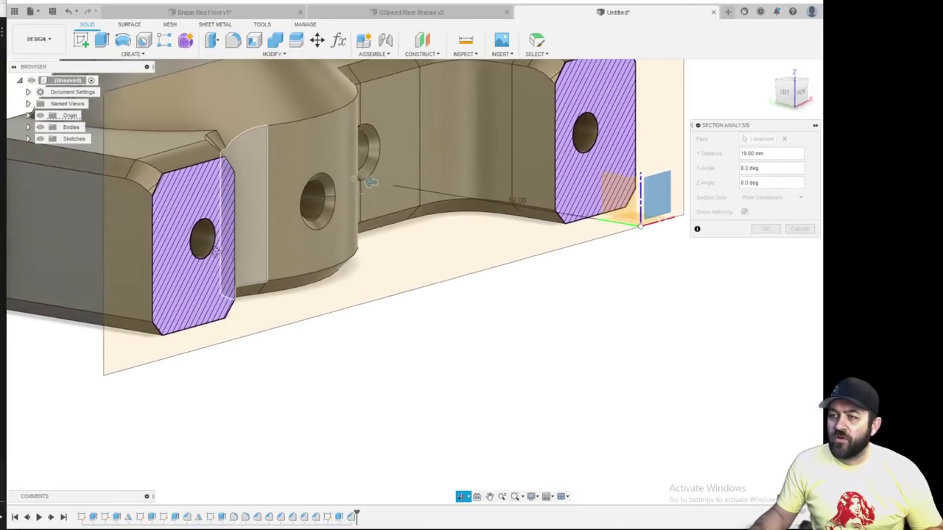
pyautogui.scroll(-2, 248, 270)
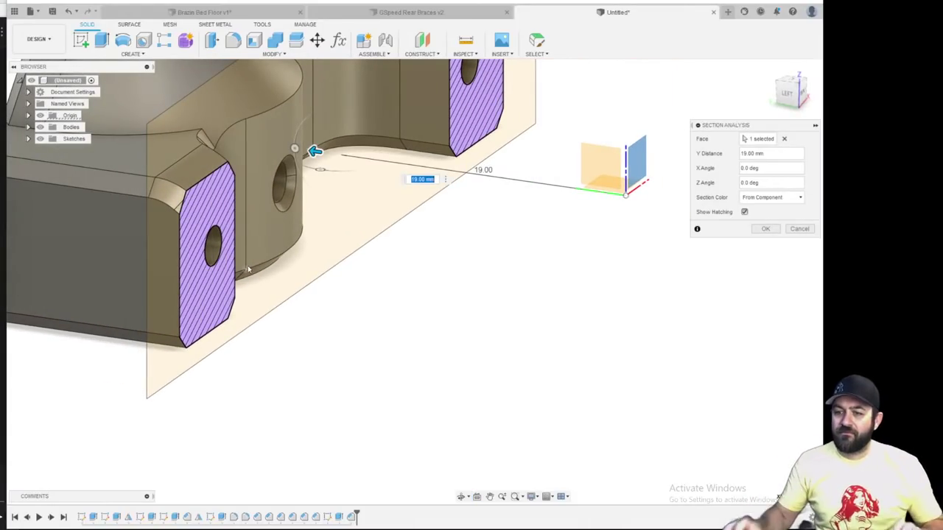
# Inspect the sectioned rails and holes from several angles, close the section analysis, and view the whole frame
pyautogui.scroll(-3, 436, 317)
pyautogui.keyDown('shift'); pyautogui.moveTo(471, 224); pyautogui.dragTo(129, 298, button='middle'); pyautogui.keyUp('shift')
pyautogui.scroll(-2, 331, 242)
pyautogui.scroll(4, 333, 243)
pyautogui.keyDown('shift'); pyautogui.moveTo(388, 288); pyautogui.dragTo(424, 262, button='middle'); pyautogui.keyUp('shift')
pyautogui.scroll(-3, 536, 143)
pyautogui.press('Escape')
pyautogui.scroll(-3, 535, 144)
pyautogui.keyDown('shift'); pyautogui.moveTo(330, 193); pyautogui.dragTo(463, 225, button='middle'); pyautogui.keyUp('shift')
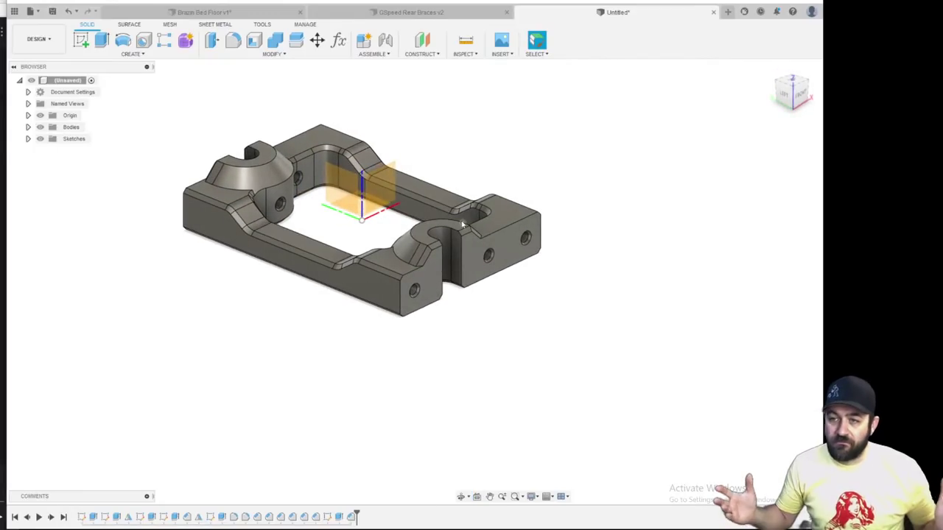
pyautogui.keyDown('shift'); pyautogui.moveTo(582, 255); pyautogui.dragTo(515, 251, button='middle'); pyautogui.keyUp('shift')
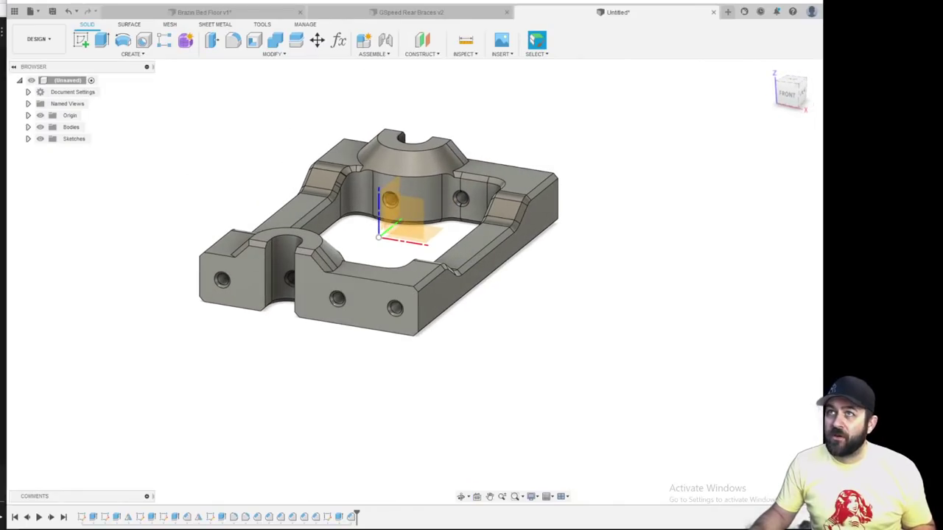
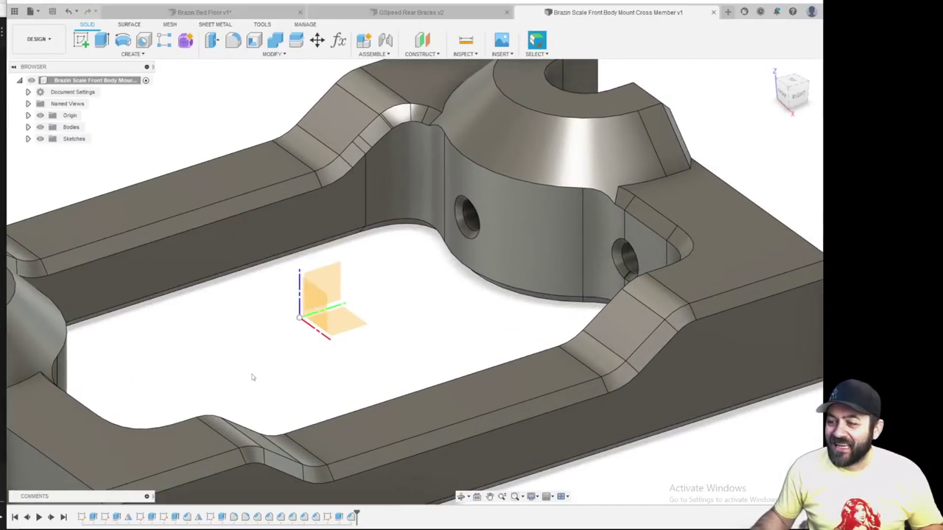
# Examine the cross member's end holes, lower corner chamfer, slotted bosses and inner corner from several sides
pyautogui.scroll(-3, 300, 412)
pyautogui.keyDown('shift'); pyautogui.moveTo(384, 435); pyautogui.dragTo(447, 295, button='middle'); pyautogui.keyUp('shift')
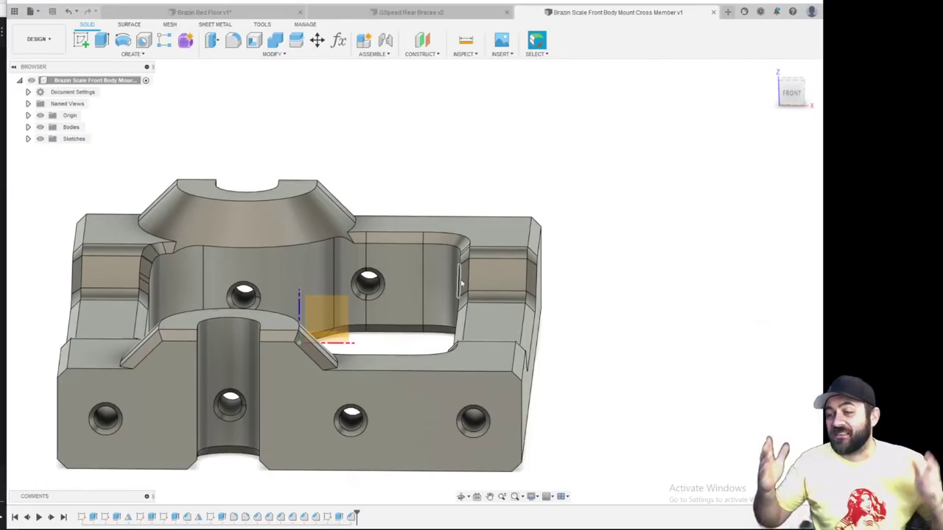
pyautogui.scroll(3, 529, 302)
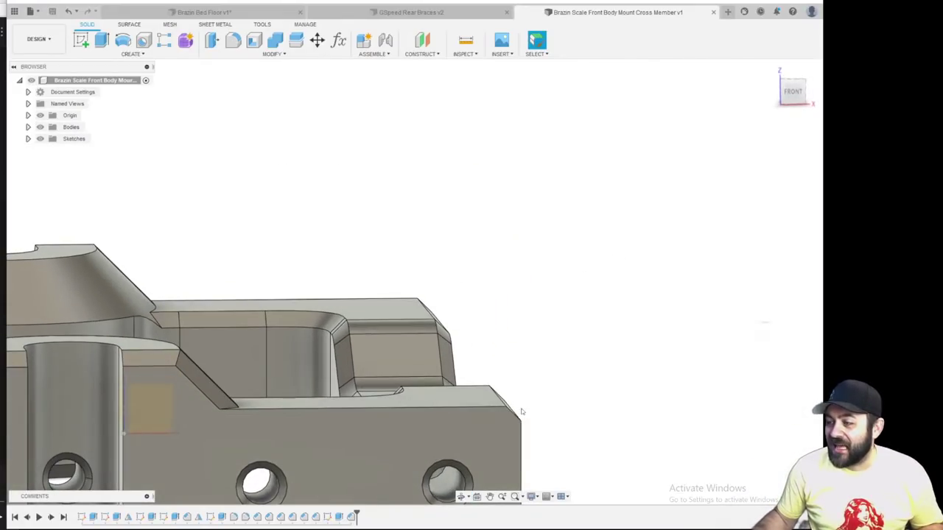
pyautogui.moveTo(522, 410); pyautogui.dragTo(480, 318, button='middle')
pyautogui.scroll(1, 484, 352)
pyautogui.moveTo(488, 476); pyautogui.dragTo(391, 311, button='middle')
pyautogui.scroll(5, 420, 304)
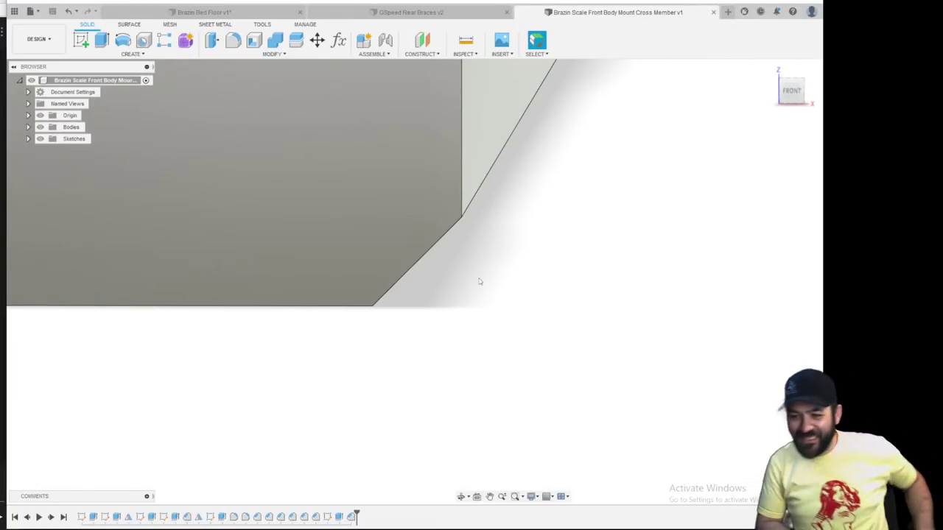
pyautogui.scroll(-8, 479, 281)
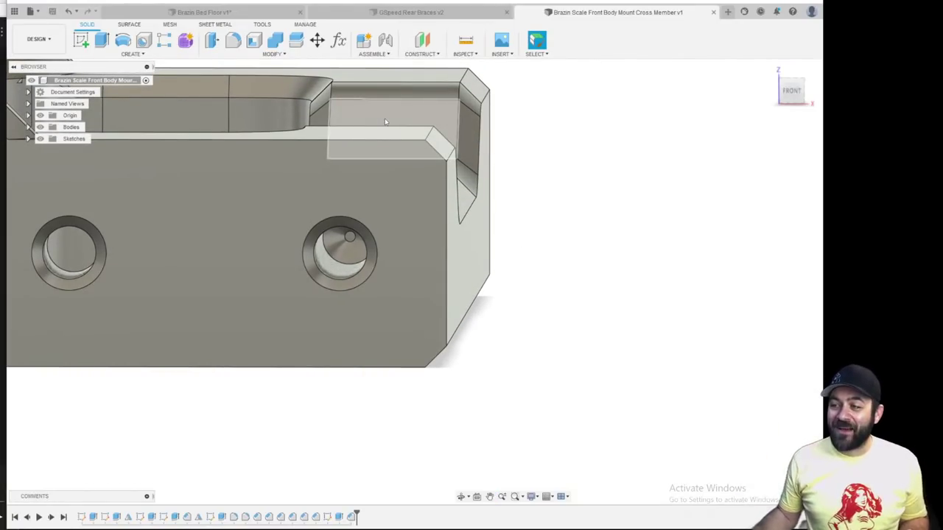
pyautogui.scroll(-3, 392, 232)
pyautogui.keyDown('shift'); pyautogui.moveTo(392, 232); pyautogui.dragTo(449, 423, button='middle'); pyautogui.keyUp('shift')
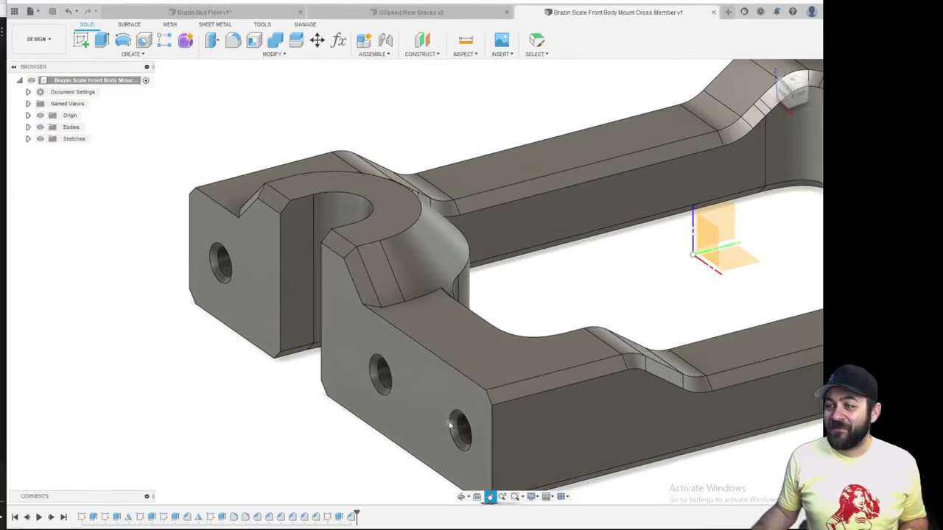
pyautogui.scroll(2, 622, 339)
pyautogui.keyDown('shift'); pyautogui.moveTo(541, 310); pyautogui.dragTo(429, 340, button='middle'); pyautogui.keyUp('shift')
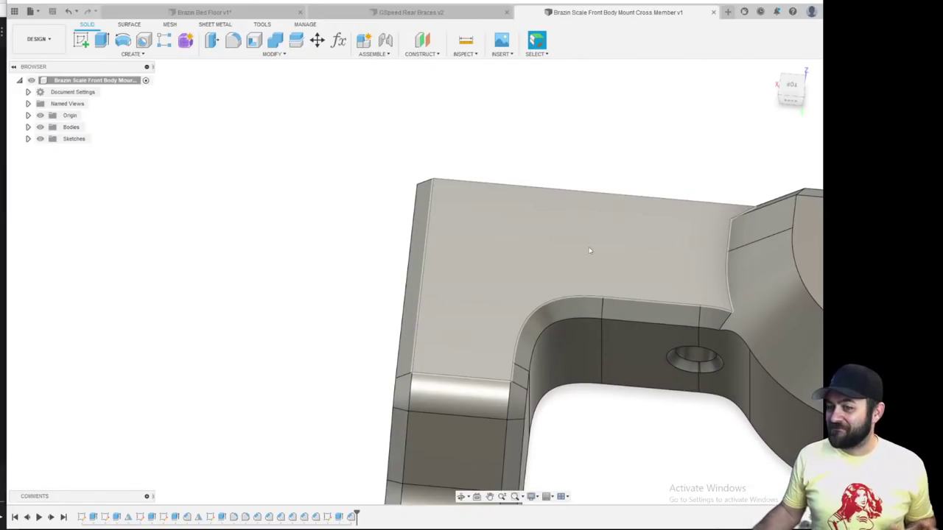
# Examine the cross member's top corner fillet, the chamfered side rail and the overall frame from several angles
pyautogui.scroll(-5, 551, 292)
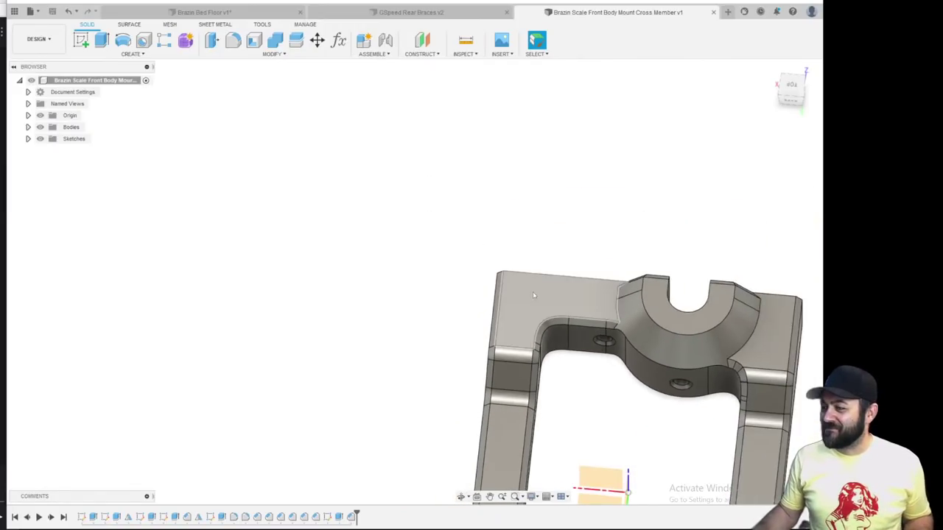
pyautogui.moveTo(532, 293); pyautogui.dragTo(417, 174, button='middle')
pyautogui.keyDown('shift'); pyautogui.moveTo(389, 319); pyautogui.dragTo(460, 277, button='middle'); pyautogui.keyUp('shift')
pyautogui.scroll(3, 390, 366)
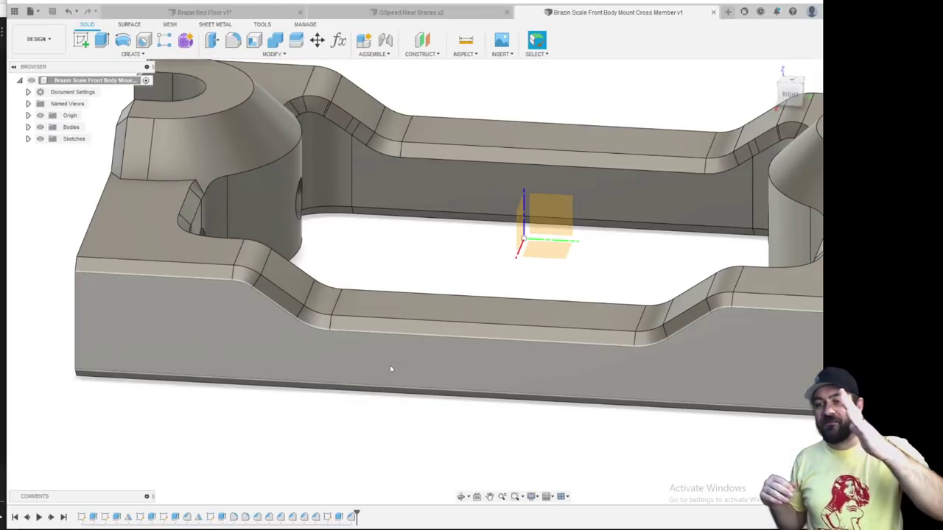
pyautogui.scroll(-3, 360, 346)
pyautogui.moveTo(461, 322); pyautogui.dragTo(393, 300, button='middle')
pyautogui.scroll(-3, 523, 339)
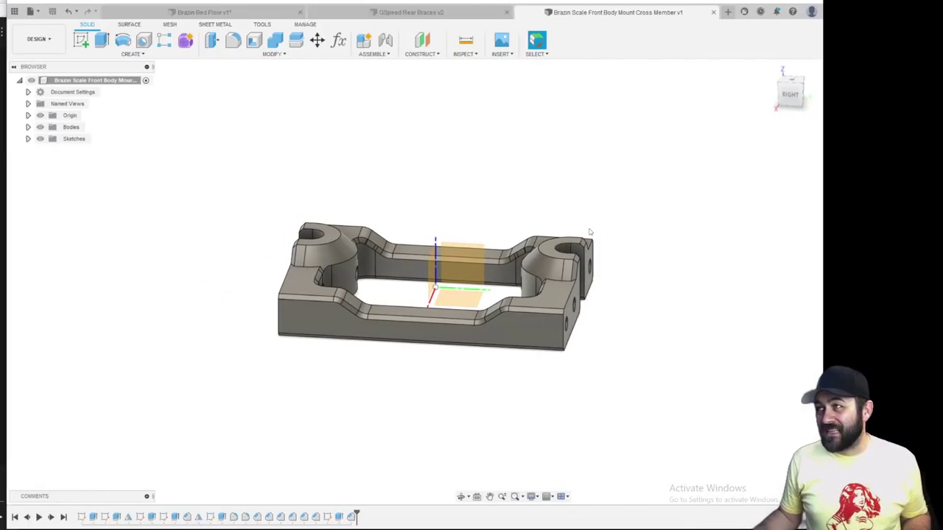
# Inspect the slotted bosses, end holes and inner corners of the finished frame from both ends
pyautogui.moveTo(494, 303); pyautogui.dragTo(481, 242, button='middle')
pyautogui.scroll(3, 481, 243)
pyautogui.keyDown('shift'); pyautogui.moveTo(563, 310); pyautogui.dragTo(553, 263, button='middle'); pyautogui.keyUp('shift')
pyautogui.scroll(-3, 523, 276)
pyautogui.scroll(5, 369, 252)
pyautogui.keyDown('shift'); pyautogui.moveTo(369, 252); pyautogui.dragTo(375, 290, button='middle'); pyautogui.keyUp('shift')
pyautogui.scroll(-3, 363, 284)
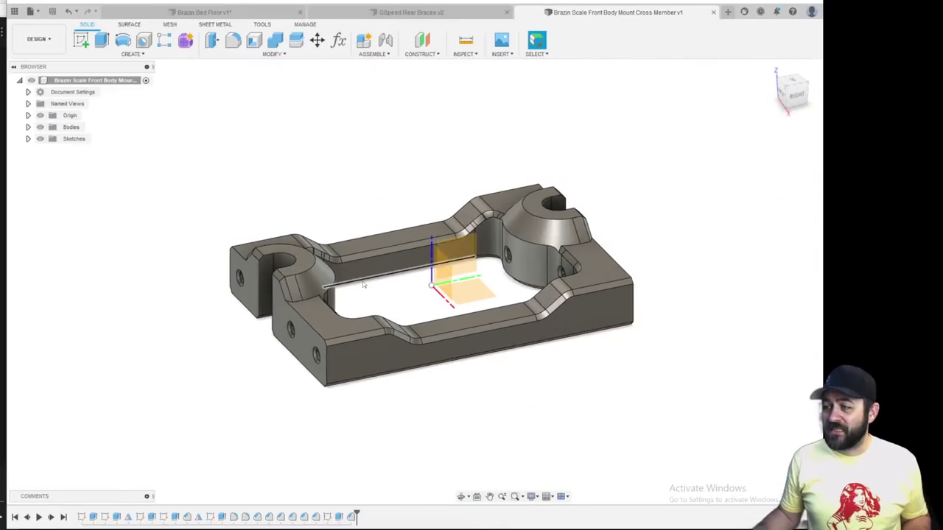
pyautogui.moveTo(501, 253); pyautogui.dragTo(422, 194, button='middle')
pyautogui.scroll(-1, 421, 194)
pyautogui.keyDown('shift'); pyautogui.moveTo(405, 252); pyautogui.dragTo(508, 273, button='middle'); pyautogui.keyUp('shift')
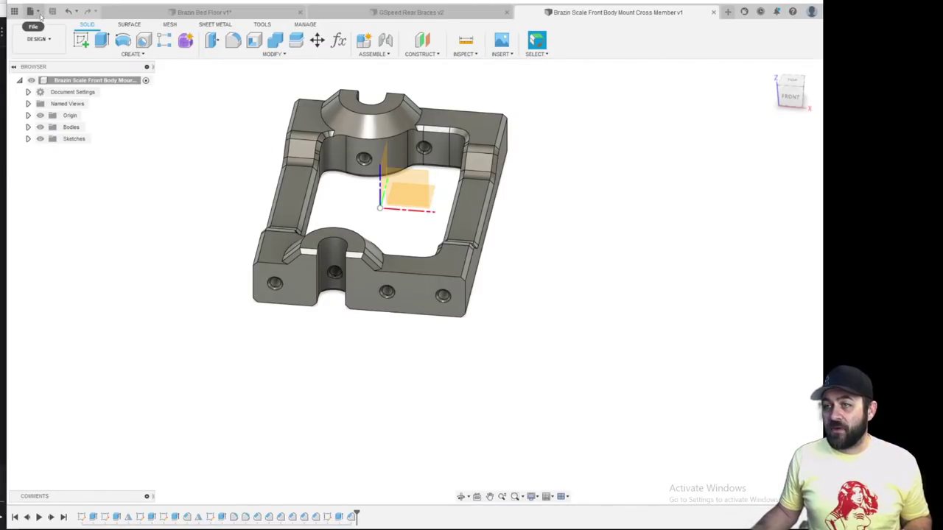
pyautogui.scroll(-3, 424, 318)
pyautogui.scroll(2, 456, 269)
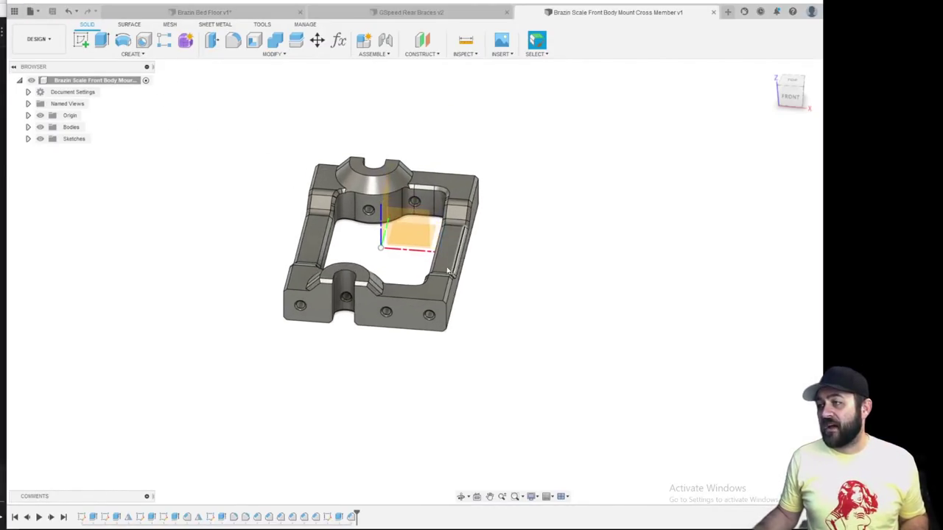
# Create a new design and start a sketch on the horizontal XY origin plane
pyautogui.click(35, 11)
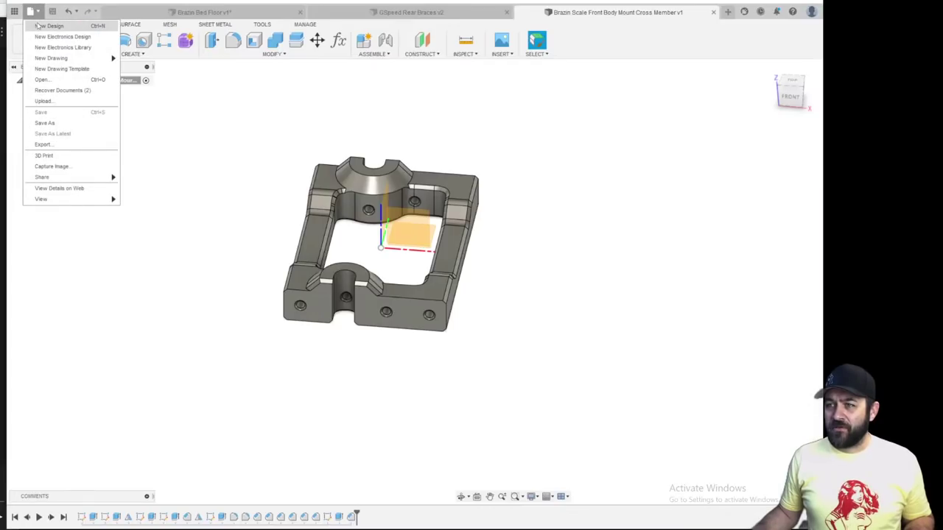
pyautogui.click(44, 26)
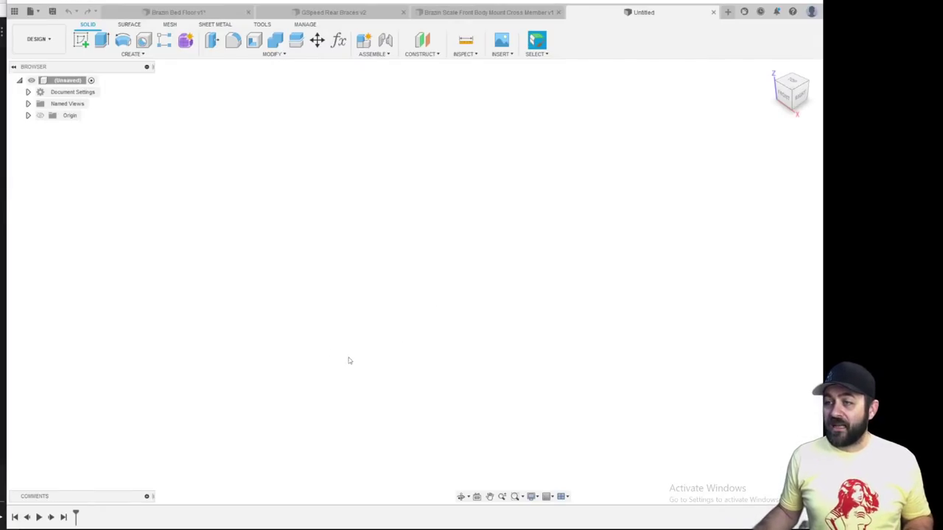
pyautogui.click(81, 40)
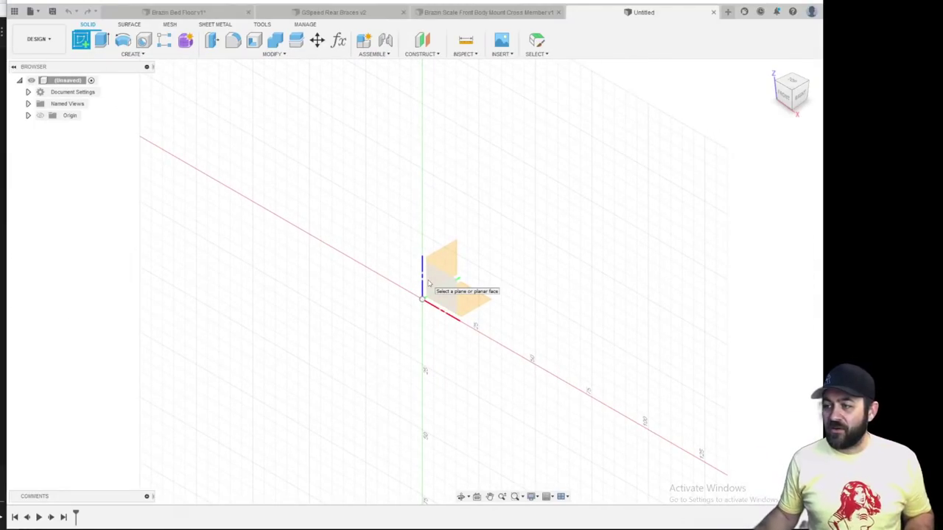
pyautogui.click(476, 302)
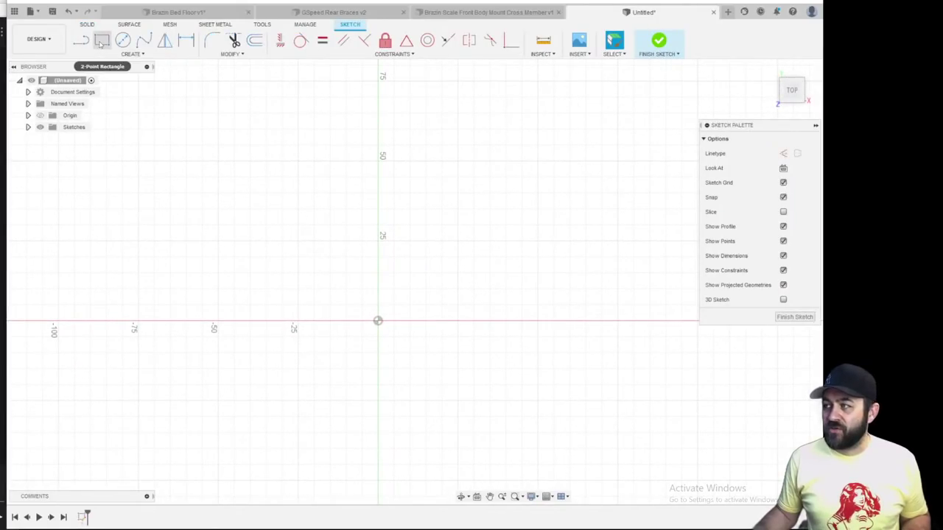
# Sketch a center rectangle from the origin, about 60 mm wide and 110 mm tall
pyautogui.click(102, 41)
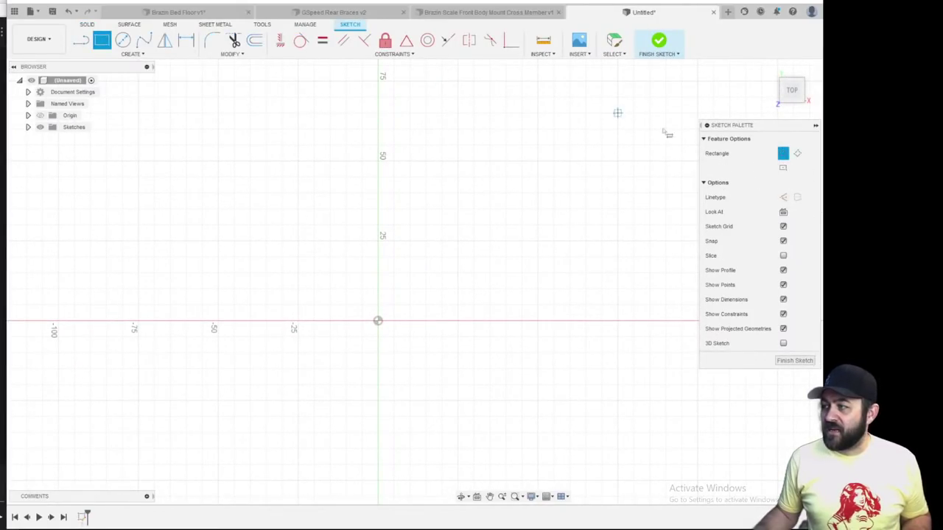
pyautogui.click(782, 168)
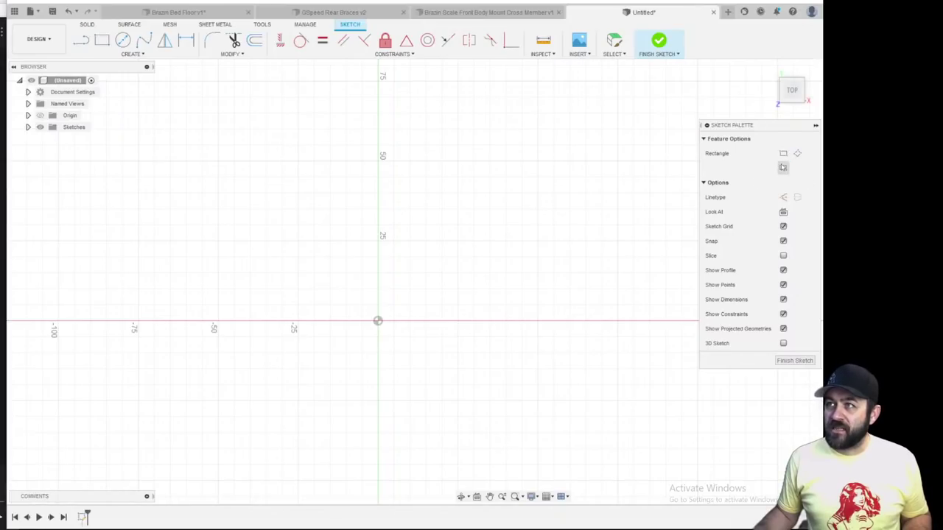
pyautogui.click(378, 321)
pyautogui.moveTo(371, 361); pyautogui.dragTo(342, 268, button='middle')
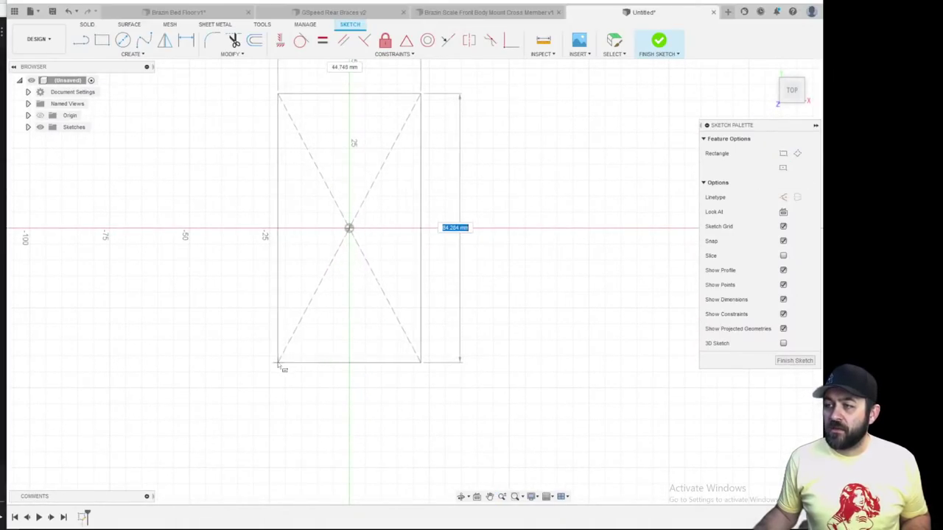
pyautogui.scroll(-2, 274, 364)
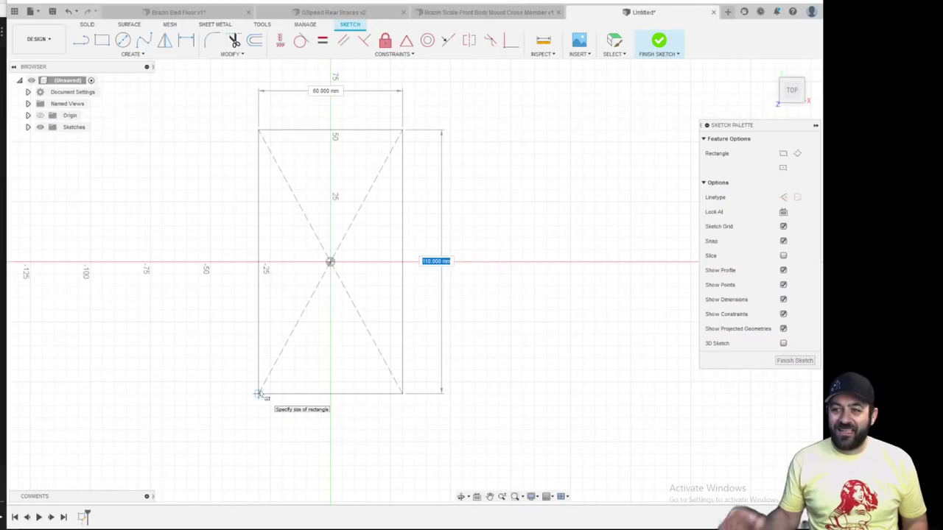
pyautogui.click(258, 394)
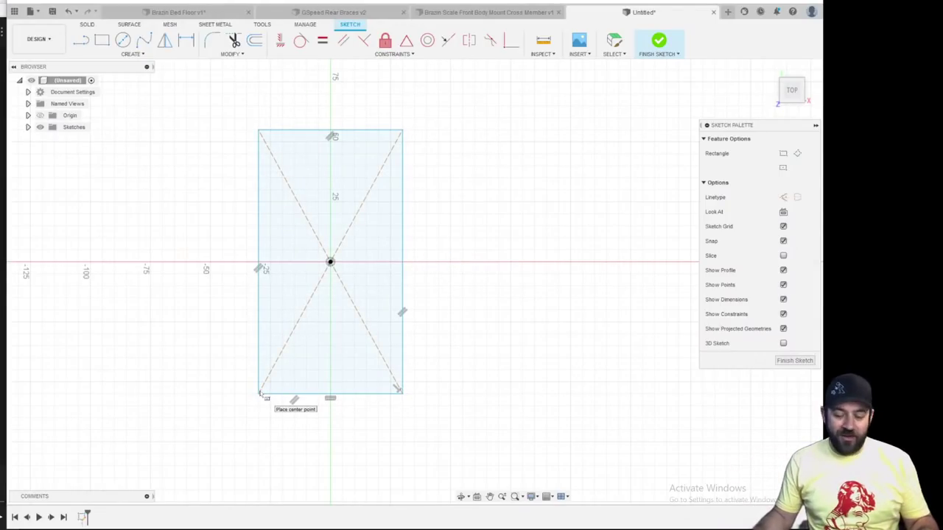
# Reshape the rectangle by moving one corner so that it measures about 95 by 69 mm
pyautogui.scroll(-2, 259, 394)
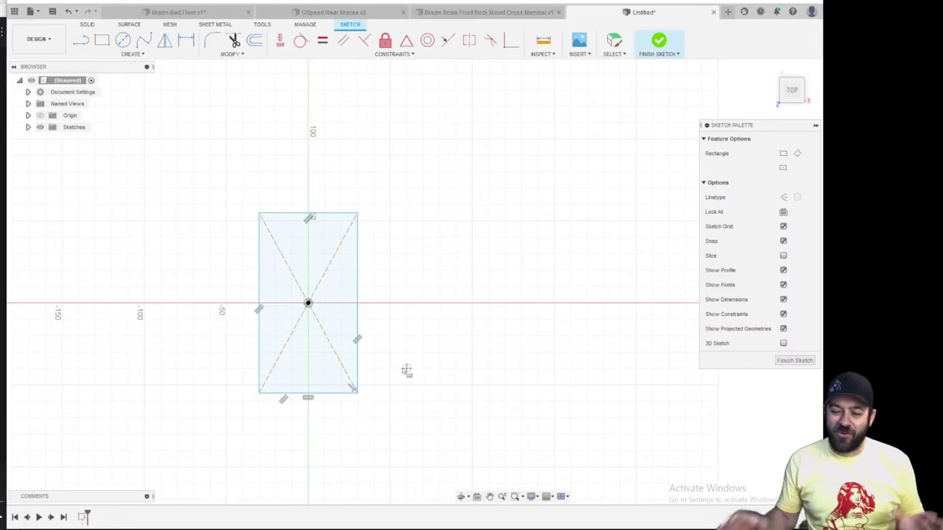
pyautogui.scroll(2, 358, 343)
pyautogui.scroll(-2, 358, 345)
pyautogui.moveTo(357, 364)
pyautogui.keyDown('shift'); pyautogui.mouseDown(button='middle')
pyautogui.moveTo(354, 293)
pyautogui.moveTo(358, 322)
pyautogui.moveTo(336, 378)
pyautogui.mouseUp(button='middle'); pyautogui.keyUp('shift')
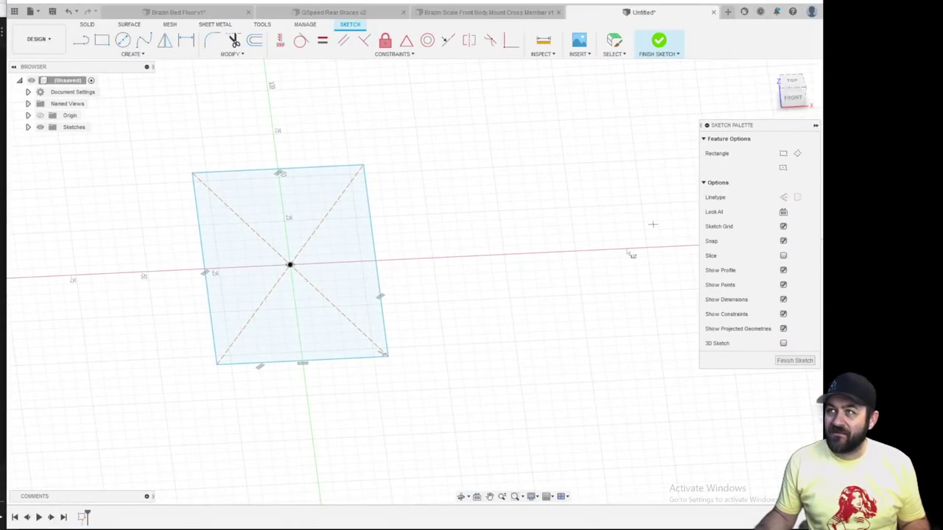
pyautogui.moveTo(402, 358)
pyautogui.mouseDown()
pyautogui.moveTo(389, 358)
pyautogui.moveTo(458, 311)
pyautogui.moveTo(438, 303)
pyautogui.moveTo(433, 320)
pyautogui.mouseUp()
pyautogui.moveTo(433, 321)
pyautogui.keyDown('shift'); pyautogui.mouseDown(button='middle')
pyautogui.moveTo(426, 330)
pyautogui.moveTo(366, 316)
pyautogui.moveTo(340, 383)
pyautogui.mouseUp(button='middle'); pyautogui.keyUp('shift')
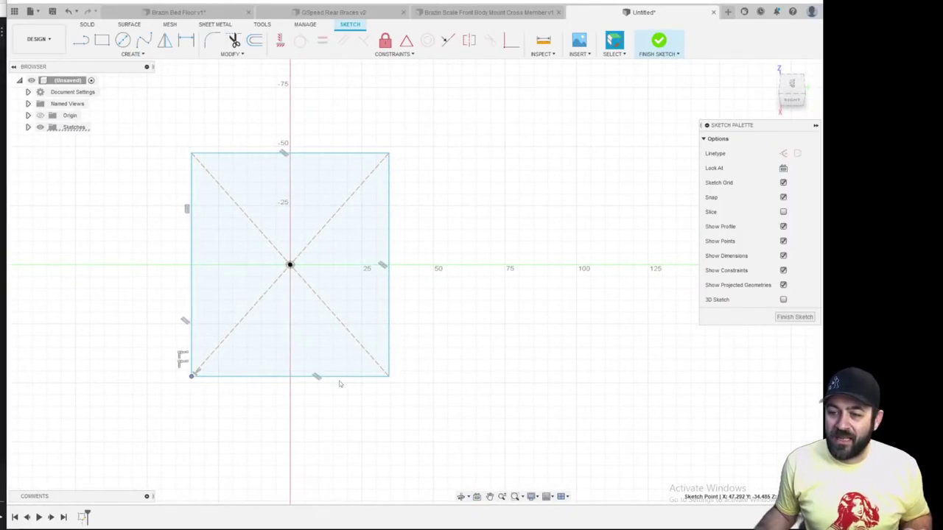
pyautogui.scroll(-3, 339, 381)
pyautogui.click(789, 85)
pyautogui.scroll(-2, 412, 353)
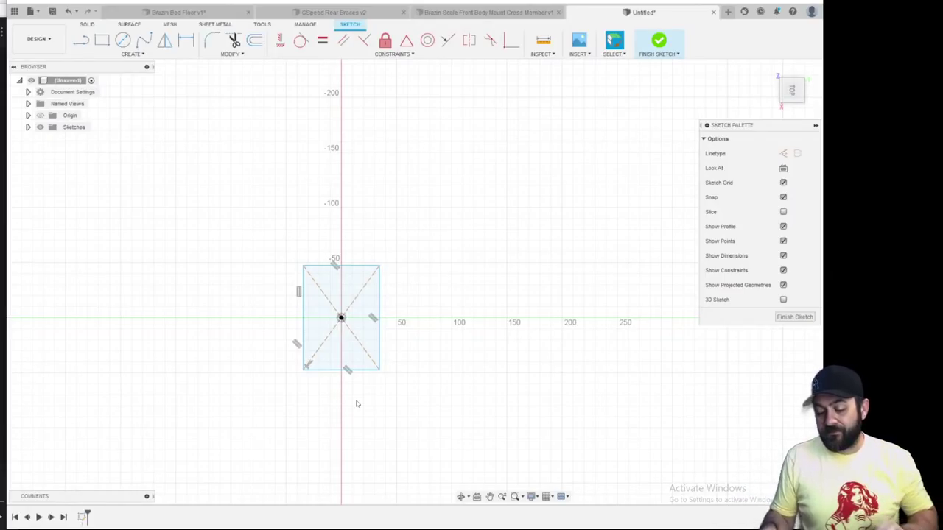
pyautogui.scroll(5, 368, 383)
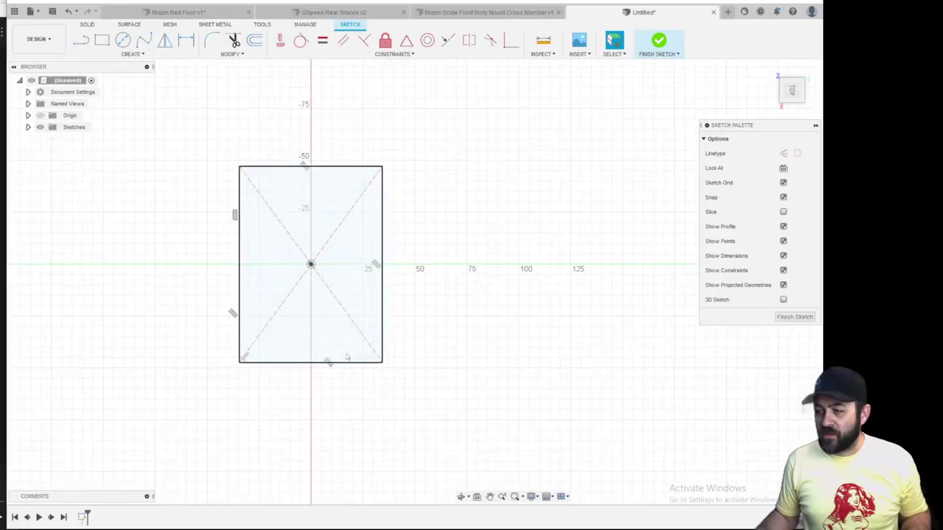
# Draw two vertical lines about 39 mm and 37 mm long up from the rectangle's lower edge, one on each side of the center
pyautogui.press('l')
pyautogui.click(383, 358)
pyautogui.click(384, 221)
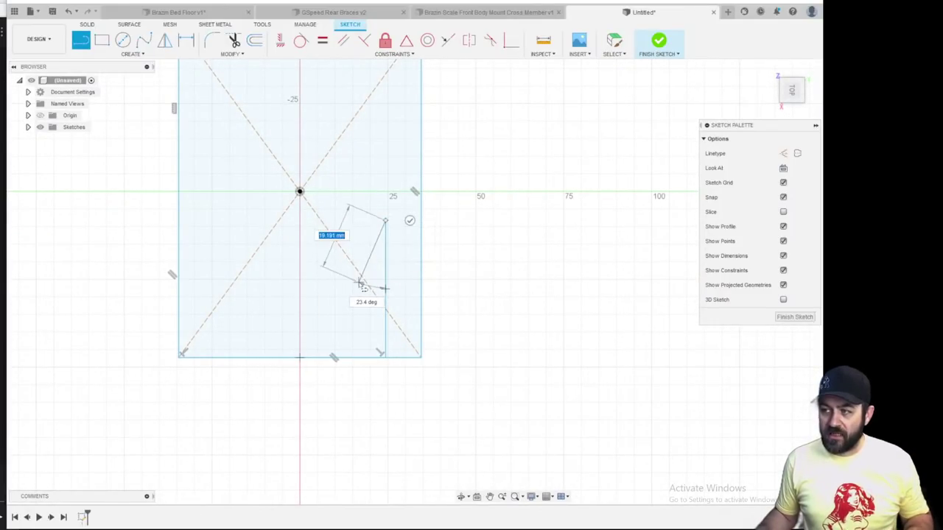
pyautogui.press('Escape')
pyautogui.press('l')
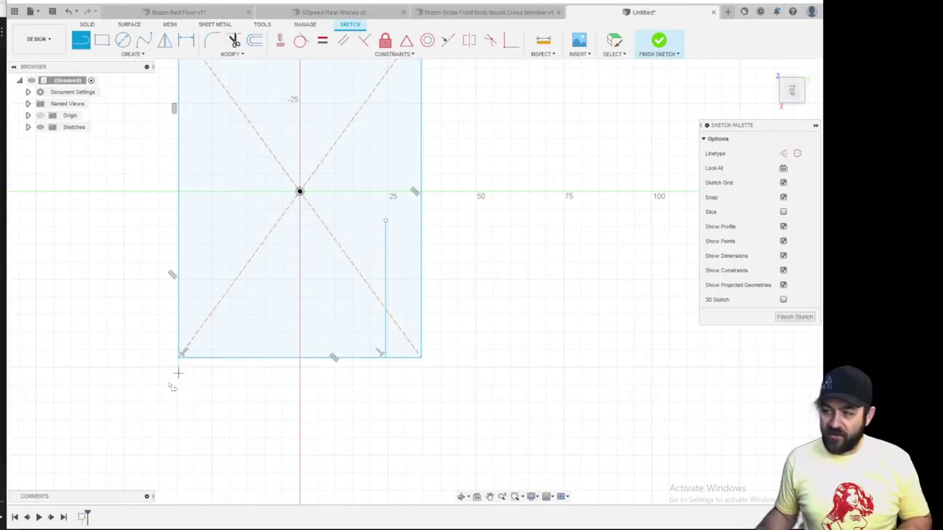
pyautogui.click(215, 357)
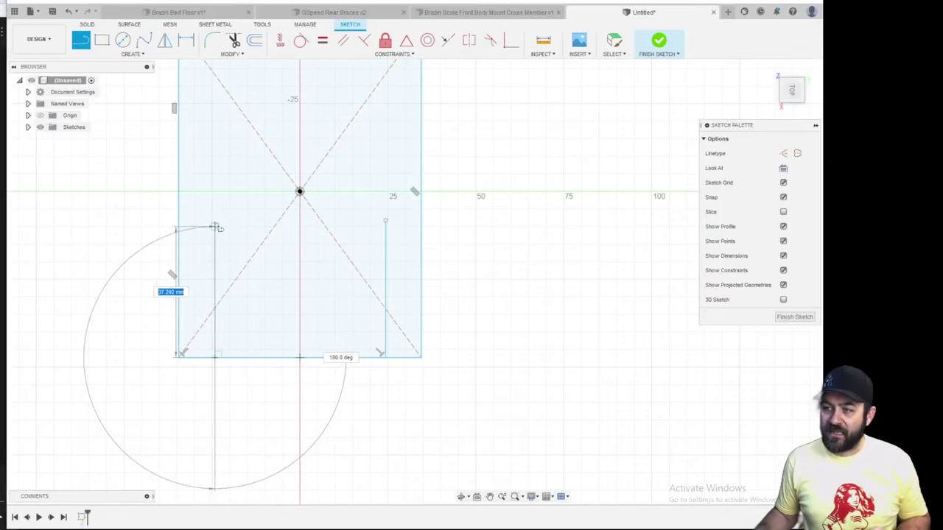
pyautogui.press('Escape')
pyautogui.press('Escape')
# Convert both vertical lines inside the rectangle to construction lines
pyautogui.click(216, 254)
pyautogui.press('x')
pyautogui.click(385, 243)
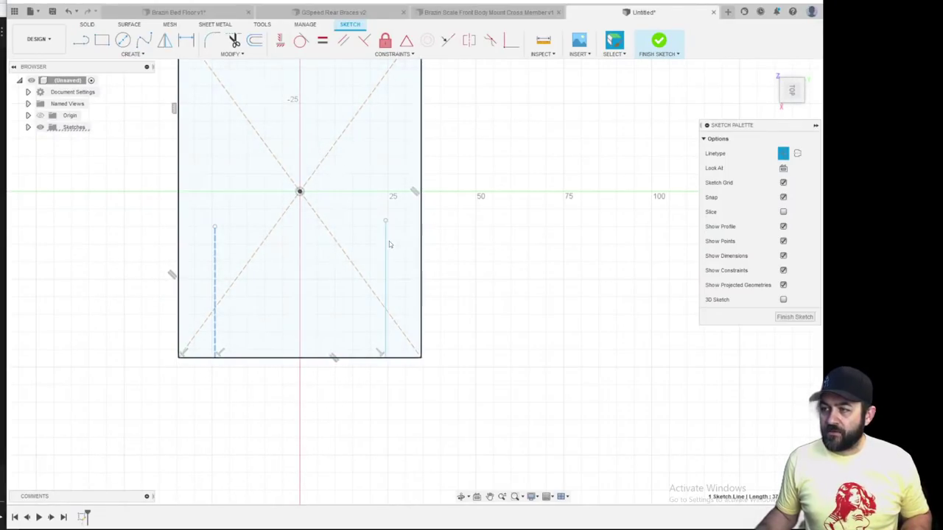
pyautogui.press('x')
pyautogui.press('Escape')
# Dimension the distance between the two vertical construction lines as 25.4 mm
pyautogui.press('d')
pyautogui.click(216, 259)
pyautogui.click(386, 248)
pyautogui.click(309, 403)
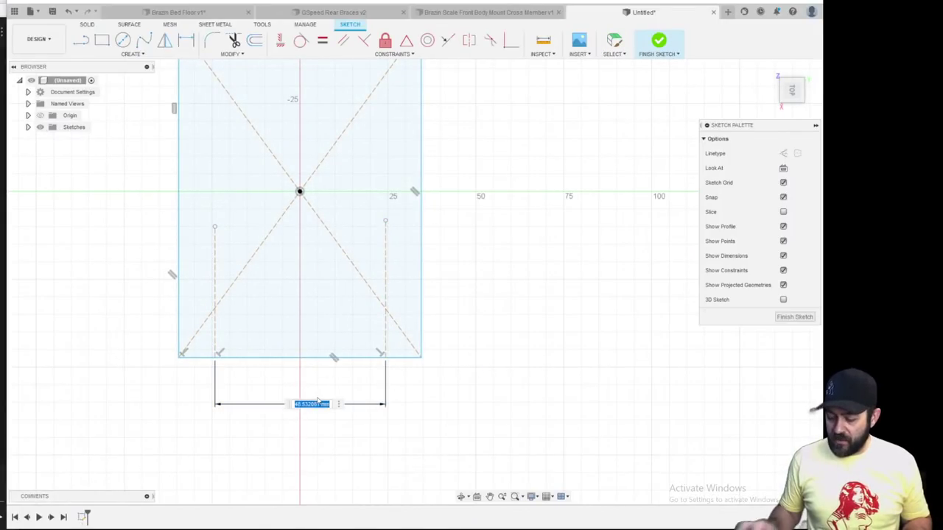
pyautogui.write('25.4')
pyautogui.press('Return')
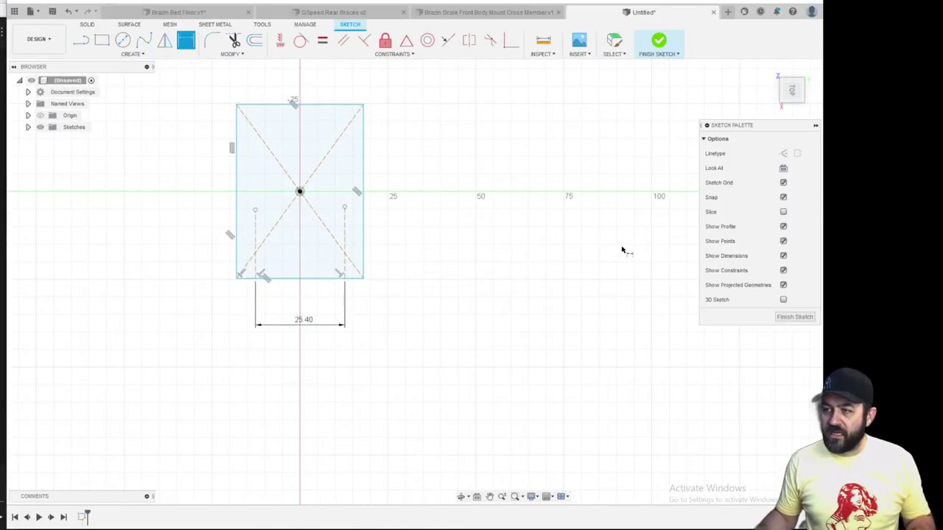
# Dimension the left construction line 5 mm from the rectangle's left edge
pyautogui.scroll(3, 221, 257)
pyautogui.click(268, 208)
pyautogui.click(236, 197)
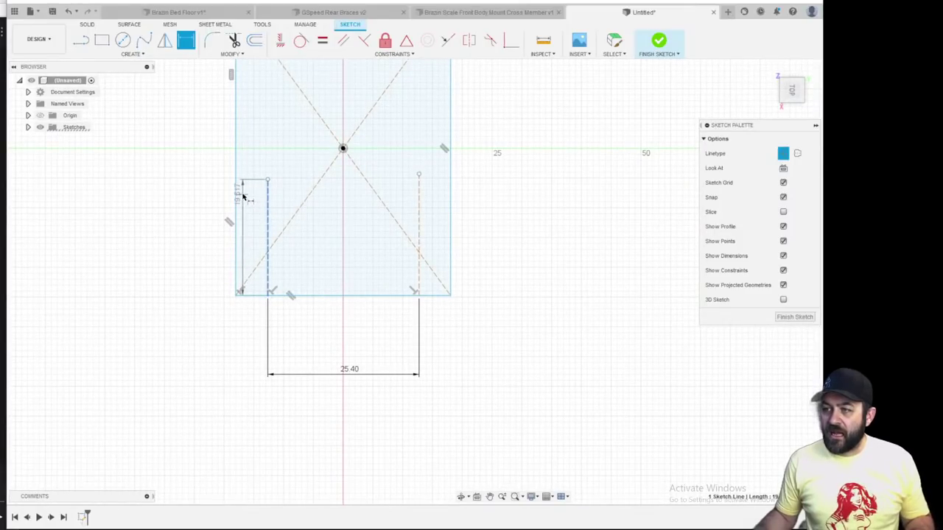
pyautogui.click(178, 215)
pyautogui.write('5.398837')
pyautogui.press('Return')
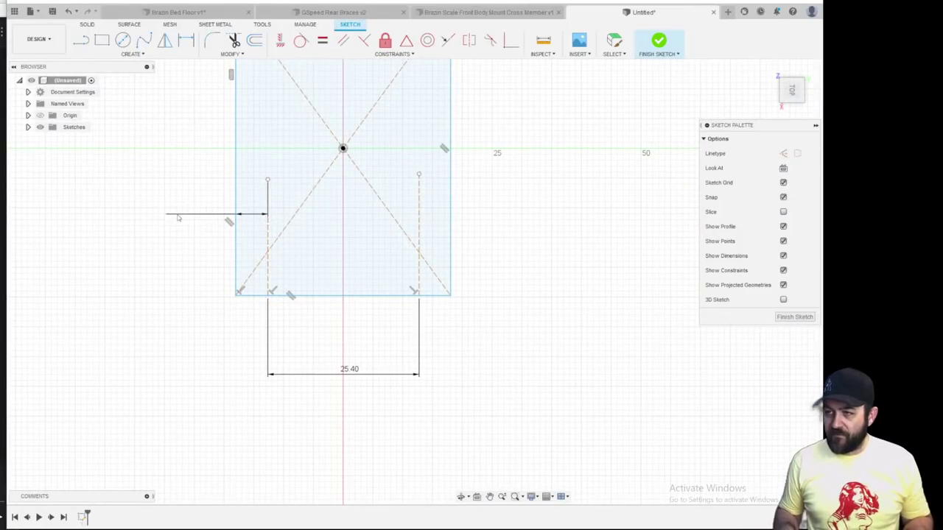
# Dimension the gap between the right construction line and the rectangle's right edge
pyautogui.click(416, 193)
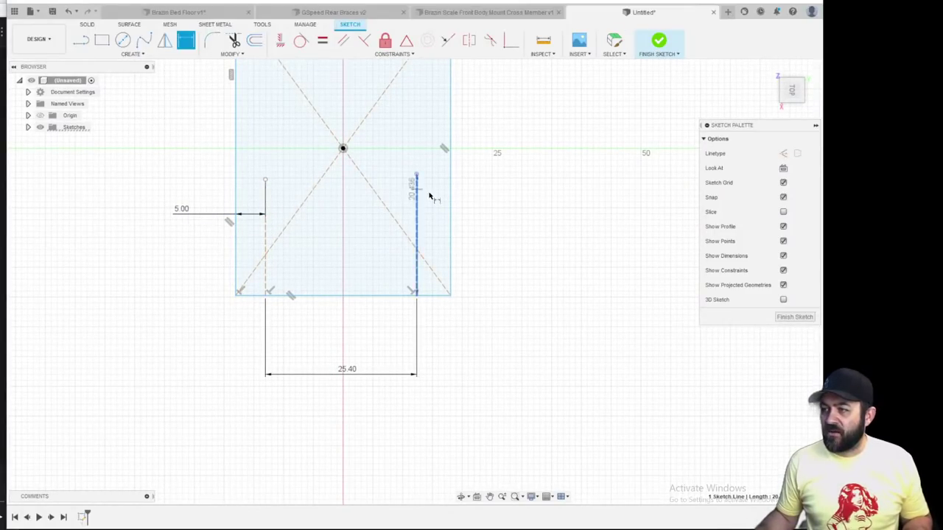
pyautogui.click(451, 194)
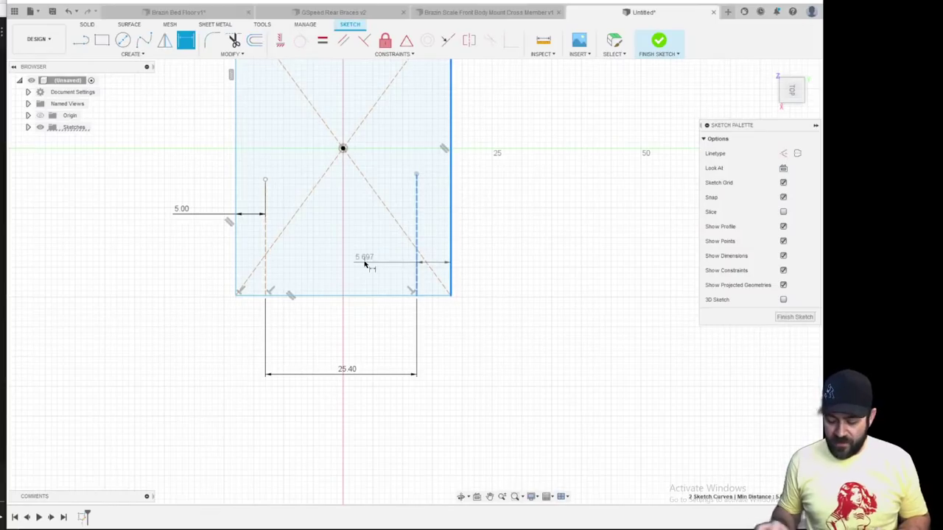
pyautogui.click(366, 263)
pyautogui.press('BackSpace')
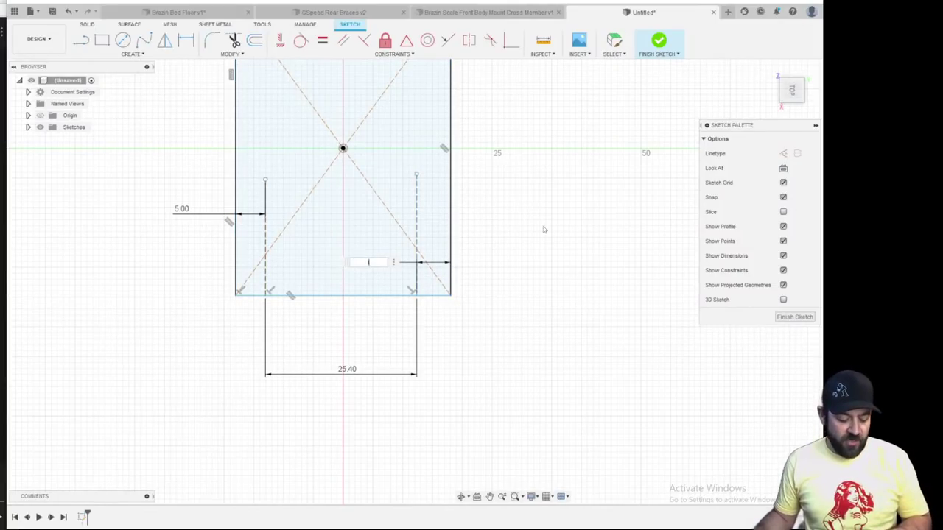
pyautogui.scroll(3, 573, 118)
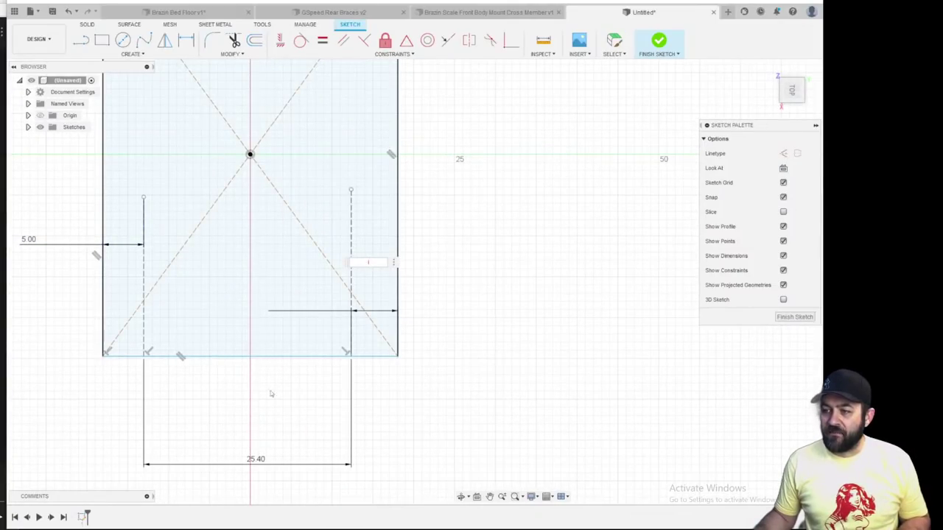
pyautogui.scroll(-4, 519, 423)
pyautogui.press('Escape')
pyautogui.press('Escape')
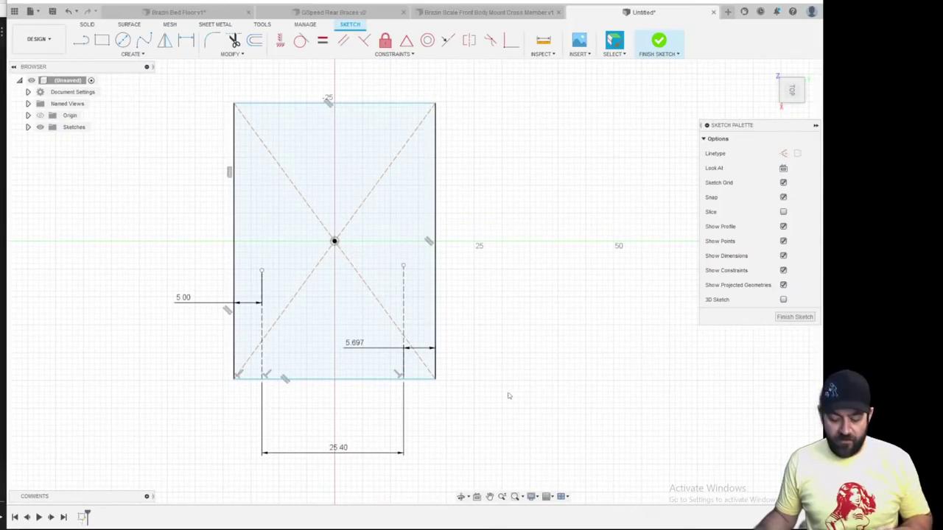
pyautogui.press('l')
pyautogui.scroll(1, 389, 392)
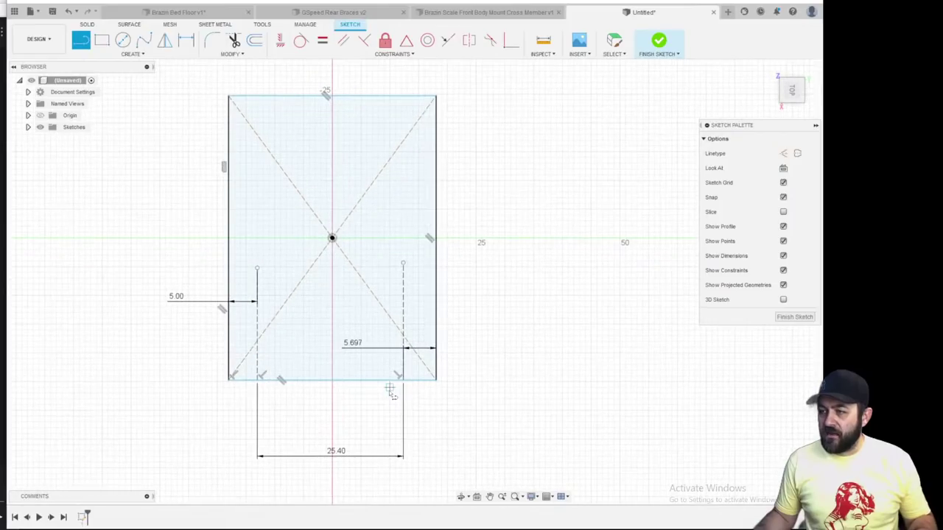
pyautogui.press('Escape')
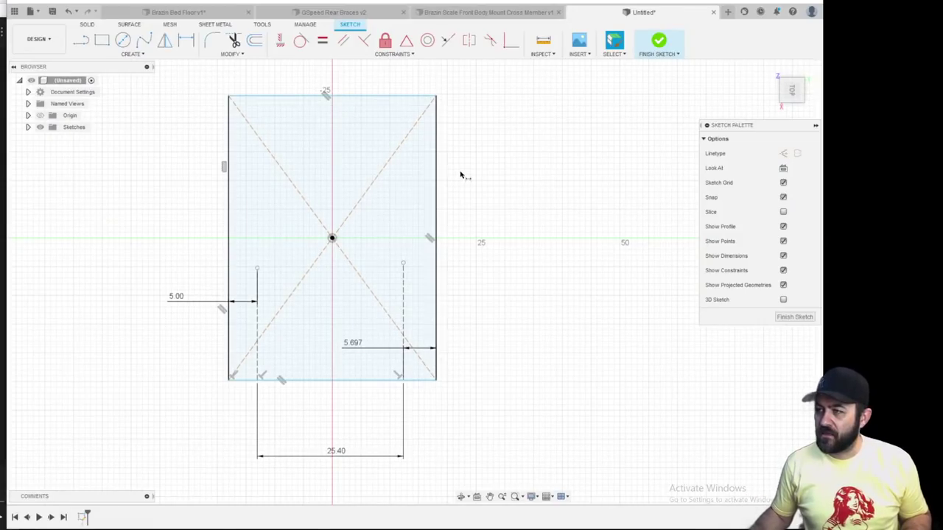
# Dimension the rectangle's long side as 67 mm
pyautogui.press('d')
pyautogui.click(436, 207)
pyautogui.click(492, 235)
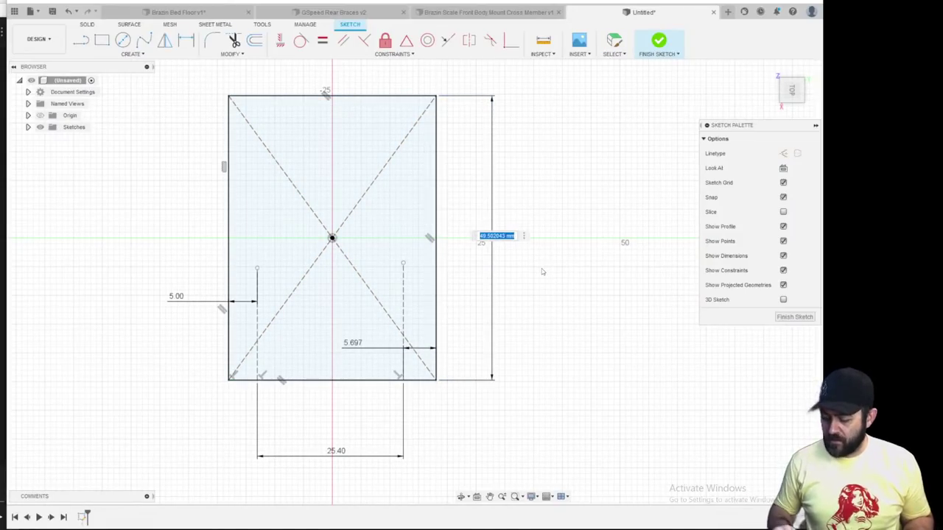
pyautogui.write('67')
pyautogui.press('Return')
pyautogui.scroll(-3, 542, 271)
pyautogui.keyDown('shift'); pyautogui.moveTo(470, 325); pyautogui.dragTo(397, 282, button='middle'); pyautogui.keyUp('shift')
pyautogui.scroll(3, 396, 283)
pyautogui.scroll(-1, 499, 315)
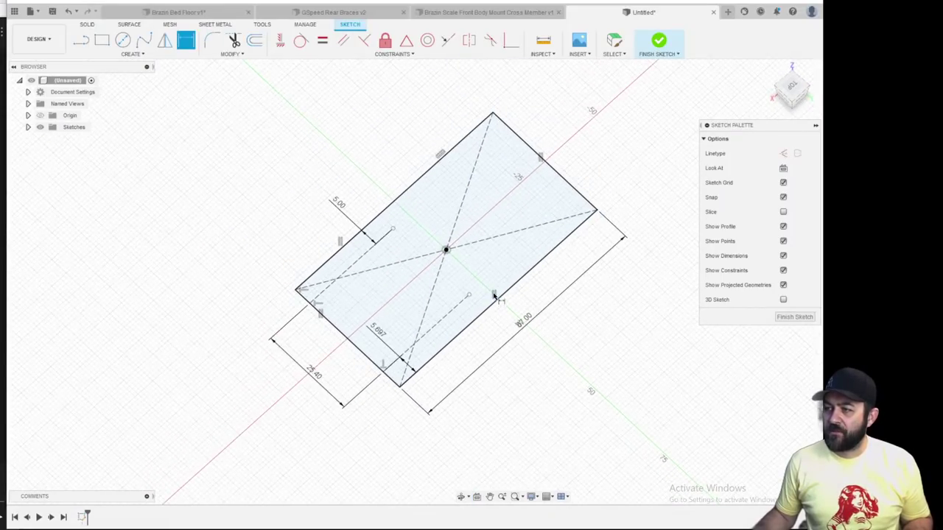
pyautogui.scroll(-1, 450, 287)
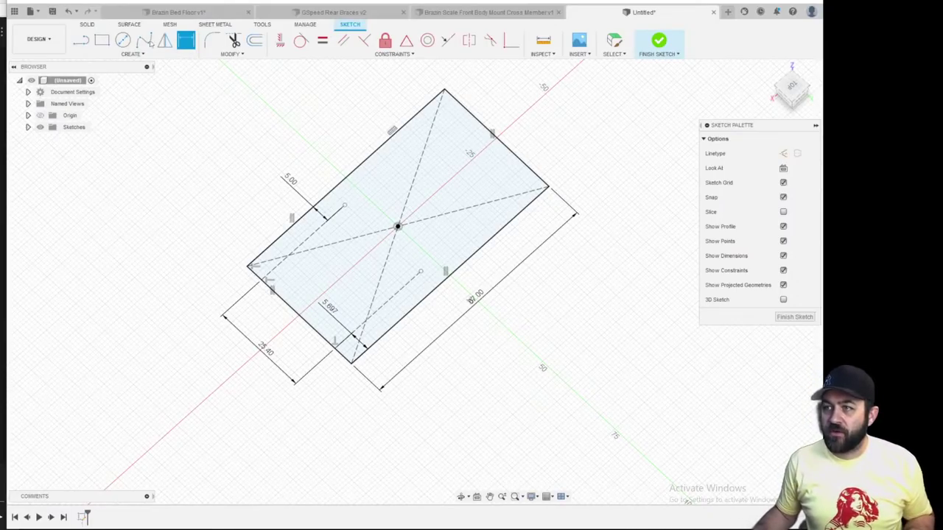
# Sketch a 6.5 mm diameter circle centered on the right construction line, near the rectangle's short edge
pyautogui.click(123, 40)
pyautogui.scroll(3, 328, 354)
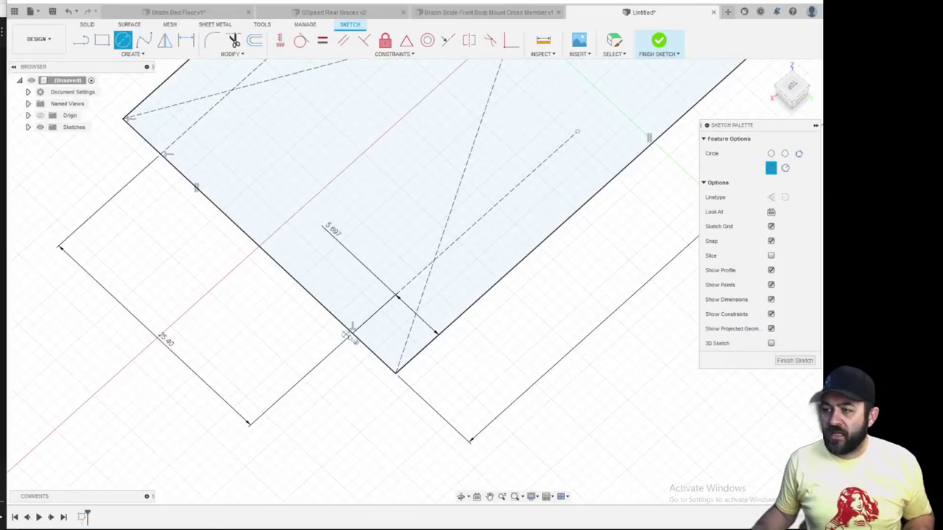
pyautogui.scroll(2, 351, 335)
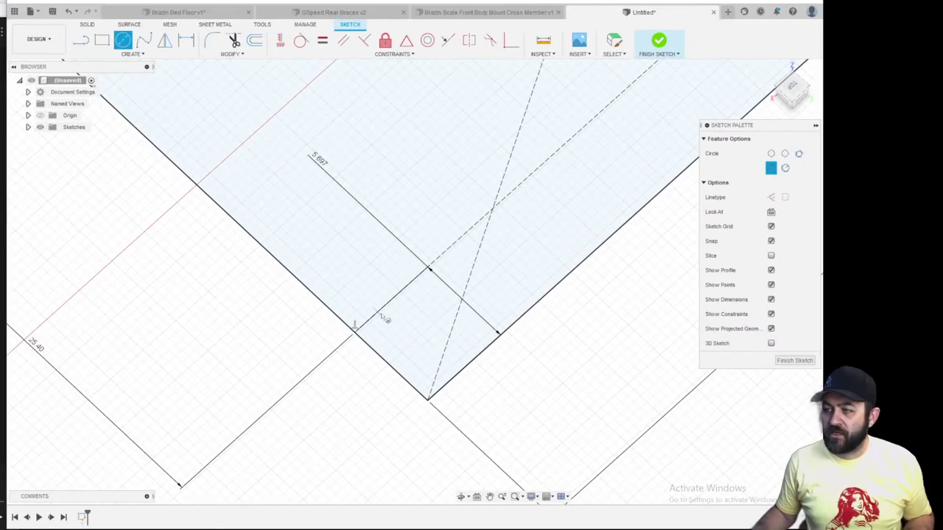
pyautogui.click(380, 309)
pyautogui.write('6.5')
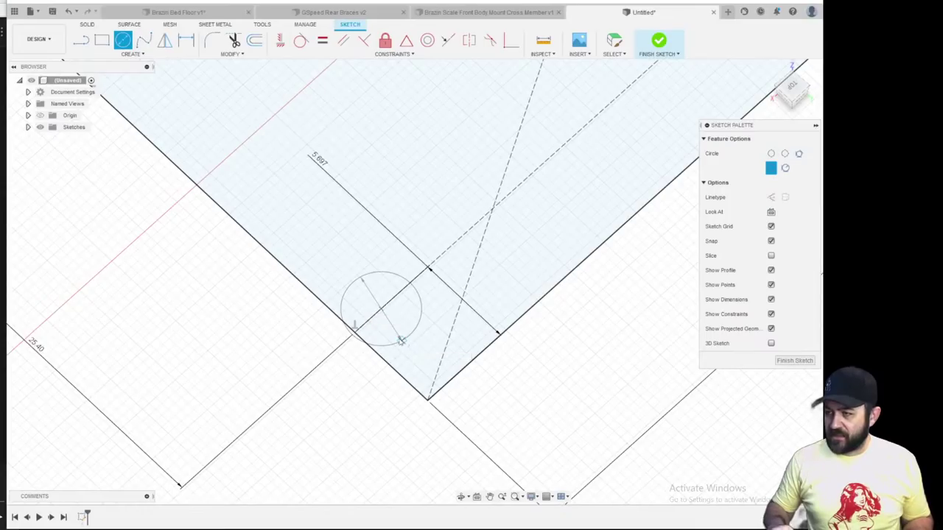
pyautogui.press('Return')
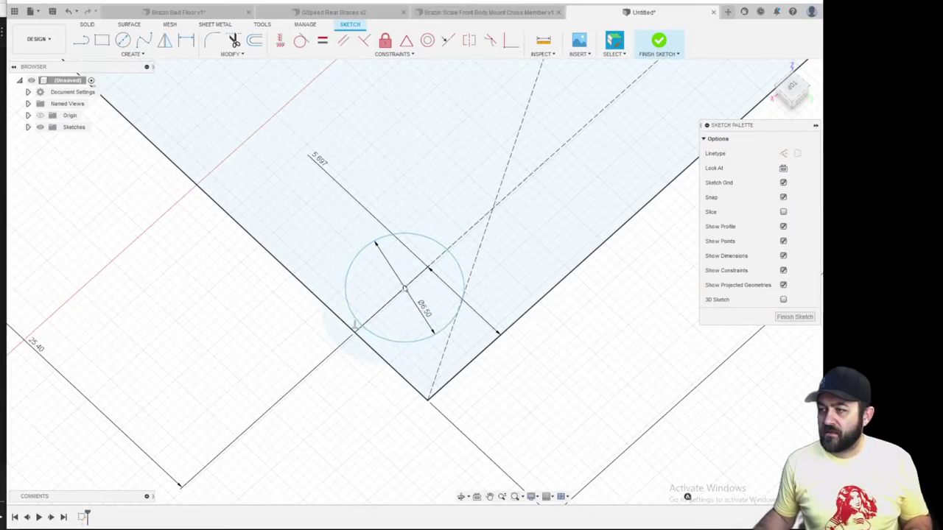
# Make the 6.5 mm circle tangent to the rectangle's adjacent short edge
pyautogui.scroll(-2, 351, 386)
pyautogui.click(302, 41)
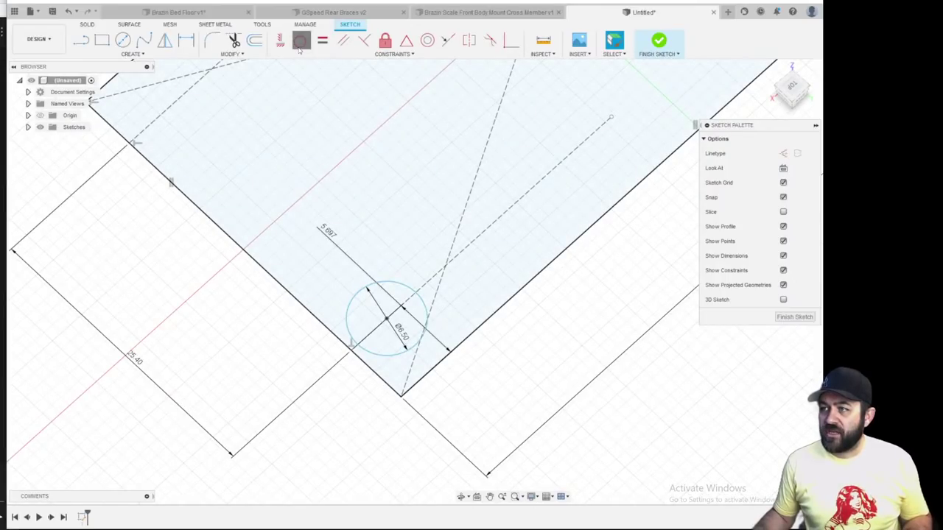
pyautogui.click(366, 362)
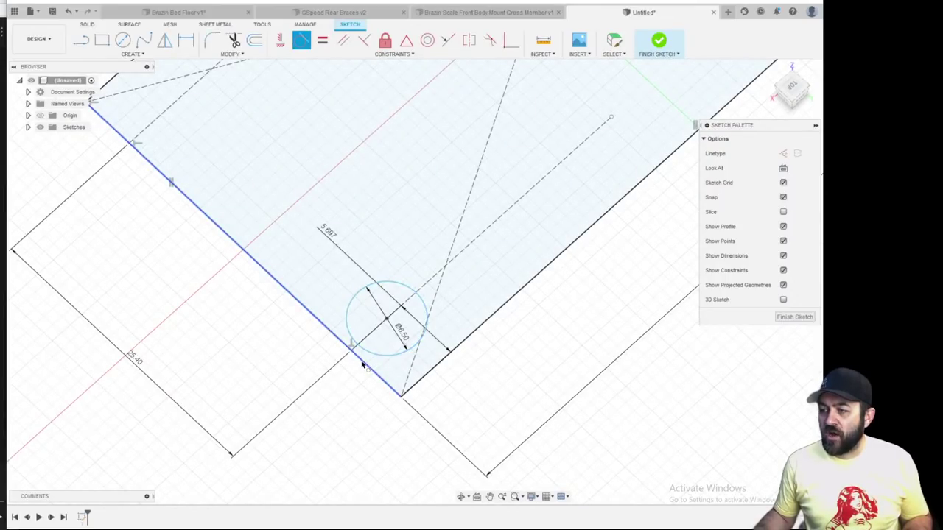
pyautogui.click(362, 352)
pyautogui.scroll(-2, 353, 355)
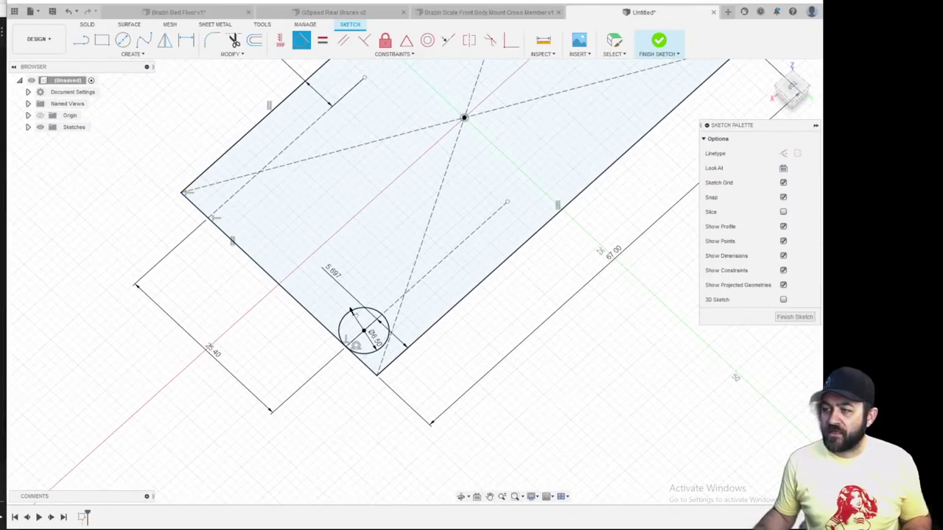
# Draw a construction line from the small circle's center to its corner side, and a solid line from there to the short edge
pyautogui.scroll(2, 329, 431)
pyautogui.moveTo(360, 253); pyautogui.dragTo(282, 315, button='middle')
pyautogui.scroll(-2, 305, 301)
pyautogui.scroll(2, 318, 349)
pyautogui.press('l')
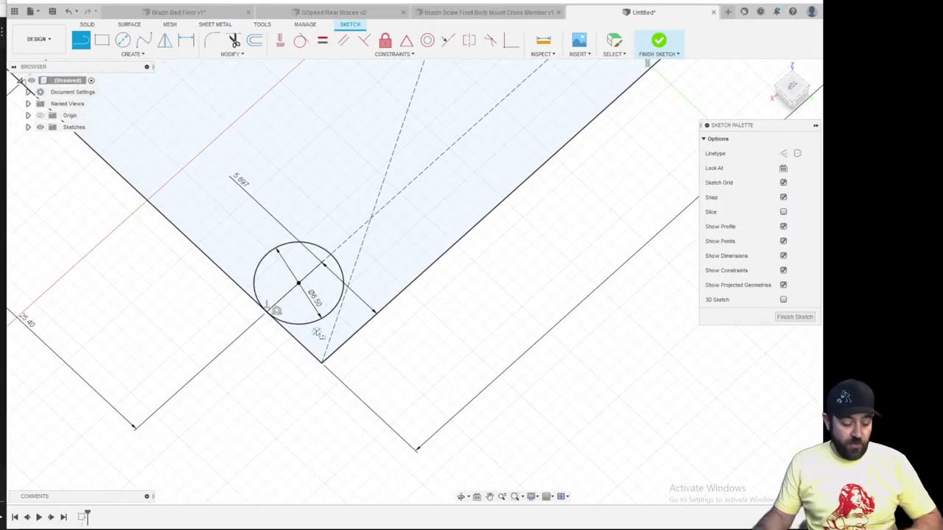
pyautogui.scroll(3, 318, 333)
pyautogui.press('x')
pyautogui.click(288, 241)
pyautogui.press('Escape')
pyautogui.press('x')
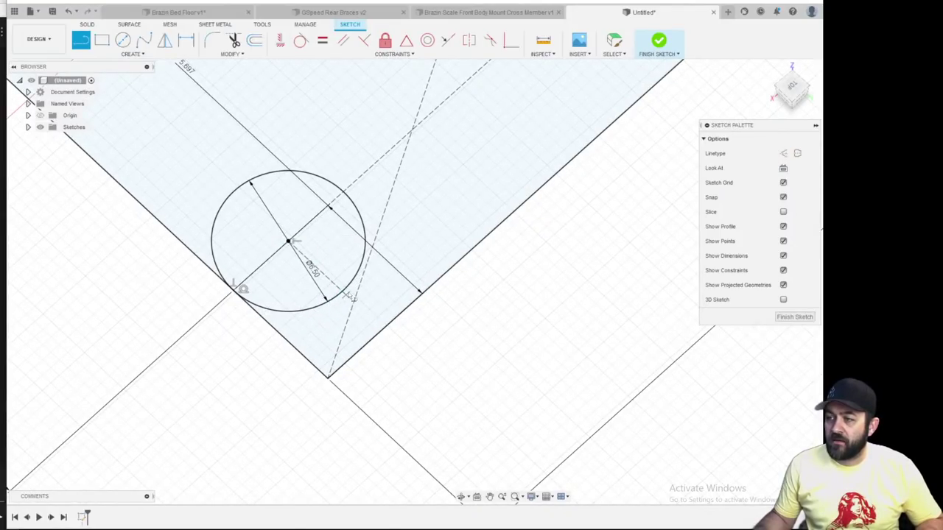
pyautogui.click(349, 291)
pyautogui.click(289, 343)
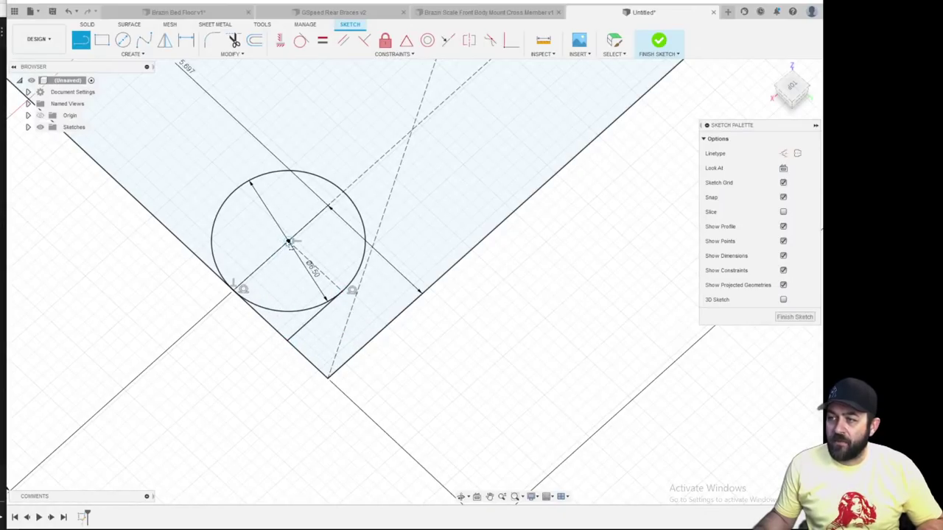
# Draw a construction line from the small circle's center to its opposite side, and a tangent line from there to the short edge
pyautogui.click(289, 241)
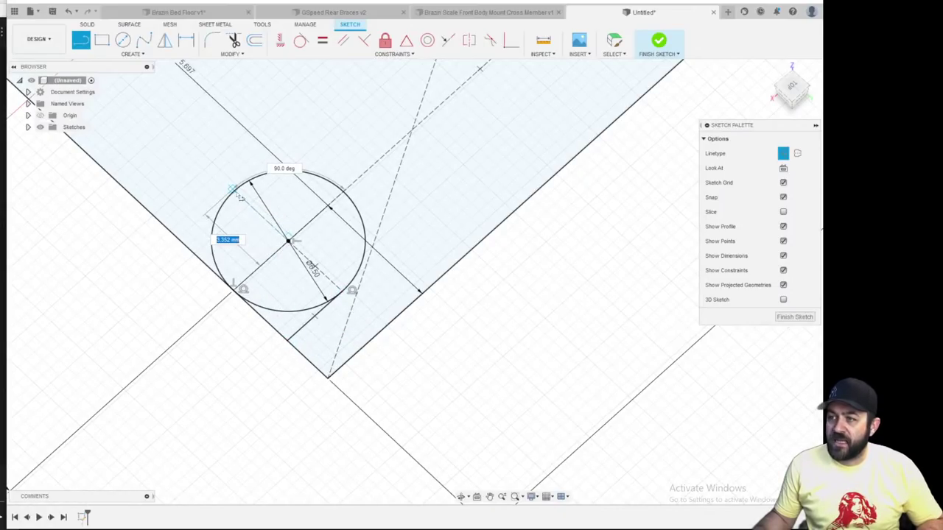
pyautogui.click(236, 193)
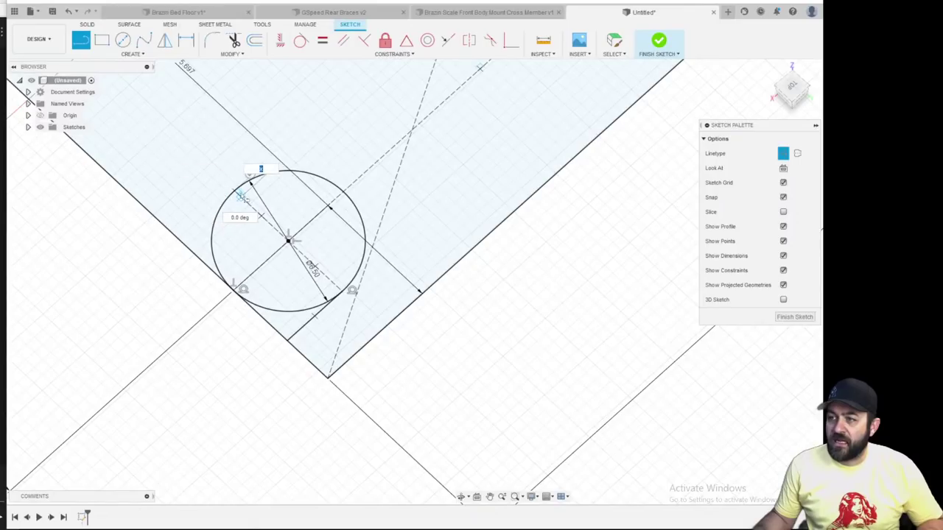
pyautogui.click(183, 246)
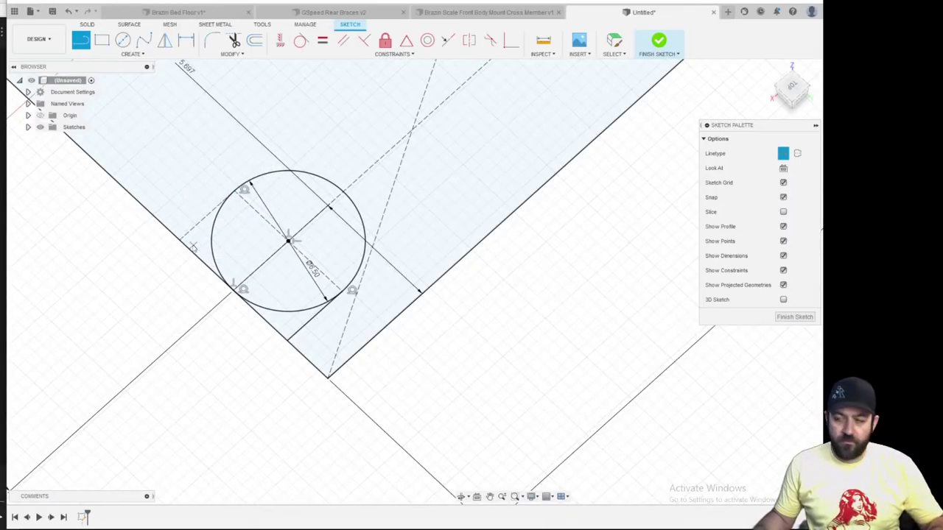
pyautogui.press('Escape')
pyautogui.scroll(-5, 192, 280)
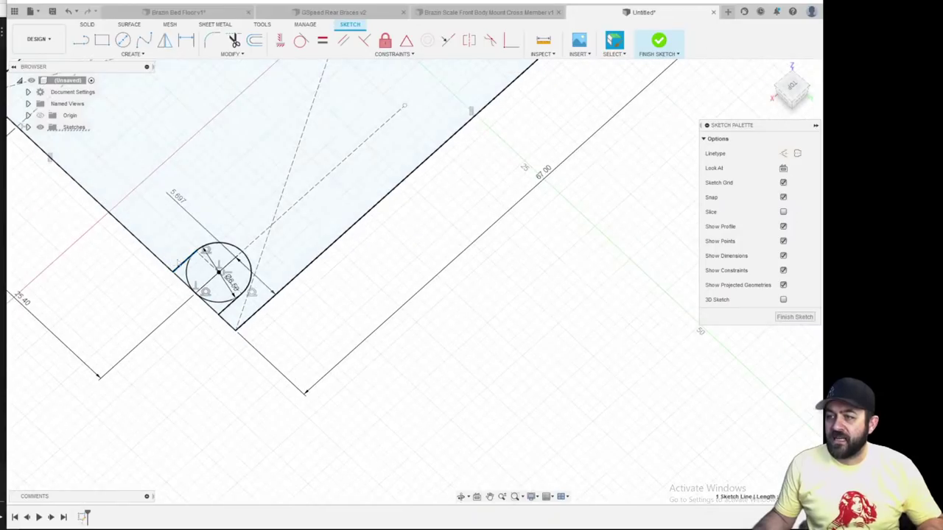
# Draw a line from the midpoint of the rectangle's right long edge to its center and convert it to construction
pyautogui.press('l')
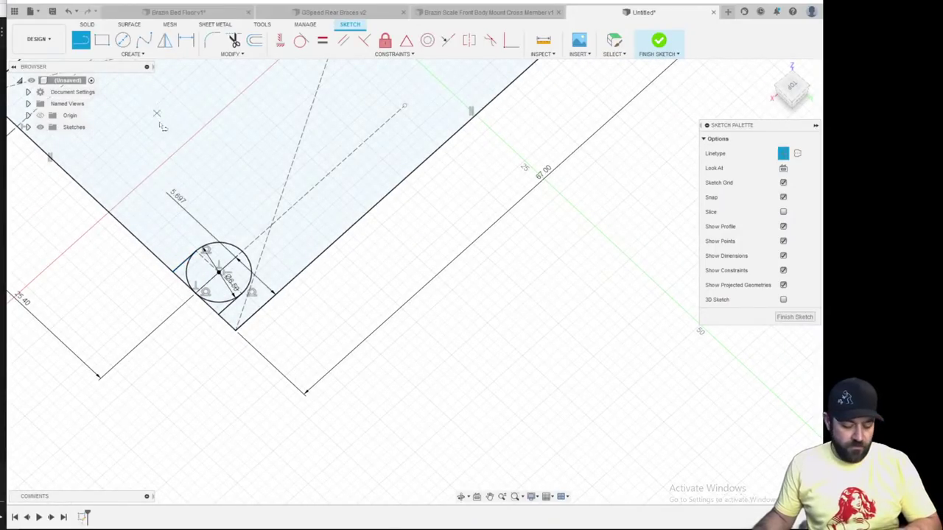
pyautogui.moveTo(455, 135); pyautogui.dragTo(341, 240, button='middle')
pyautogui.click(355, 215)
pyautogui.click(233, 101)
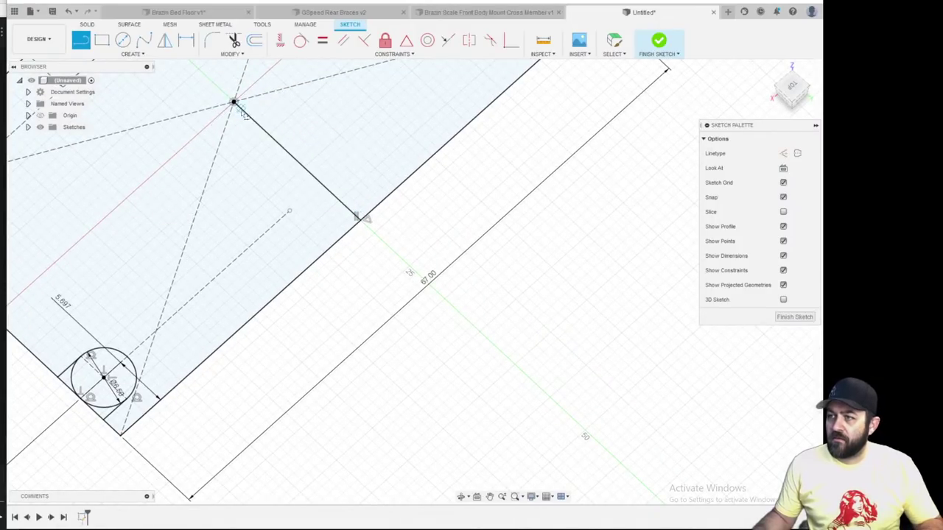
pyautogui.press('Escape')
pyautogui.click(284, 149)
pyautogui.press('x')
pyautogui.scroll(-2, 352, 308)
pyautogui.click(352, 304)
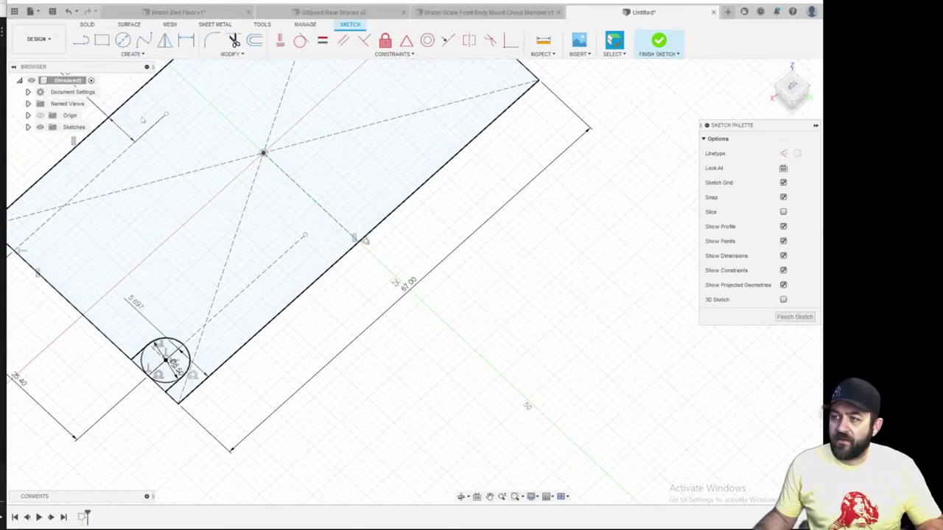
# Mirror the small circle and its two tangent lines about the construction line between the rectangle's center and long edge
pyautogui.click(165, 39)
pyautogui.scroll(2, 170, 368)
pyautogui.click(175, 340)
pyautogui.click(137, 329)
pyautogui.click(121, 296)
pyautogui.scroll(-3, 122, 296)
pyautogui.moveTo(328, 192); pyautogui.dragTo(232, 311, button='middle')
pyautogui.click(612, 153)
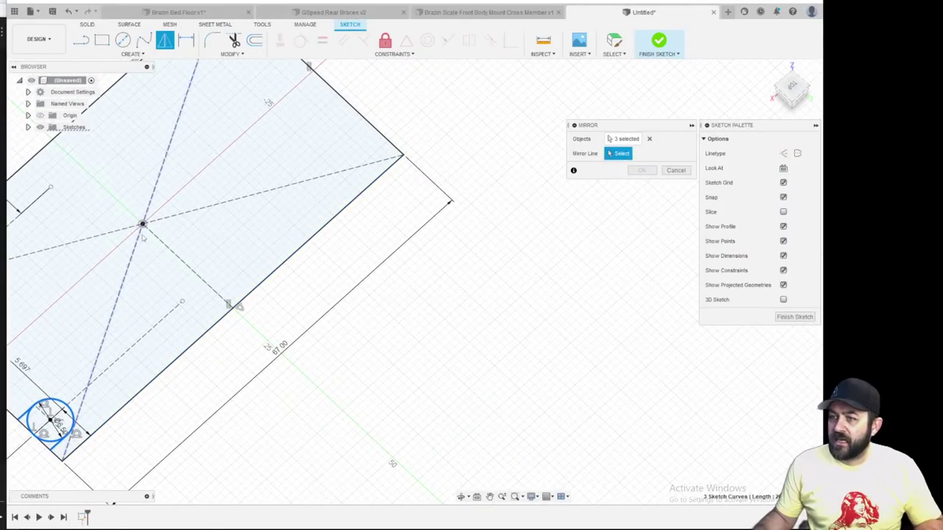
pyautogui.click(188, 267)
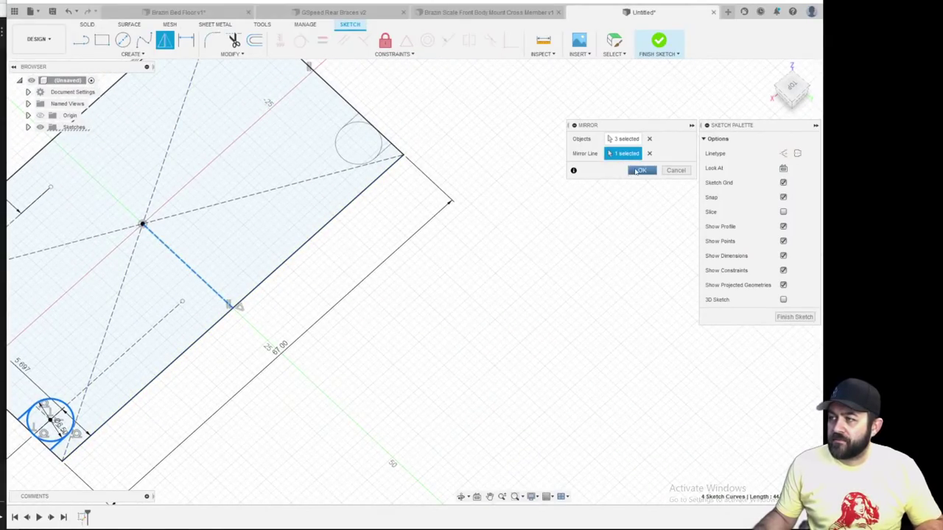
pyautogui.click(641, 170)
pyautogui.scroll(-2, 231, 340)
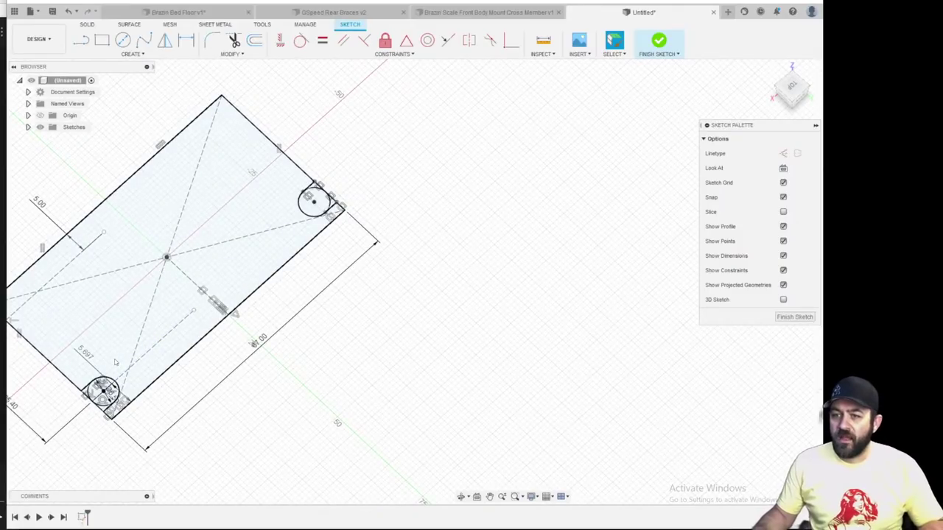
# Sketch a circle about 18 mm in diameter, centered on the mirror line and passing through the rectangle's center
pyautogui.moveTo(166, 352); pyautogui.dragTo(277, 280, button='middle')
pyautogui.scroll(3, 276, 277)
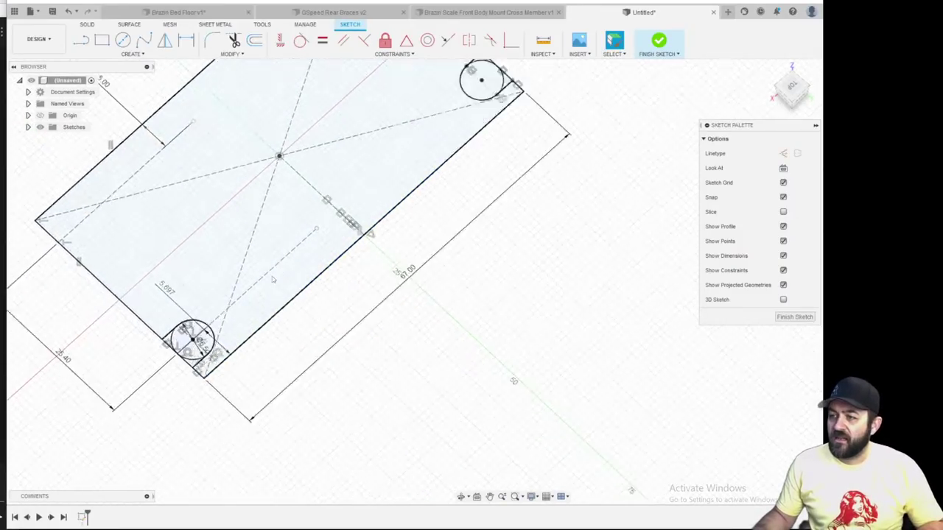
pyautogui.moveTo(322, 304); pyautogui.dragTo(302, 341, button='middle')
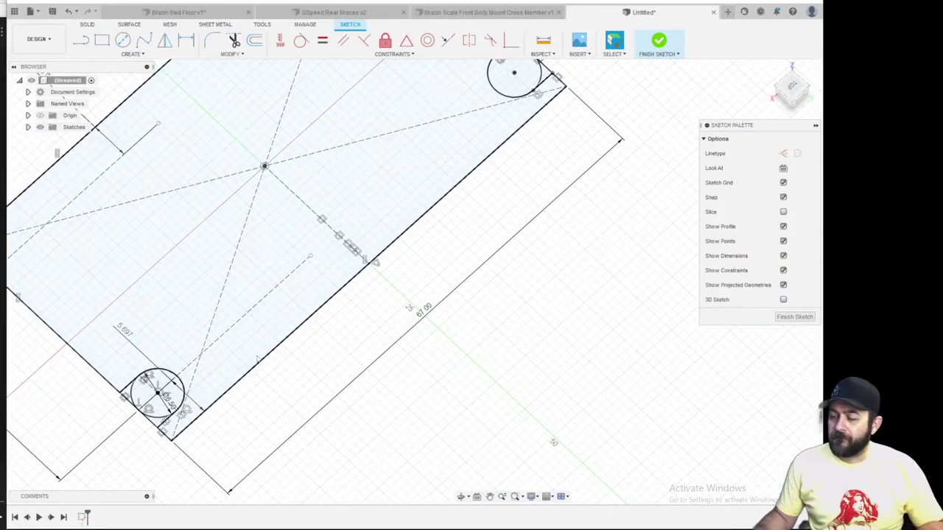
pyautogui.scroll(-2, 265, 361)
pyautogui.moveTo(203, 306); pyautogui.dragTo(276, 271, button='middle')
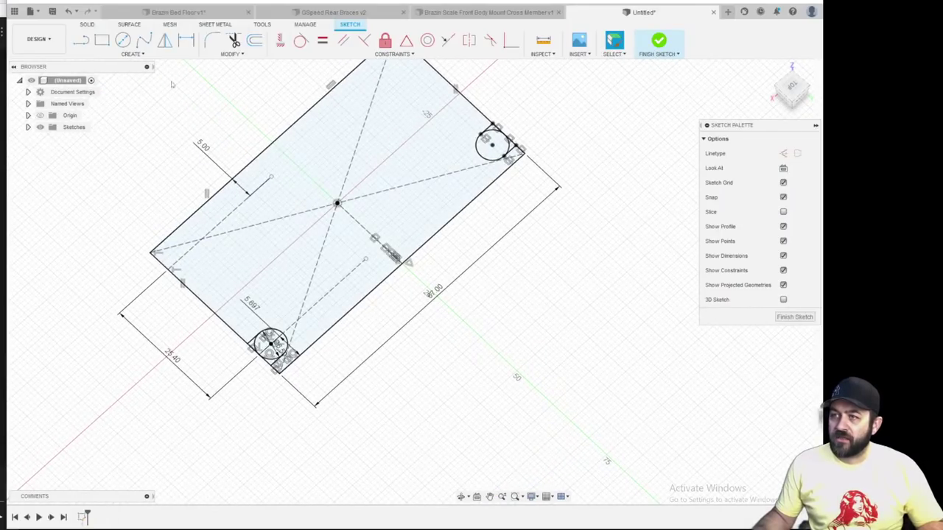
pyautogui.click(124, 41)
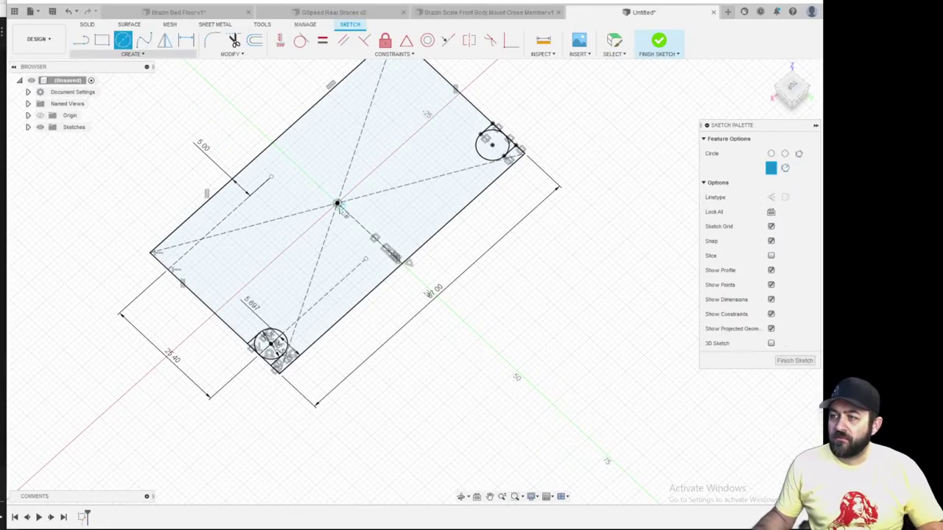
pyautogui.click(370, 239)
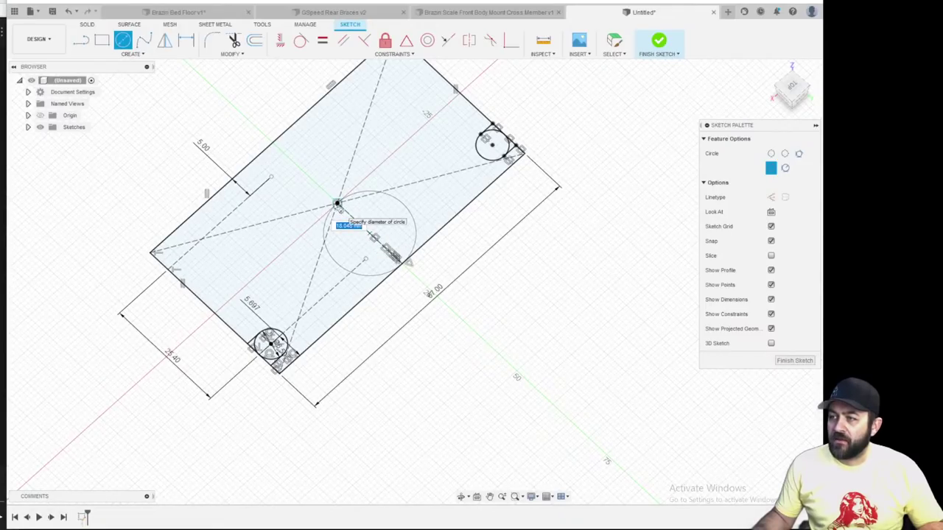
pyautogui.click(338, 204)
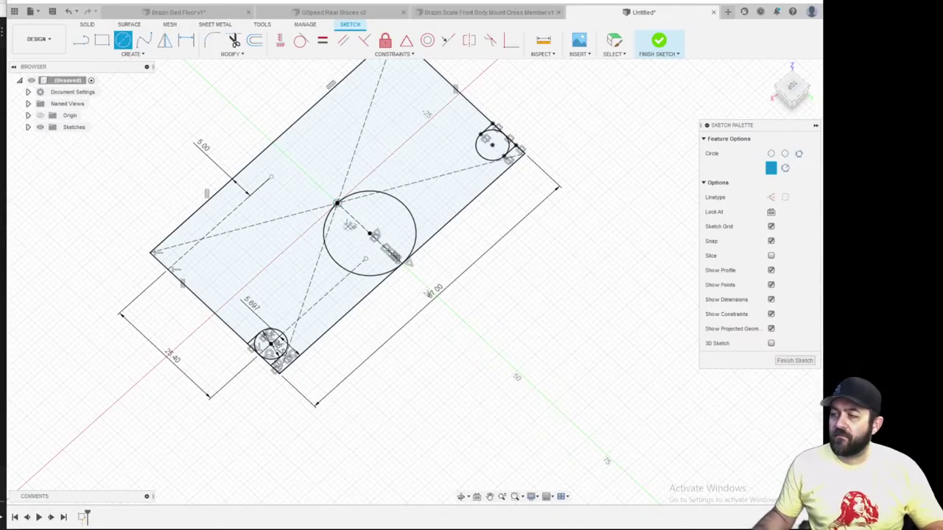
# Draw a line from the rectangle's long edge near the small circle to a tangent point on the large circle
pyautogui.scroll(2, 348, 223)
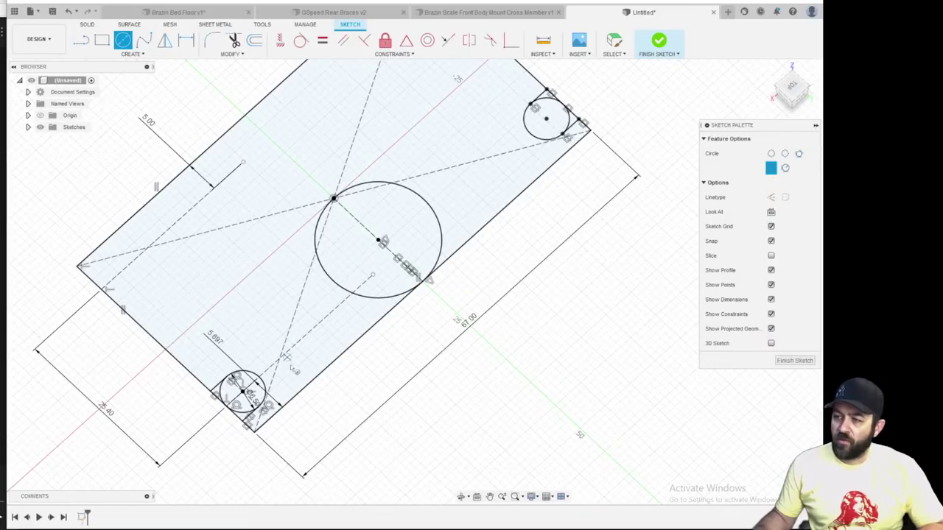
pyautogui.press('l')
pyautogui.click(299, 392)
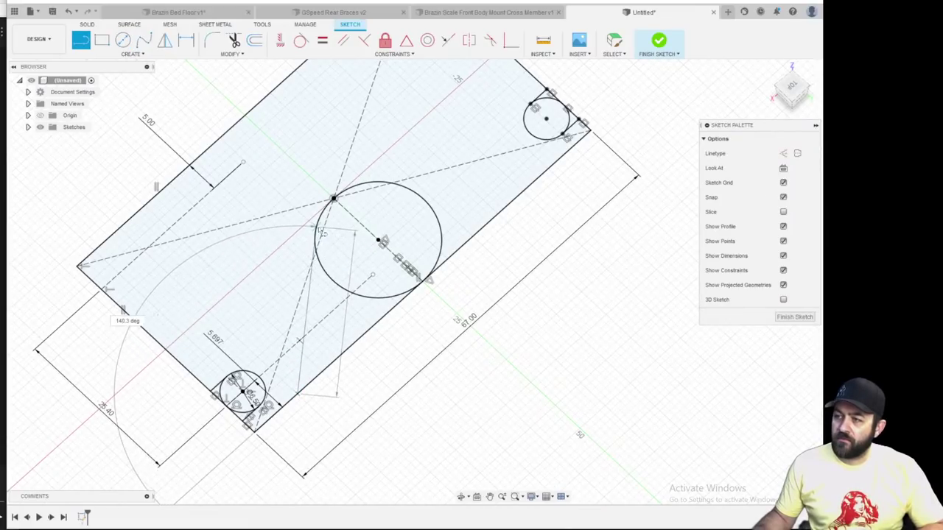
pyautogui.click(319, 234)
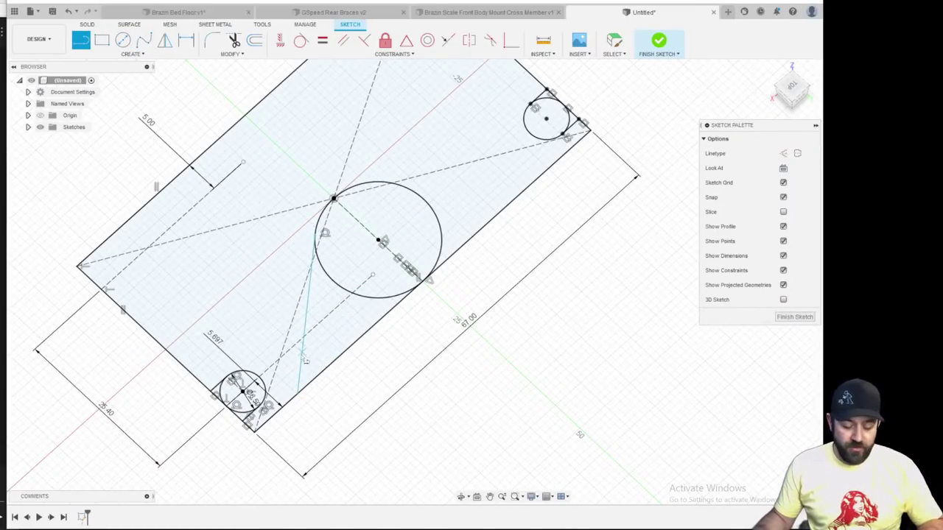
# Dimension the tangent line's endpoint on the long edge 8 mm from the rectangle's nearby corner
pyautogui.press('d')
pyautogui.scroll(3, 280, 421)
pyautogui.click(236, 444)
pyautogui.click(307, 379)
pyautogui.click(313, 432)
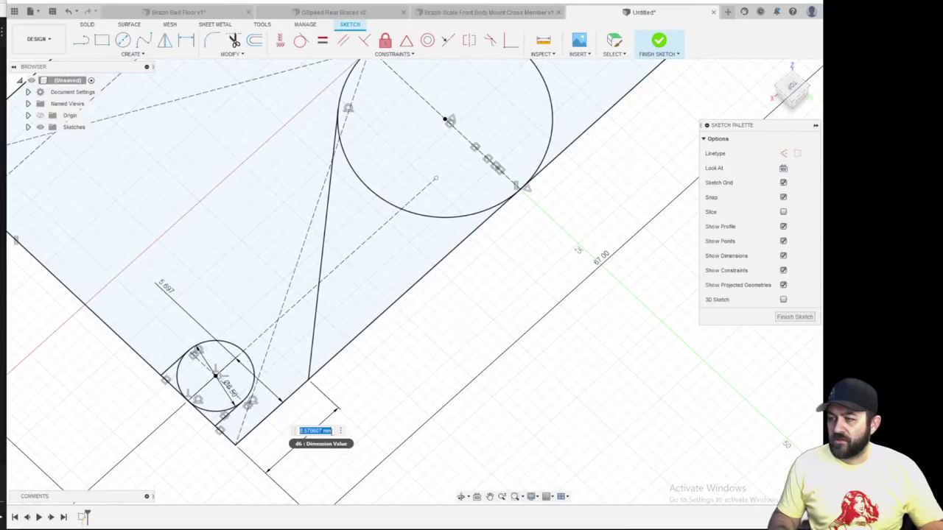
pyautogui.write('8')
pyautogui.press('Return')
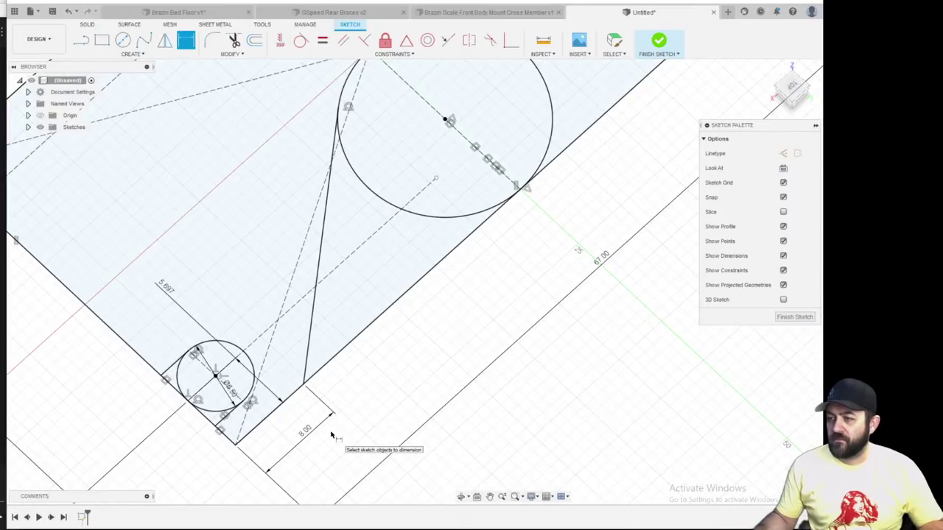
pyautogui.scroll(-2, 324, 335)
pyautogui.scroll(2, 302, 335)
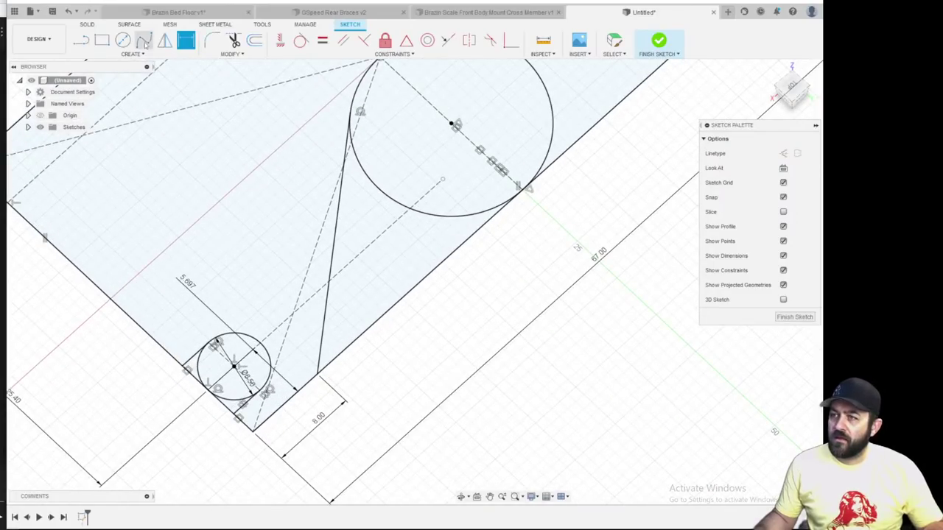
pyautogui.click(255, 39)
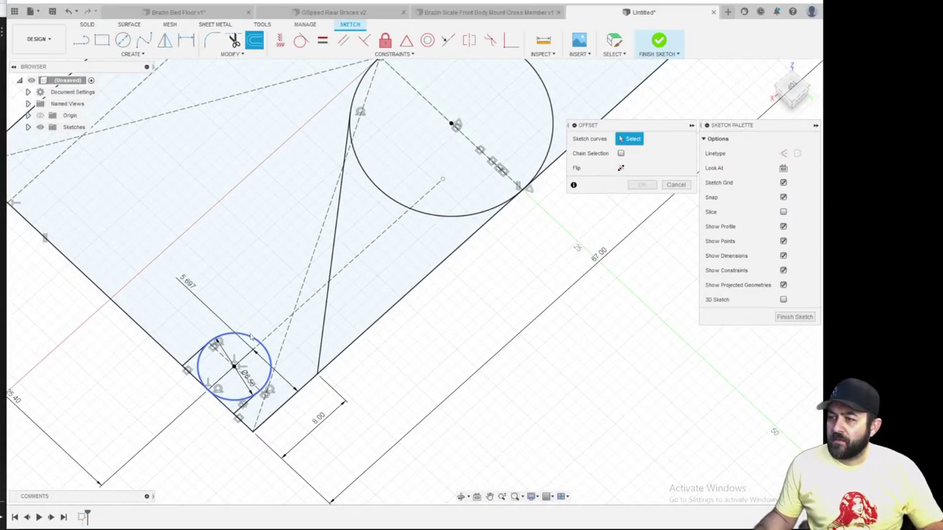
pyautogui.click(251, 336)
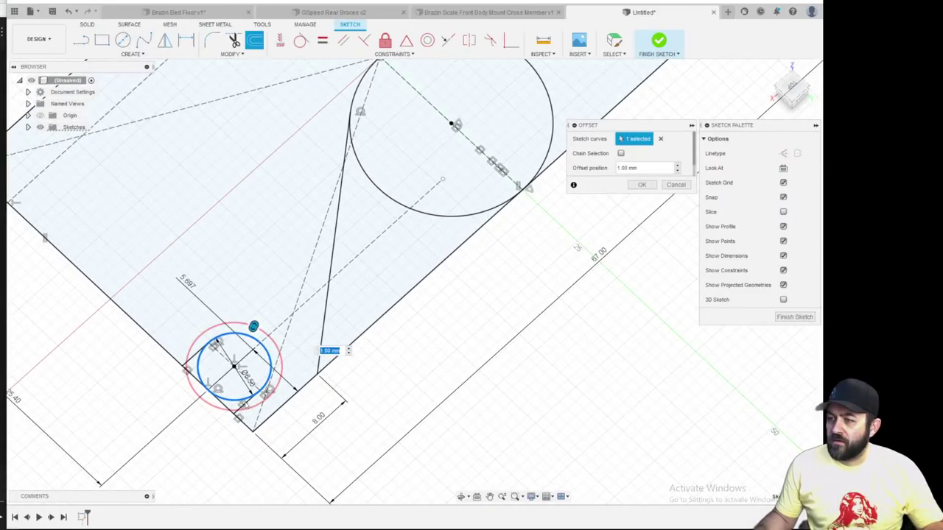
pyautogui.write('8')
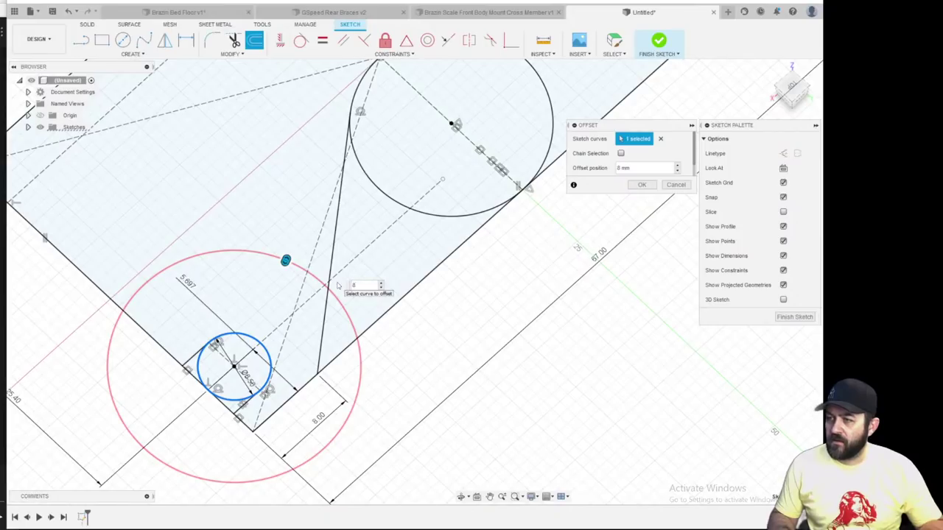
pyautogui.press('Escape')
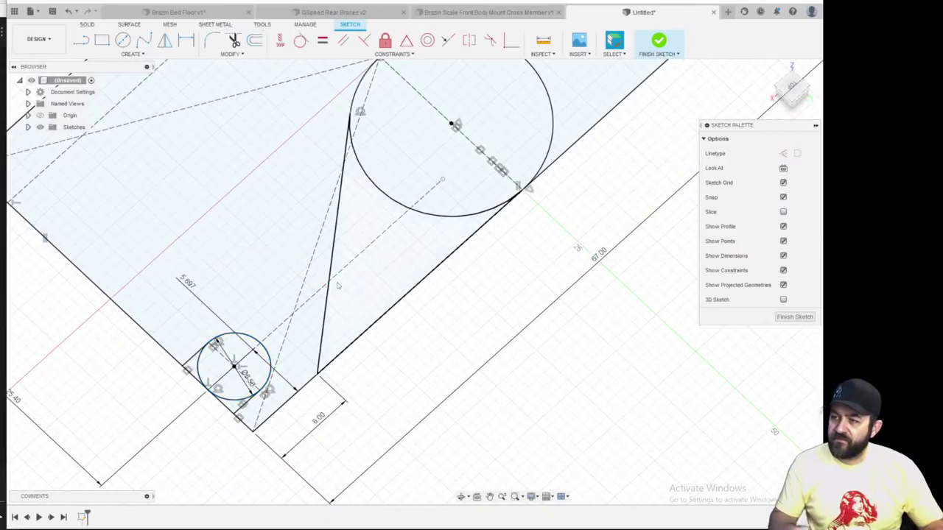
# Mirror the tangent line about the construction line between the rectangle's center and long edge
pyautogui.scroll(-5, 338, 286)
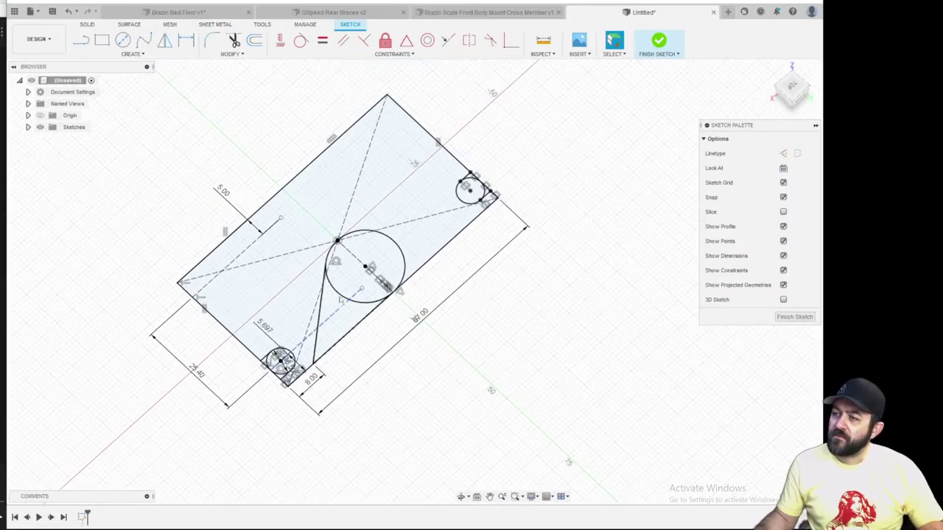
pyautogui.scroll(2, 404, 243)
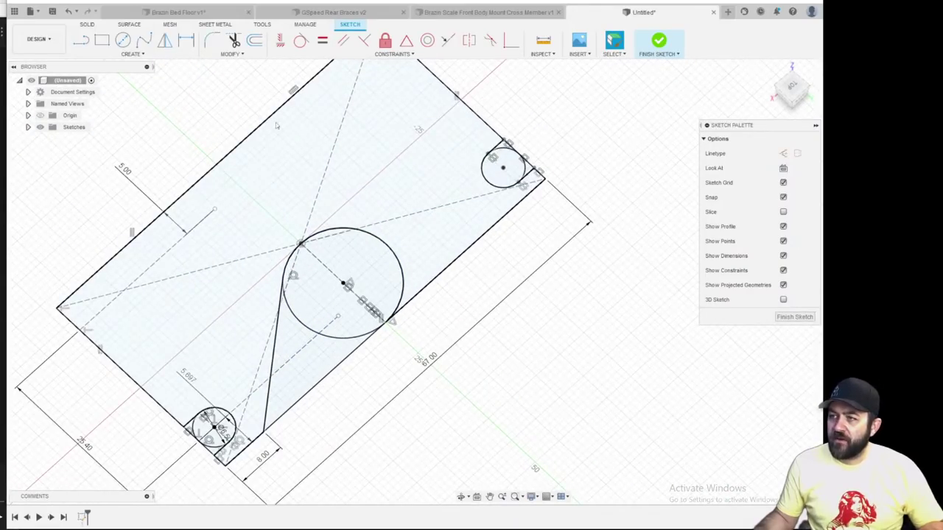
pyautogui.click(164, 40)
pyautogui.click(274, 352)
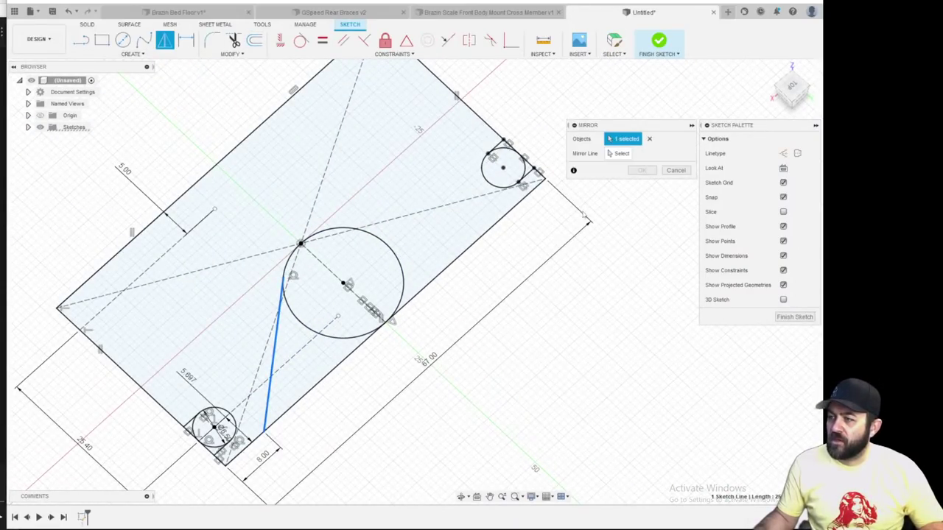
pyautogui.click(325, 263)
pyautogui.click(641, 170)
pyautogui.scroll(-3, 534, 302)
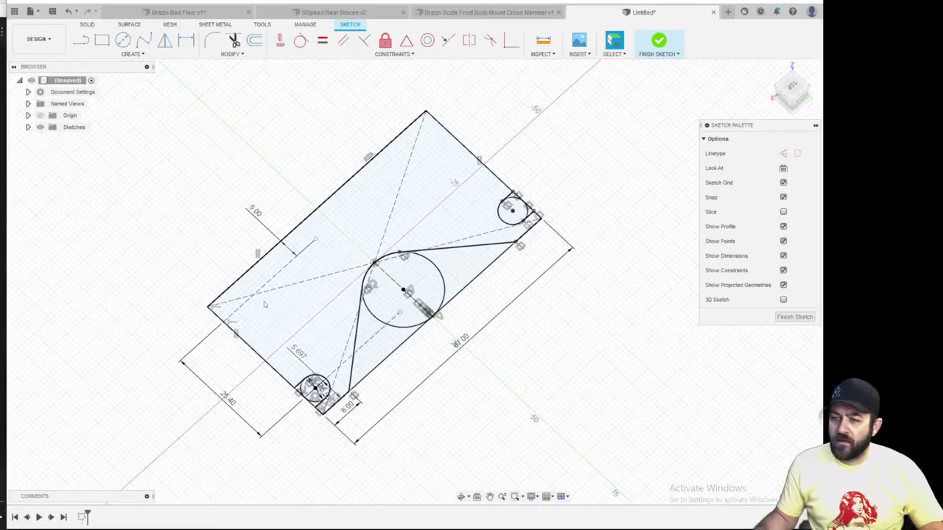
# Offset the rectangle's short edge beside the dimensioned small circle 8 mm inward
pyautogui.moveTo(257, 288)
pyautogui.keyDown('shift'); pyautogui.mouseDown(button='middle')
pyautogui.moveTo(473, 232)
pyautogui.moveTo(293, 123)
pyautogui.mouseUp(button='middle'); pyautogui.keyUp('shift')
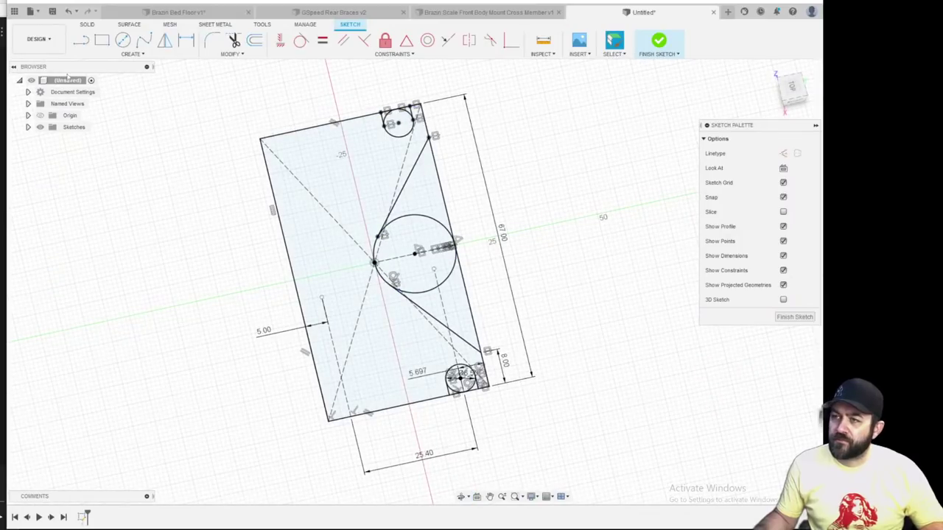
pyautogui.click(255, 40)
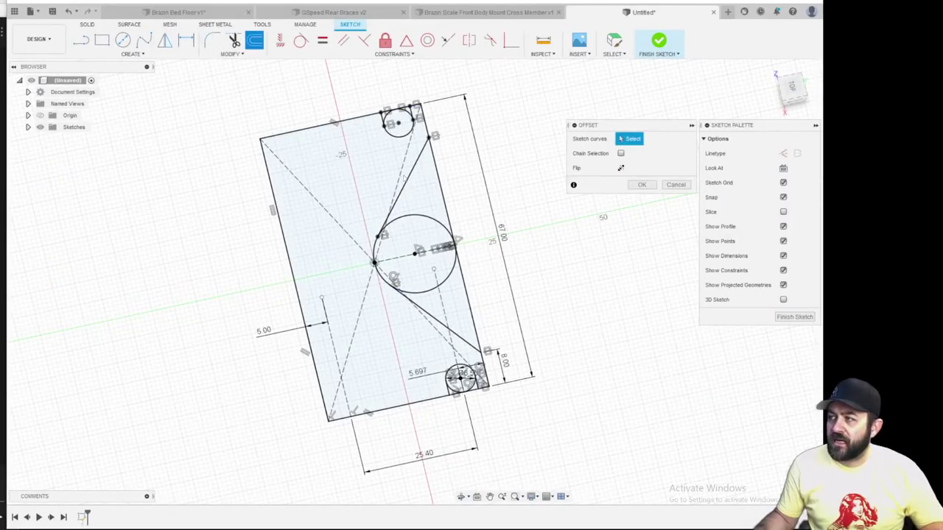
pyautogui.click(431, 402)
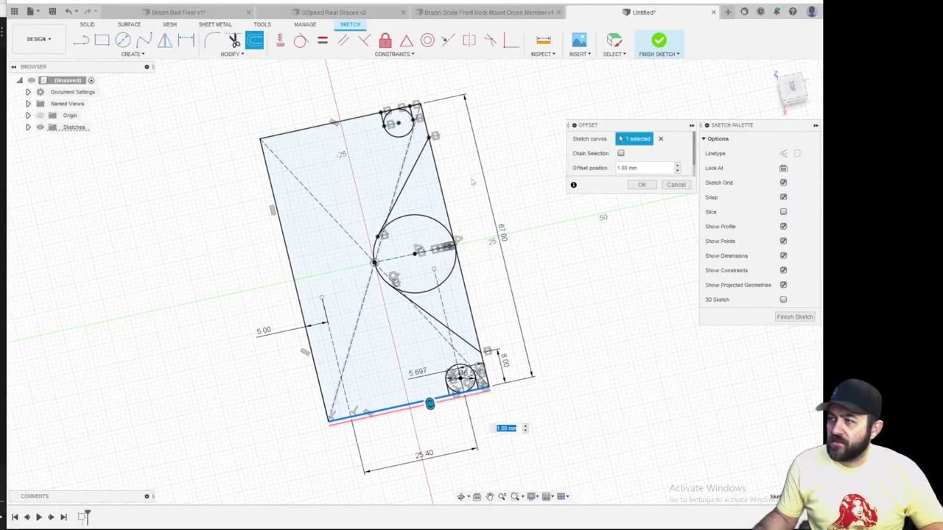
pyautogui.moveTo(430, 403); pyautogui.dragTo(418, 360)
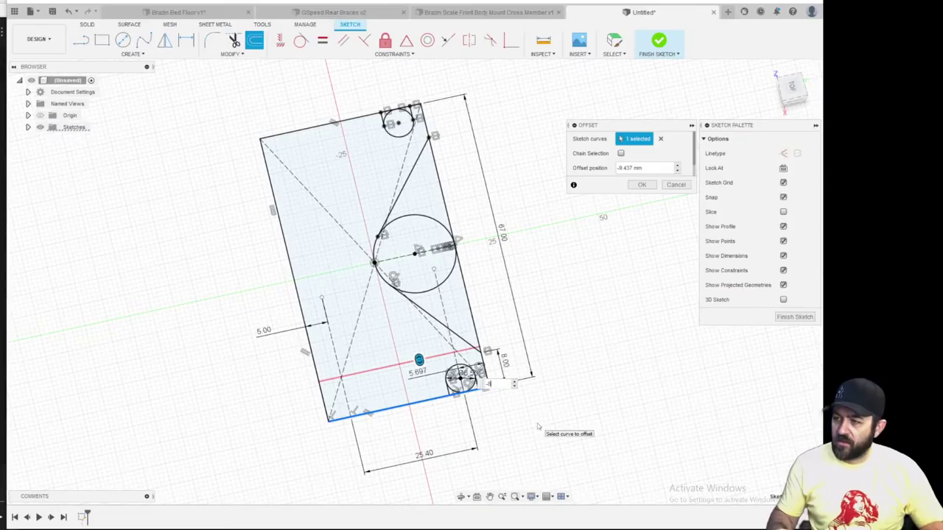
pyautogui.press('Return')
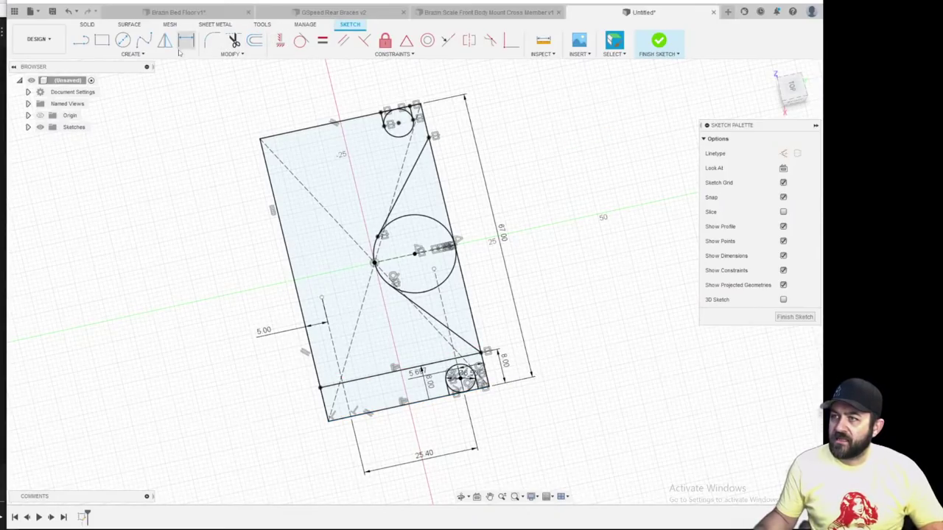
# Offset the opposite short edge of the rectangle, beside the mirrored small circle, 8 mm inward
pyautogui.click(255, 41)
pyautogui.click(311, 127)
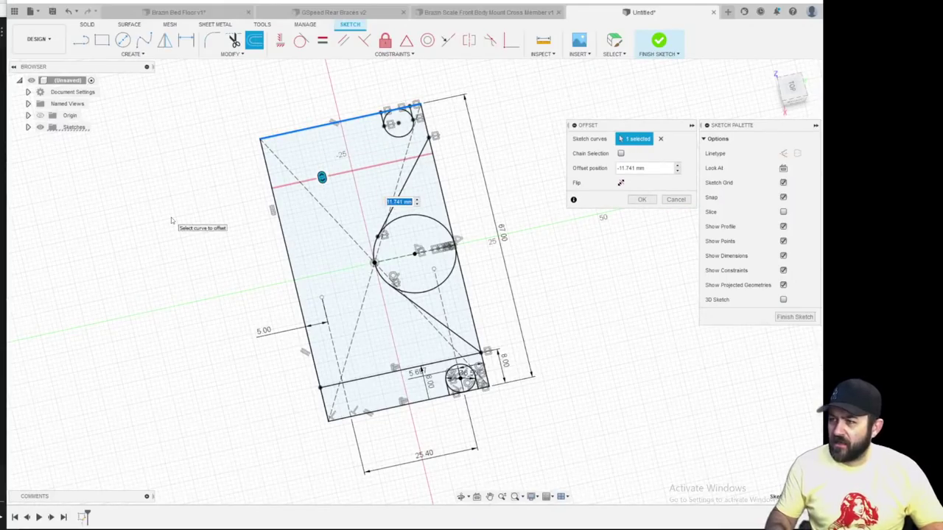
pyautogui.write('8')
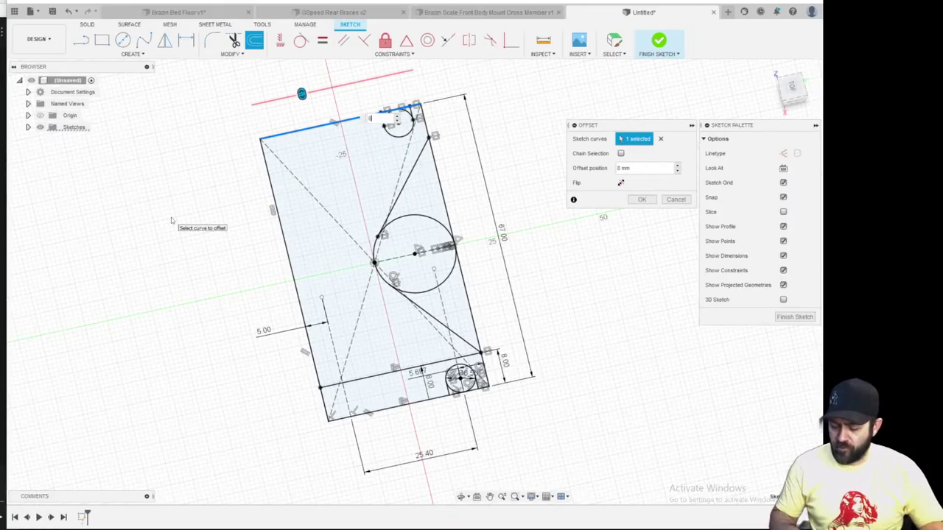
pyautogui.write('78')
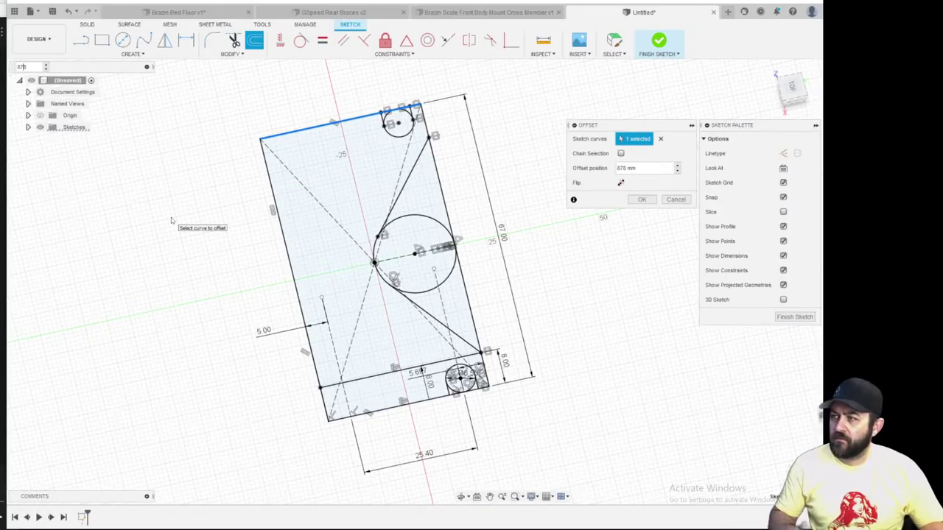
pyautogui.press('BackSpace')
pyautogui.press('BackSpace')
pyautogui.write('8')
pyautogui.press('BackSpace')
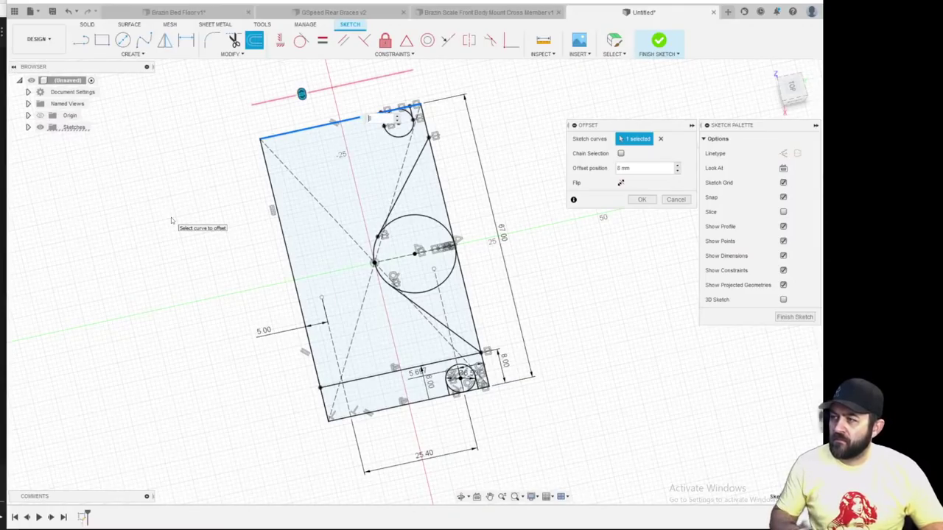
pyautogui.press('Return')
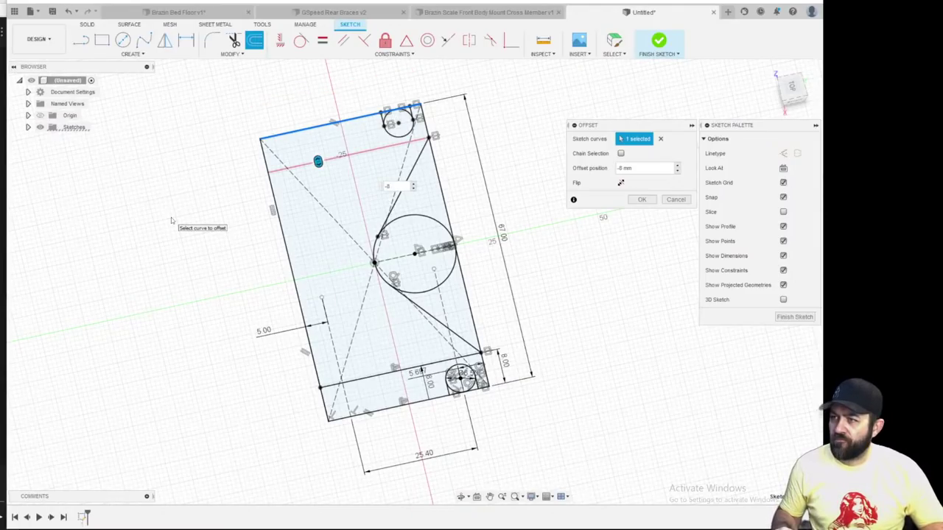
# Extrude the two 8 mm end strips and the middle profile 0.43 in as a new body, excluding the small-circle slots and central cutout
pyautogui.scroll(3, 405, 93)
pyautogui.moveTo(405, 95)
pyautogui.keyDown('shift'); pyautogui.mouseDown(button='middle')
pyautogui.moveTo(390, 148)
pyautogui.moveTo(254, 336)
pyautogui.moveTo(277, 261)
pyautogui.mouseUp(button='middle'); pyautogui.keyUp('shift')
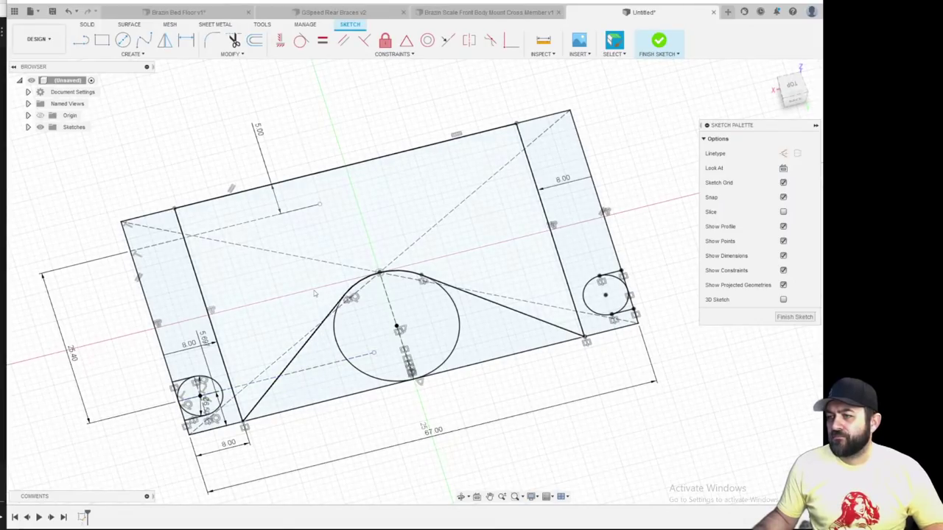
pyautogui.press('e')
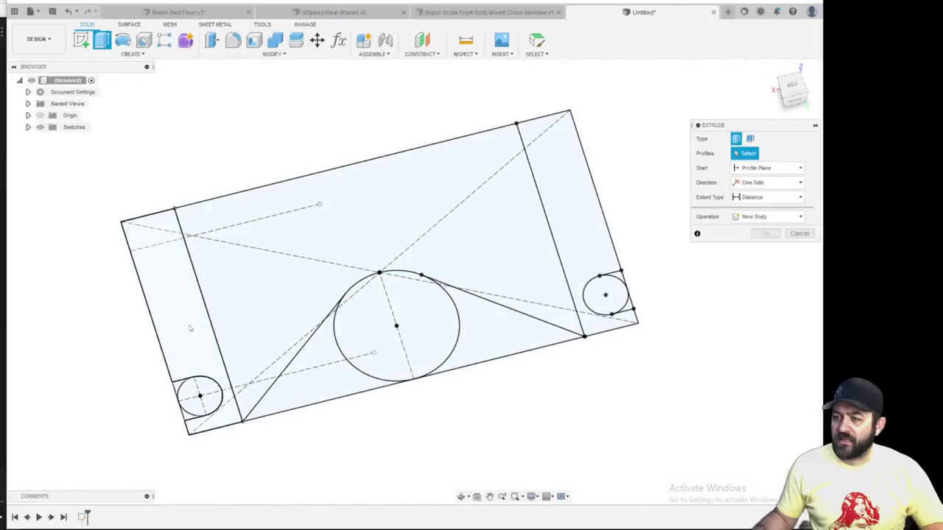
pyautogui.click(190, 327)
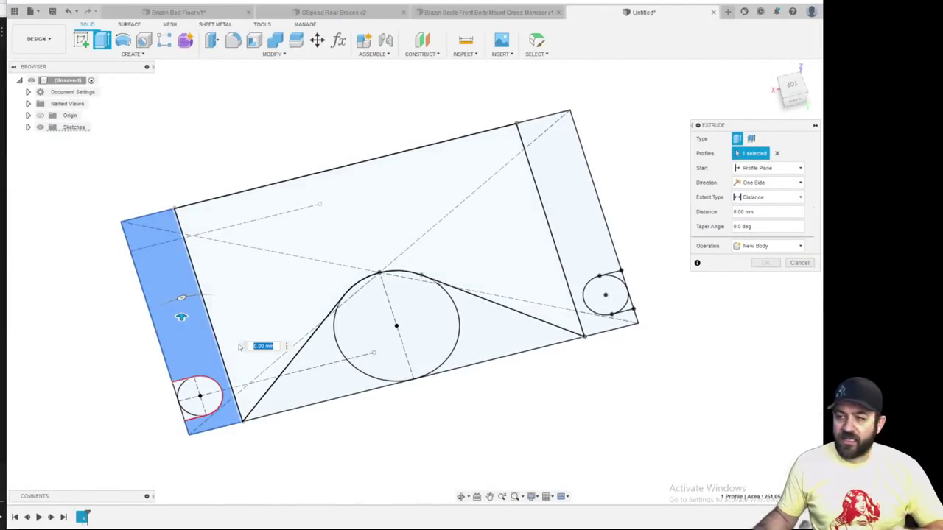
pyautogui.click(259, 321)
pyautogui.click(541, 218)
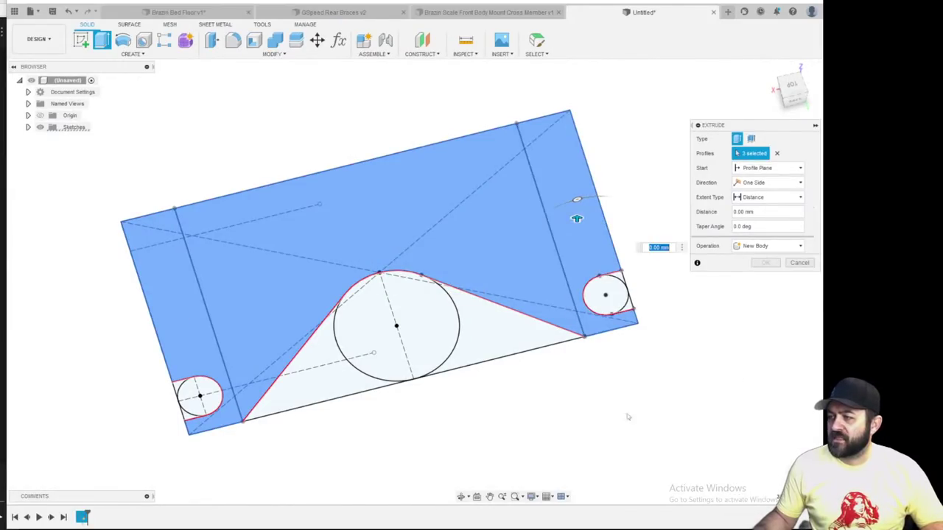
pyautogui.keyDown('shift'); pyautogui.moveTo(628, 417); pyautogui.dragTo(443, 361, button='middle'); pyautogui.keyUp('shift')
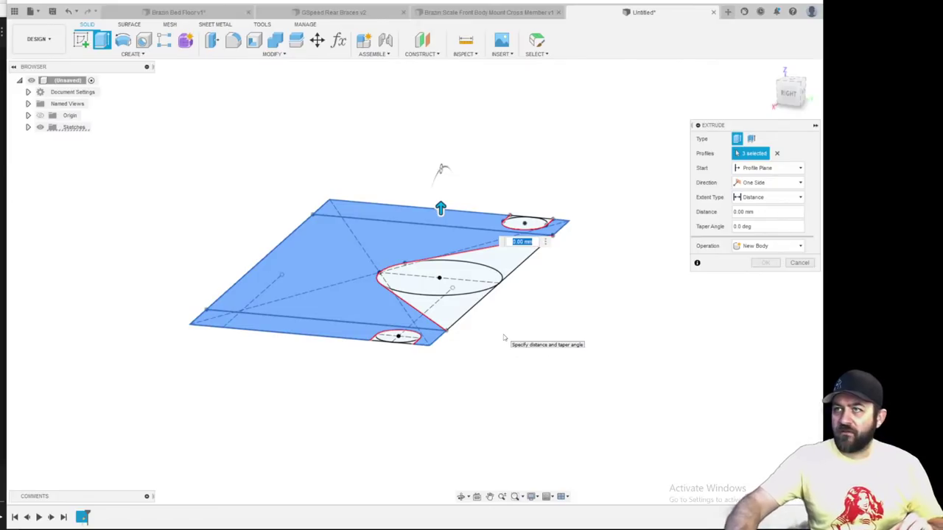
pyautogui.write('47')
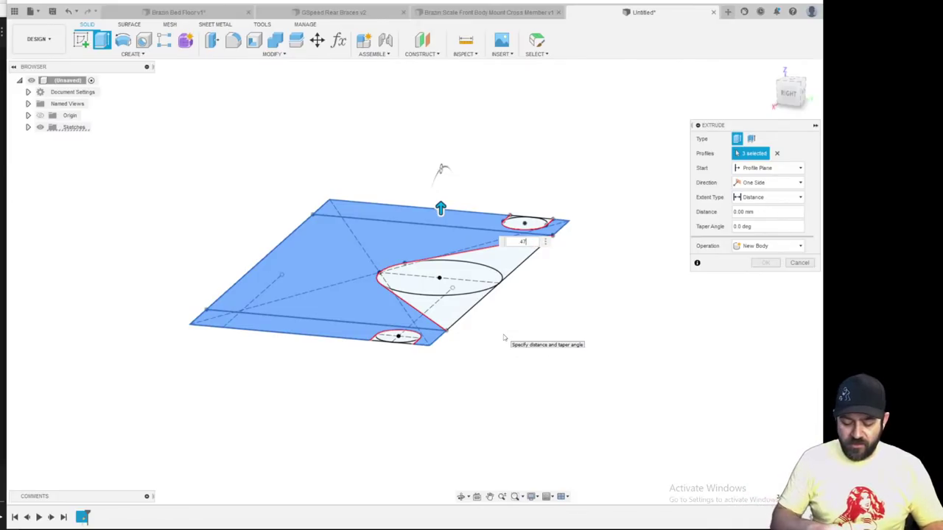
pyautogui.write('in')
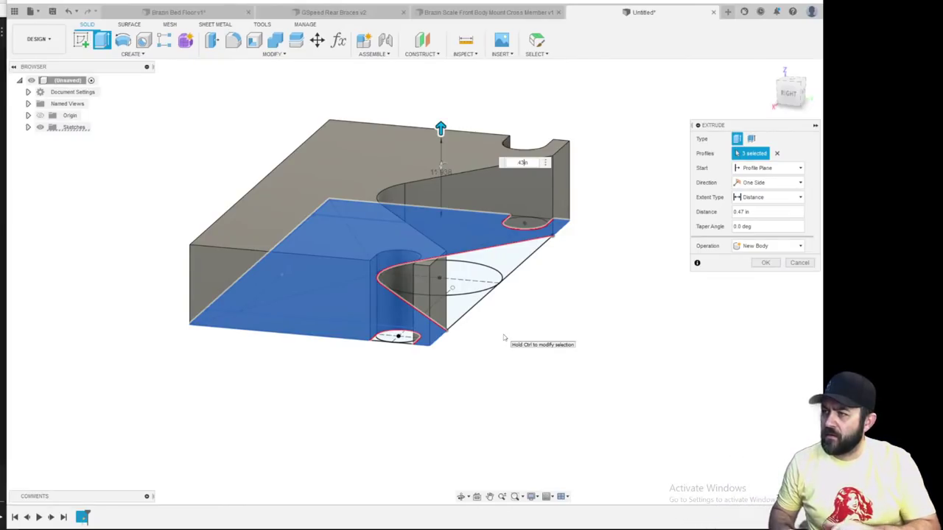
pyautogui.press('Return')
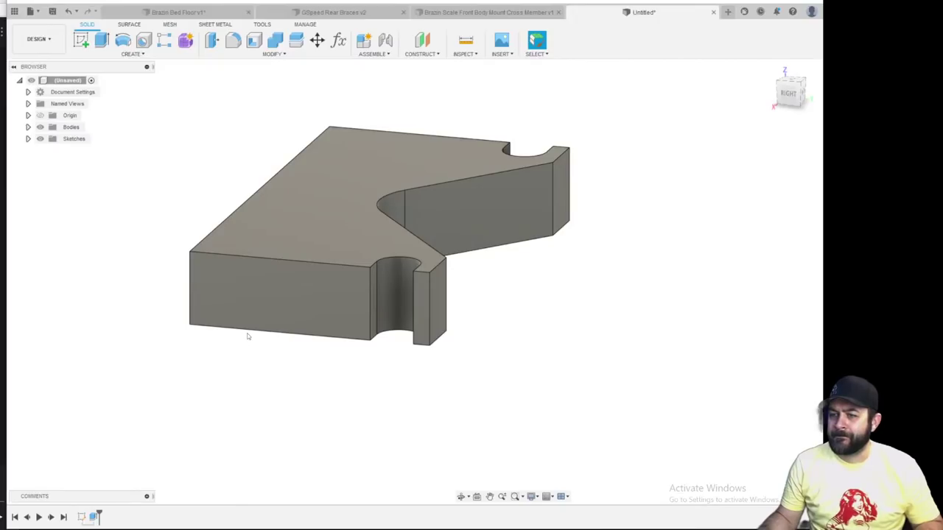
# Edit the base sketch to delete both tangent lines and the large central circle, then finish the sketch
pyautogui.keyDown('shift'); pyautogui.moveTo(234, 349); pyautogui.dragTo(269, 221, button='middle'); pyautogui.keyUp('shift')
pyautogui.scroll(4, 243, 341)
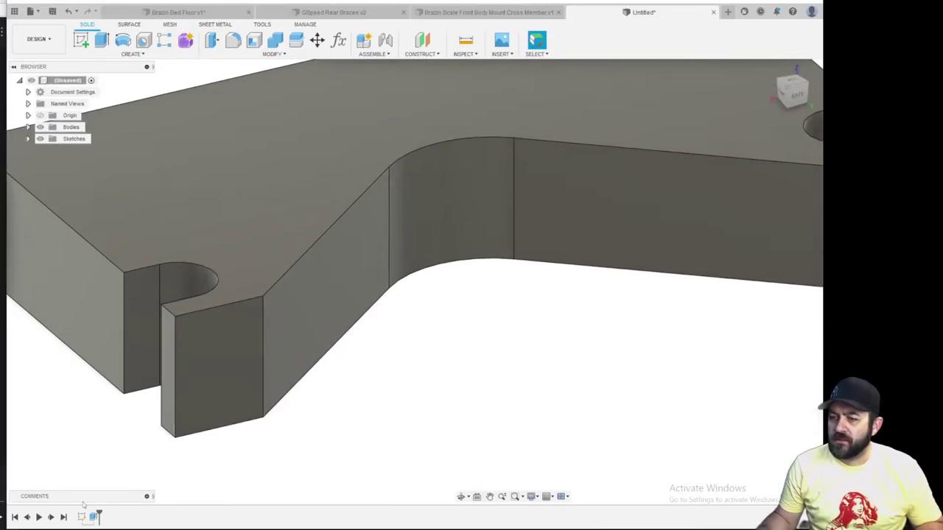
pyautogui.rightClick(83, 517)
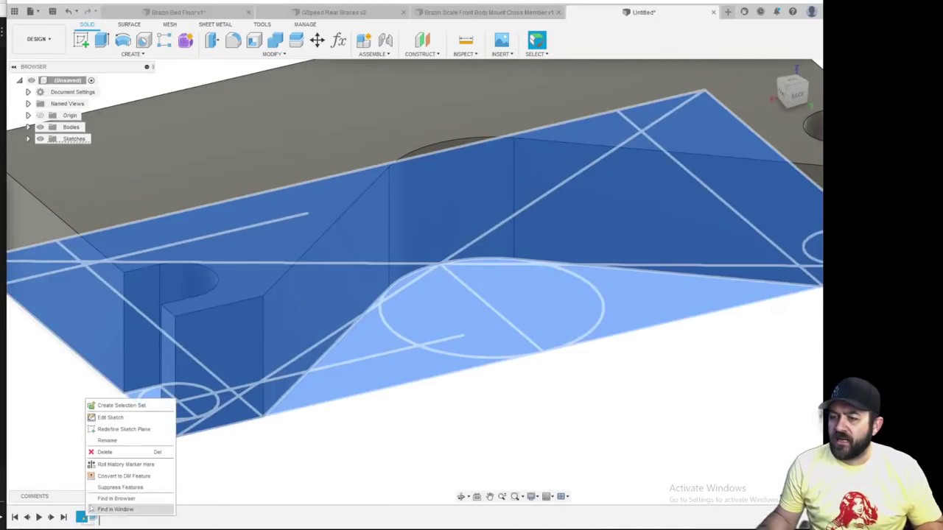
pyautogui.click(108, 418)
pyautogui.click(518, 239)
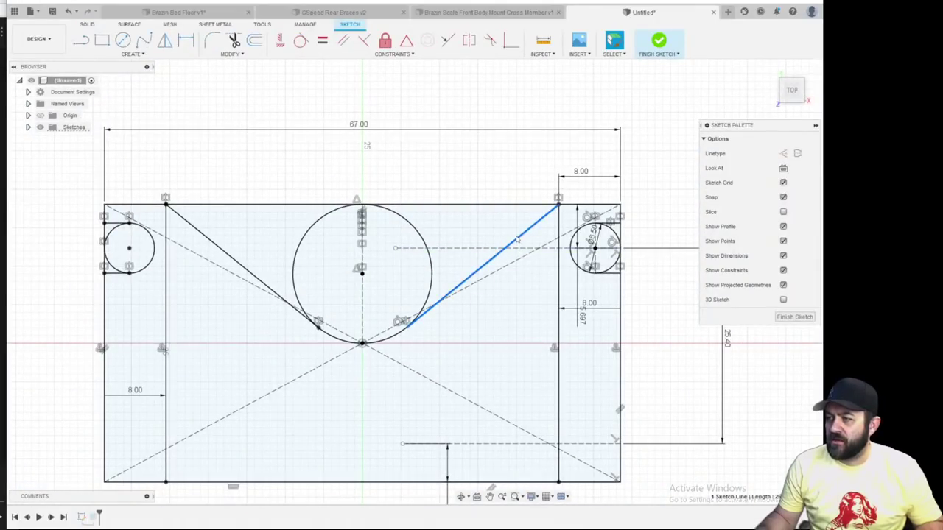
pyautogui.press('Delete')
pyautogui.click(417, 229)
pyautogui.press('Delete')
pyautogui.click(224, 242)
pyautogui.press('Delete')
pyautogui.click(658, 40)
# Start a new sketch on a plane parallel to the block's short end faces
pyautogui.keyDown('shift'); pyautogui.moveTo(493, 235); pyautogui.dragTo(385, 243, button='middle'); pyautogui.keyUp('shift')
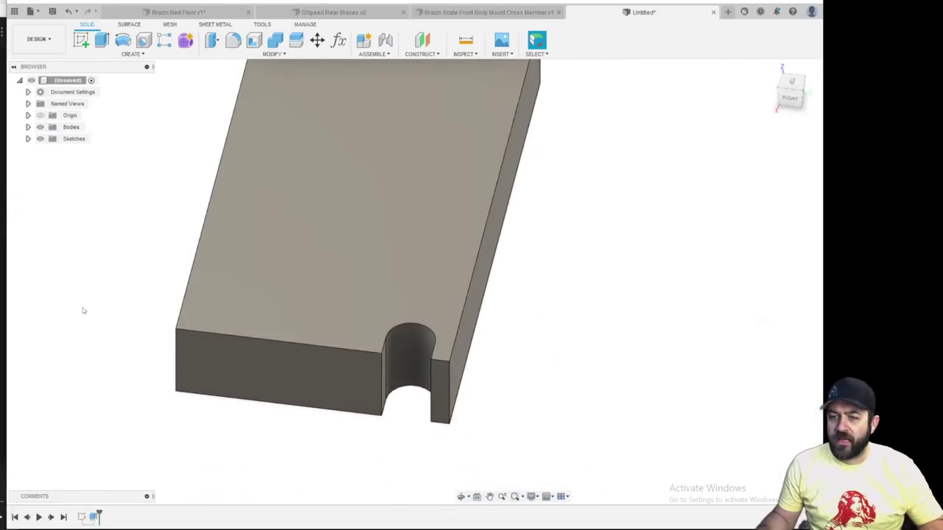
pyautogui.click(81, 41)
pyautogui.scroll(-3, 296, 275)
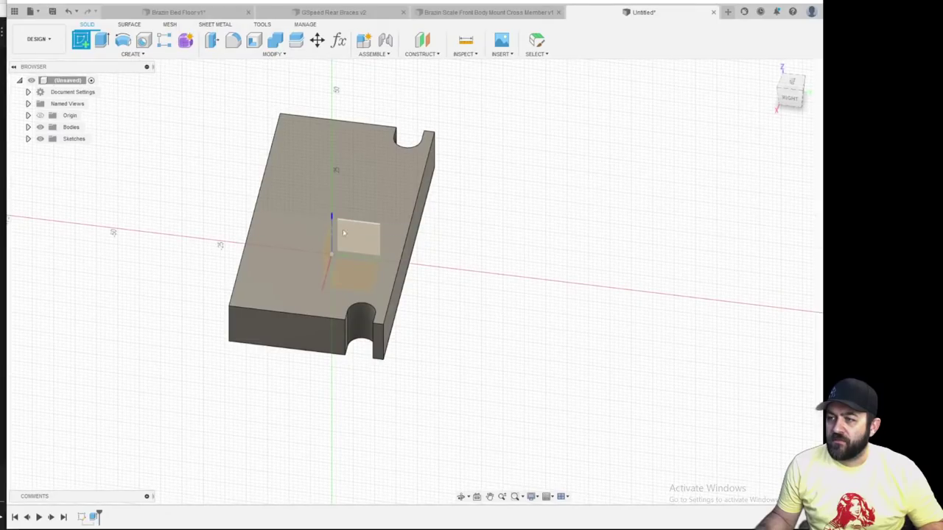
pyautogui.scroll(3, 302, 332)
pyautogui.keyDown('shift'); pyautogui.moveTo(305, 341); pyautogui.dragTo(328, 322, button='middle'); pyautogui.keyUp('shift')
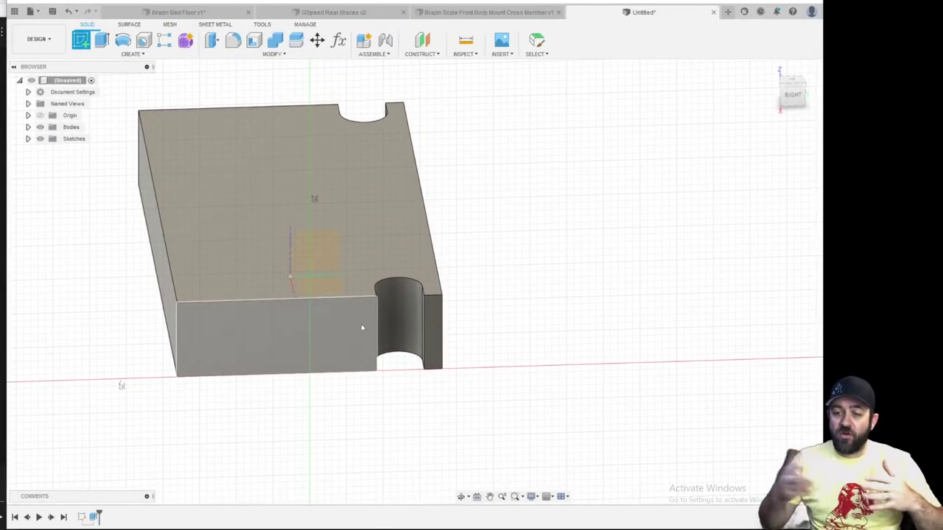
pyautogui.click(263, 310)
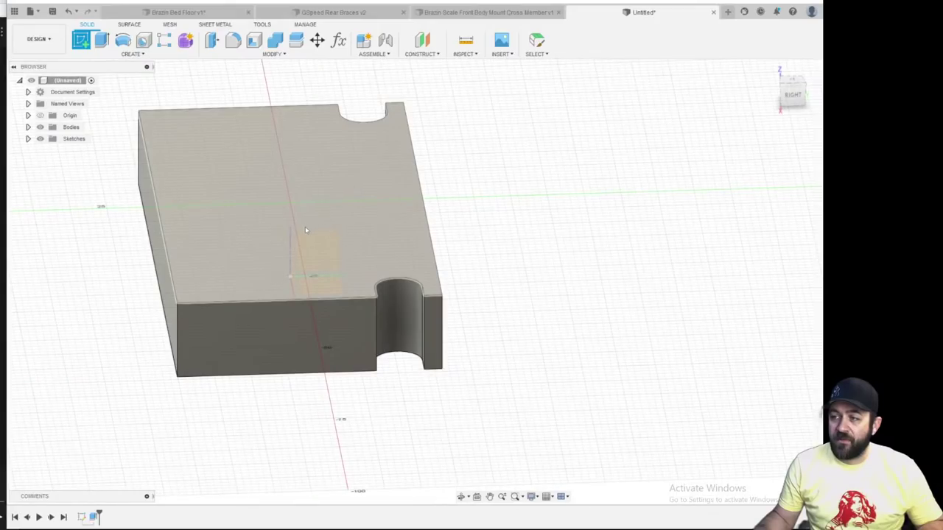
pyautogui.scroll(-3, 313, 265)
pyautogui.keyDown('shift'); pyautogui.moveTo(373, 265); pyautogui.dragTo(318, 254, button='middle'); pyautogui.keyUp('shift')
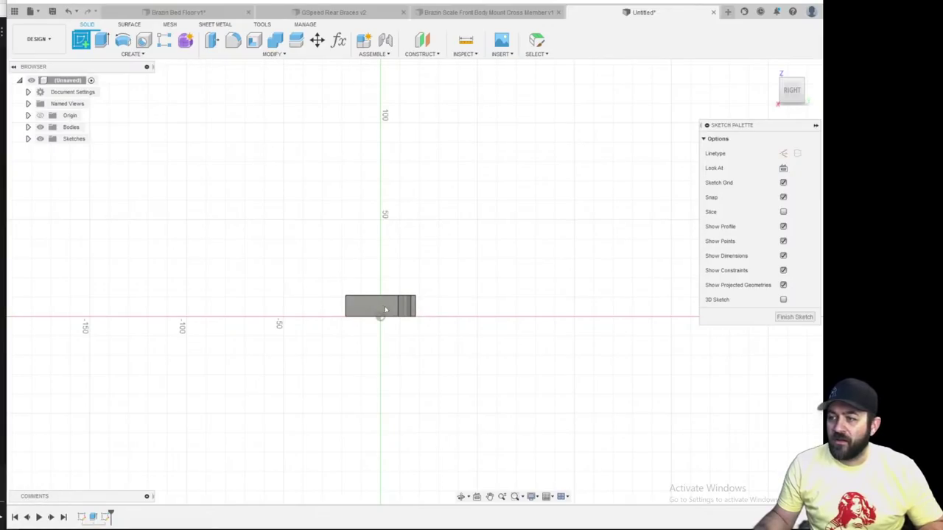
pyautogui.scroll(5, 385, 309)
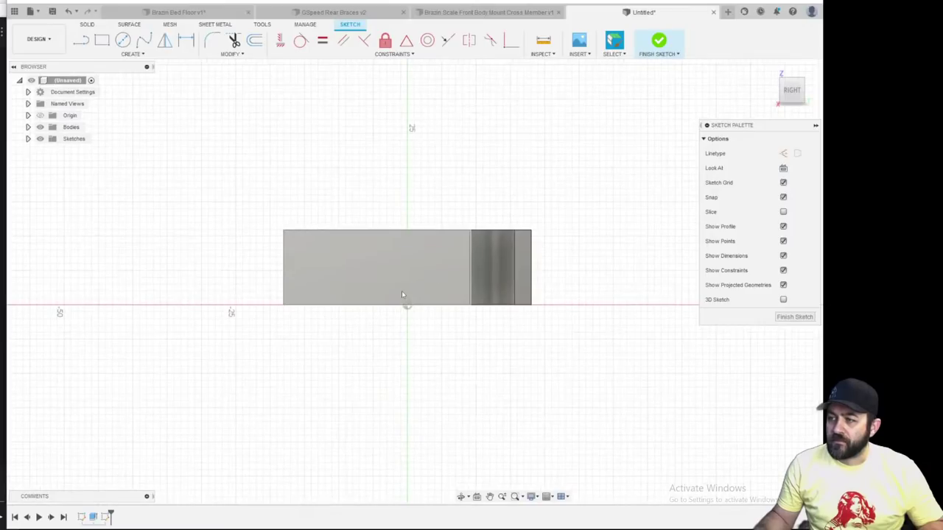
# Sketch three 2.5 mm diameter circles in a row across the block's side view, at roughly the same height
pyautogui.scroll(3, 405, 305)
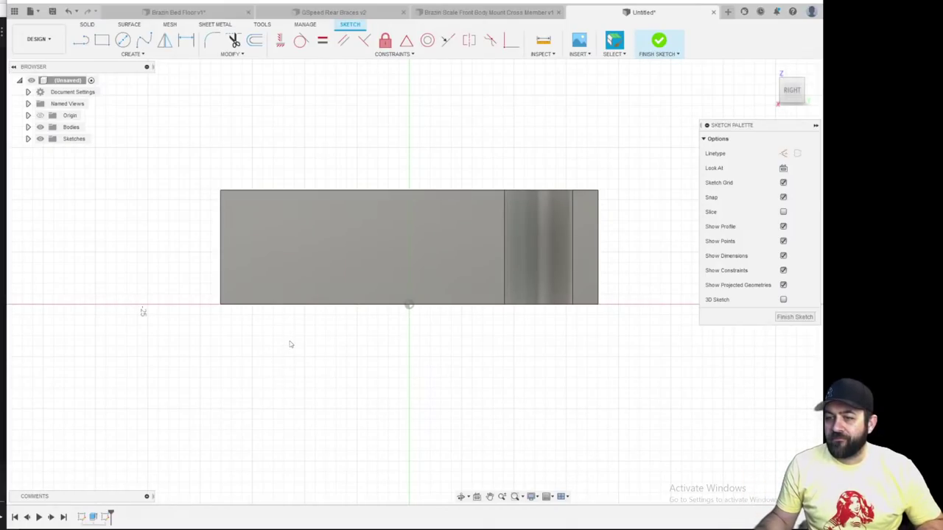
pyautogui.press('c')
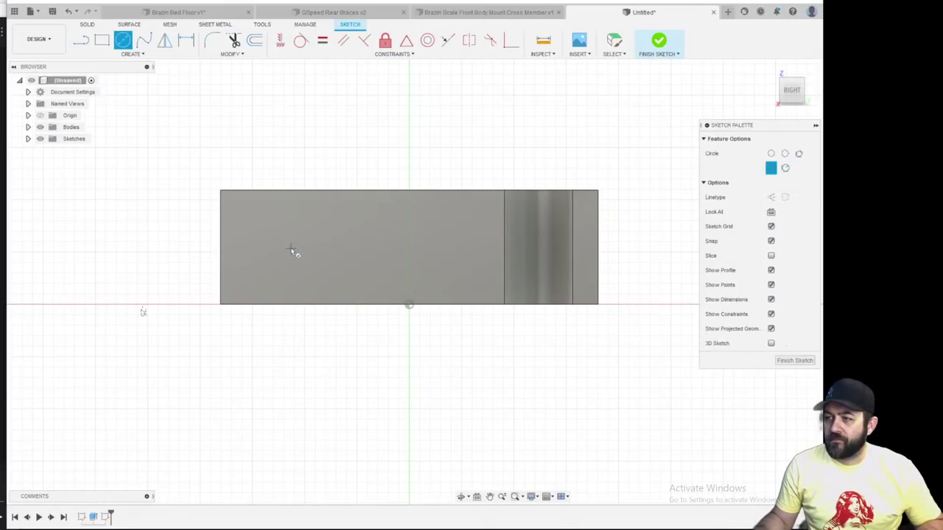
pyautogui.click(290, 250)
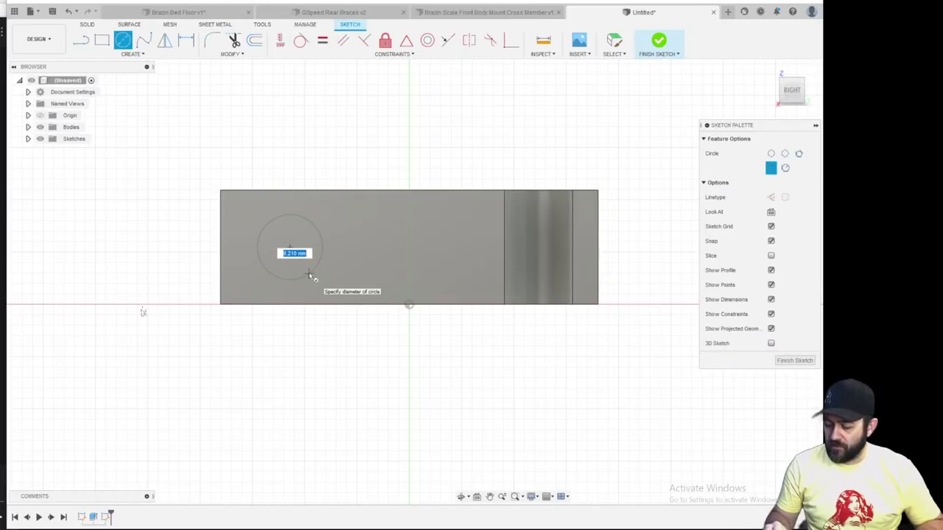
pyautogui.write('2.5')
pyautogui.press('Return')
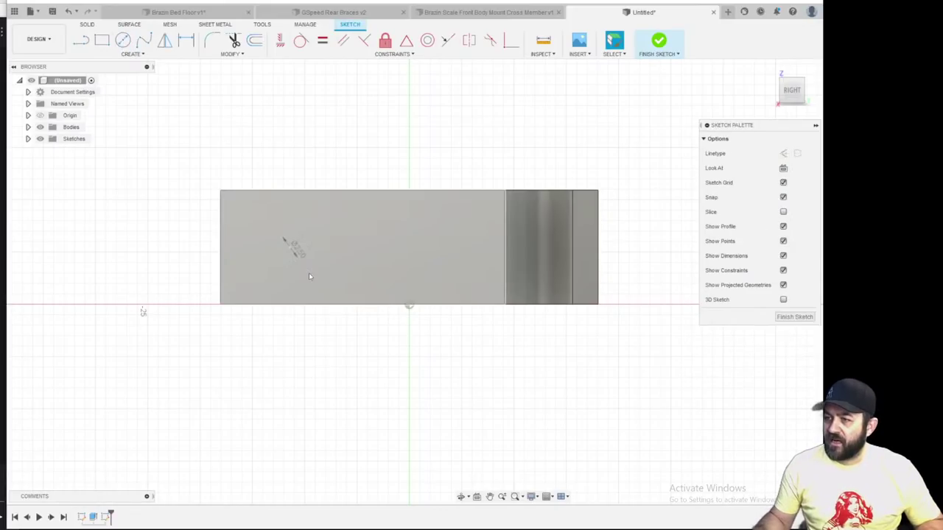
pyautogui.click(410, 250)
pyautogui.write('2.5')
pyautogui.press('Return')
pyautogui.scroll(2, 486, 233)
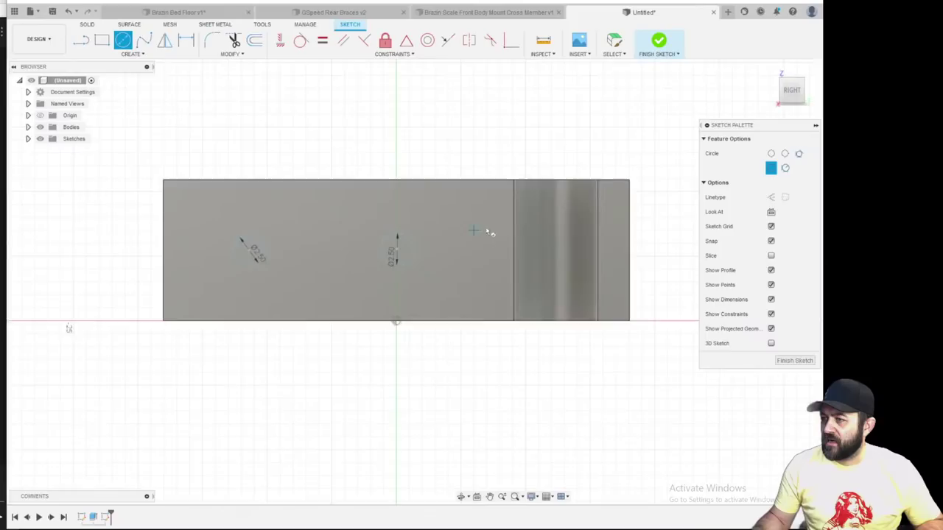
pyautogui.click(561, 253)
pyautogui.write('2.5')
pyautogui.press('Return')
pyautogui.press('Escape')
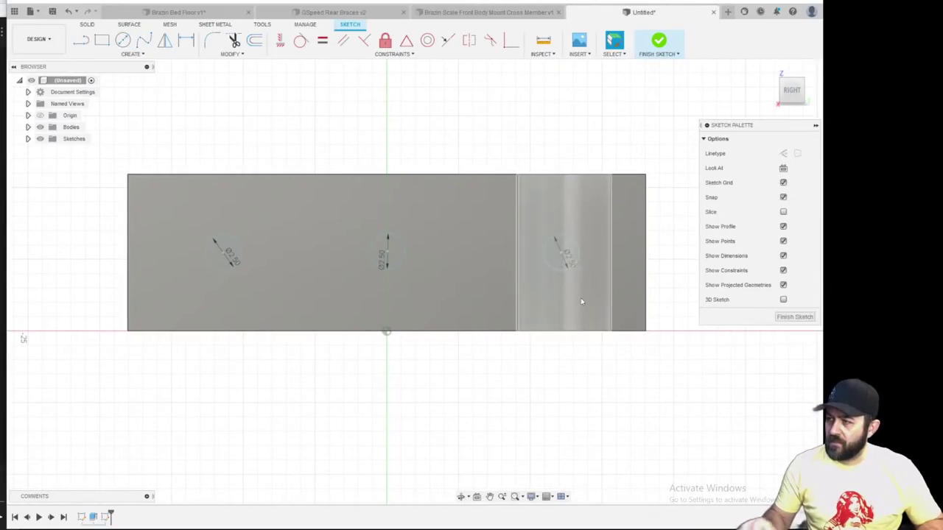
# Draw construction lines joining the centre of the middle circle to the centres of the two outer circles
pyautogui.press('l')
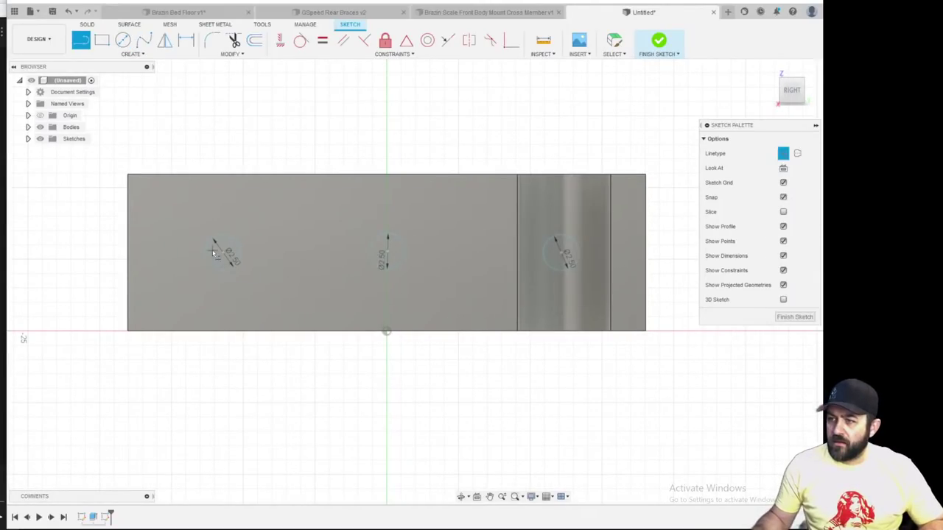
pyautogui.click(227, 254)
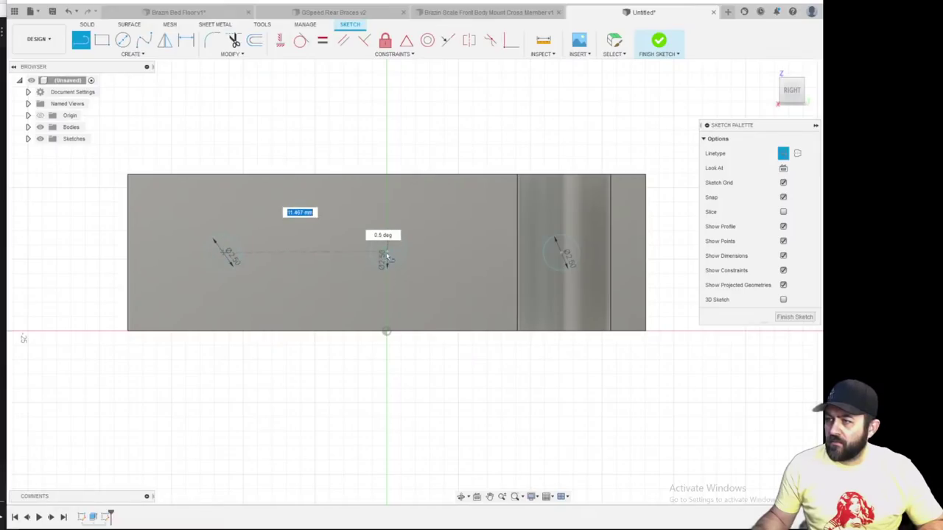
pyautogui.click(386, 254)
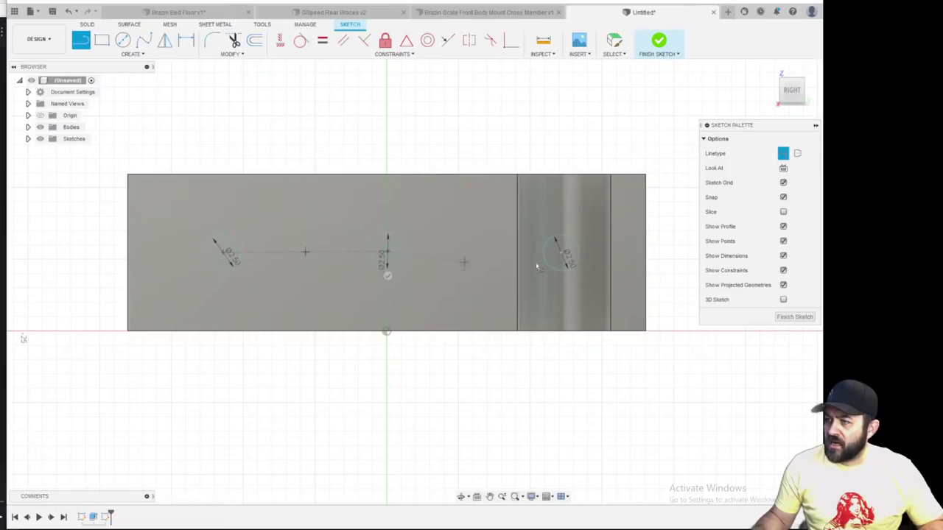
pyautogui.click(563, 255)
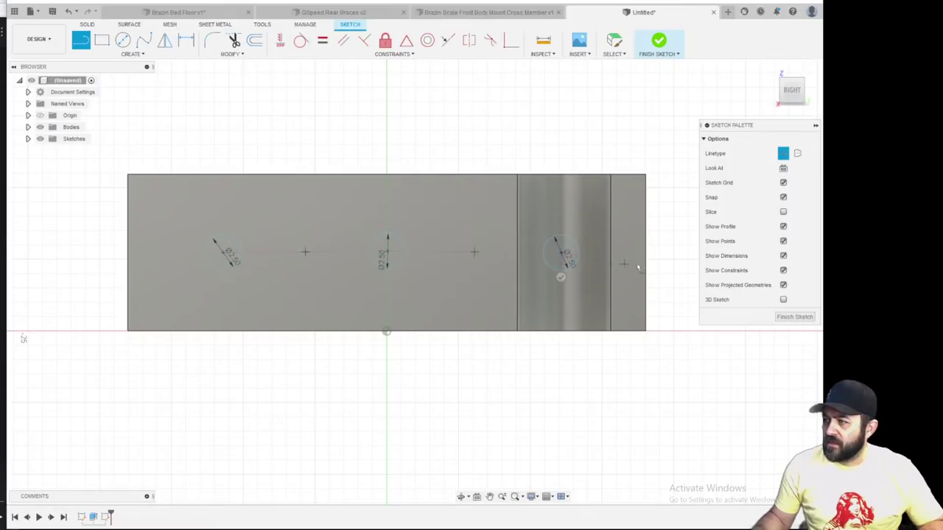
pyautogui.press('Escape')
pyautogui.press('Escape')
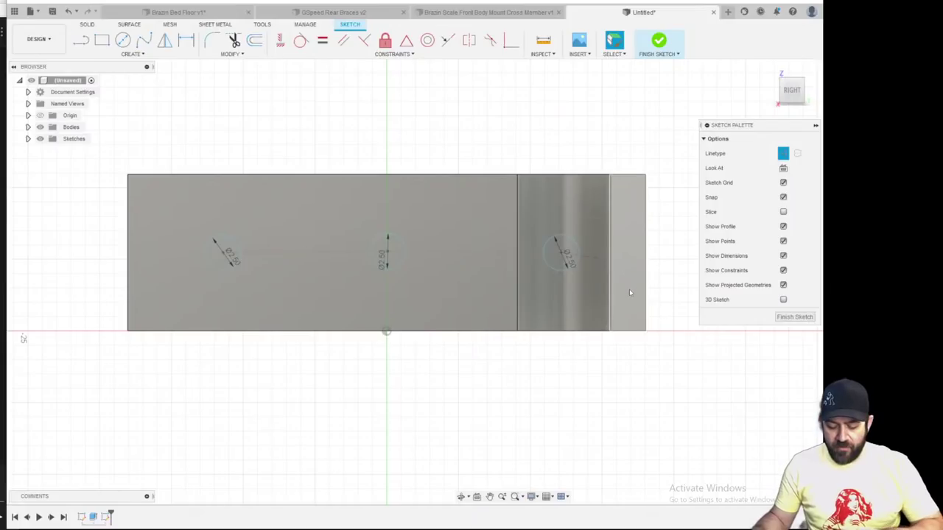
# Project the block's vertical edge nearest the outer circle and link its midpoint to that circle's centre with a construction line
pyautogui.press('p')
pyautogui.click(129, 244)
pyautogui.press('Return')
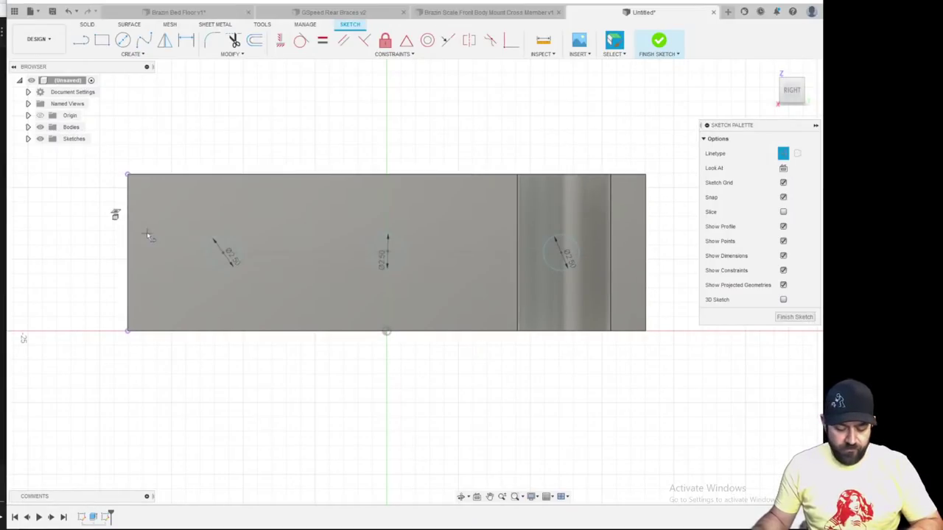
pyautogui.press('l')
pyautogui.click(223, 252)
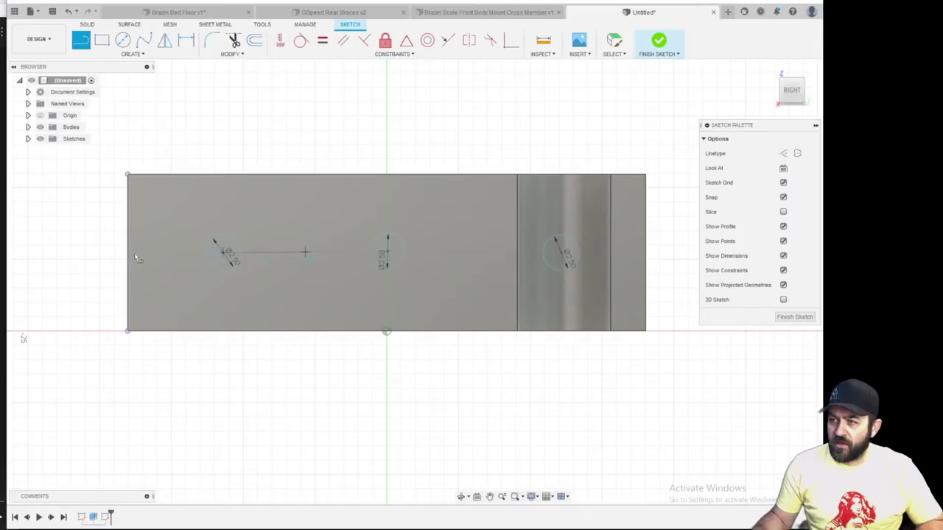
pyautogui.click(128, 253)
pyautogui.press('Escape')
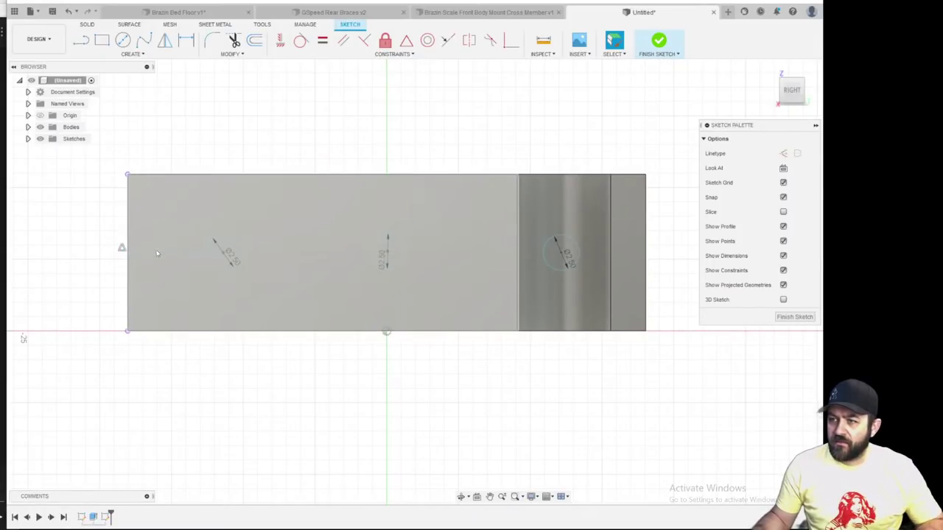
pyautogui.click(157, 253)
pyautogui.press('x')
pyautogui.click(200, 149)
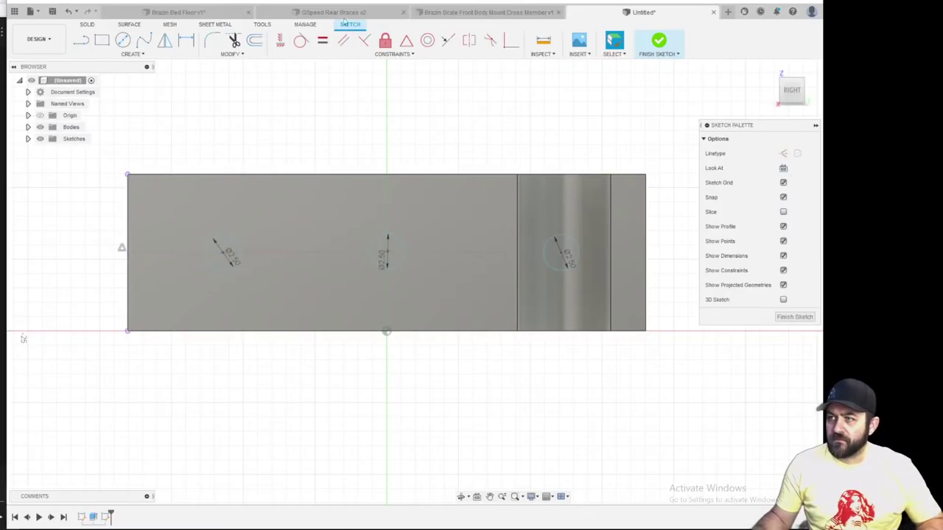
# Constrain the two construction lines between the three circle centres to horizontal
pyautogui.click(280, 39)
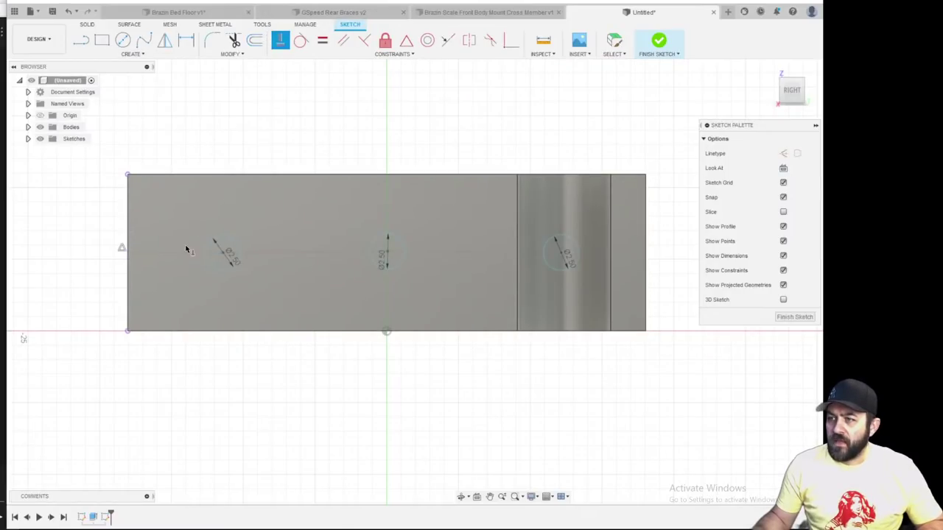
pyautogui.click(259, 256)
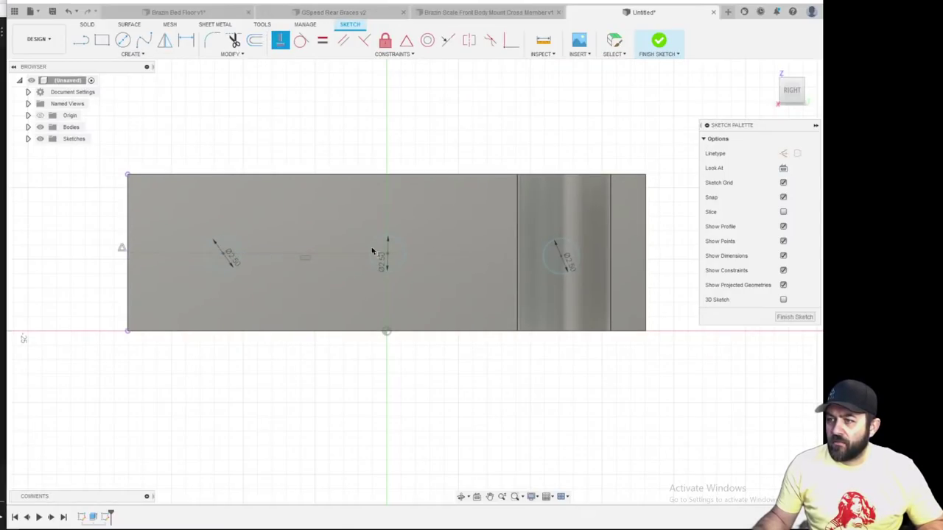
pyautogui.click(450, 255)
pyautogui.scroll(2, 478, 259)
pyautogui.scroll(-2, 442, 280)
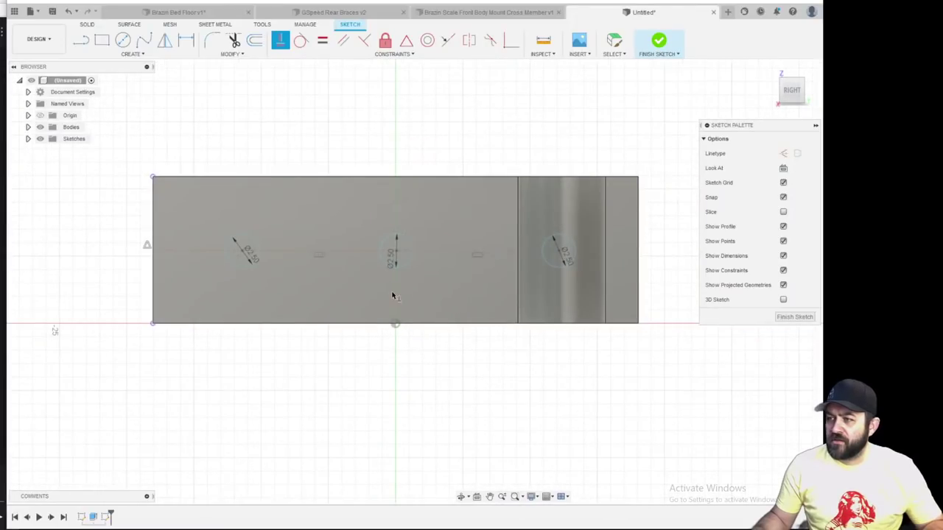
pyautogui.press('Escape')
# Make the two centre-to-centre lines equal in length and dimension one of them to 0.5 in
pyautogui.click(322, 39)
pyautogui.click(316, 253)
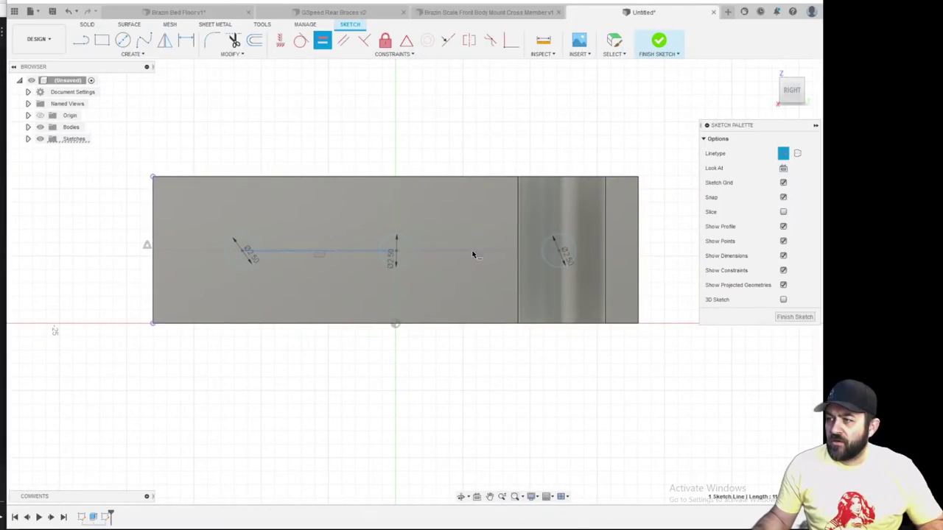
pyautogui.press('d')
pyautogui.click(354, 255)
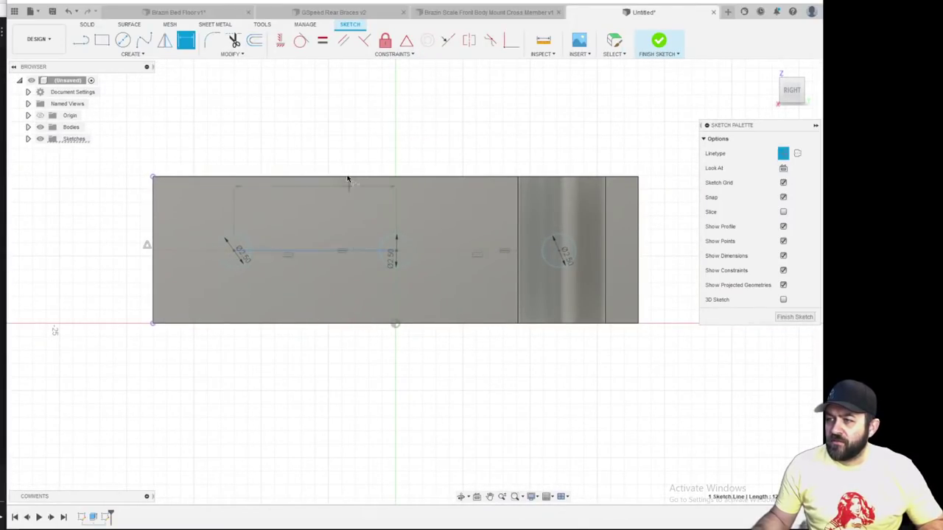
pyautogui.click(346, 140)
pyautogui.write('5in')
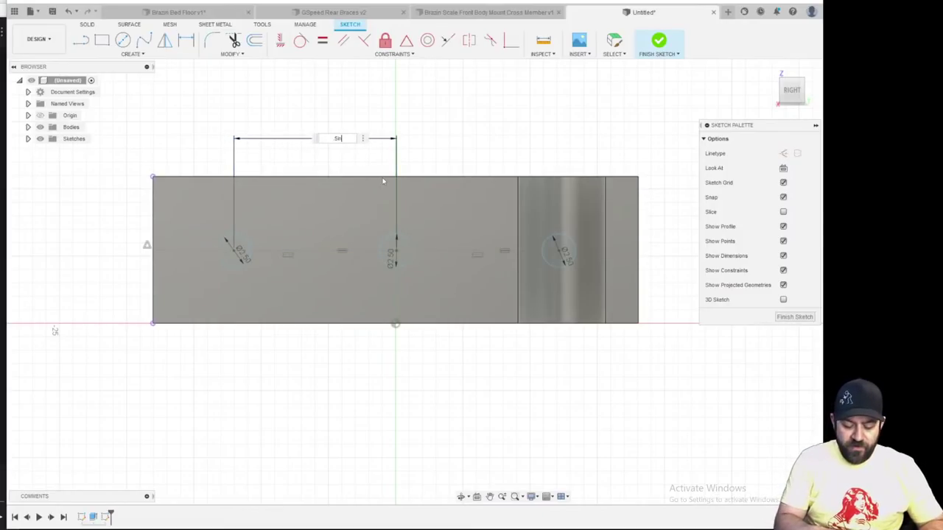
pyautogui.press('Return')
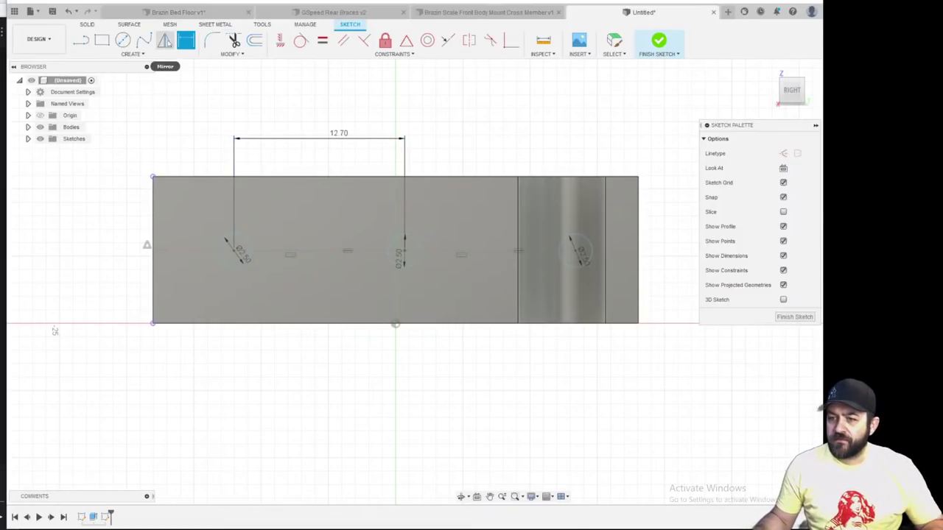
# Draw a construction line from the middle circle's centre to the sketch origin and constrain it to vertical
pyautogui.press('l')
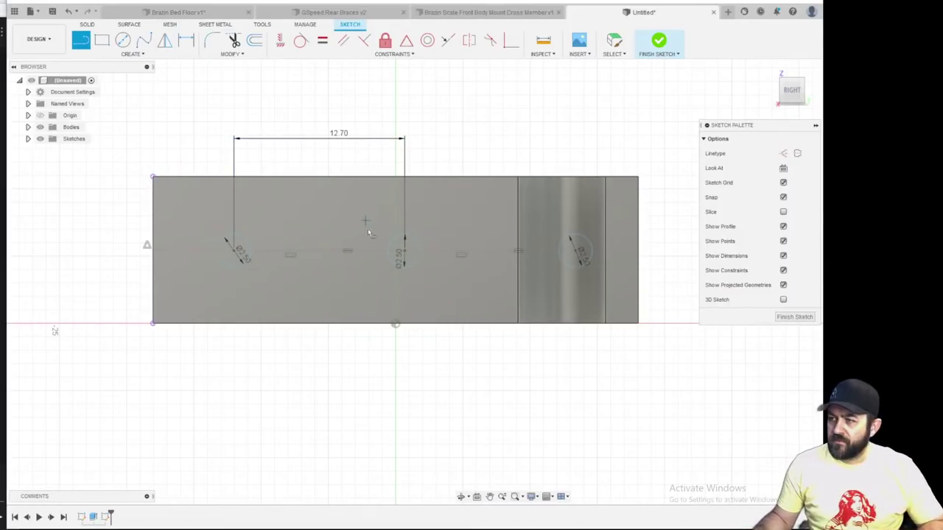
pyautogui.click(404, 252)
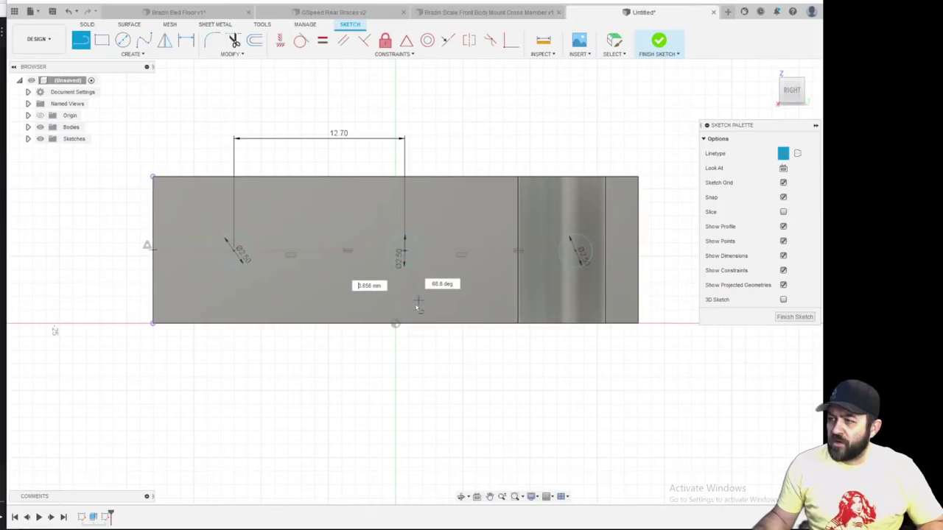
pyautogui.press('Escape')
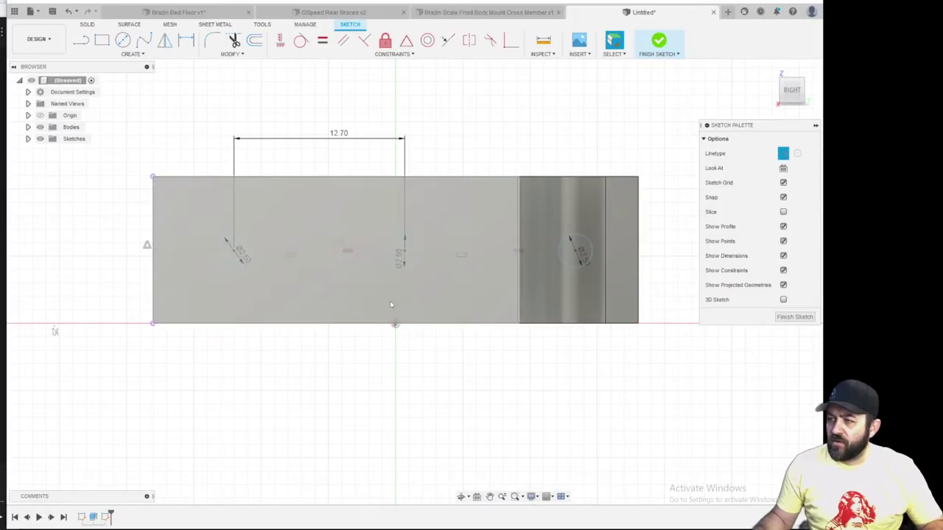
pyautogui.click(400, 283)
pyautogui.click(280, 41)
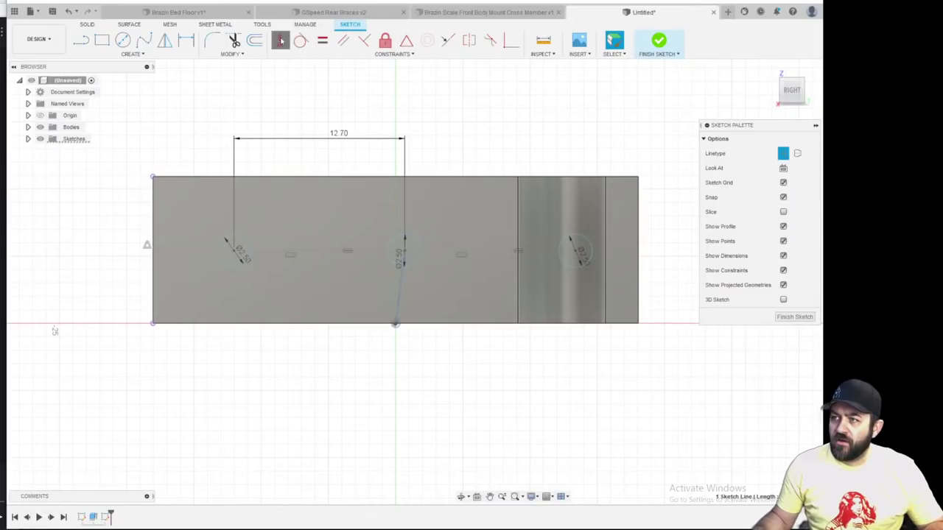
pyautogui.click(280, 40)
pyautogui.scroll(3, 409, 294)
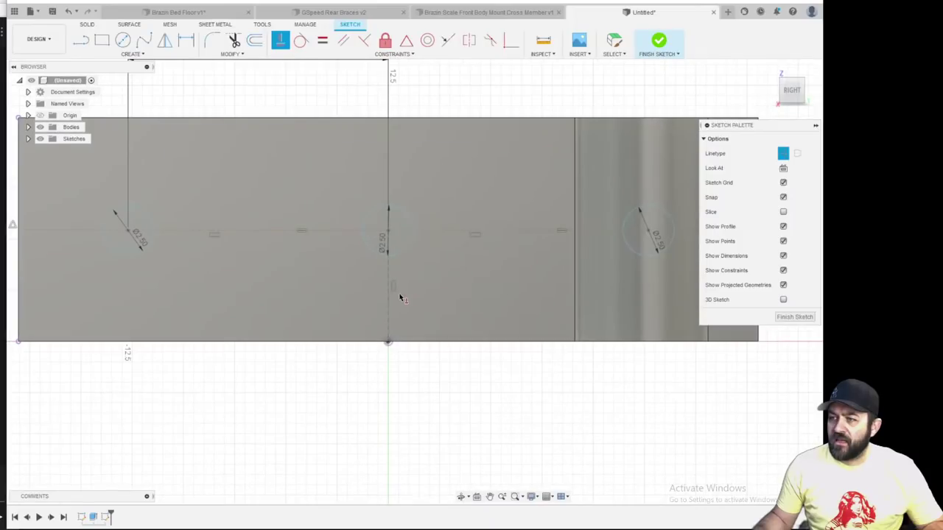
pyautogui.scroll(-3, 408, 291)
pyautogui.press('Escape')
# Constrain the construction line from the projected edge's midpoint to the nearest circle to horizontal, and finish the sketch
pyautogui.moveTo(395, 249); pyautogui.dragTo(395, 237)
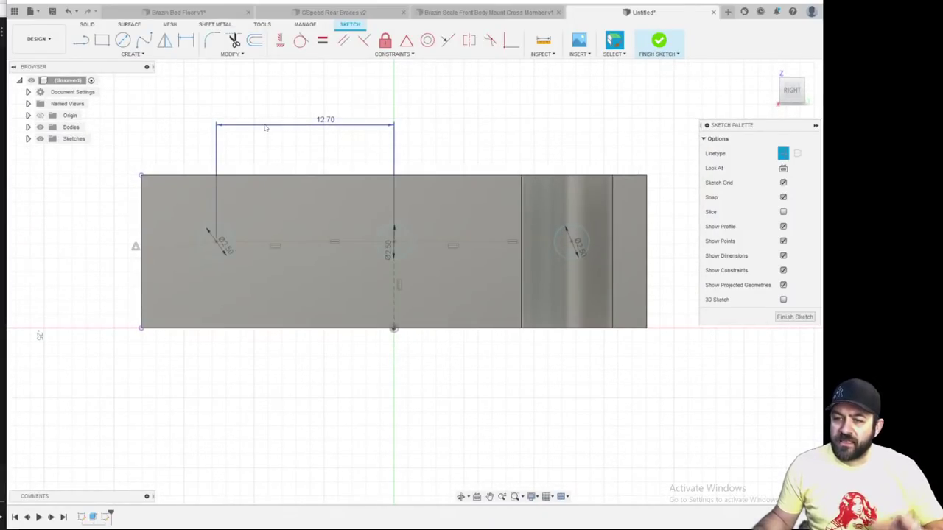
pyautogui.click(280, 40)
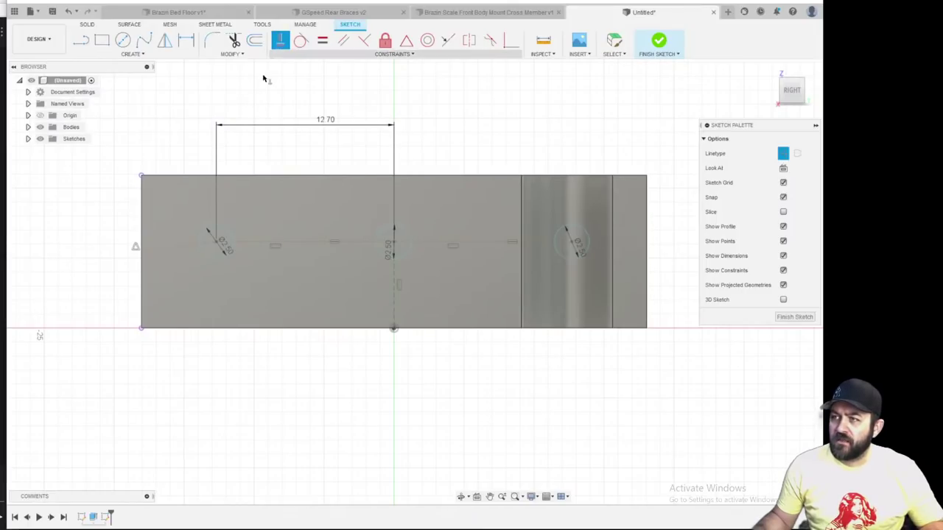
pyautogui.scroll(-1, 262, 284)
pyautogui.scroll(-2, 262, 283)
pyautogui.scroll(2, 462, 247)
pyautogui.scroll(2, 125, 280)
# Start an extrusion with the block's body hidden and select all three 2.5 mm circles as profiles
pyautogui.press('e')
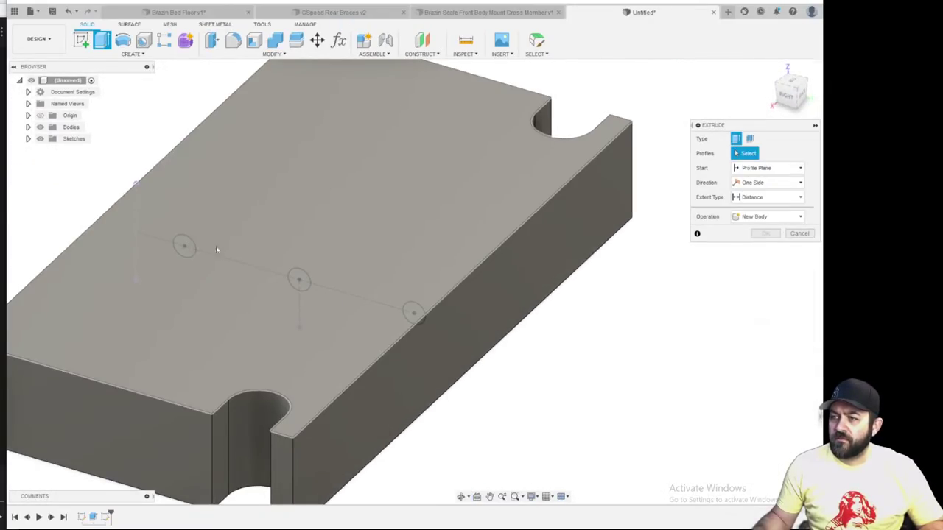
pyautogui.scroll(-2, 346, 298)
pyautogui.keyDown('shift'); pyautogui.moveTo(345, 297); pyautogui.dragTo(347, 269, button='middle'); pyautogui.keyUp('shift')
pyautogui.keyDown('shift'); pyautogui.moveTo(415, 203); pyautogui.dragTo(411, 264, button='middle'); pyautogui.keyUp('shift')
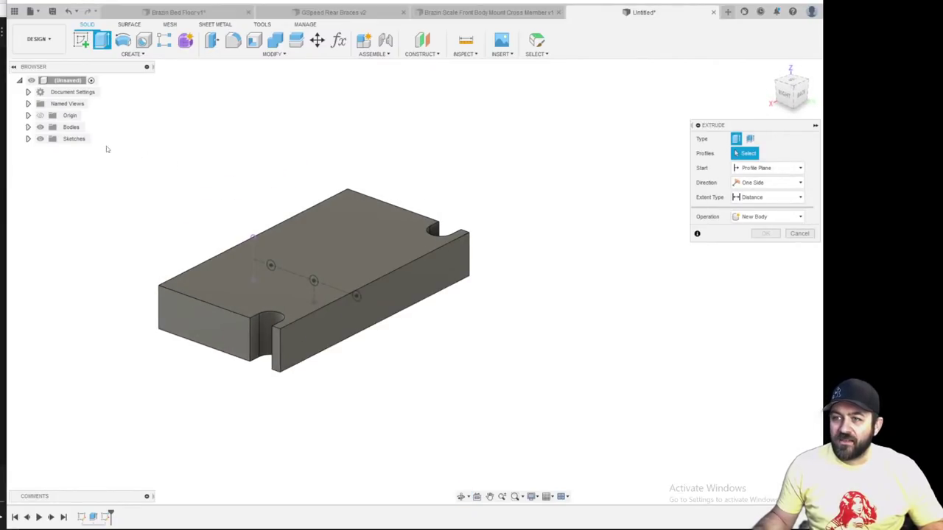
pyautogui.click(39, 138)
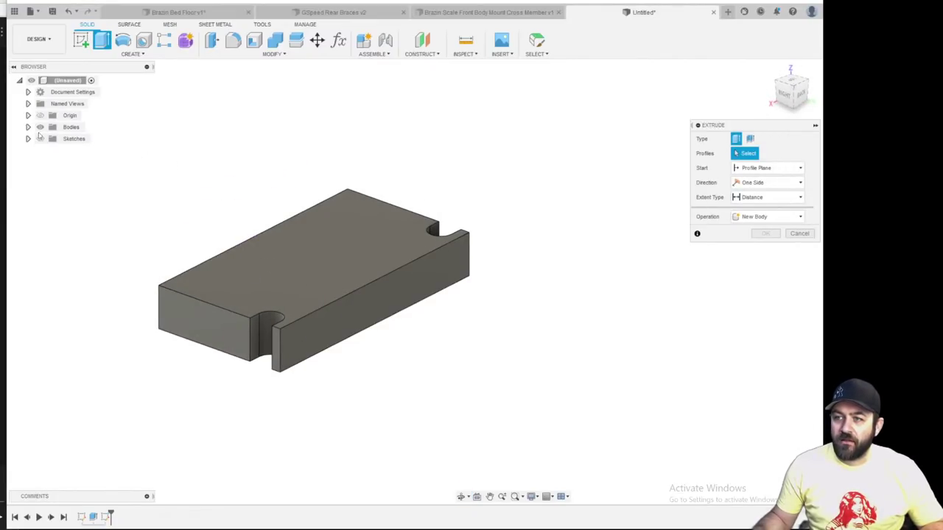
pyautogui.click(40, 139)
pyautogui.click(39, 127)
pyautogui.scroll(5, 273, 261)
pyautogui.click(293, 260)
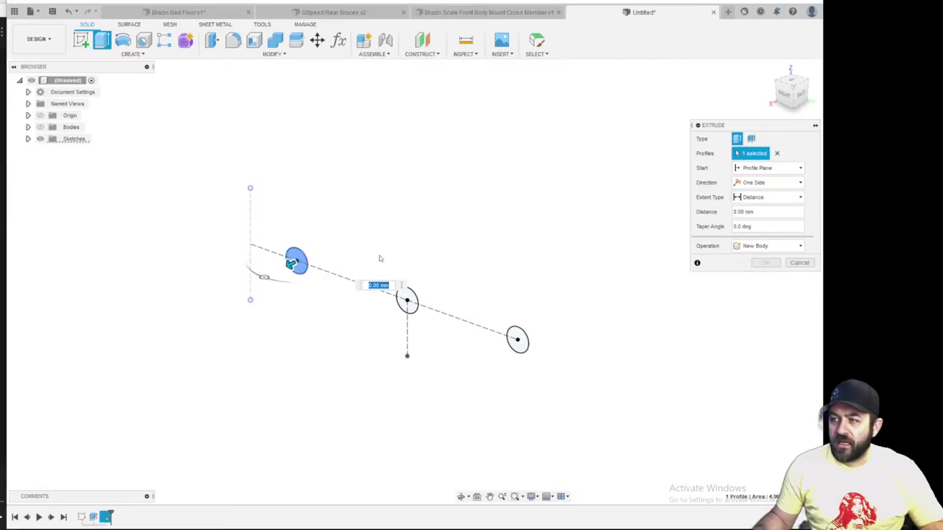
pyautogui.click(407, 300)
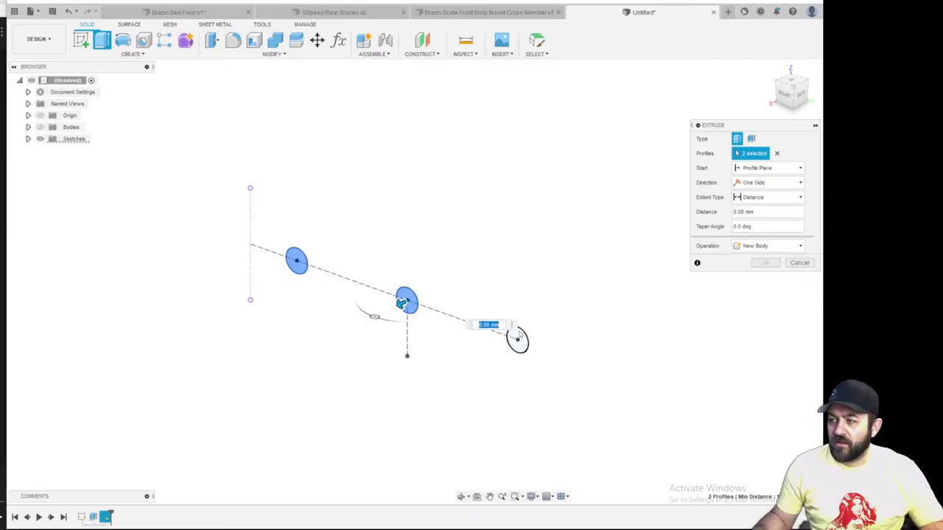
pyautogui.click(516, 340)
# Show the body again and cut the three circles through the block symmetrically, 33.5 mm to each side
pyautogui.click(762, 183)
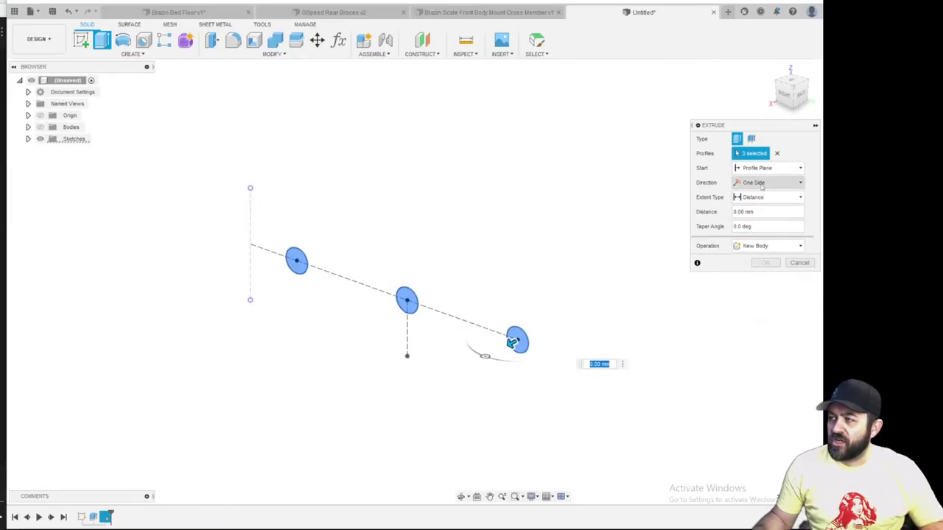
pyautogui.click(756, 218)
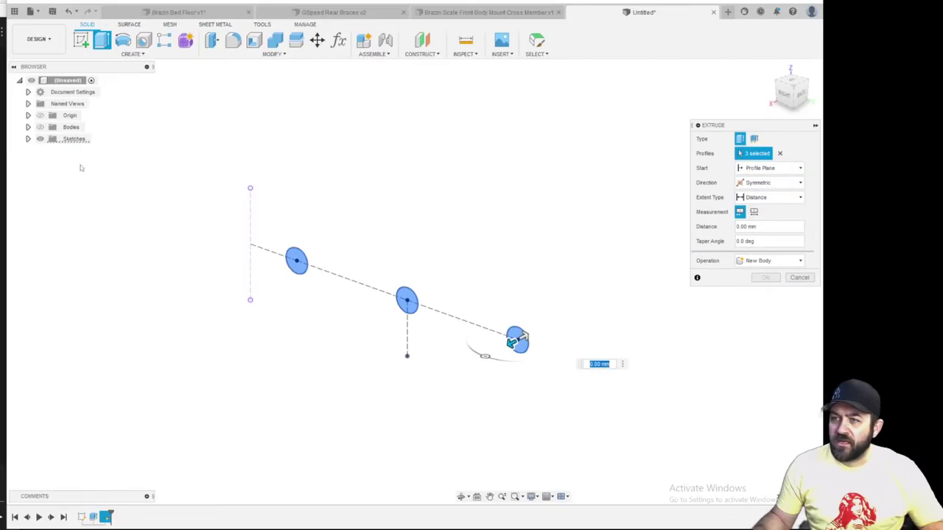
pyautogui.click(41, 127)
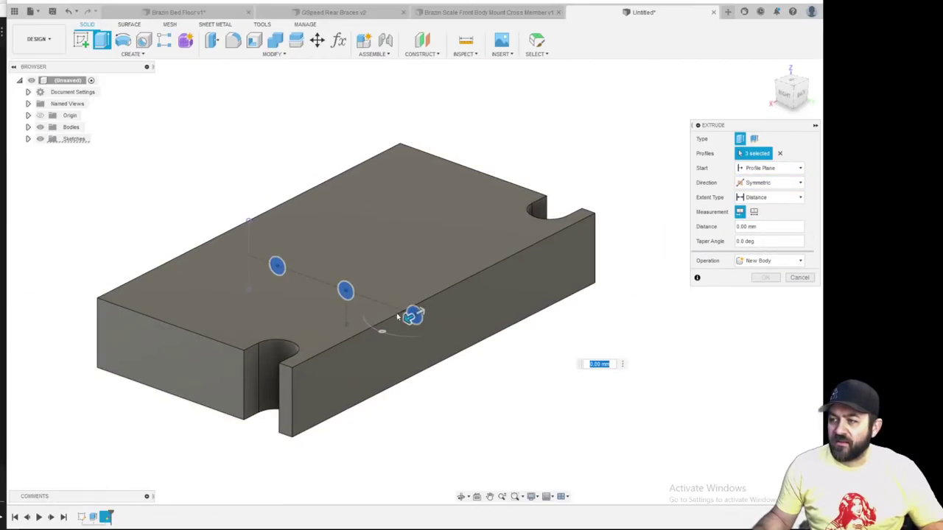
pyautogui.moveTo(400, 319); pyautogui.dragTo(346, 351)
pyautogui.moveTo(267, 401)
pyautogui.mouseDown()
pyautogui.moveTo(245, 416)
pyautogui.moveTo(258, 397)
pyautogui.mouseUp()
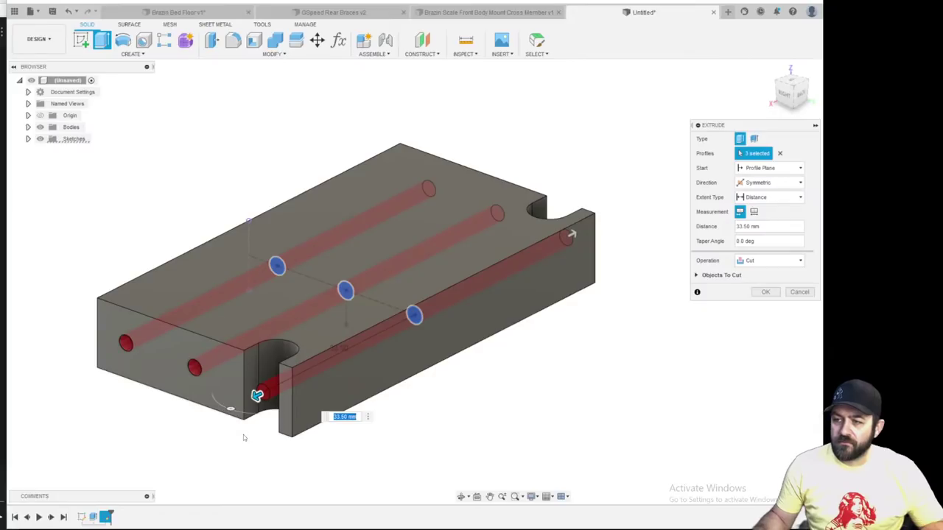
pyautogui.press('Return')
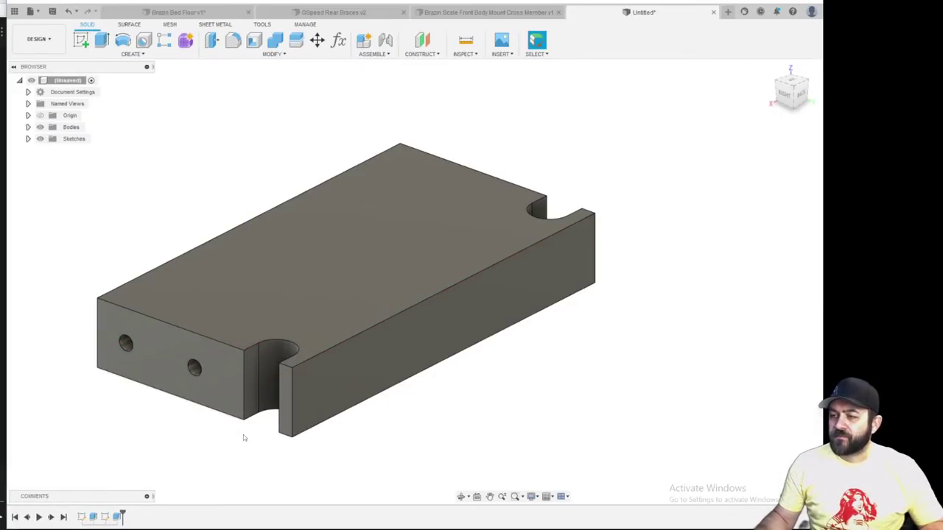
# Examine the three holes from the block's end face and the thin wall beside the open slot
pyautogui.scroll(2, 247, 343)
pyautogui.keyDown('shift'); pyautogui.moveTo(255, 358); pyautogui.dragTo(318, 350, button='middle'); pyautogui.keyUp('shift')
pyautogui.scroll(4, 521, 427)
pyautogui.moveTo(412, 389)
pyautogui.keyDown('shift'); pyautogui.mouseDown(button='middle')
pyautogui.moveTo(457, 381)
pyautogui.moveTo(390, 385)
pyautogui.moveTo(428, 385)
pyautogui.moveTo(425, 372)
pyautogui.moveTo(423, 388)
pyautogui.mouseUp(button='middle'); pyautogui.keyUp('shift')
pyautogui.click(792, 93)
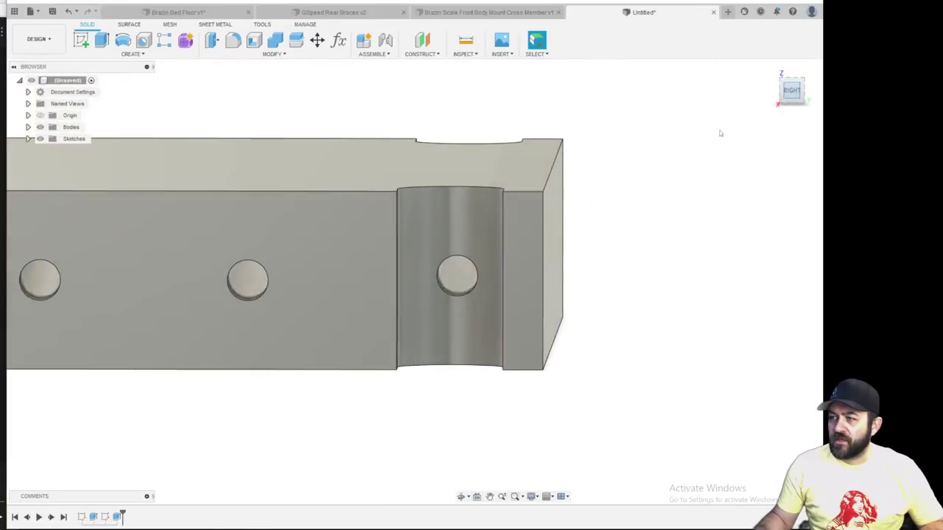
pyautogui.scroll(-3, 394, 263)
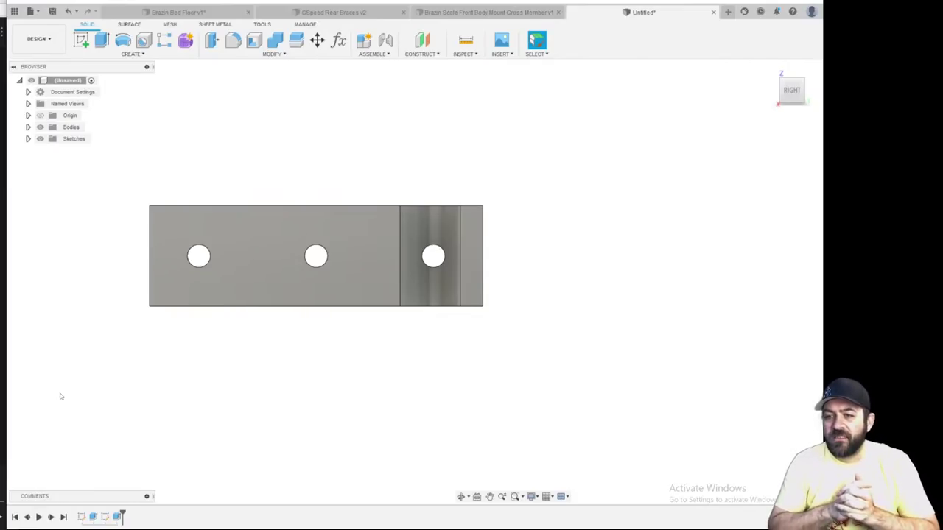
pyautogui.scroll(-3, 467, 358)
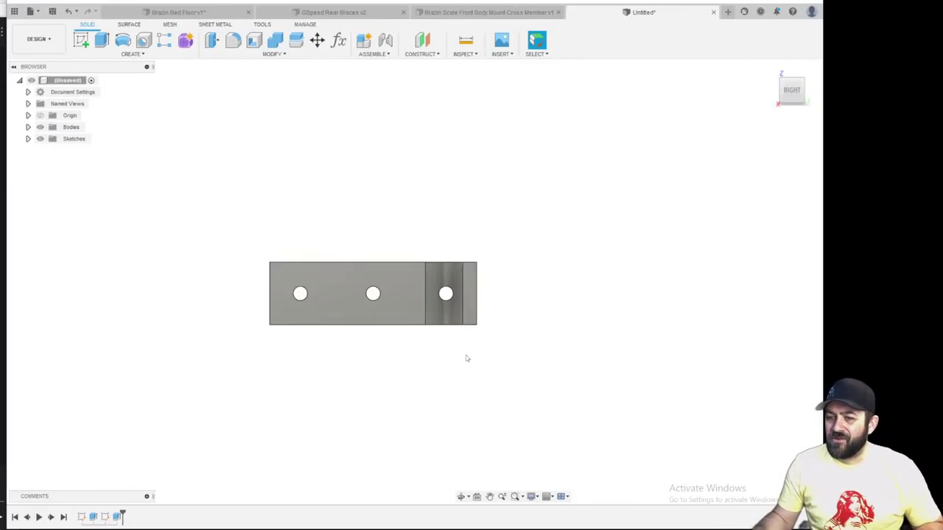
pyautogui.keyDown('shift'); pyautogui.moveTo(503, 338); pyautogui.dragTo(476, 361, button='middle'); pyautogui.keyUp('shift')
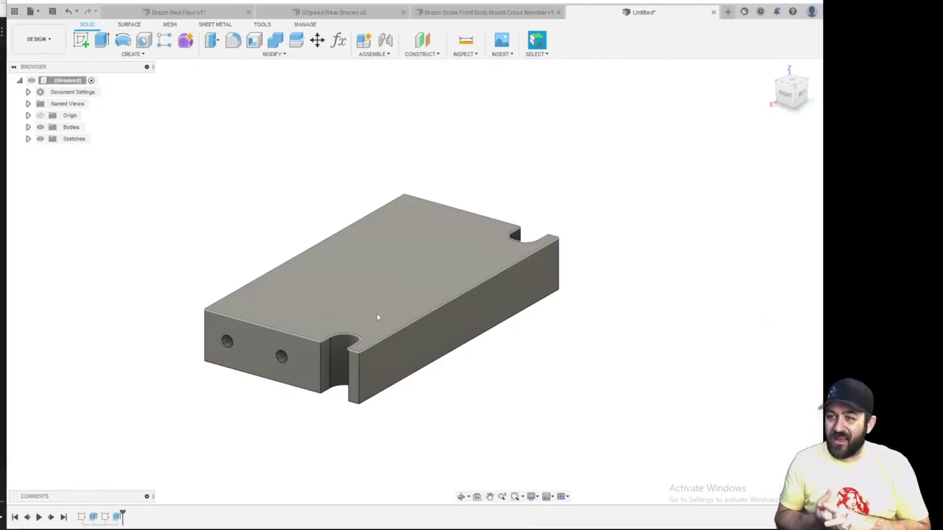
pyautogui.keyDown('shift'); pyautogui.moveTo(377, 317); pyautogui.dragTo(452, 307, button='middle'); pyautogui.keyUp('shift')
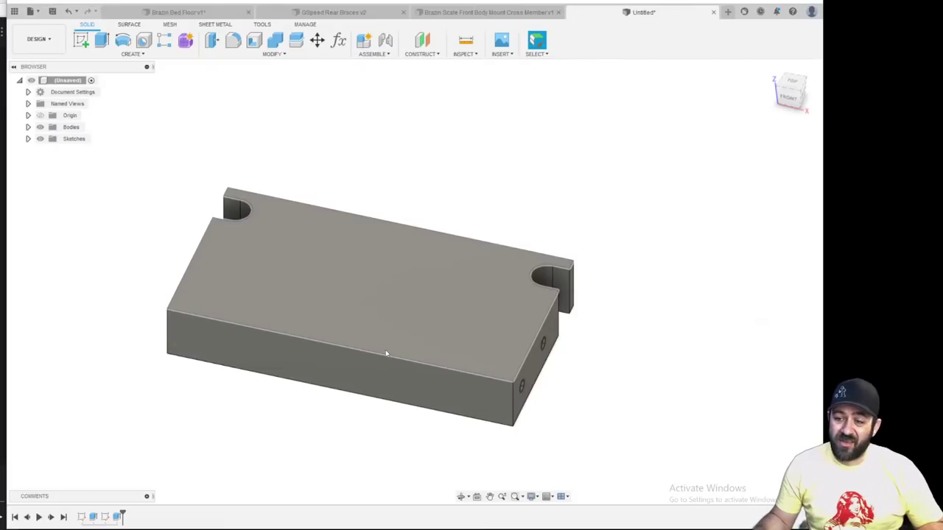
pyautogui.keyDown('shift'); pyautogui.moveTo(417, 327); pyautogui.dragTo(383, 309, button='middle'); pyautogui.keyUp('shift')
pyautogui.scroll(5, 295, 415)
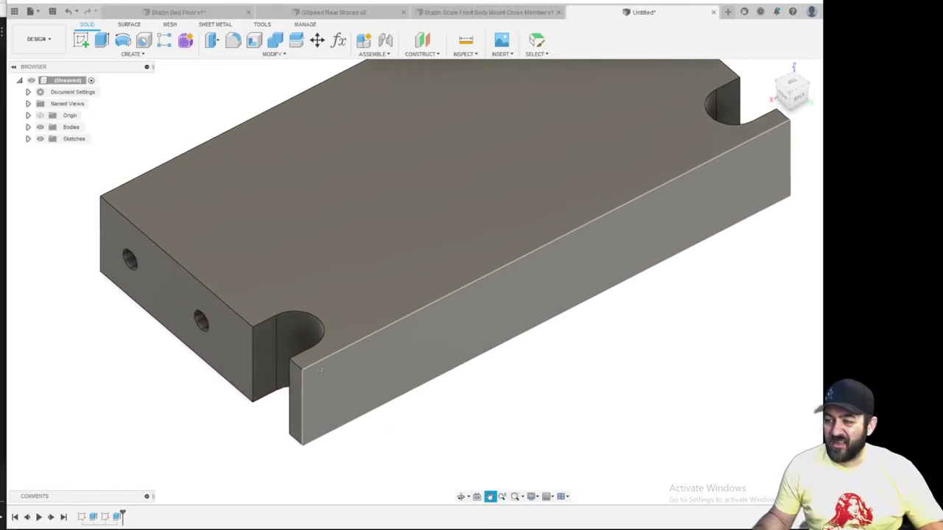
pyautogui.moveTo(307, 349)
pyautogui.keyDown('shift'); pyautogui.mouseDown(button='middle')
pyautogui.moveTo(344, 351)
pyautogui.moveTo(321, 344)
pyautogui.mouseUp(button='middle'); pyautogui.keyUp('shift')
pyautogui.scroll(3, 307, 346)
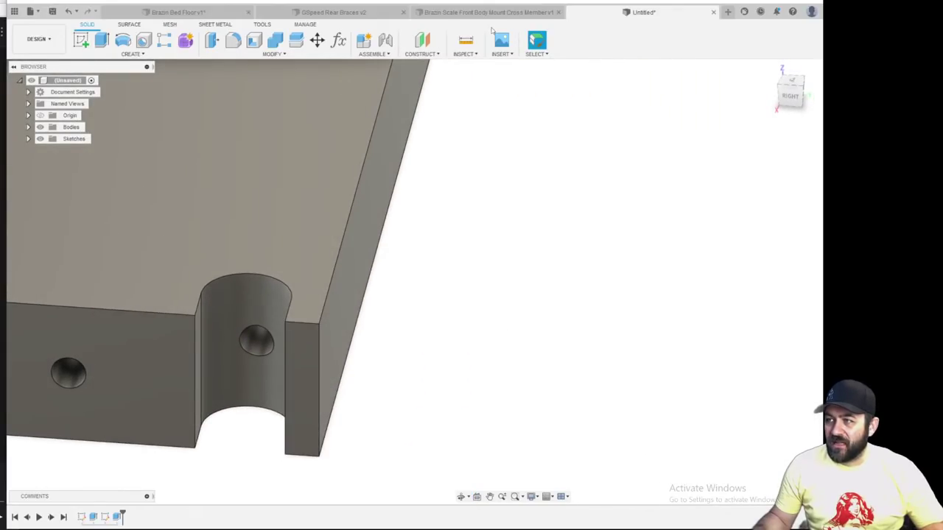
# Measure the thickness of the thin wall beside the end slot and check the base sketch's geometry
pyautogui.click(466, 39)
pyautogui.click(310, 324)
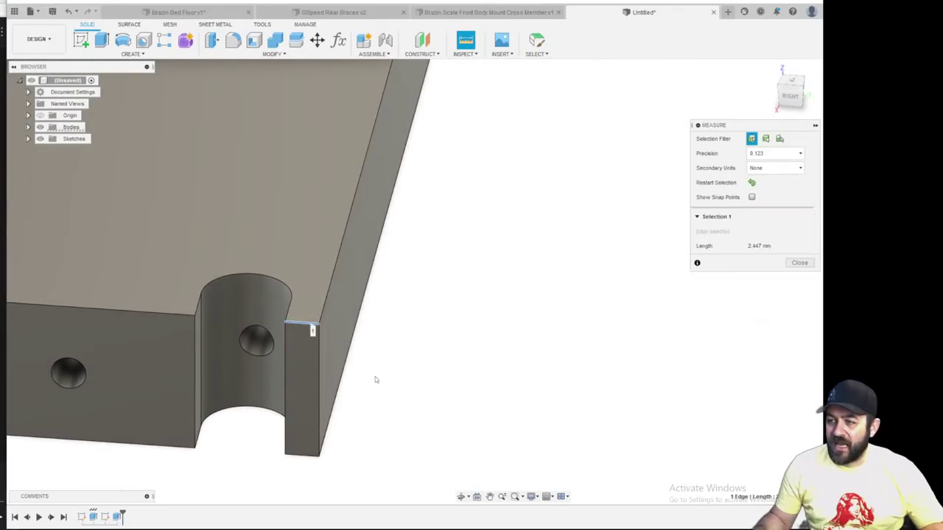
pyautogui.click(799, 262)
pyautogui.scroll(-2, 413, 444)
pyautogui.scroll(3, 344, 421)
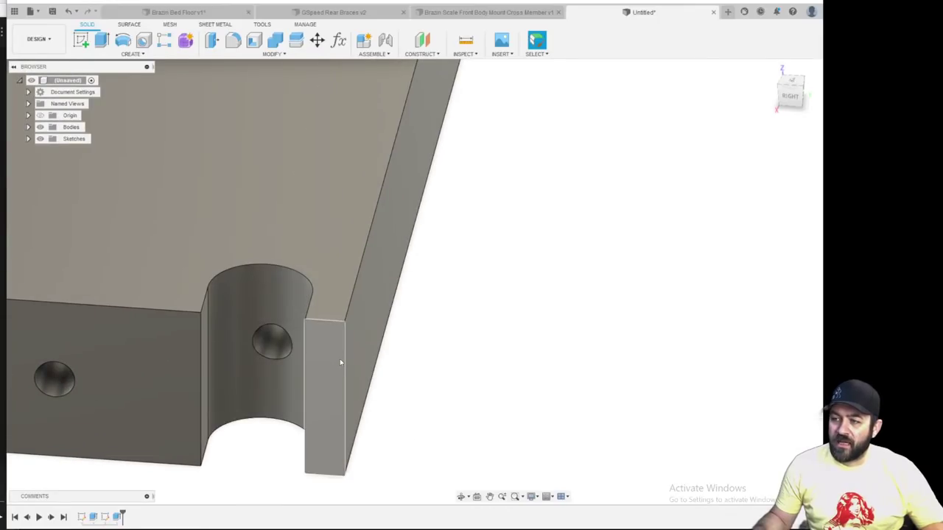
pyautogui.scroll(-2, 468, 420)
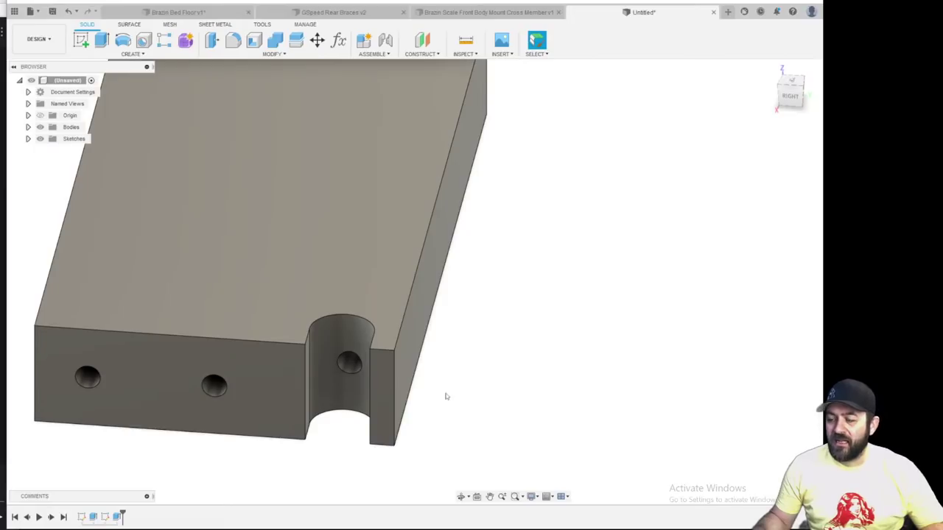
pyautogui.click(82, 518)
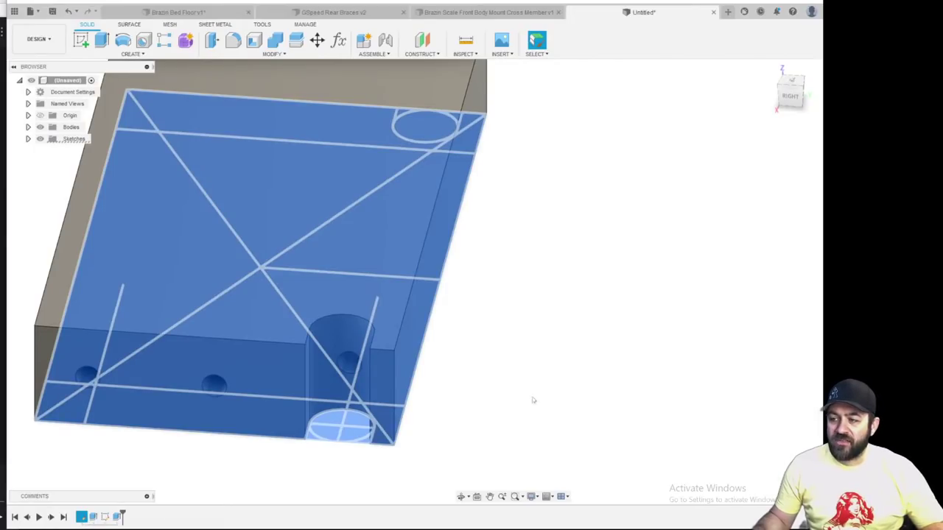
pyautogui.click(432, 328)
# Start a sketch on the block's top face and offset the end slot's arc and outer straight edge outward by 5 mm
pyautogui.click(81, 39)
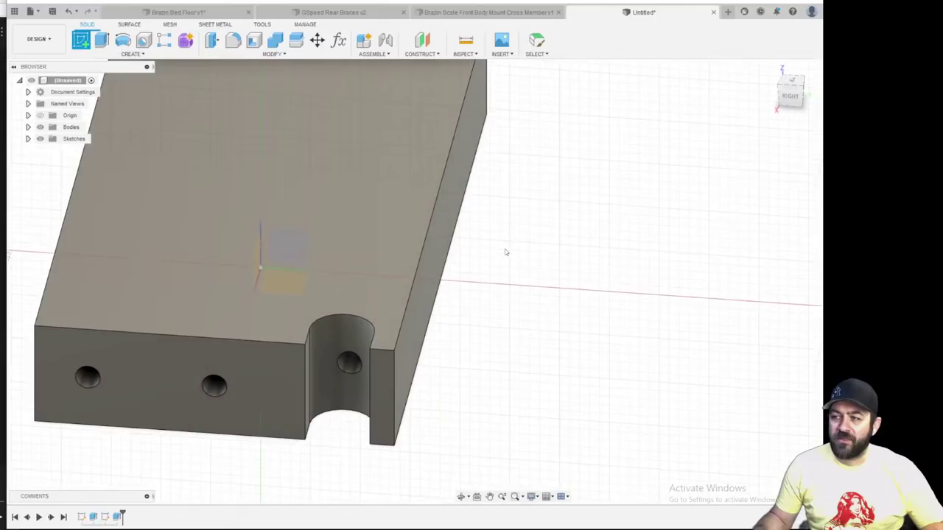
pyautogui.click(409, 286)
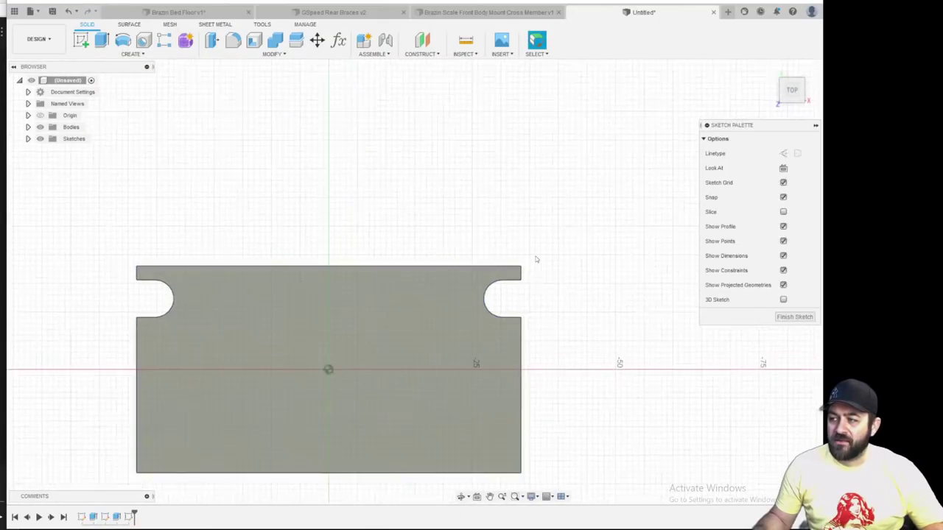
pyautogui.scroll(3, 536, 259)
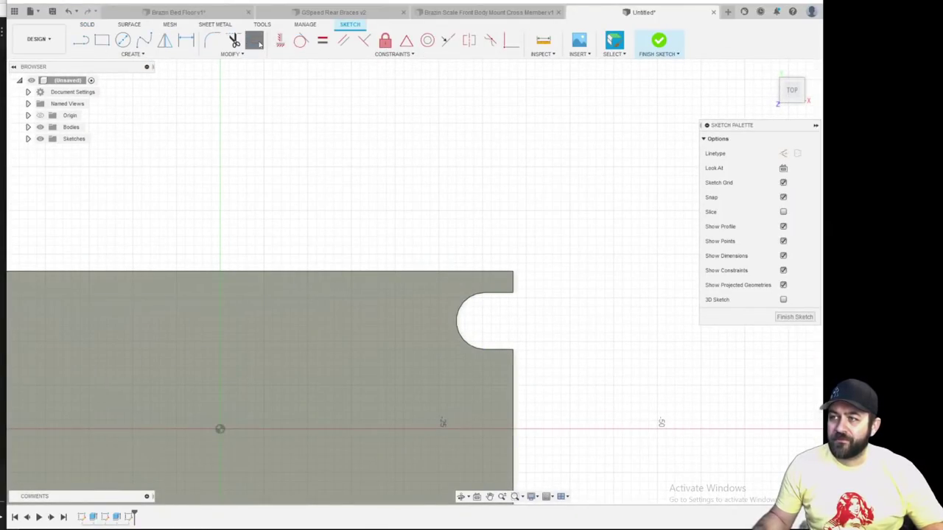
pyautogui.click(257, 42)
pyautogui.click(500, 295)
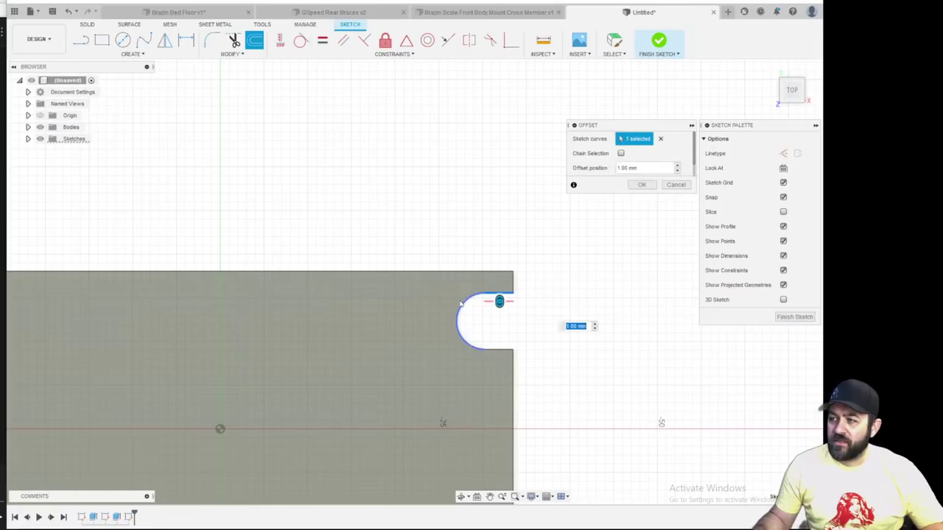
pyautogui.click(464, 305)
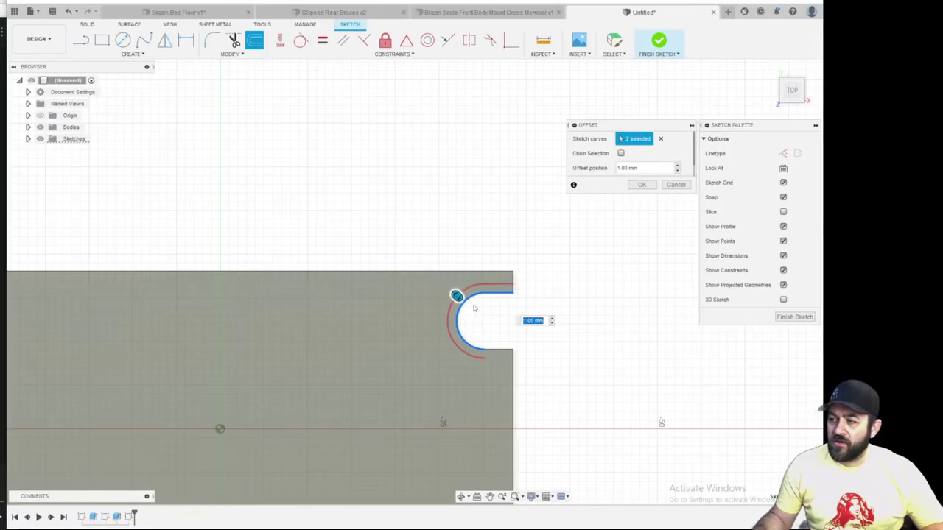
pyautogui.moveTo(457, 297); pyautogui.dragTo(426, 269)
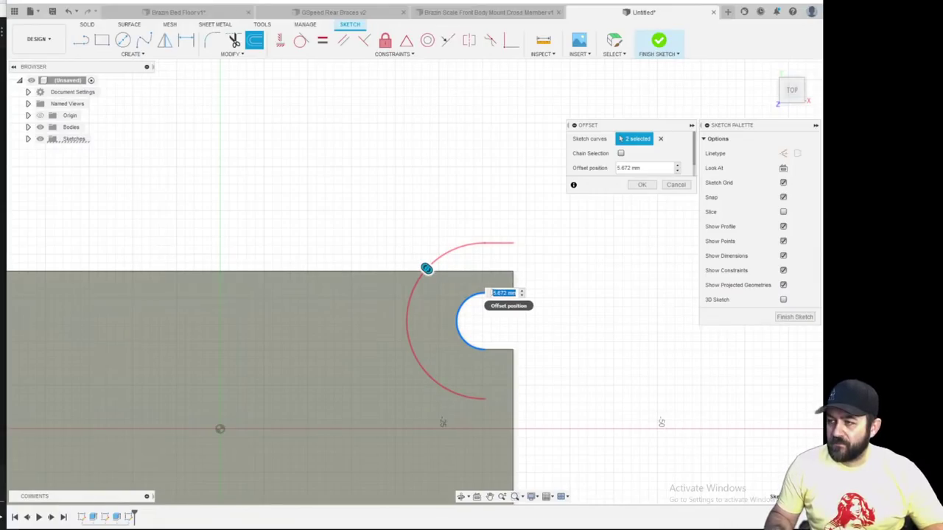
pyautogui.write('5.')
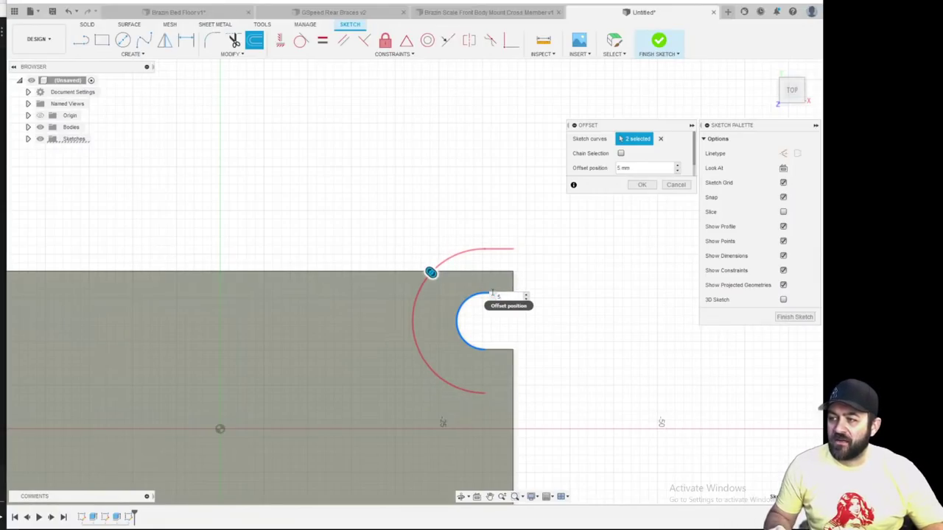
pyautogui.press('Return')
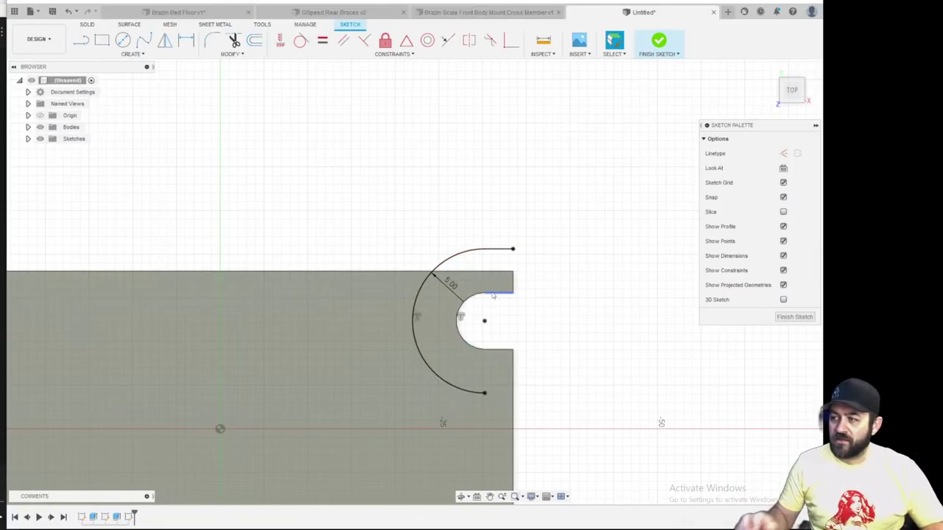
# Draw a line from the offset curve's outer end to the slot's outer corner on the block's end face
pyautogui.press('l')
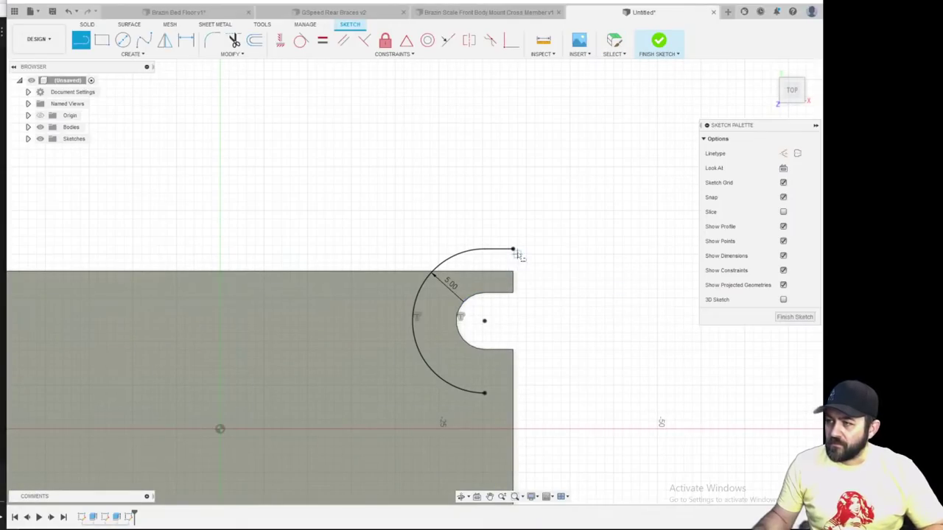
pyautogui.click(514, 250)
pyautogui.click(514, 292)
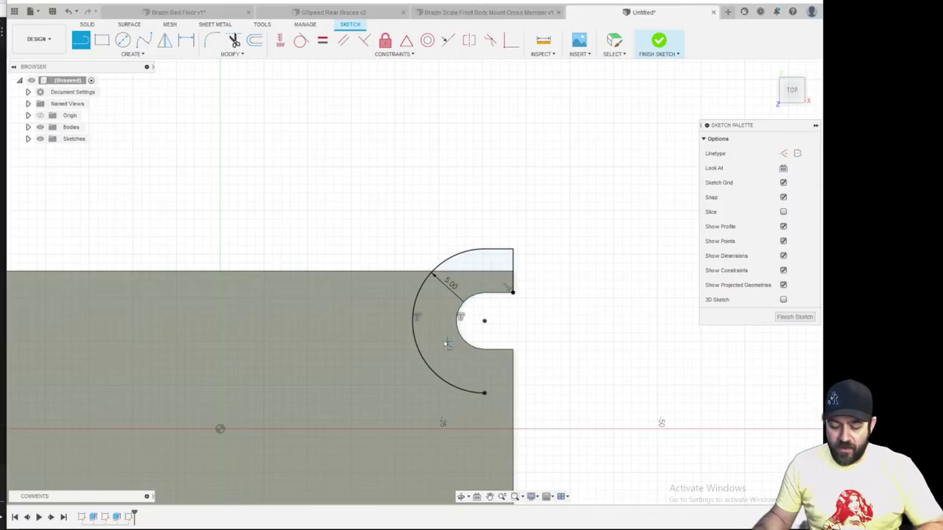
# Project the block's long outer edge beside the slots into the sketch
pyautogui.scroll(2, 446, 344)
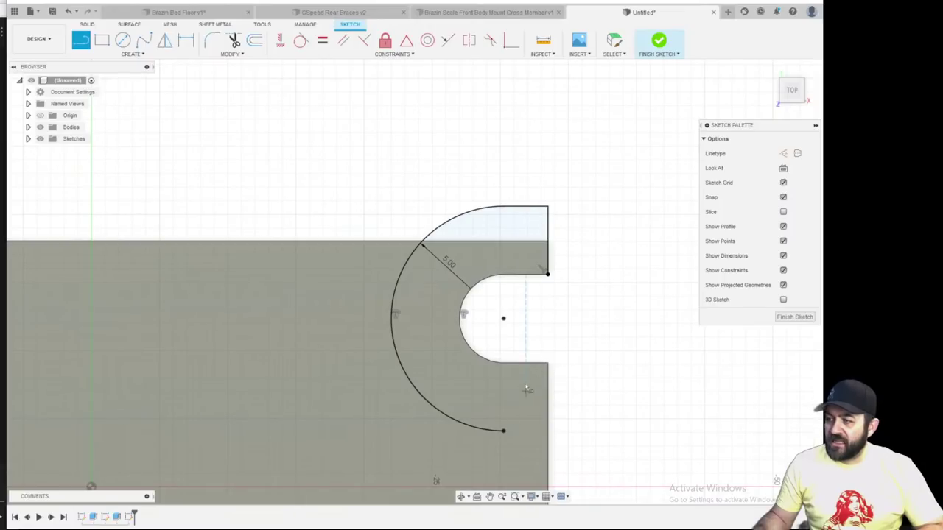
pyautogui.press('p')
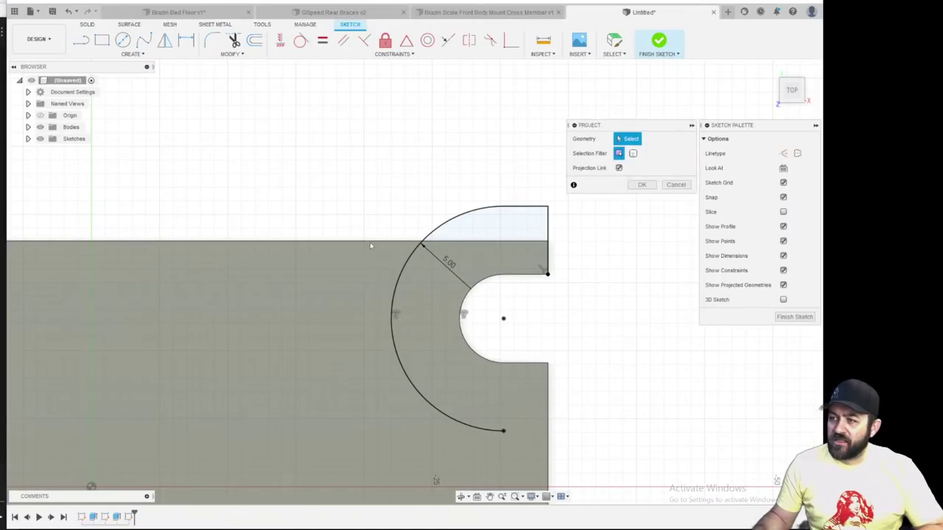
pyautogui.click(371, 243)
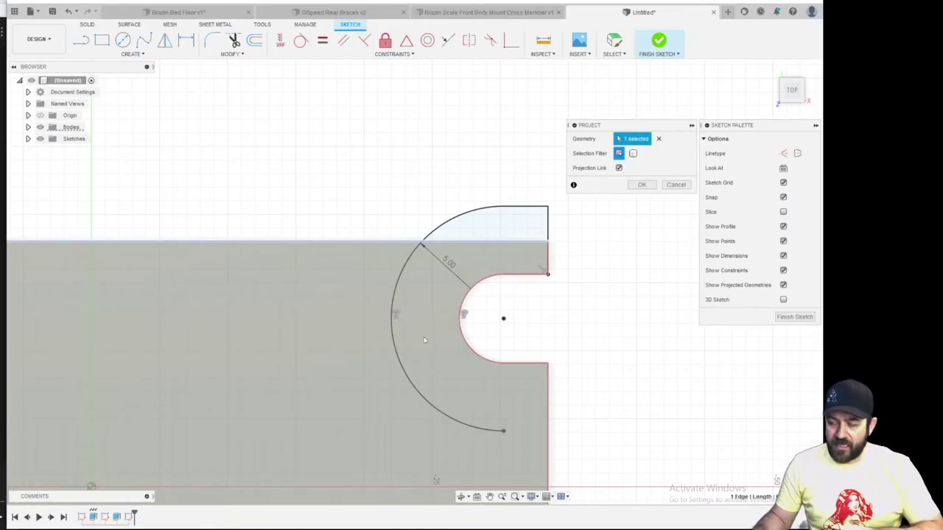
pyautogui.click(642, 184)
pyautogui.keyDown('shift'); pyautogui.moveTo(599, 263); pyautogui.dragTo(429, 246, button='middle'); pyautogui.keyUp('shift')
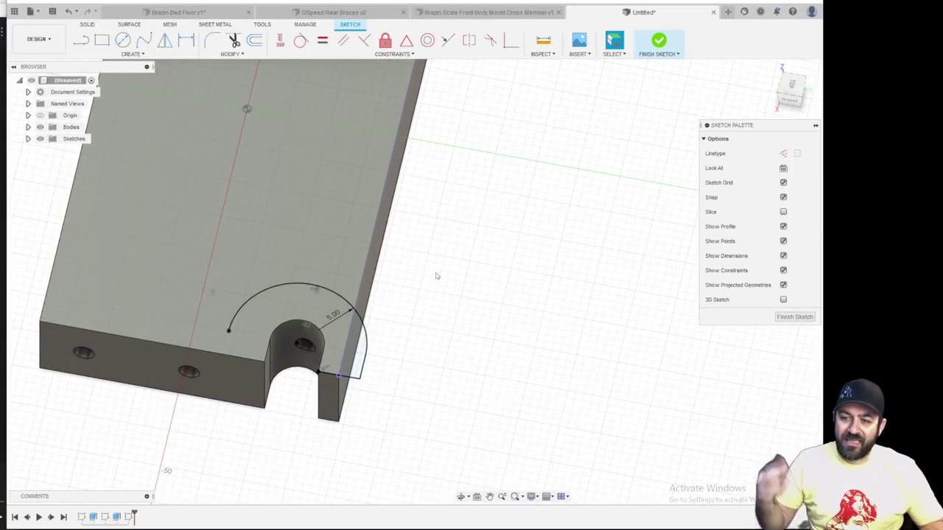
# Extrude the curved profile beside the end slot 10.922 mm down to the block's underside and join it to the body
pyautogui.scroll(3, 367, 348)
pyautogui.scroll(-3, 387, 386)
pyautogui.keyDown('shift'); pyautogui.moveTo(417, 379); pyautogui.dragTo(317, 354, button='middle'); pyautogui.keyUp('shift')
pyautogui.moveTo(316, 353); pyautogui.dragTo(428, 361, button='middle')
pyautogui.scroll(3, 309, 346)
pyautogui.press('e')
pyautogui.click(260, 324)
pyautogui.keyDown('shift'); pyautogui.moveTo(260, 324); pyautogui.dragTo(274, 339, button='middle'); pyautogui.keyUp('shift')
pyautogui.click(259, 435)
pyautogui.keyDown('shift'); pyautogui.moveTo(317, 261); pyautogui.dragTo(200, 259, button='middle'); pyautogui.keyUp('shift')
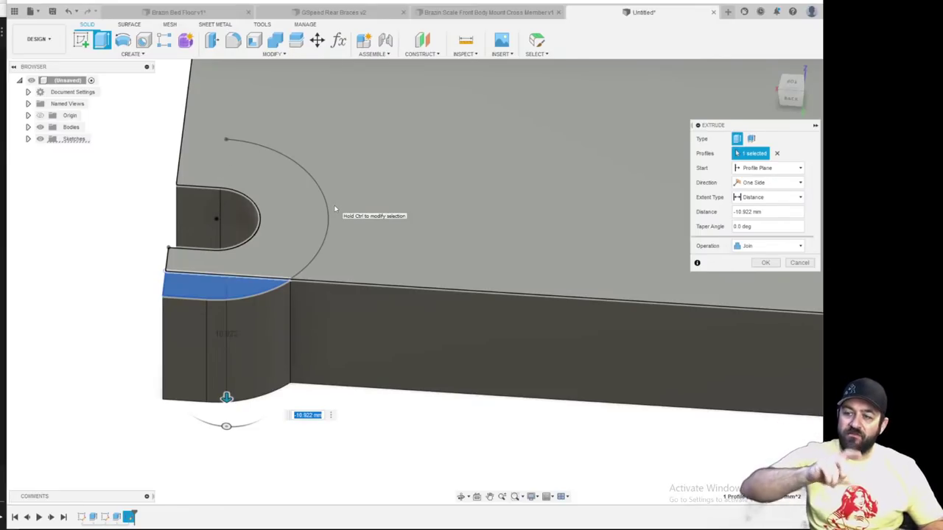
pyautogui.press('Return')
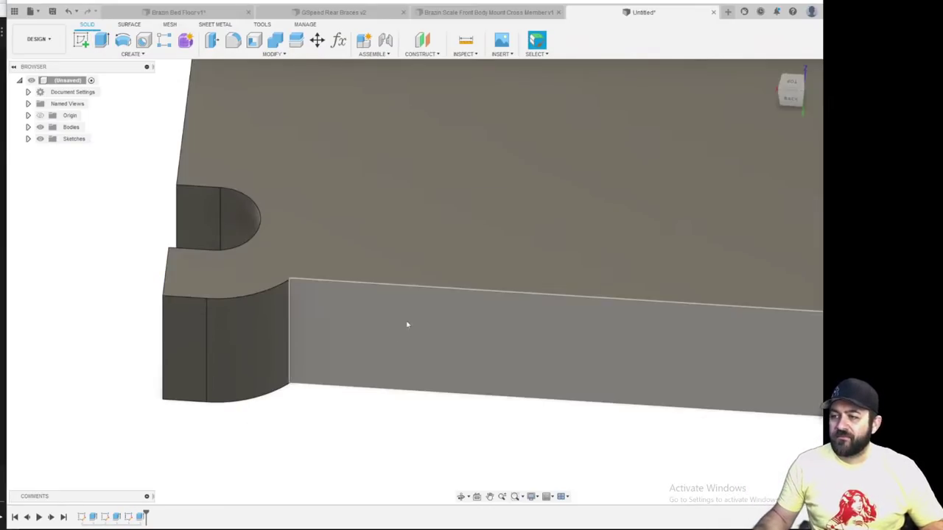
# Mirror the slot-wall reinforcement extrusion about the origin plane midway along the block's length, onto the slot at the opposite end
pyautogui.scroll(-3, 416, 385)
pyautogui.moveTo(416, 385); pyautogui.dragTo(340, 381, button='middle')
pyautogui.scroll(-1, 296, 379)
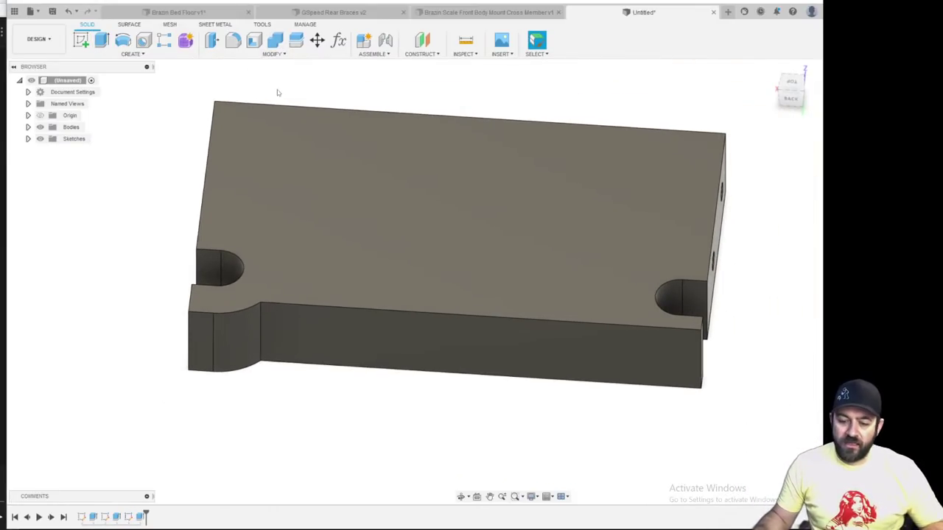
pyautogui.scroll(2, 295, 326)
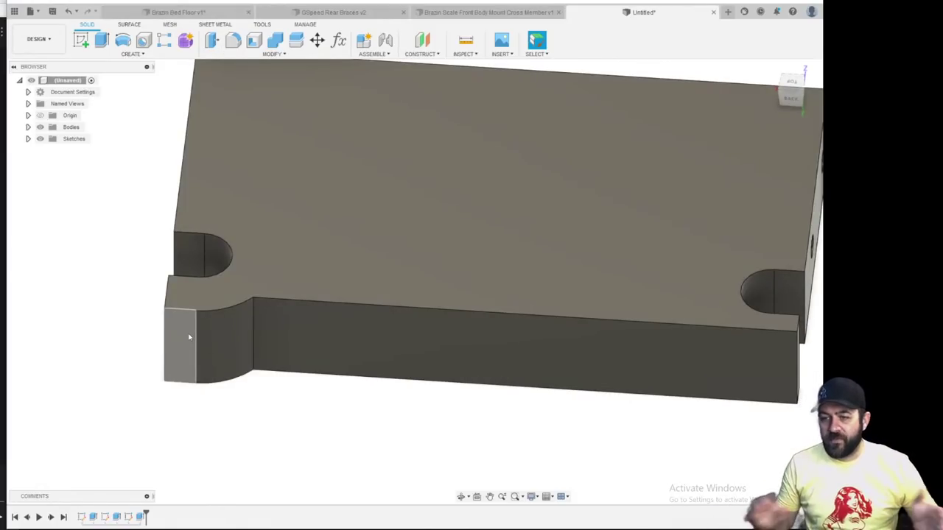
pyautogui.click(132, 54)
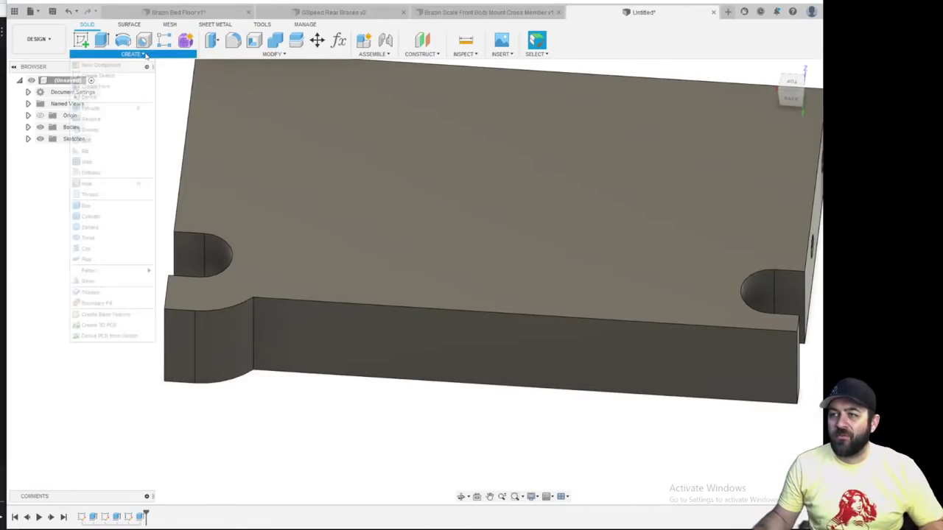
pyautogui.click(96, 281)
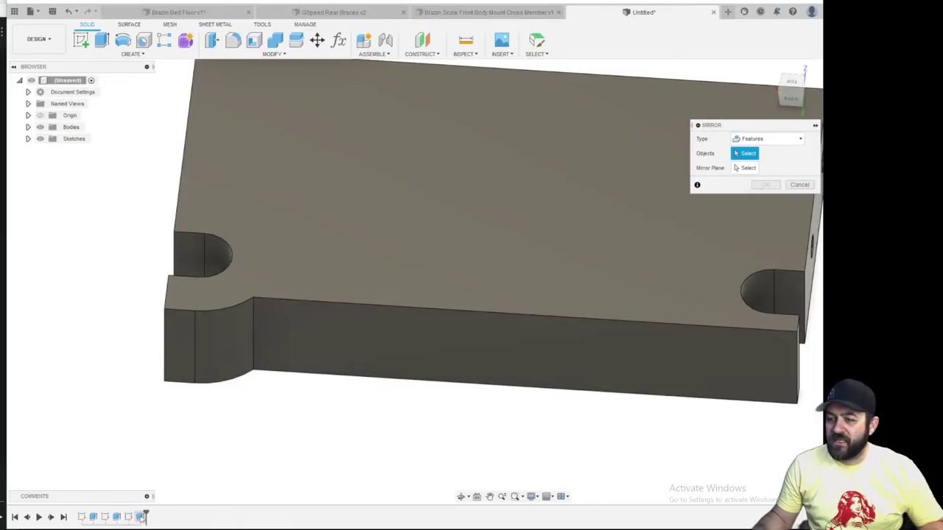
pyautogui.click(140, 517)
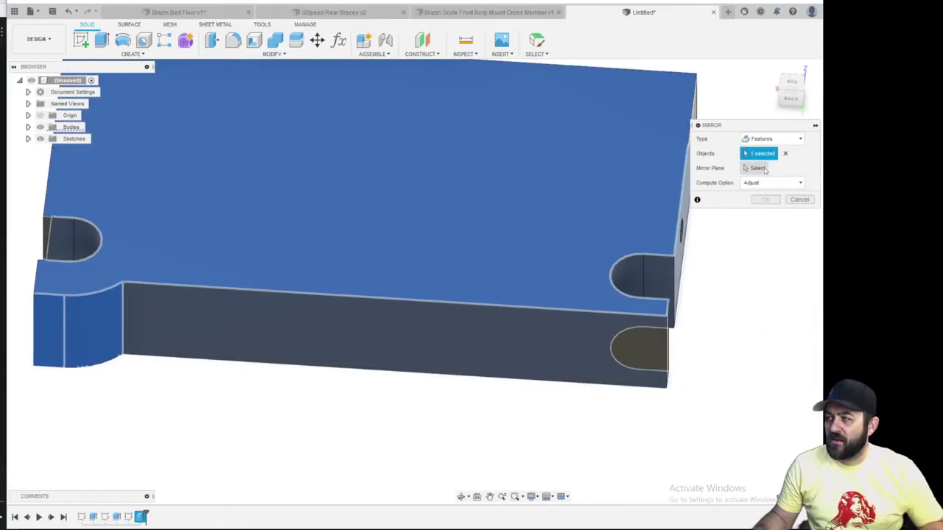
pyautogui.click(759, 168)
pyautogui.keyDown('shift'); pyautogui.moveTo(553, 268); pyautogui.dragTo(504, 270, button='middle'); pyautogui.keyUp('shift')
pyautogui.scroll(-5, 458, 293)
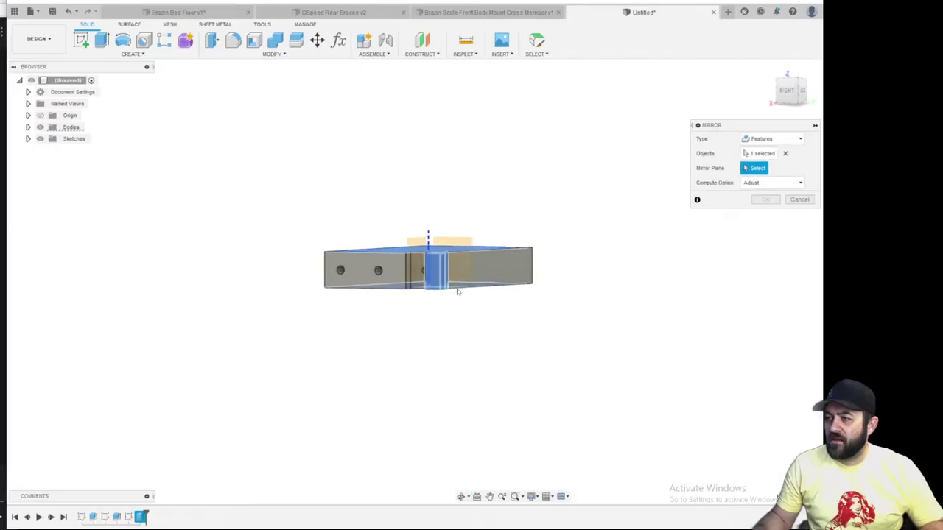
pyautogui.click(482, 260)
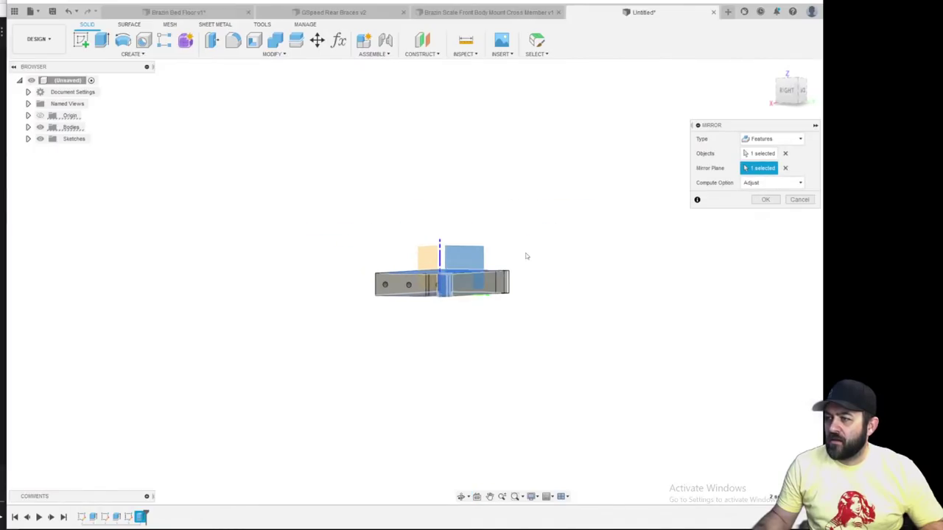
pyautogui.keyDown('shift'); pyautogui.moveTo(521, 257); pyautogui.dragTo(539, 282, button='middle'); pyautogui.keyUp('shift')
pyautogui.click(766, 200)
pyautogui.scroll(3, 473, 301)
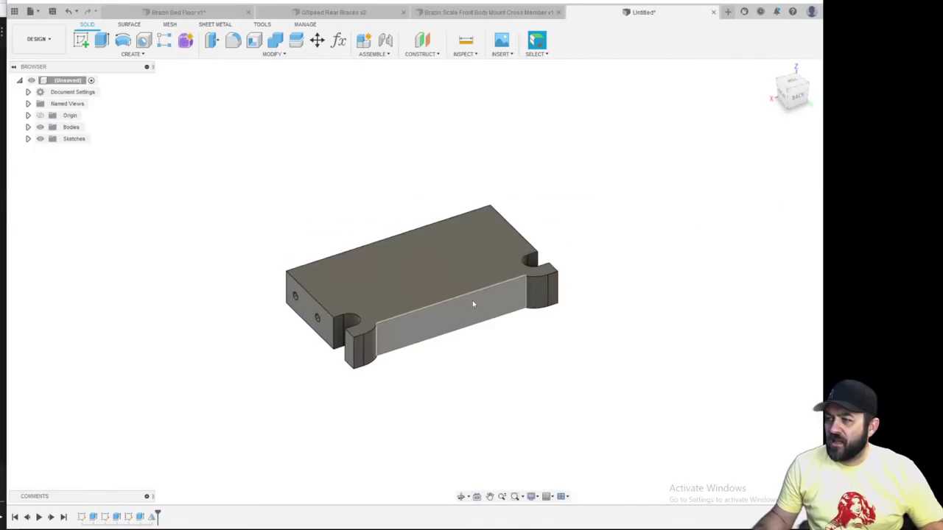
# Examine the reinforced walls around both end slots and the block's holes from several angles
pyautogui.keyDown('shift'); pyautogui.moveTo(553, 331); pyautogui.dragTo(530, 309, button='middle'); pyautogui.keyUp('shift')
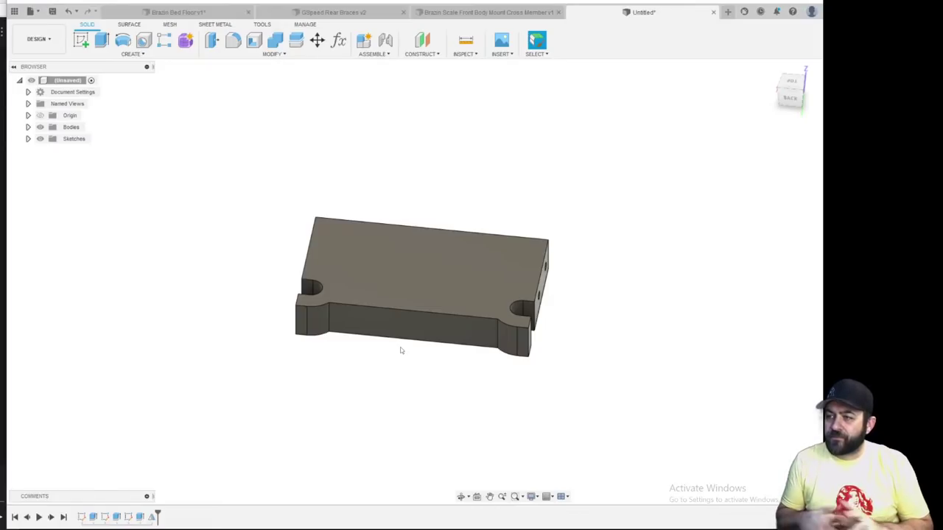
pyautogui.scroll(3, 387, 321)
pyautogui.scroll(-3, 335, 256)
pyautogui.keyDown('shift'); pyautogui.moveTo(335, 255); pyautogui.dragTo(356, 255, button='middle'); pyautogui.keyUp('shift')
pyautogui.scroll(5, 332, 300)
pyautogui.keyDown('shift'); pyautogui.moveTo(327, 301); pyautogui.dragTo(311, 283, button='middle'); pyautogui.keyUp('shift')
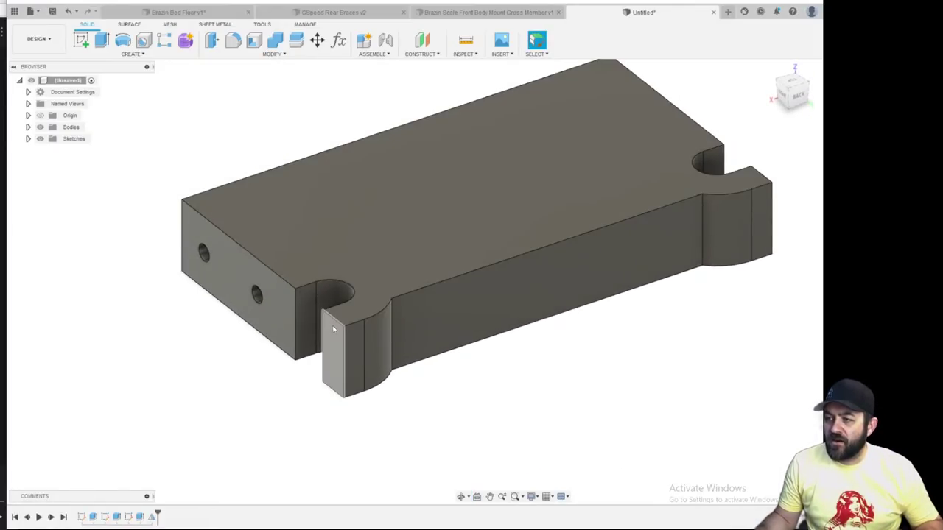
pyautogui.scroll(-3, 293, 318)
pyautogui.keyDown('shift'); pyautogui.moveTo(377, 276); pyautogui.dragTo(377, 294, button='middle'); pyautogui.keyUp('shift')
pyautogui.scroll(3, 450, 275)
pyautogui.moveTo(451, 275)
pyautogui.mouseDown(button='middle')
pyautogui.moveTo(414, 252)
pyautogui.moveTo(498, 250)
pyautogui.moveTo(464, 275)
pyautogui.mouseUp(button='middle')
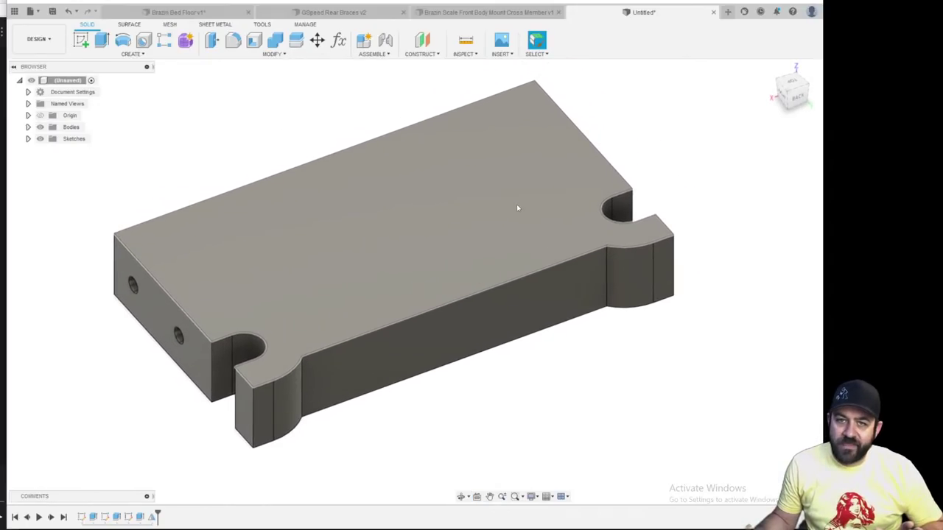
pyautogui.keyDown('shift'); pyautogui.moveTo(305, 296); pyautogui.dragTo(374, 280, button='middle'); pyautogui.keyUp('shift')
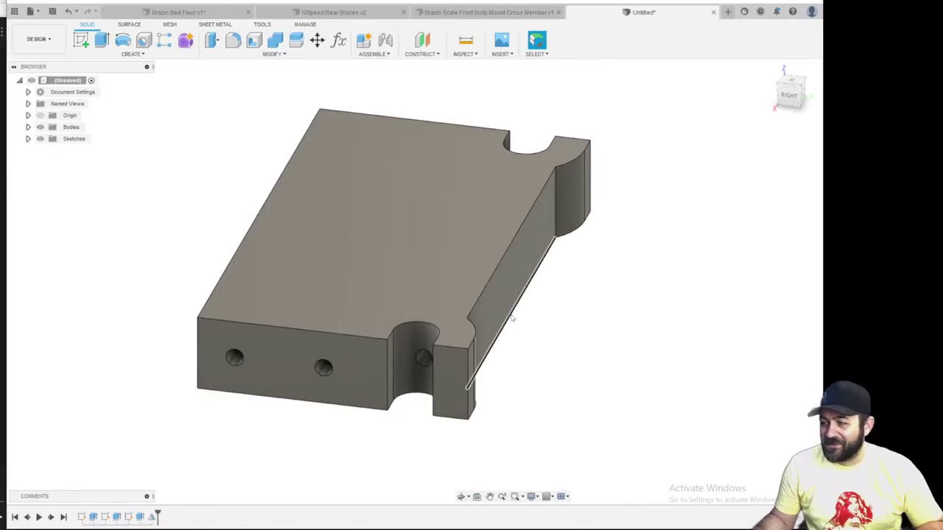